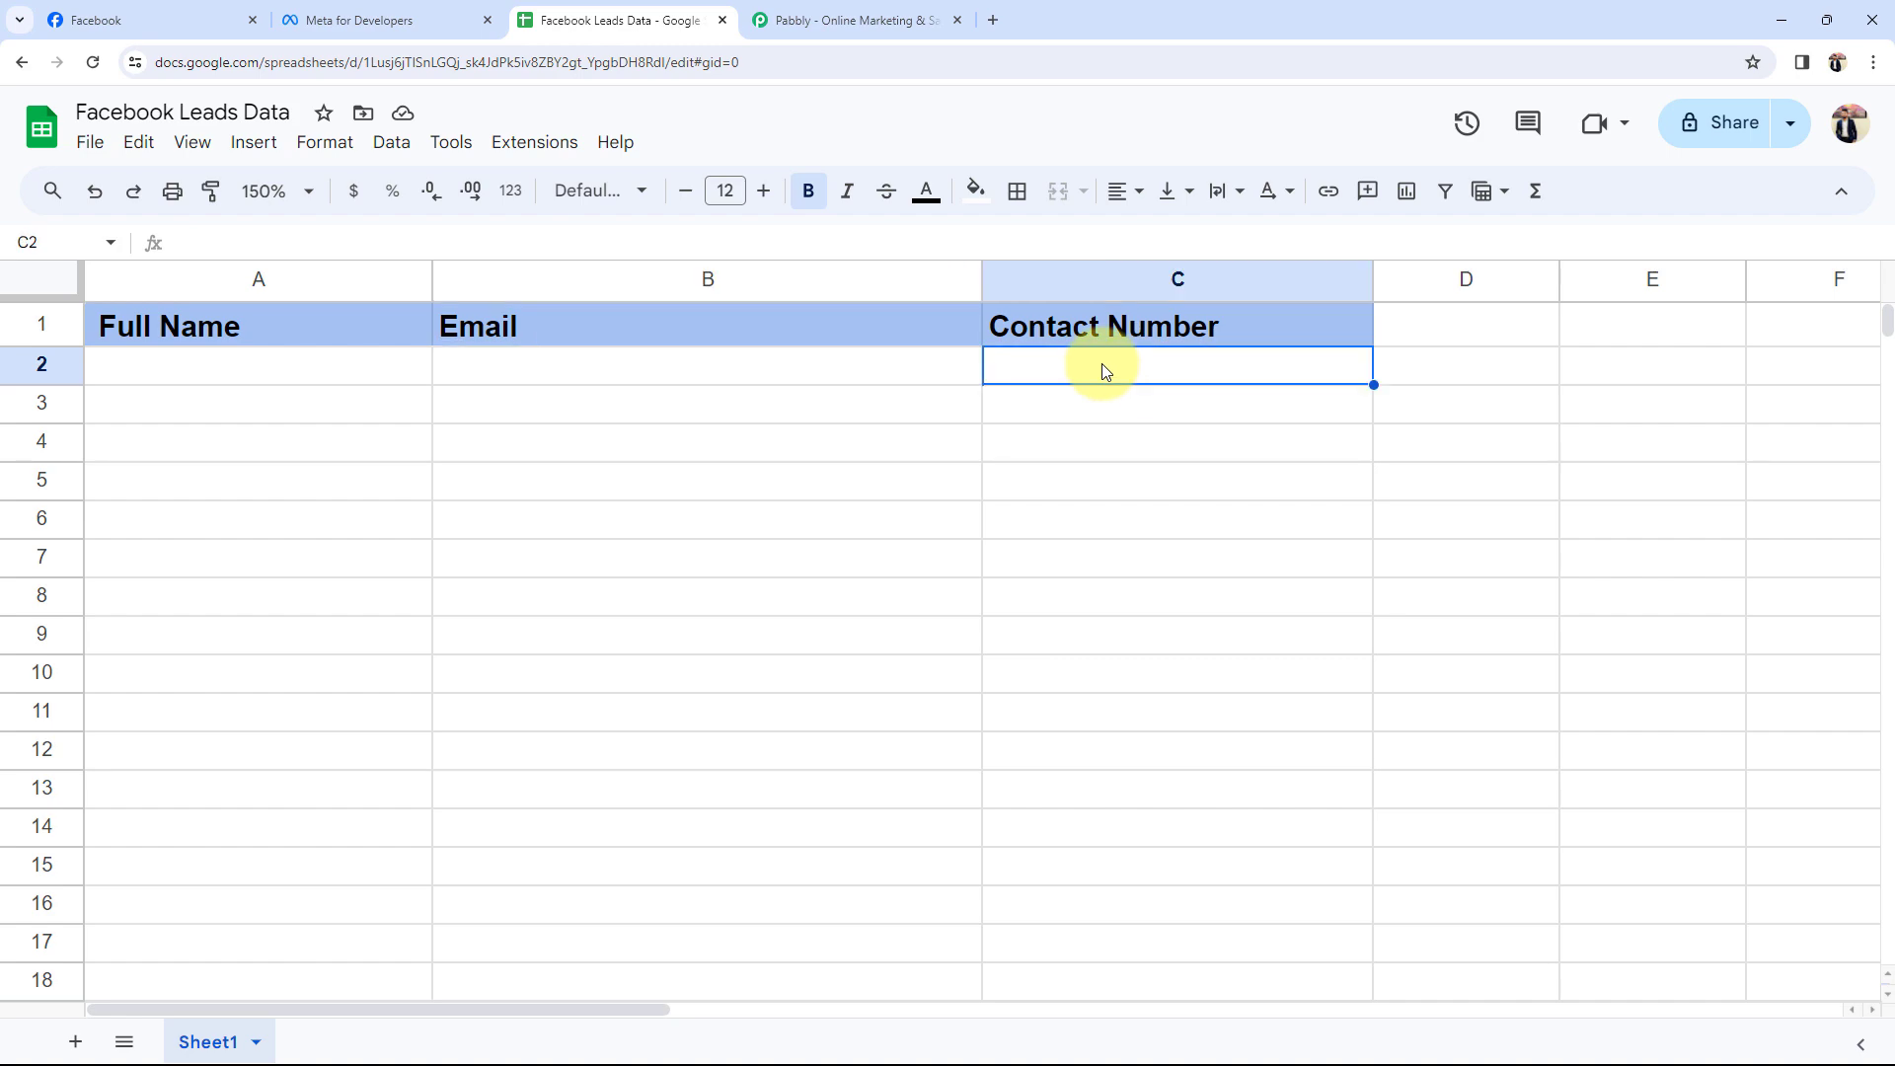
pyautogui.click(314, 22)
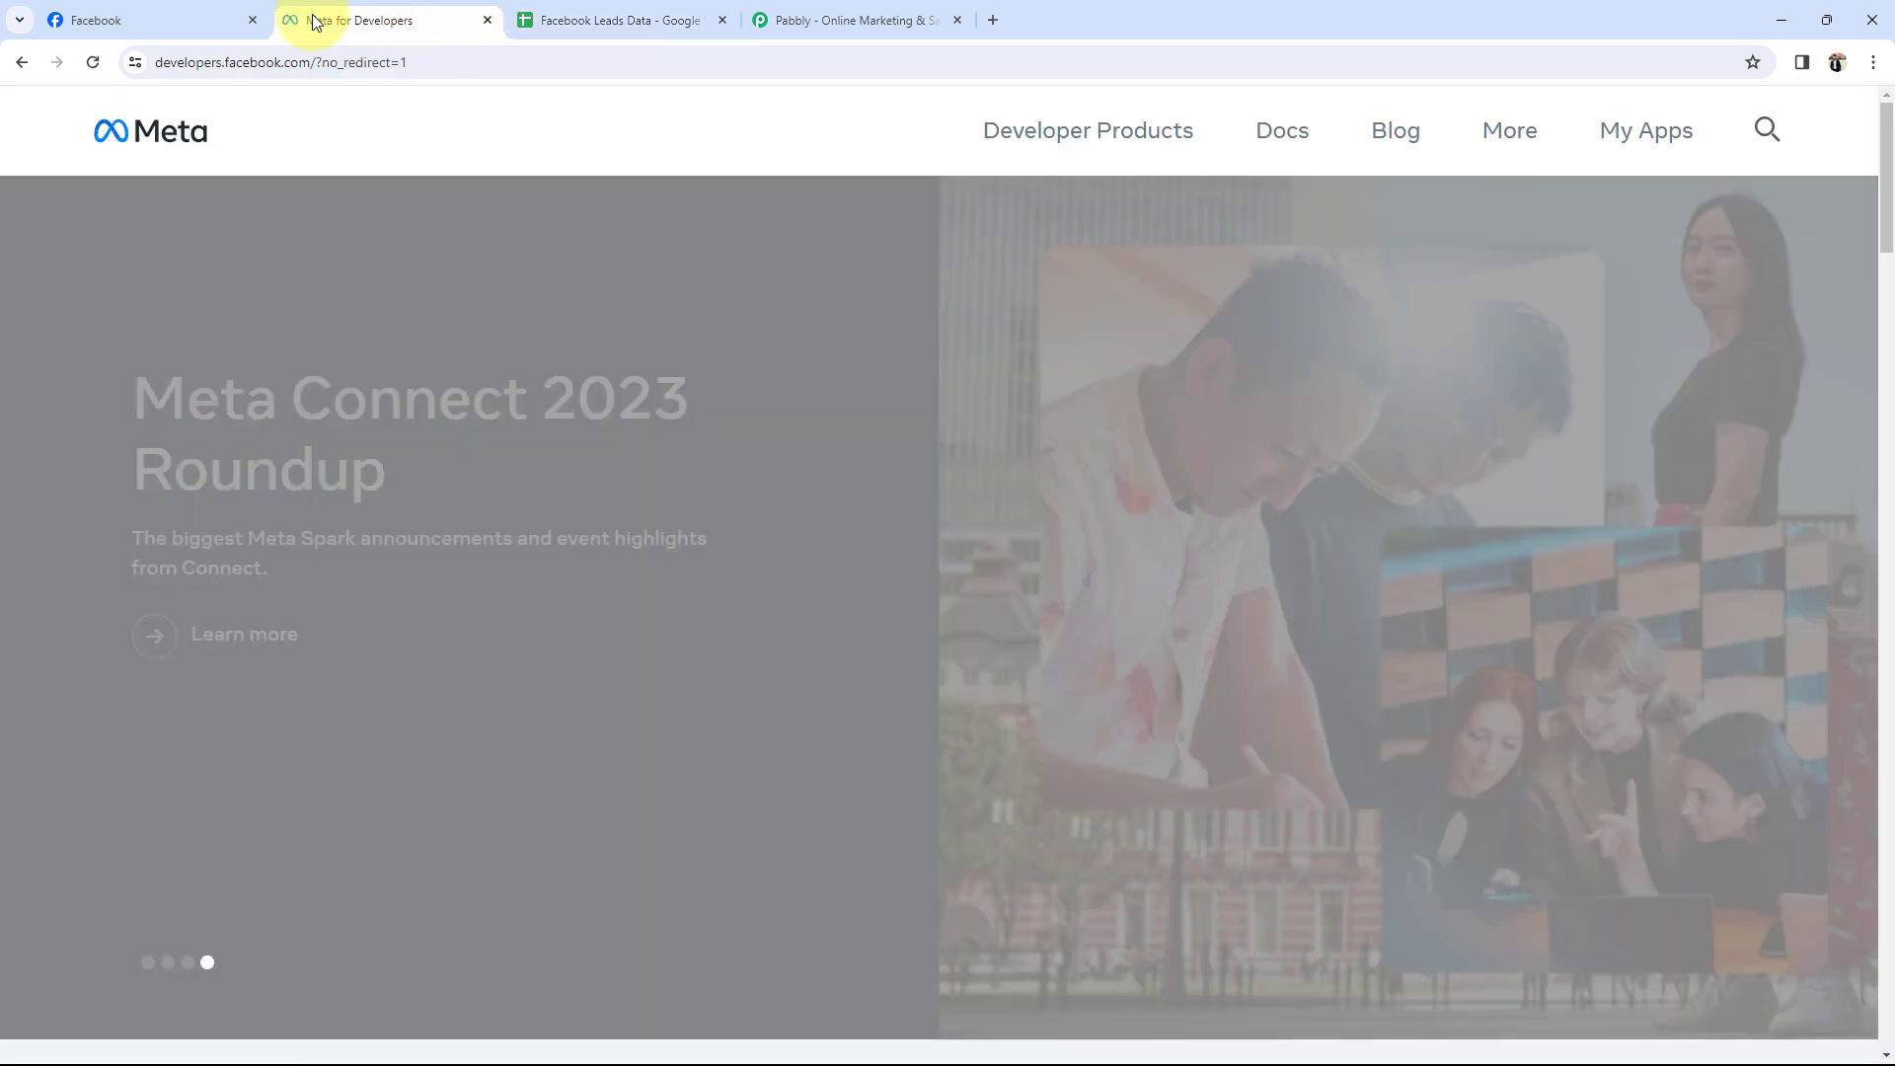
pyautogui.click(660, 10)
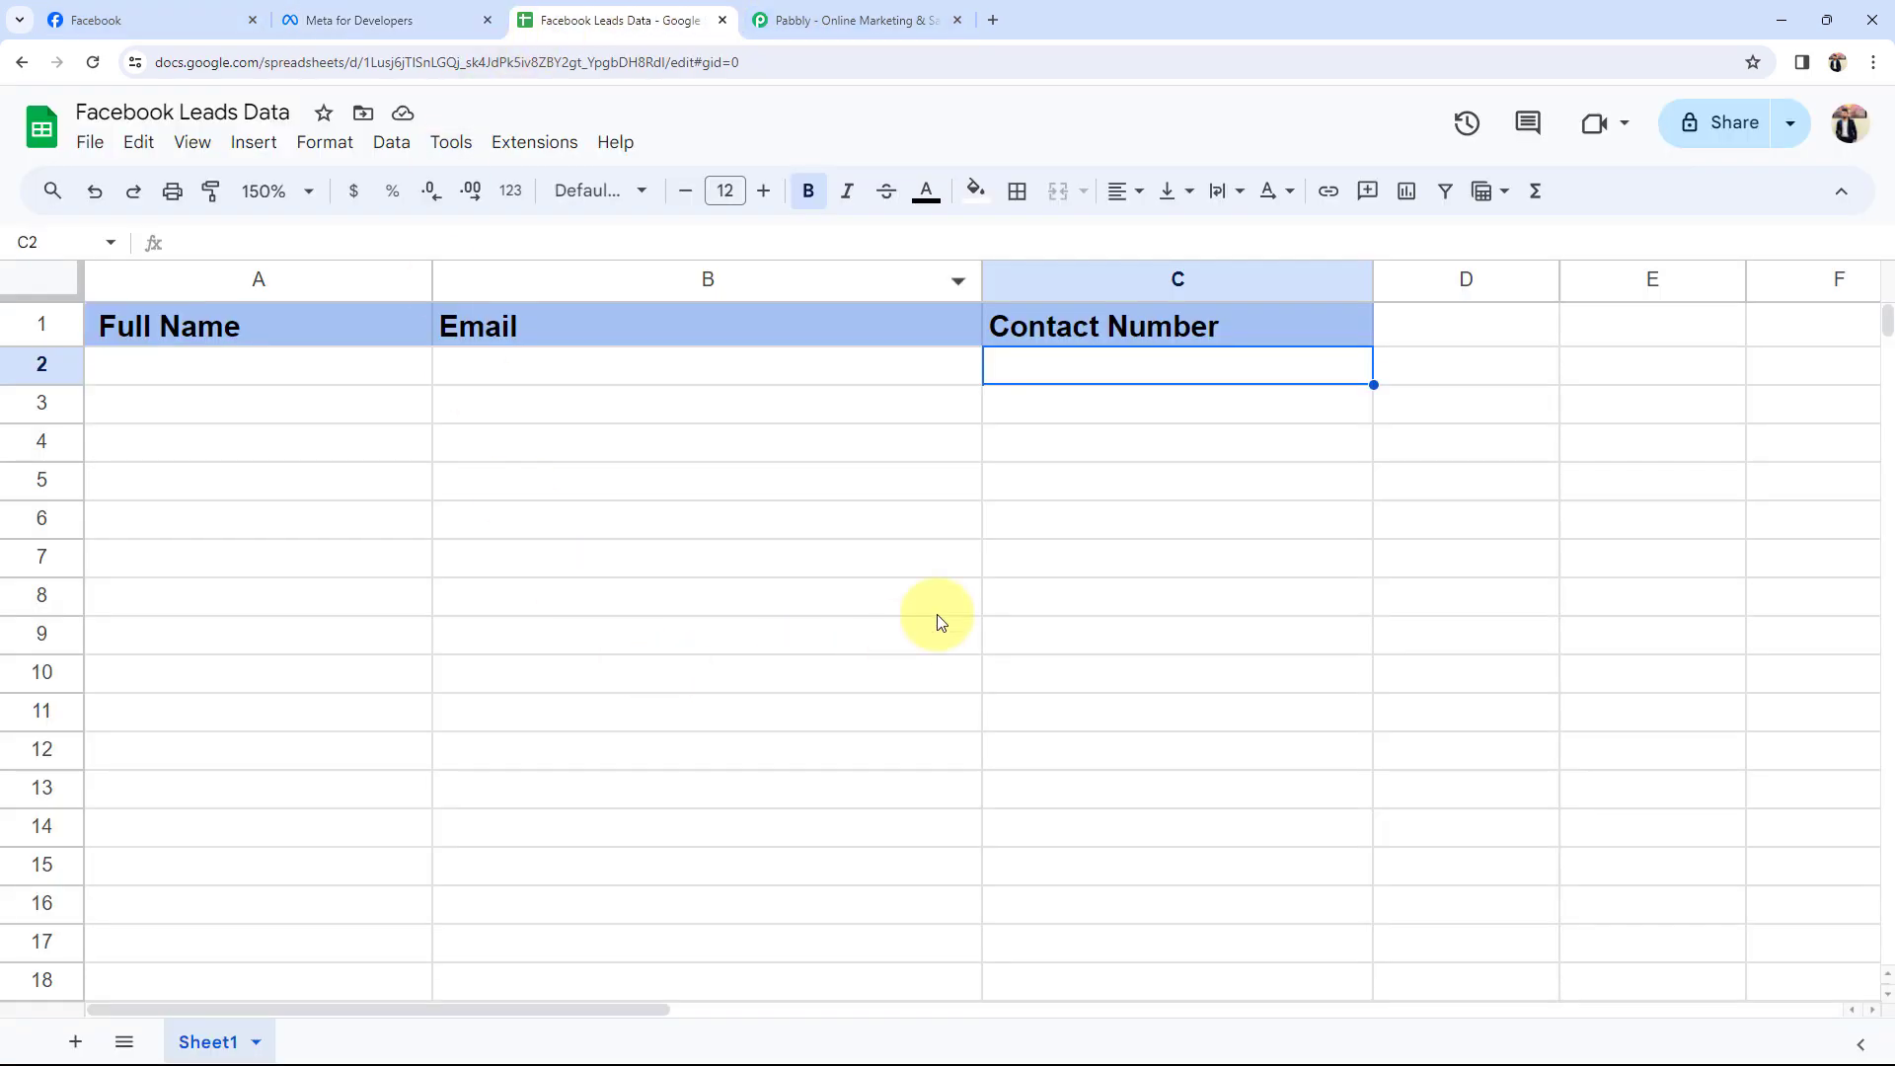
# - Switch to the Pabbly website, sign in to the account and open the Pabbly Connect dashboard from the available apps
pyautogui.click(755, 20)
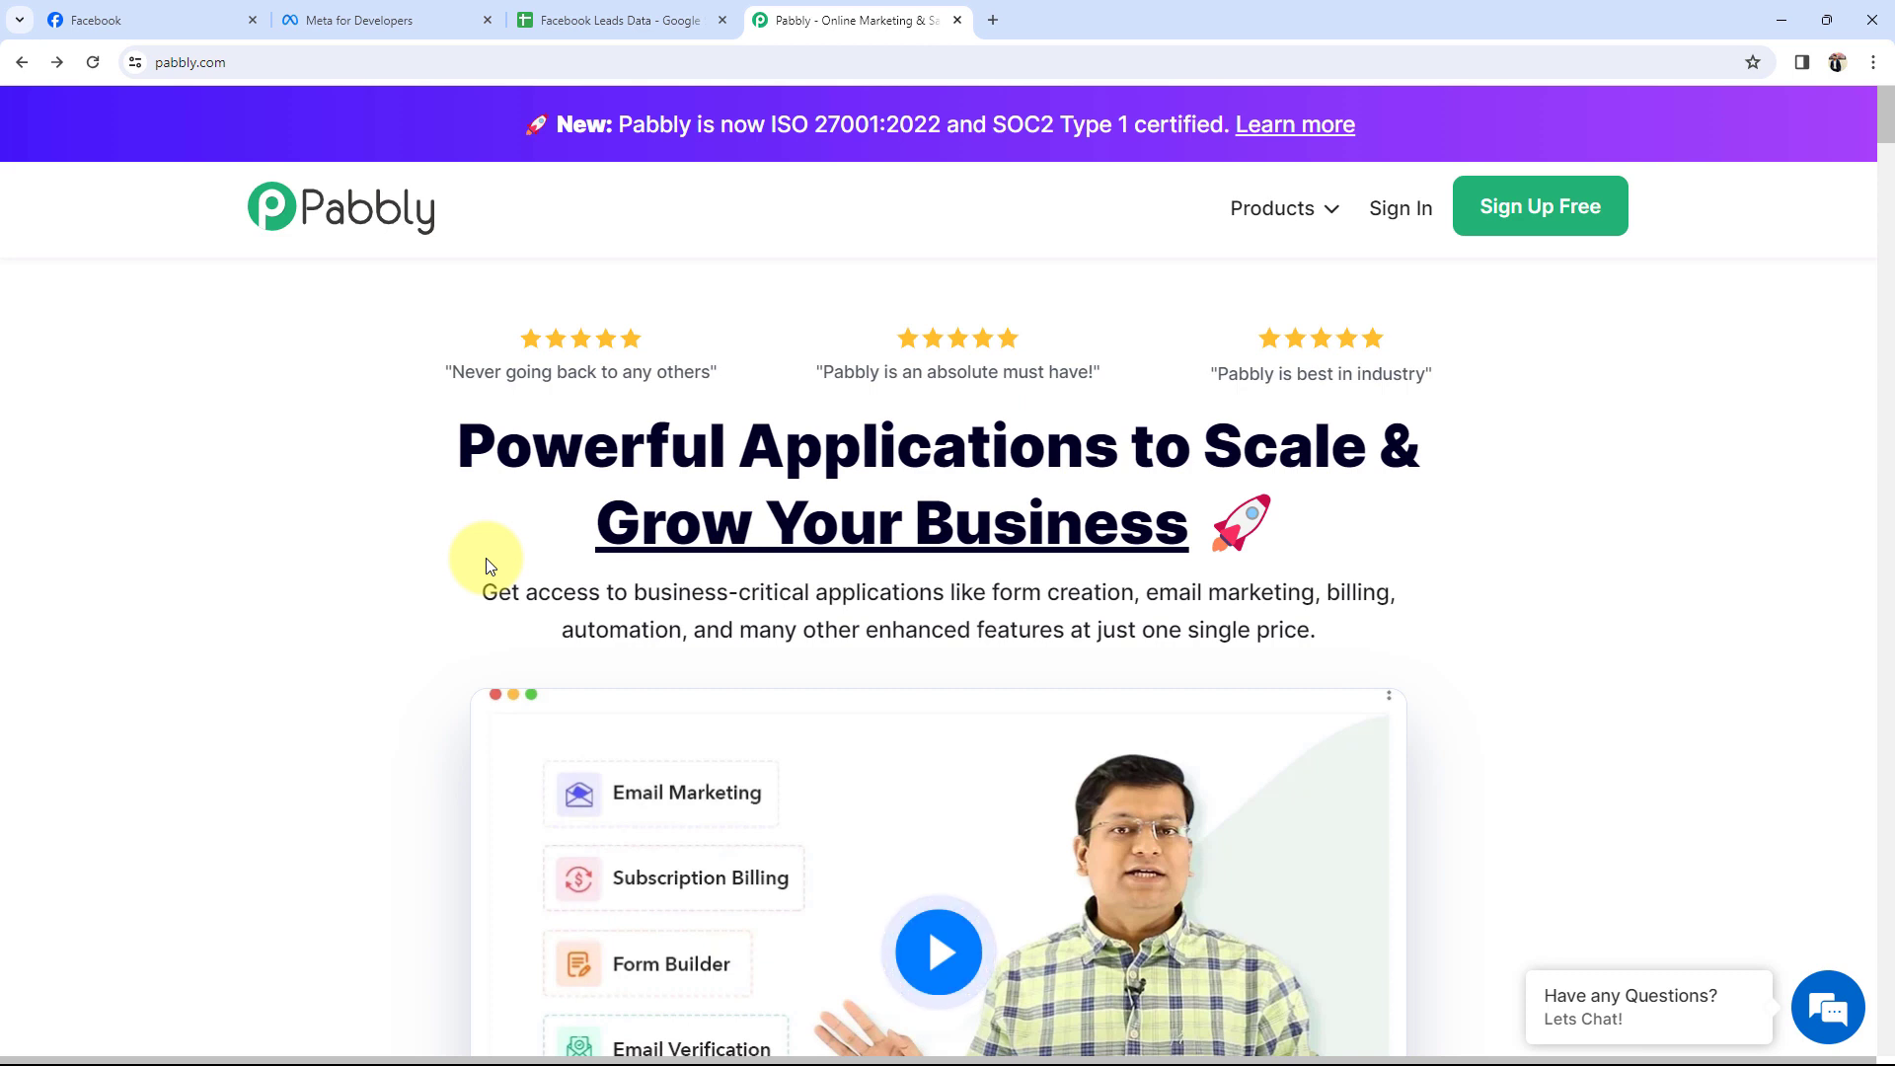
pyautogui.click(1559, 219)
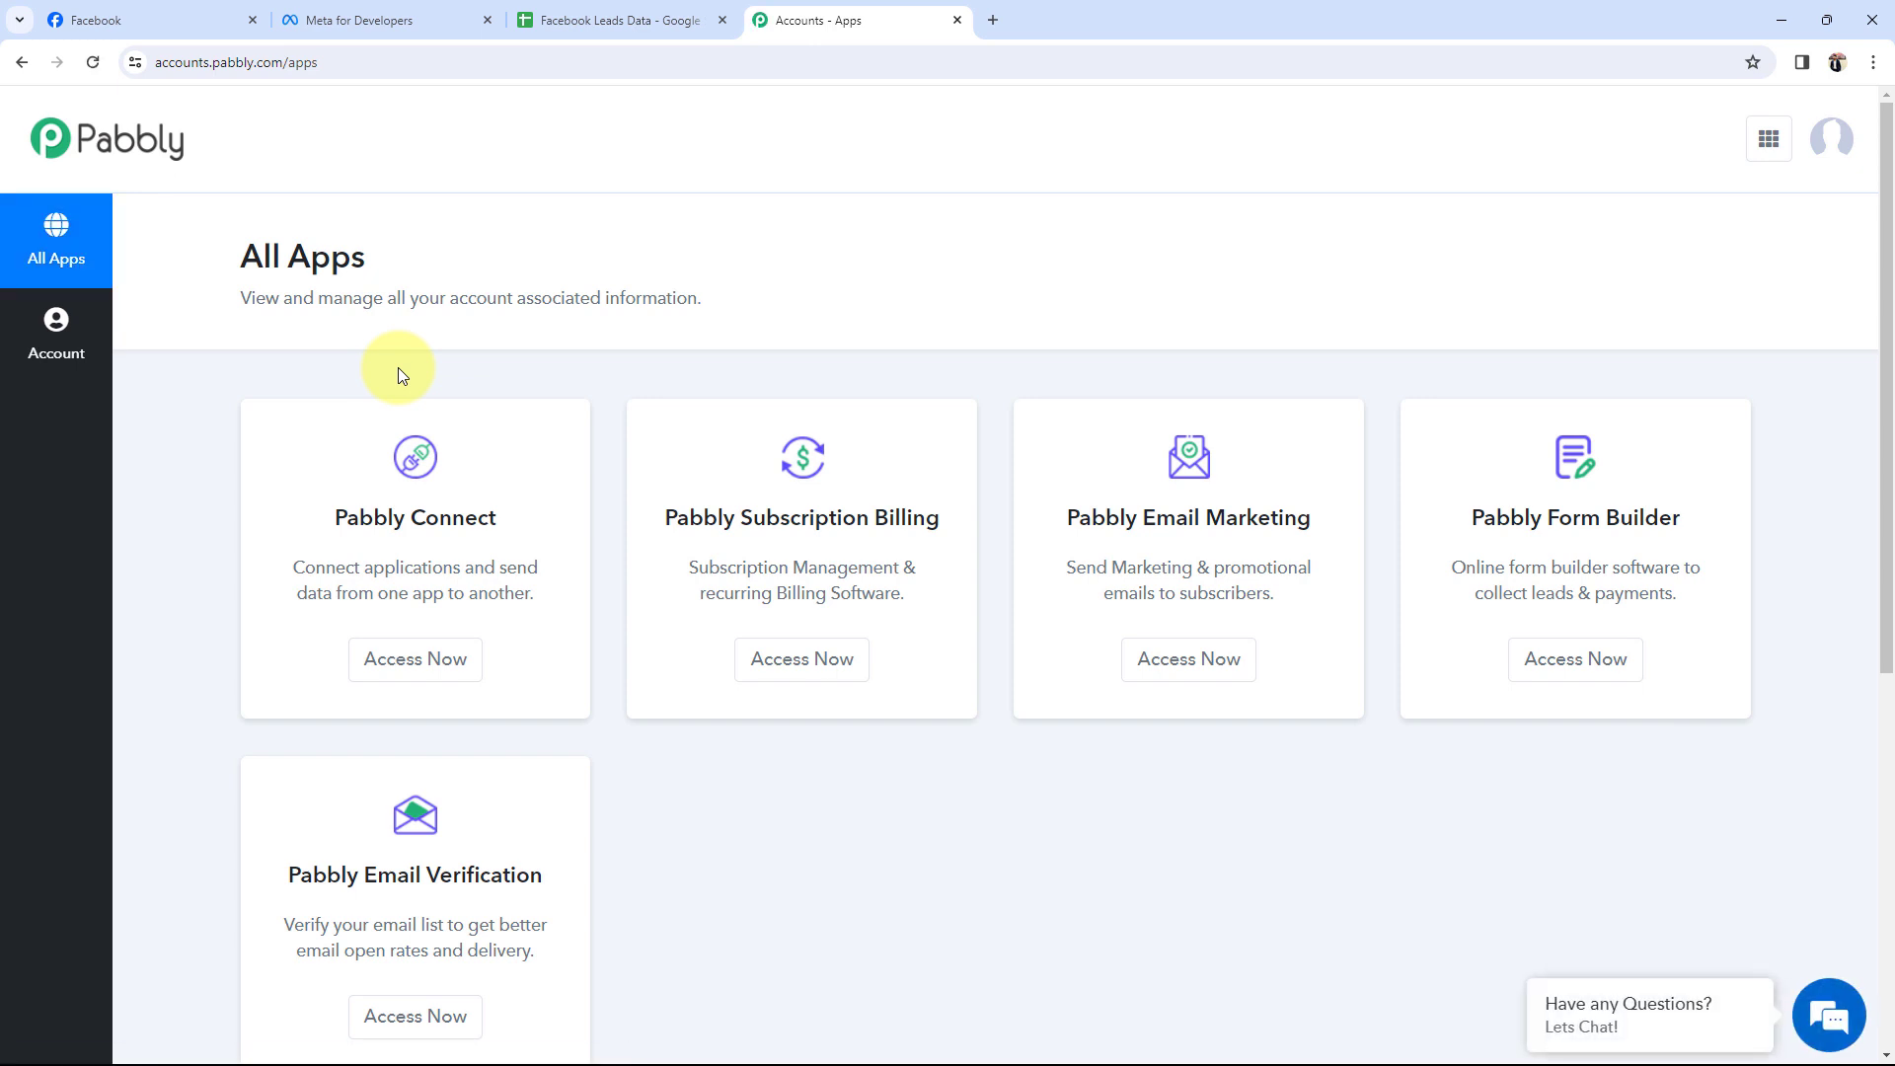
pyautogui.moveTo(330, 517); pyautogui.dragTo(677, 516)
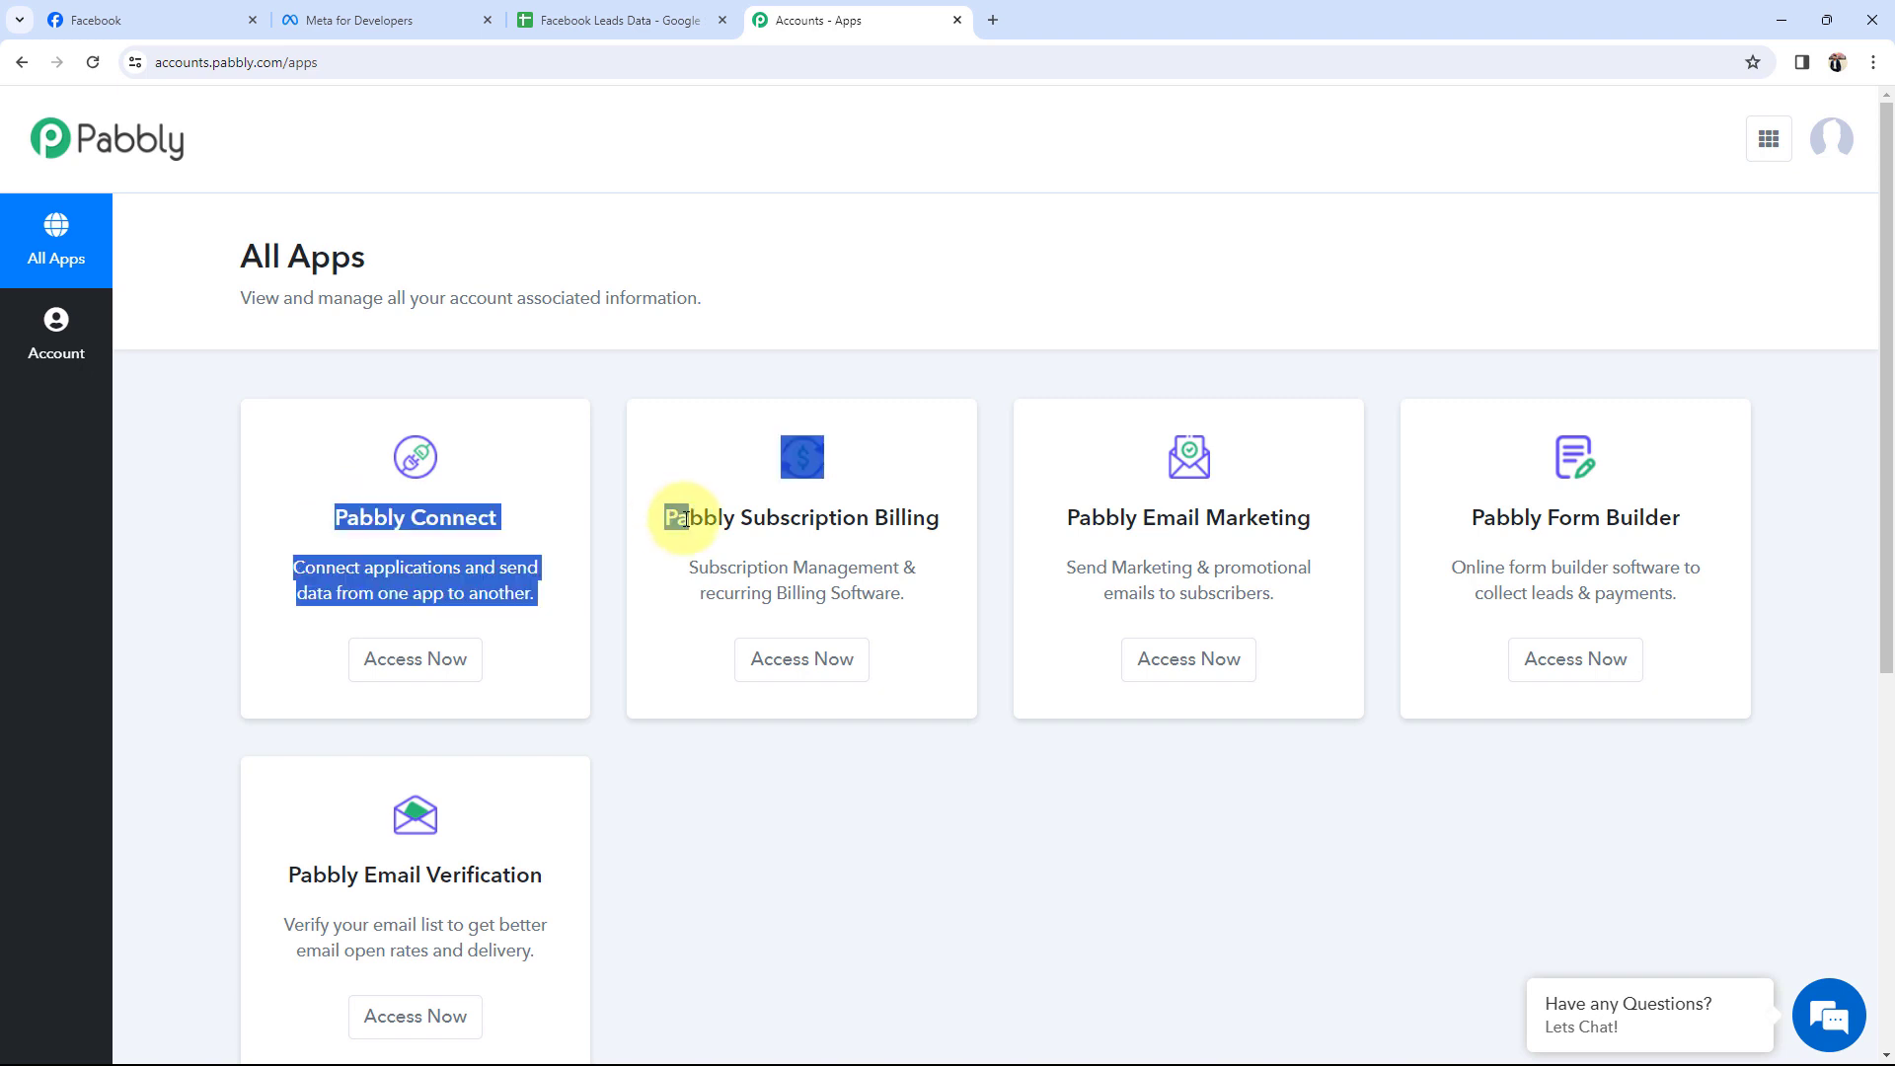
pyautogui.click(416, 668)
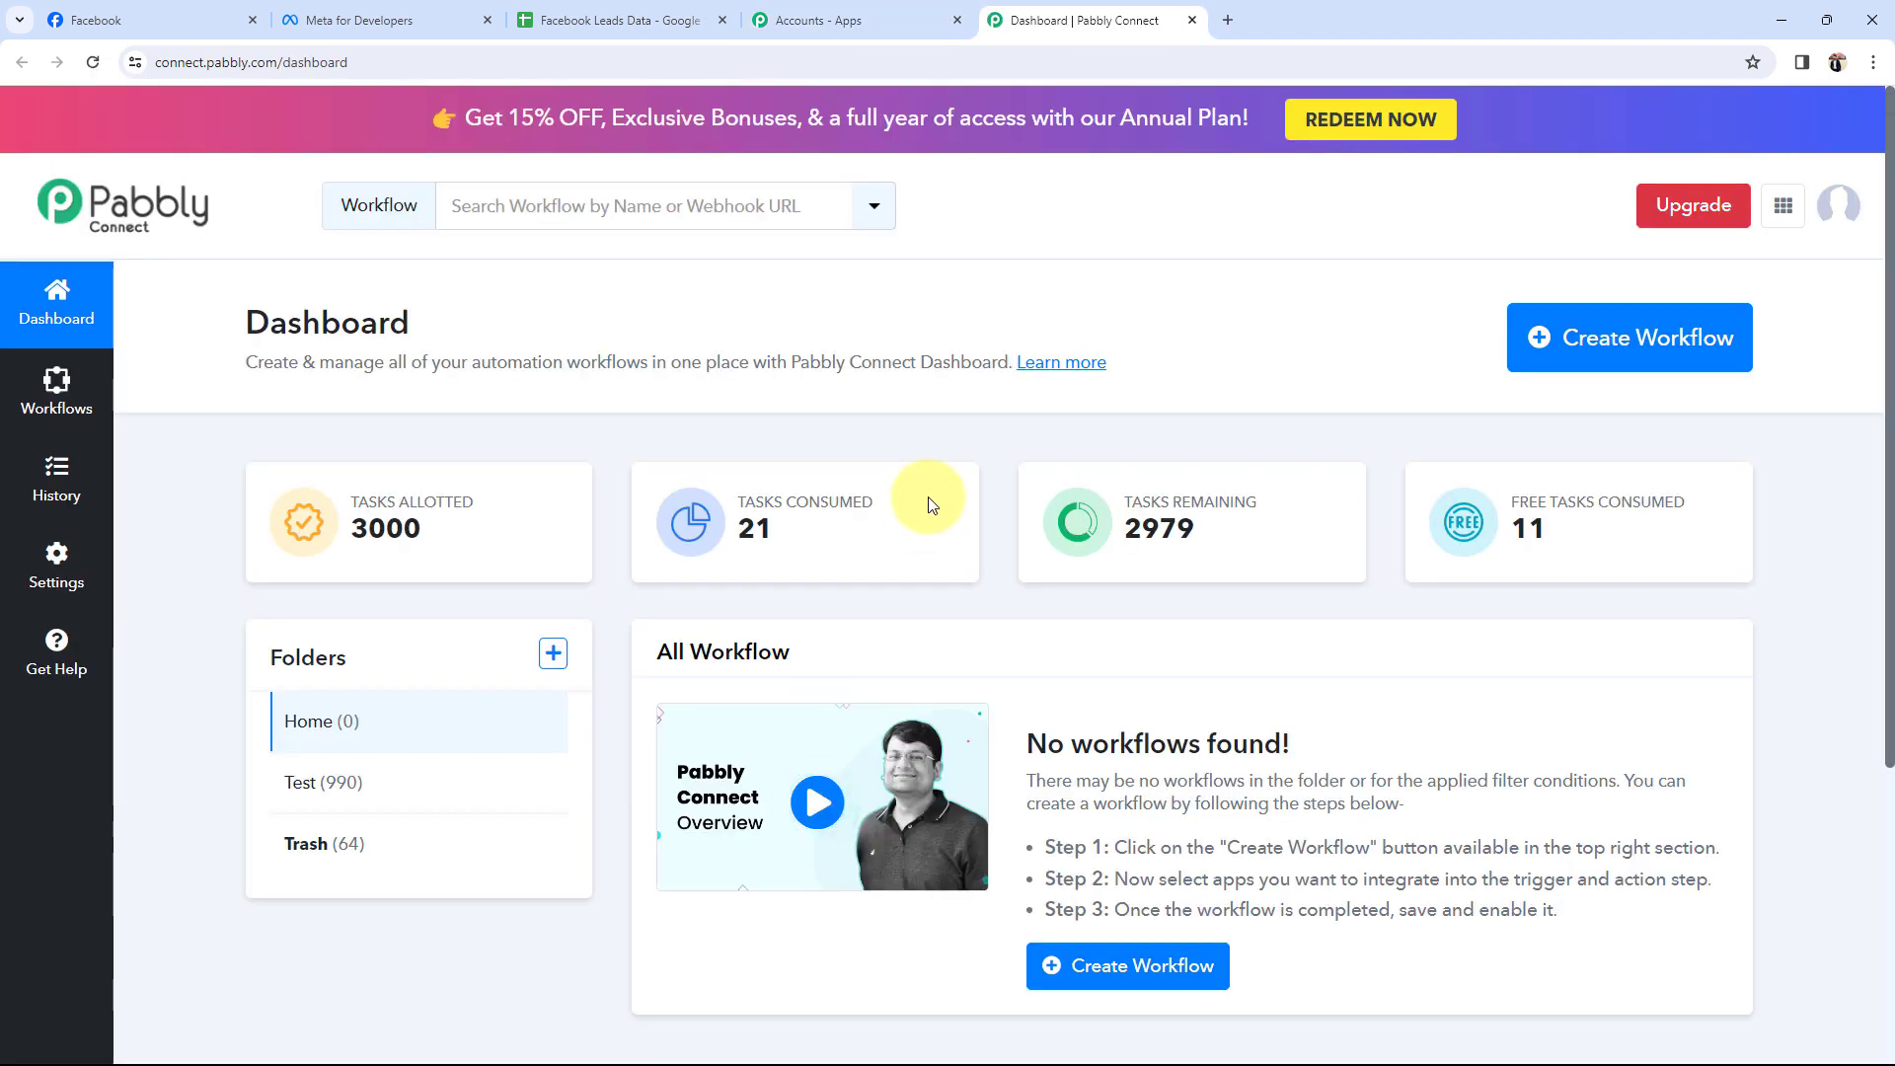
pyautogui.moveTo(237, 317); pyautogui.dragTo(491, 326)
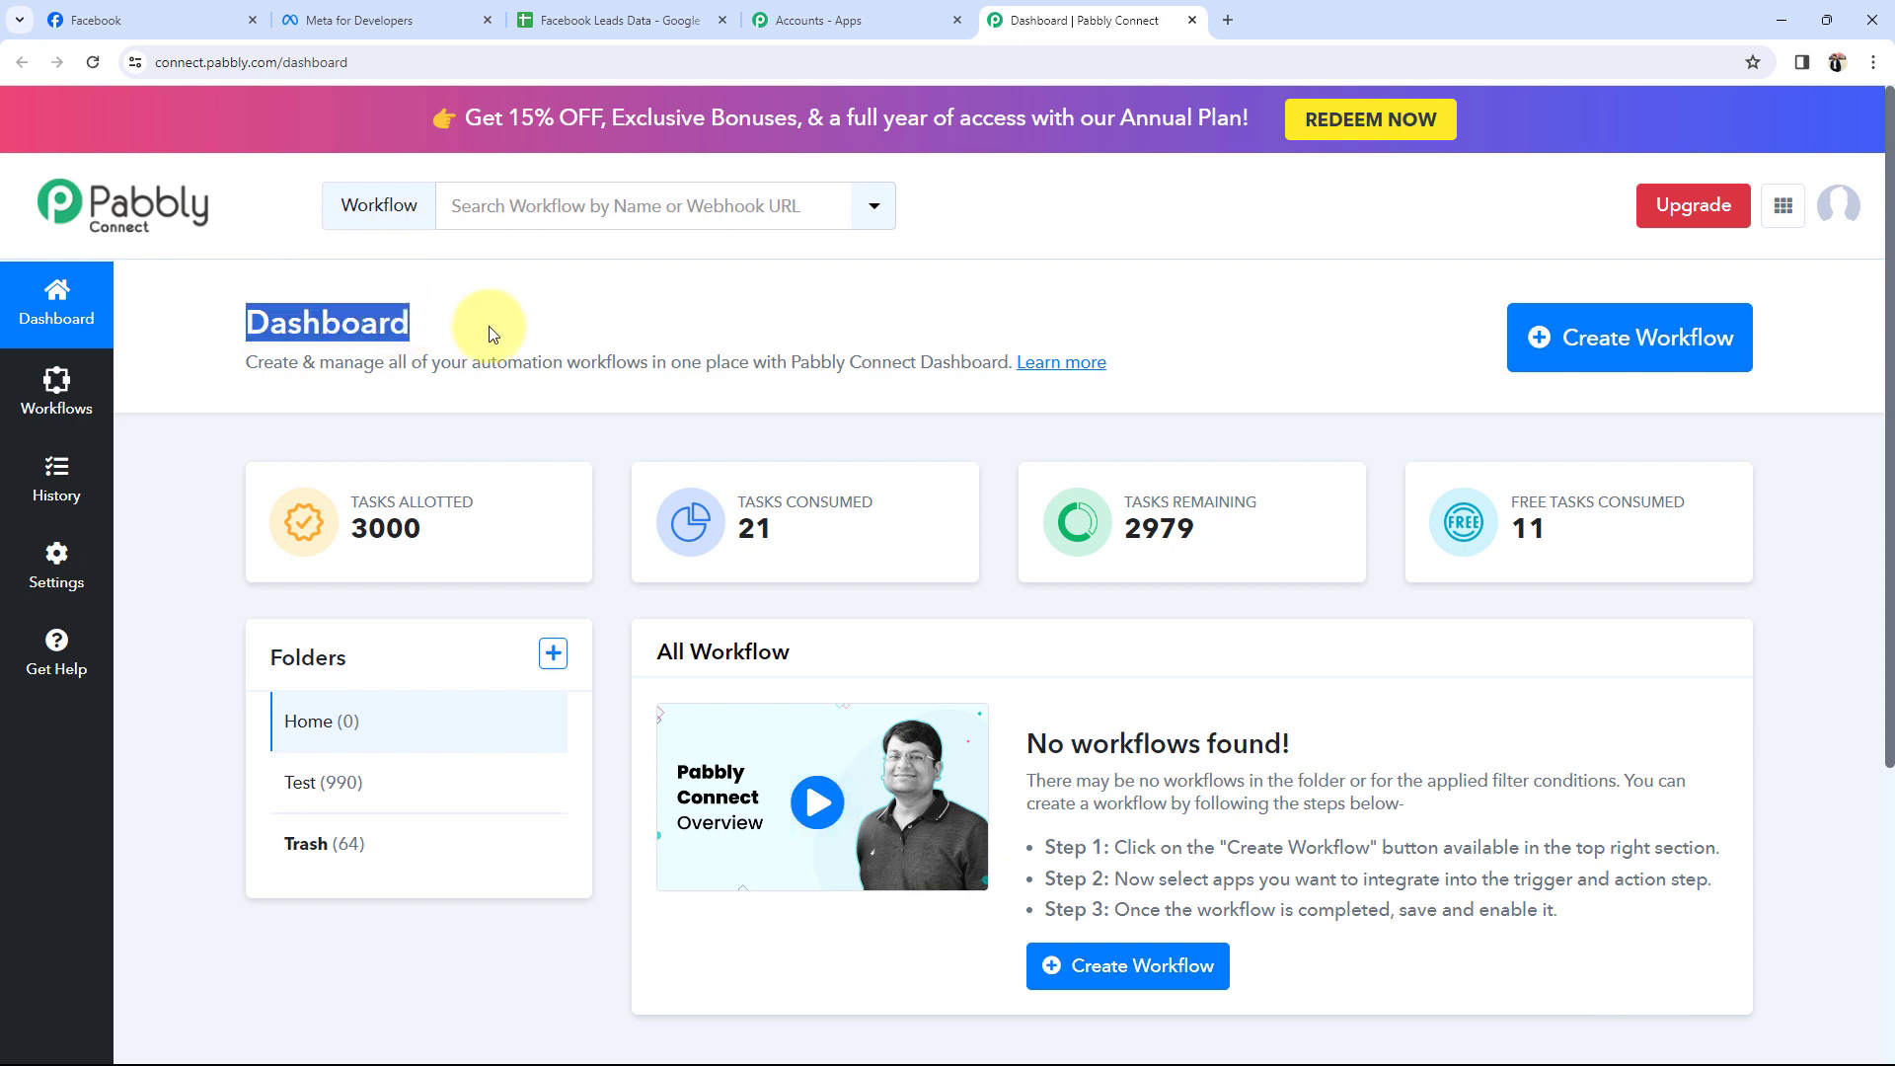
pyautogui.click(385, 303)
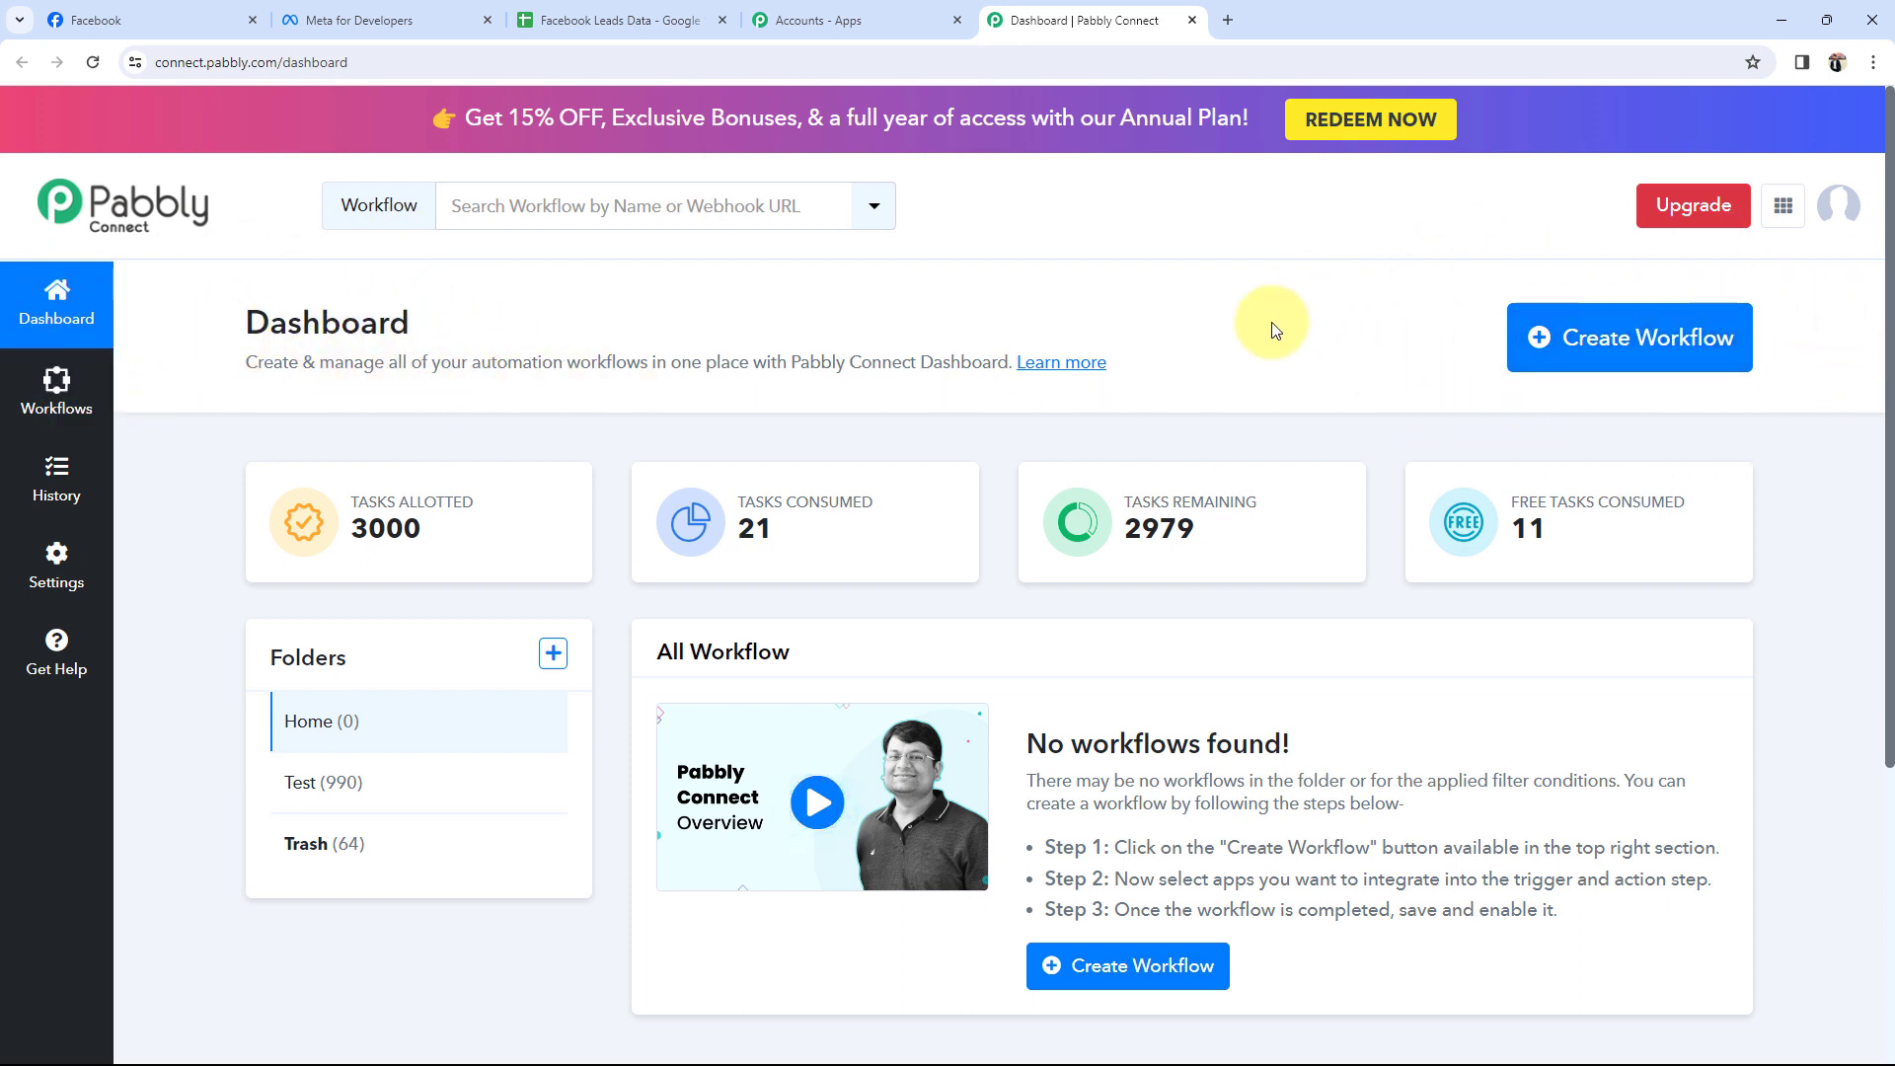
# - Create a workflow named "Add Facebook Leads to Google Sheets for Photography Business" in the Home folder and collapse its trigger section
pyautogui.click(1579, 340)
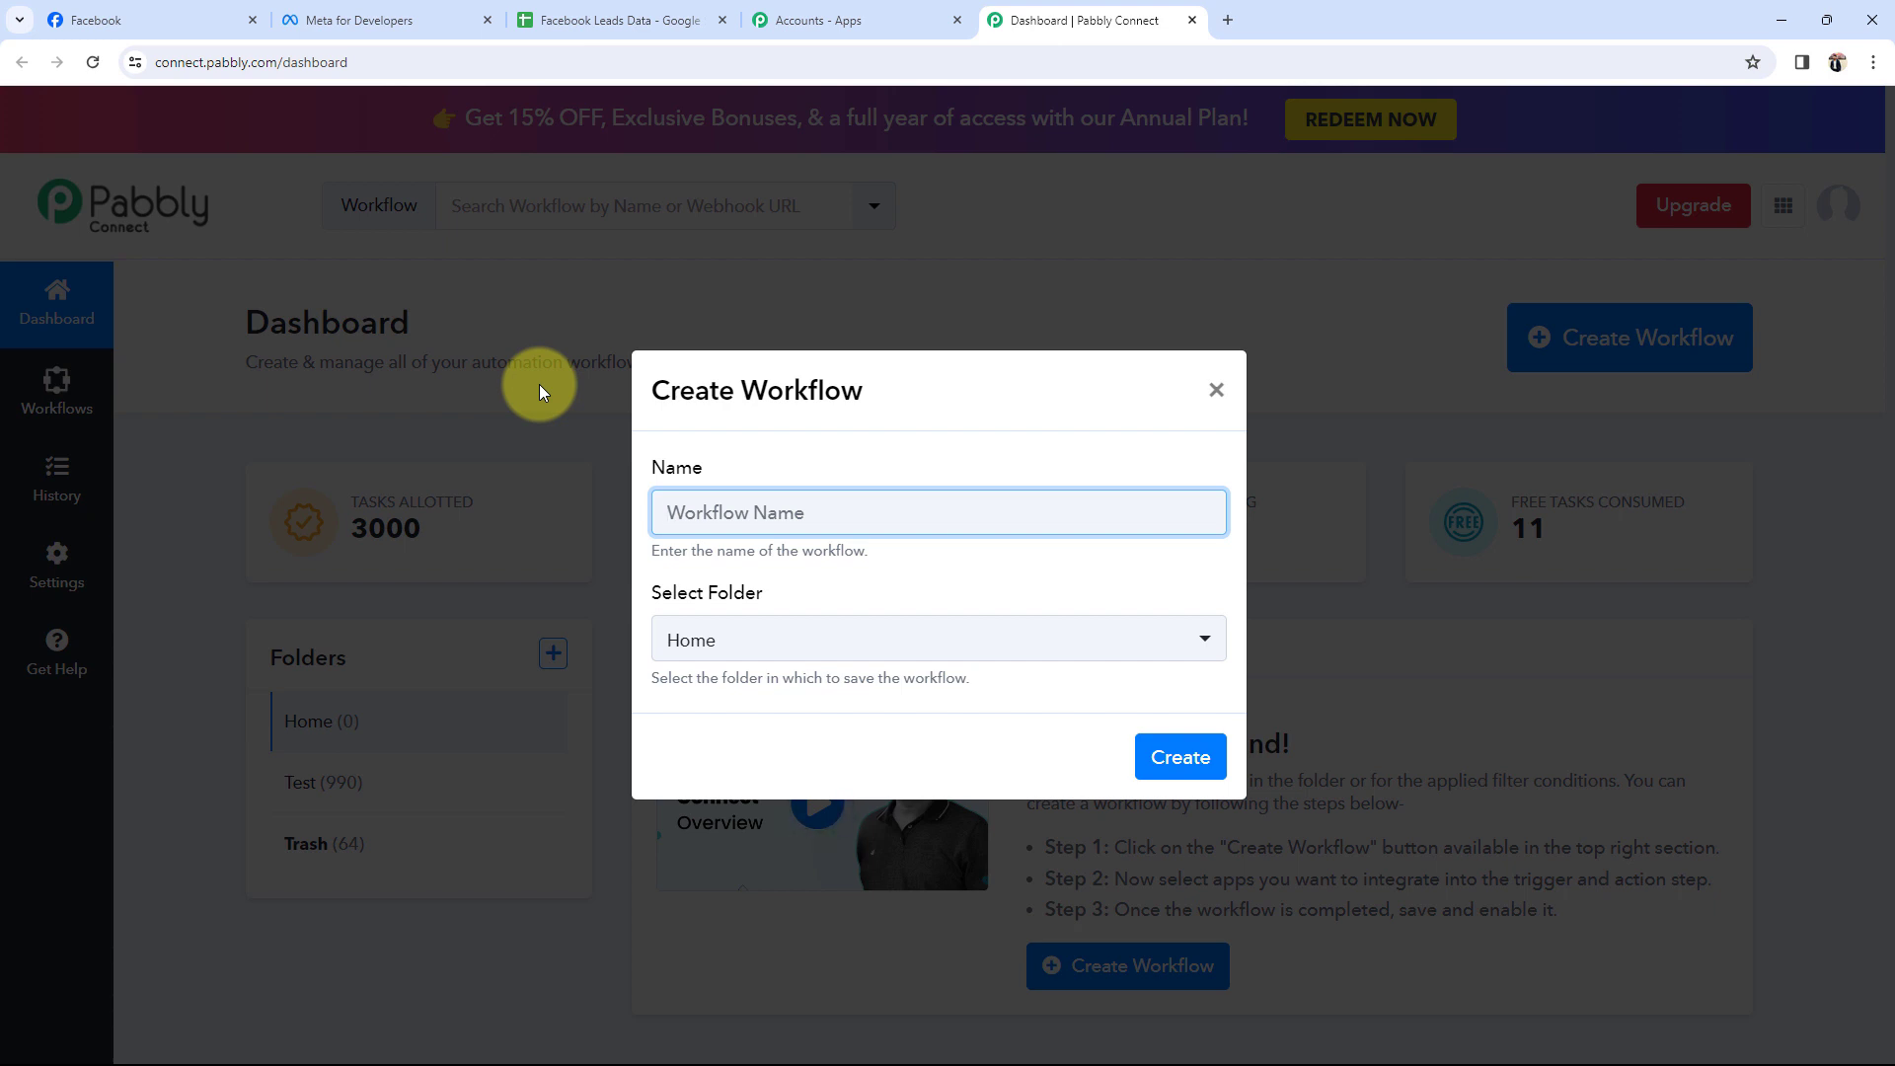
pyautogui.write('Add Facebook Leads to Google Sheets for Photography Business')
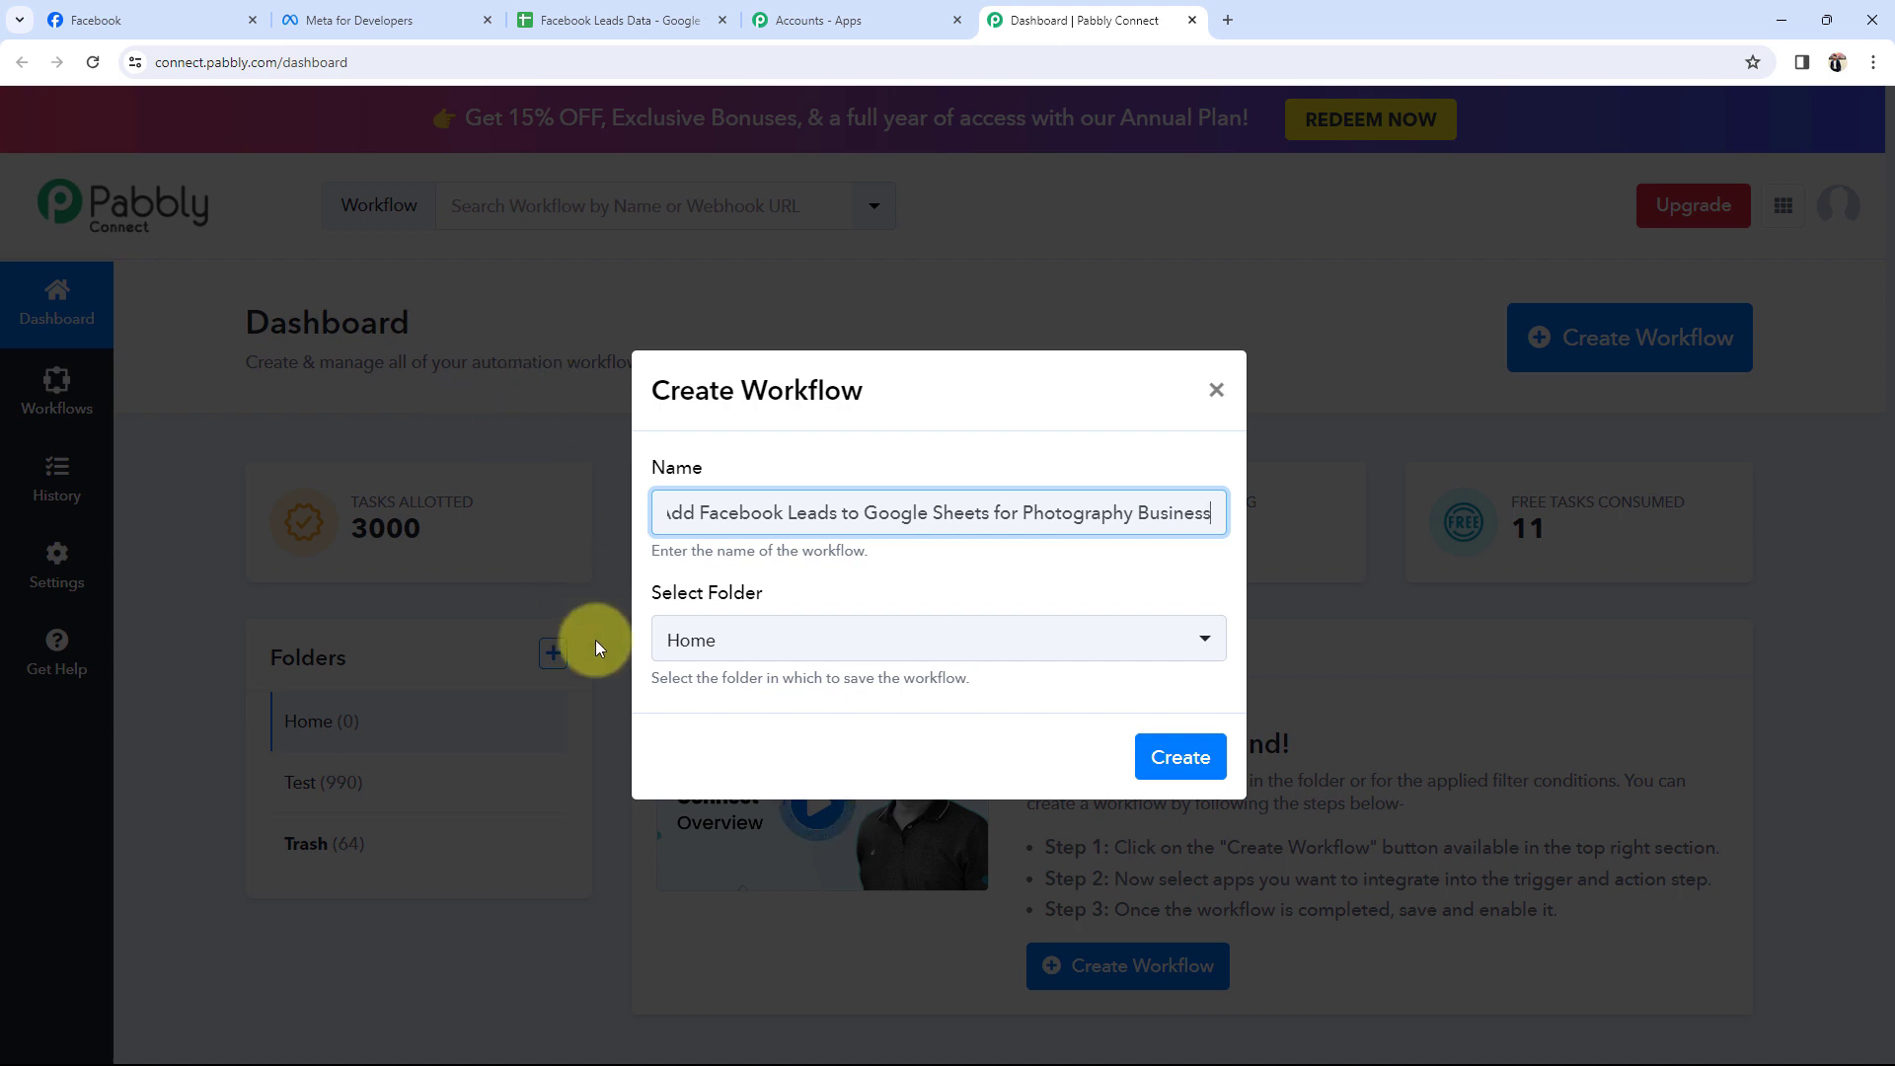
pyautogui.click(757, 637)
pyautogui.click(719, 750)
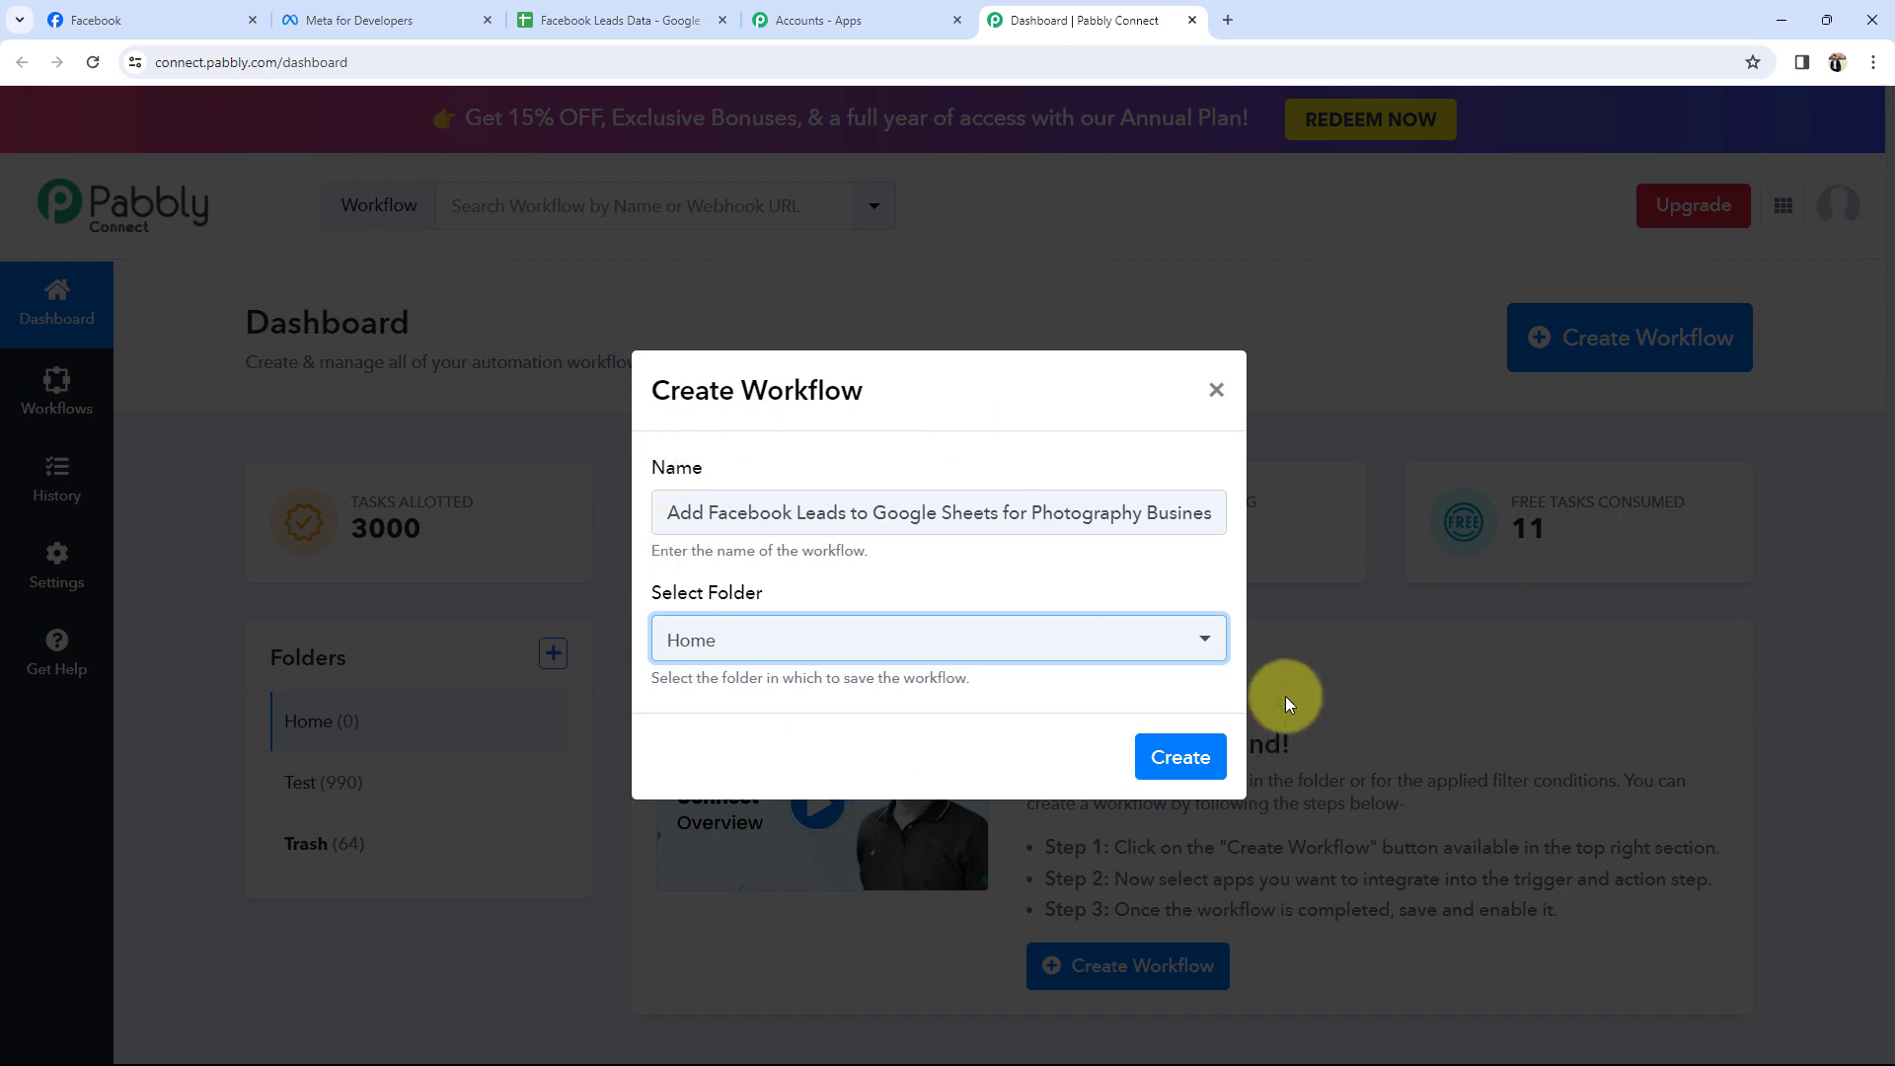
pyautogui.click(1181, 756)
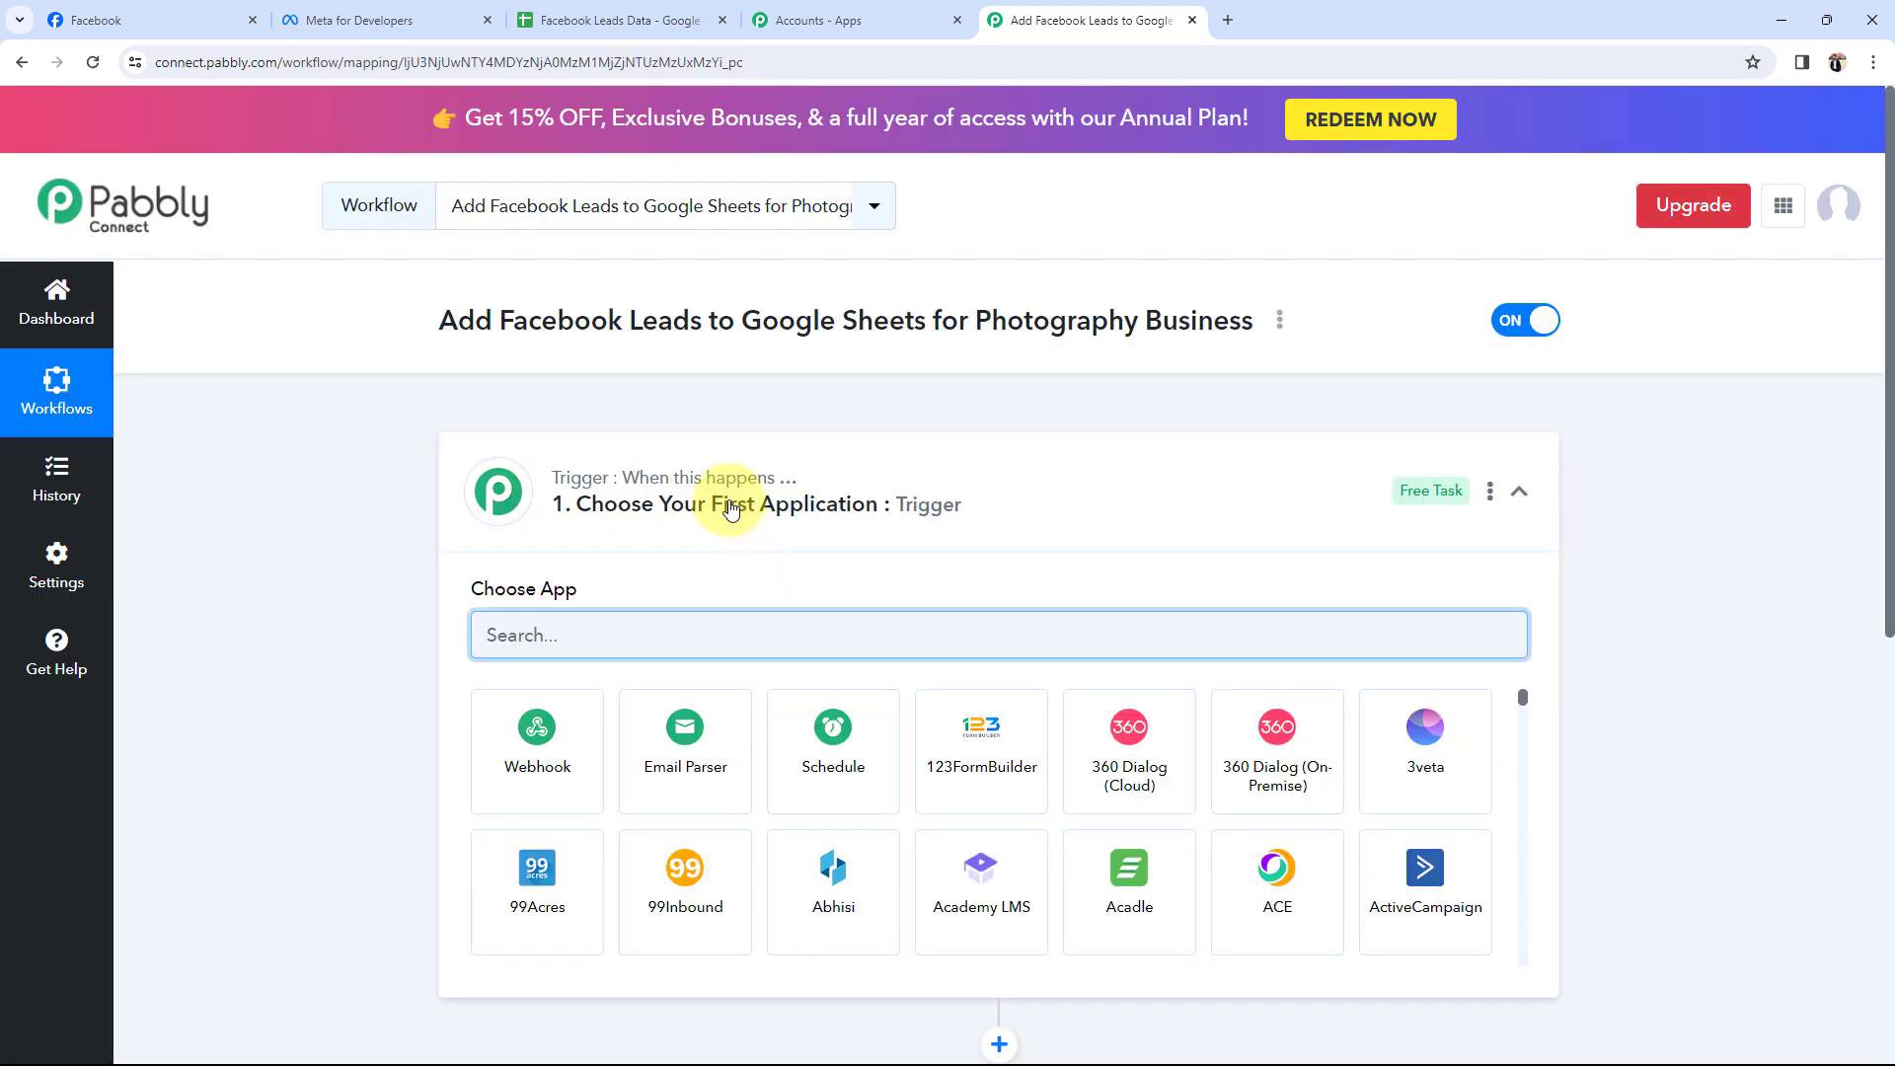
pyautogui.click(722, 499)
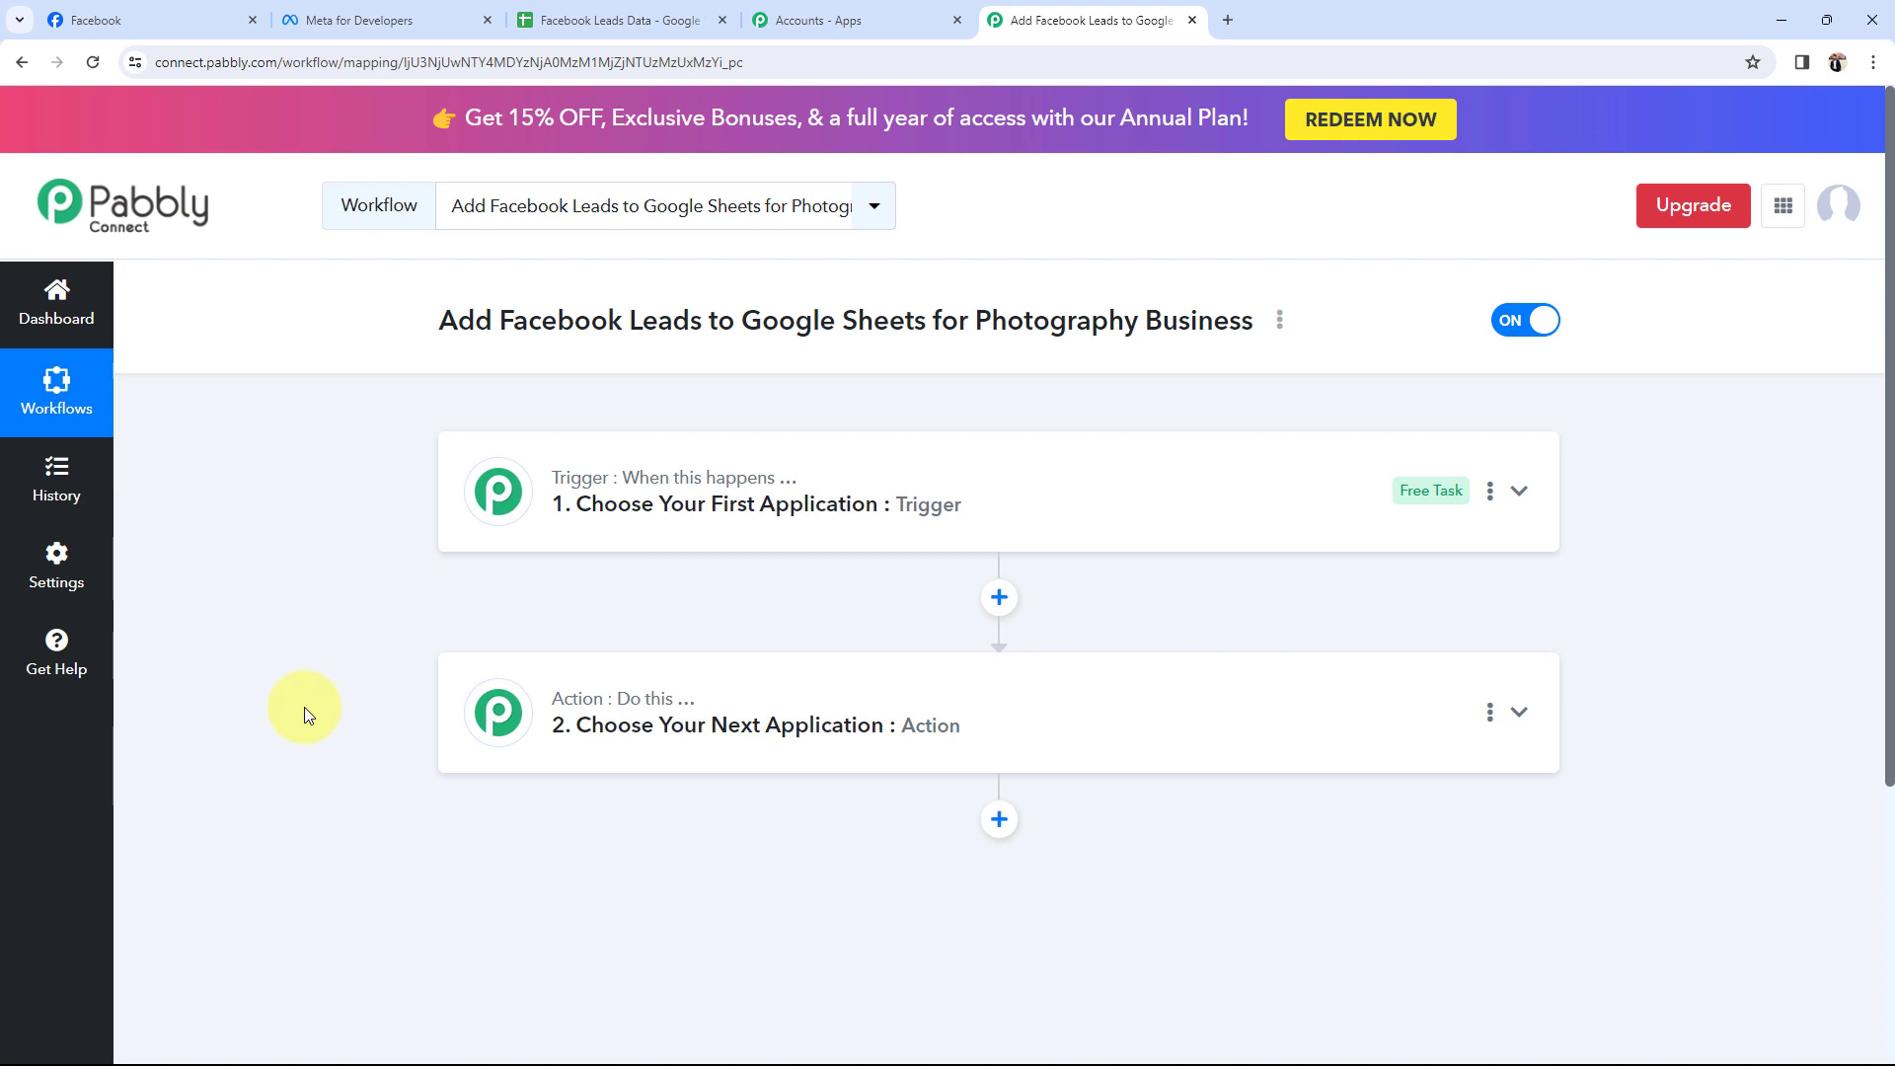
# - Switch to Facebook to view the Broadcast Photo Studio page, and examine the columns of the Facebook Leads Data spreadsheet
pyautogui.click(118, 20)
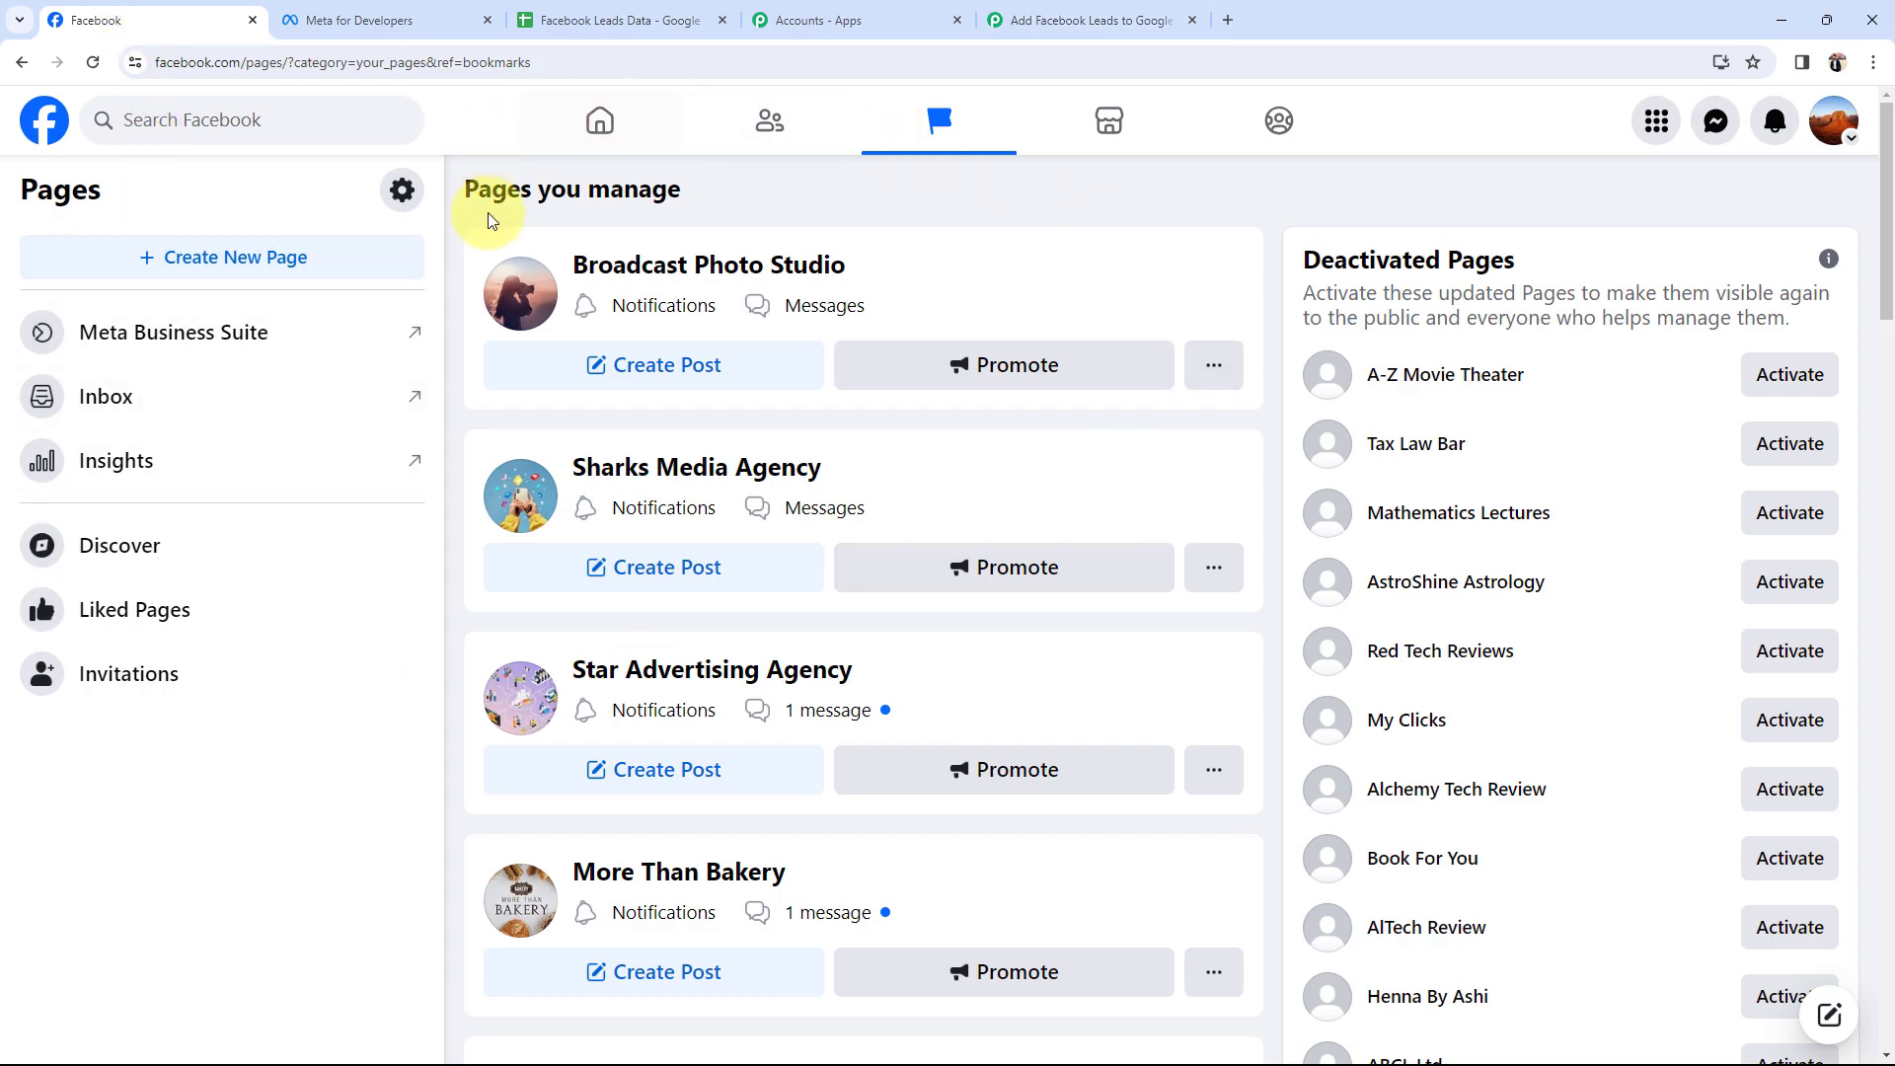
pyautogui.click(612, 262)
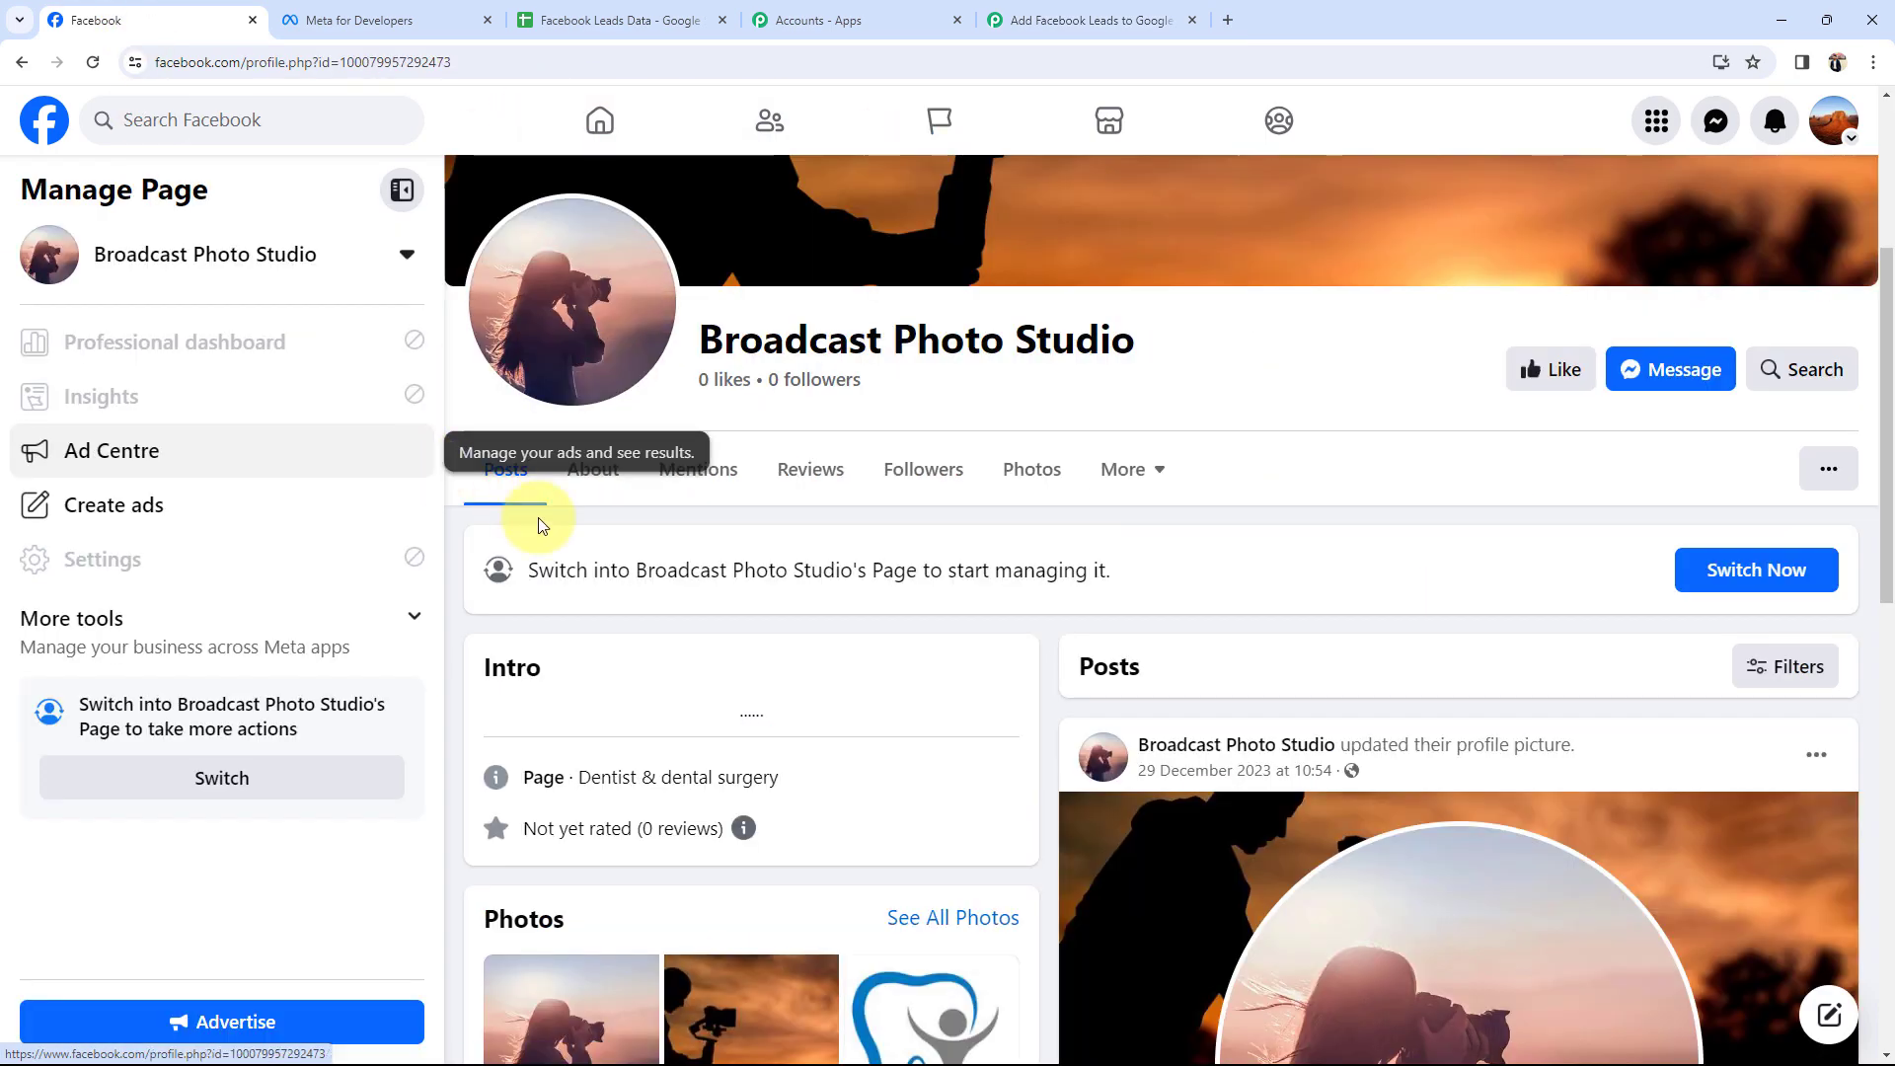
pyautogui.scroll(4, 548, 849)
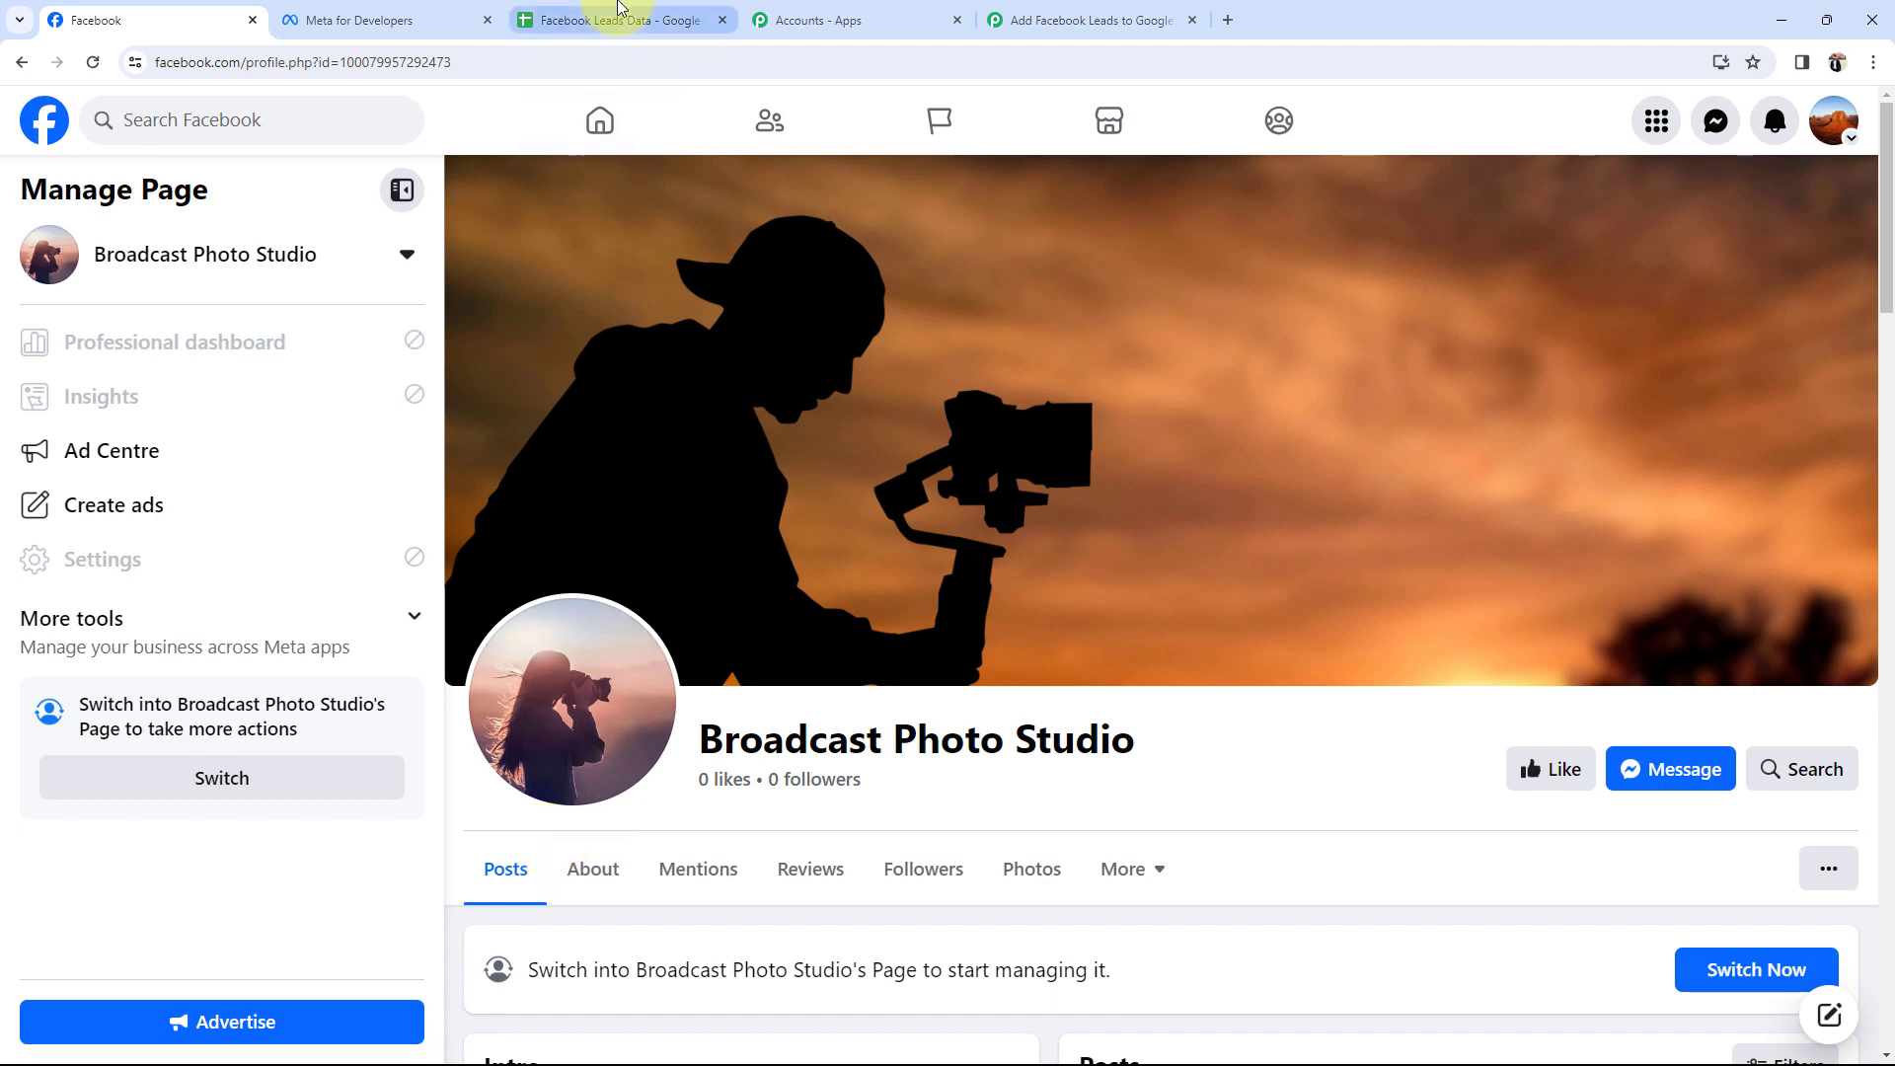
pyautogui.click(553, 18)
pyautogui.click(223, 403)
pyautogui.click(624, 449)
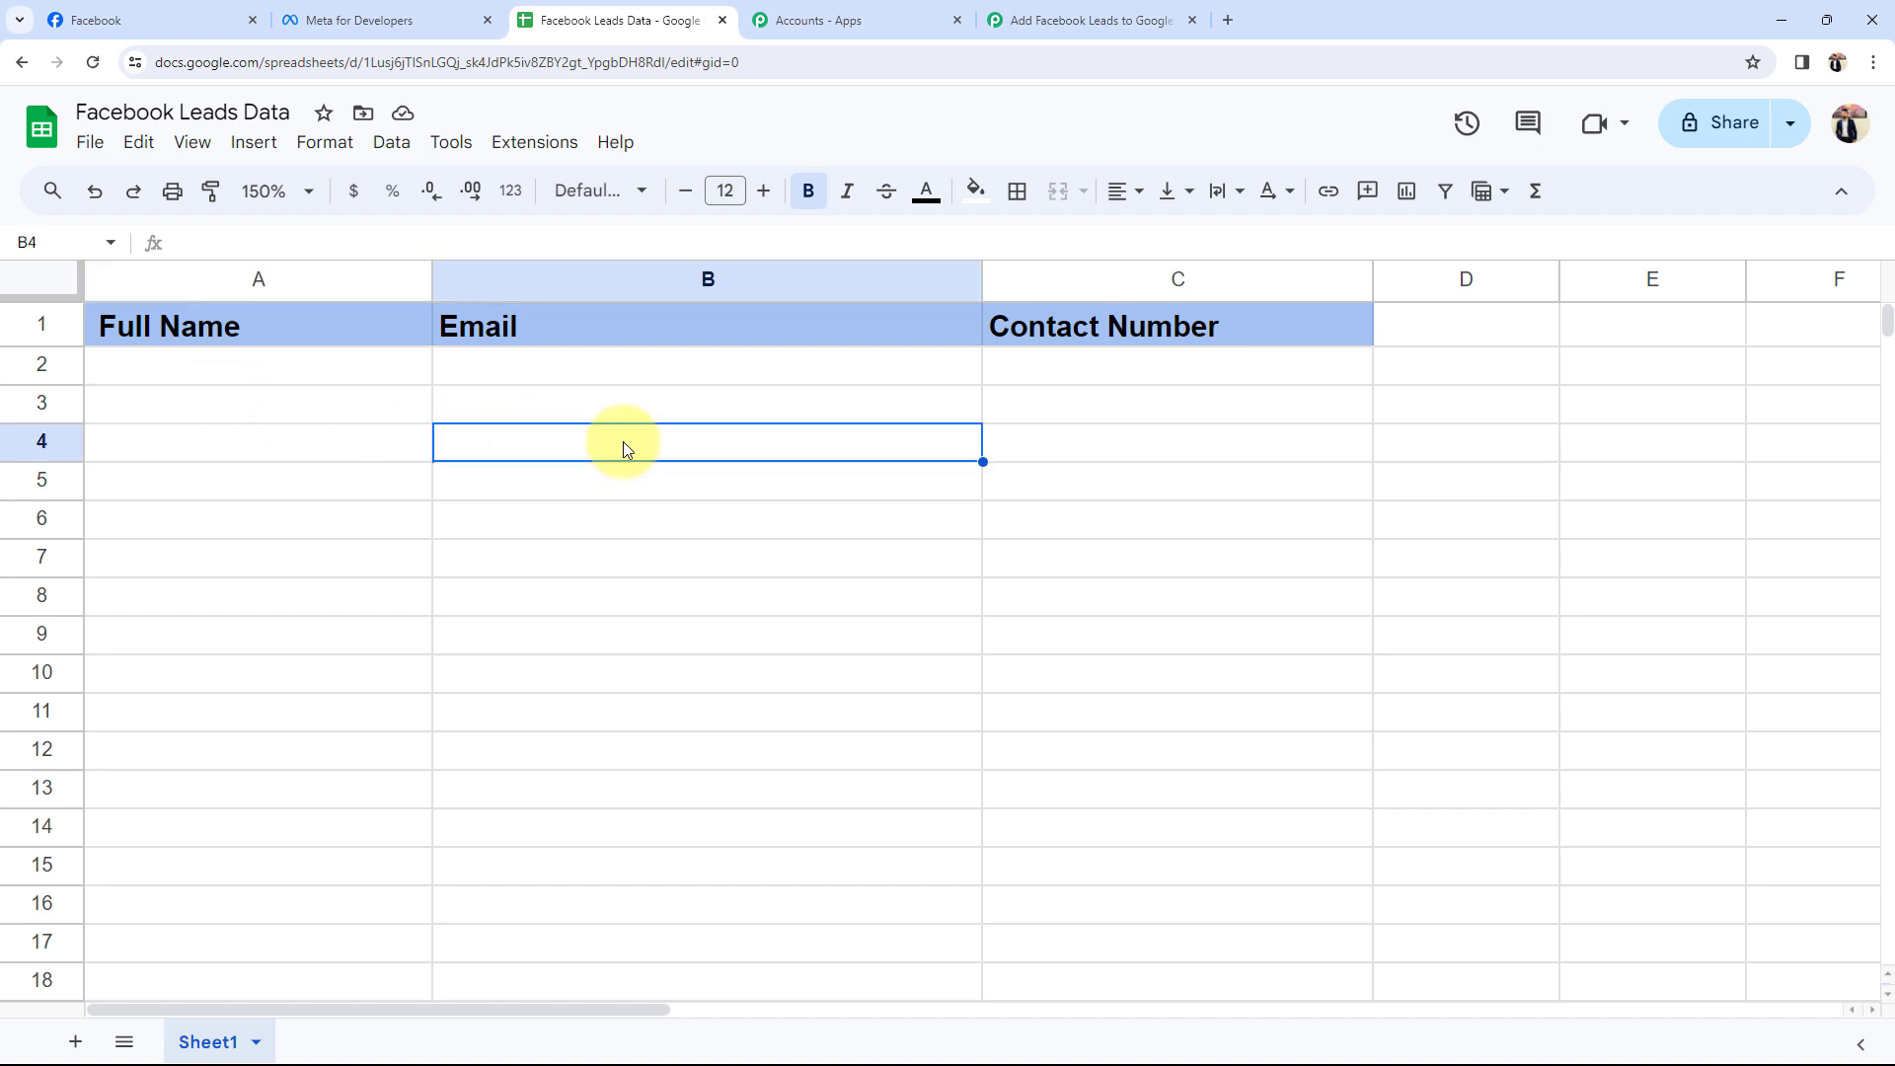
pyautogui.click(74, 17)
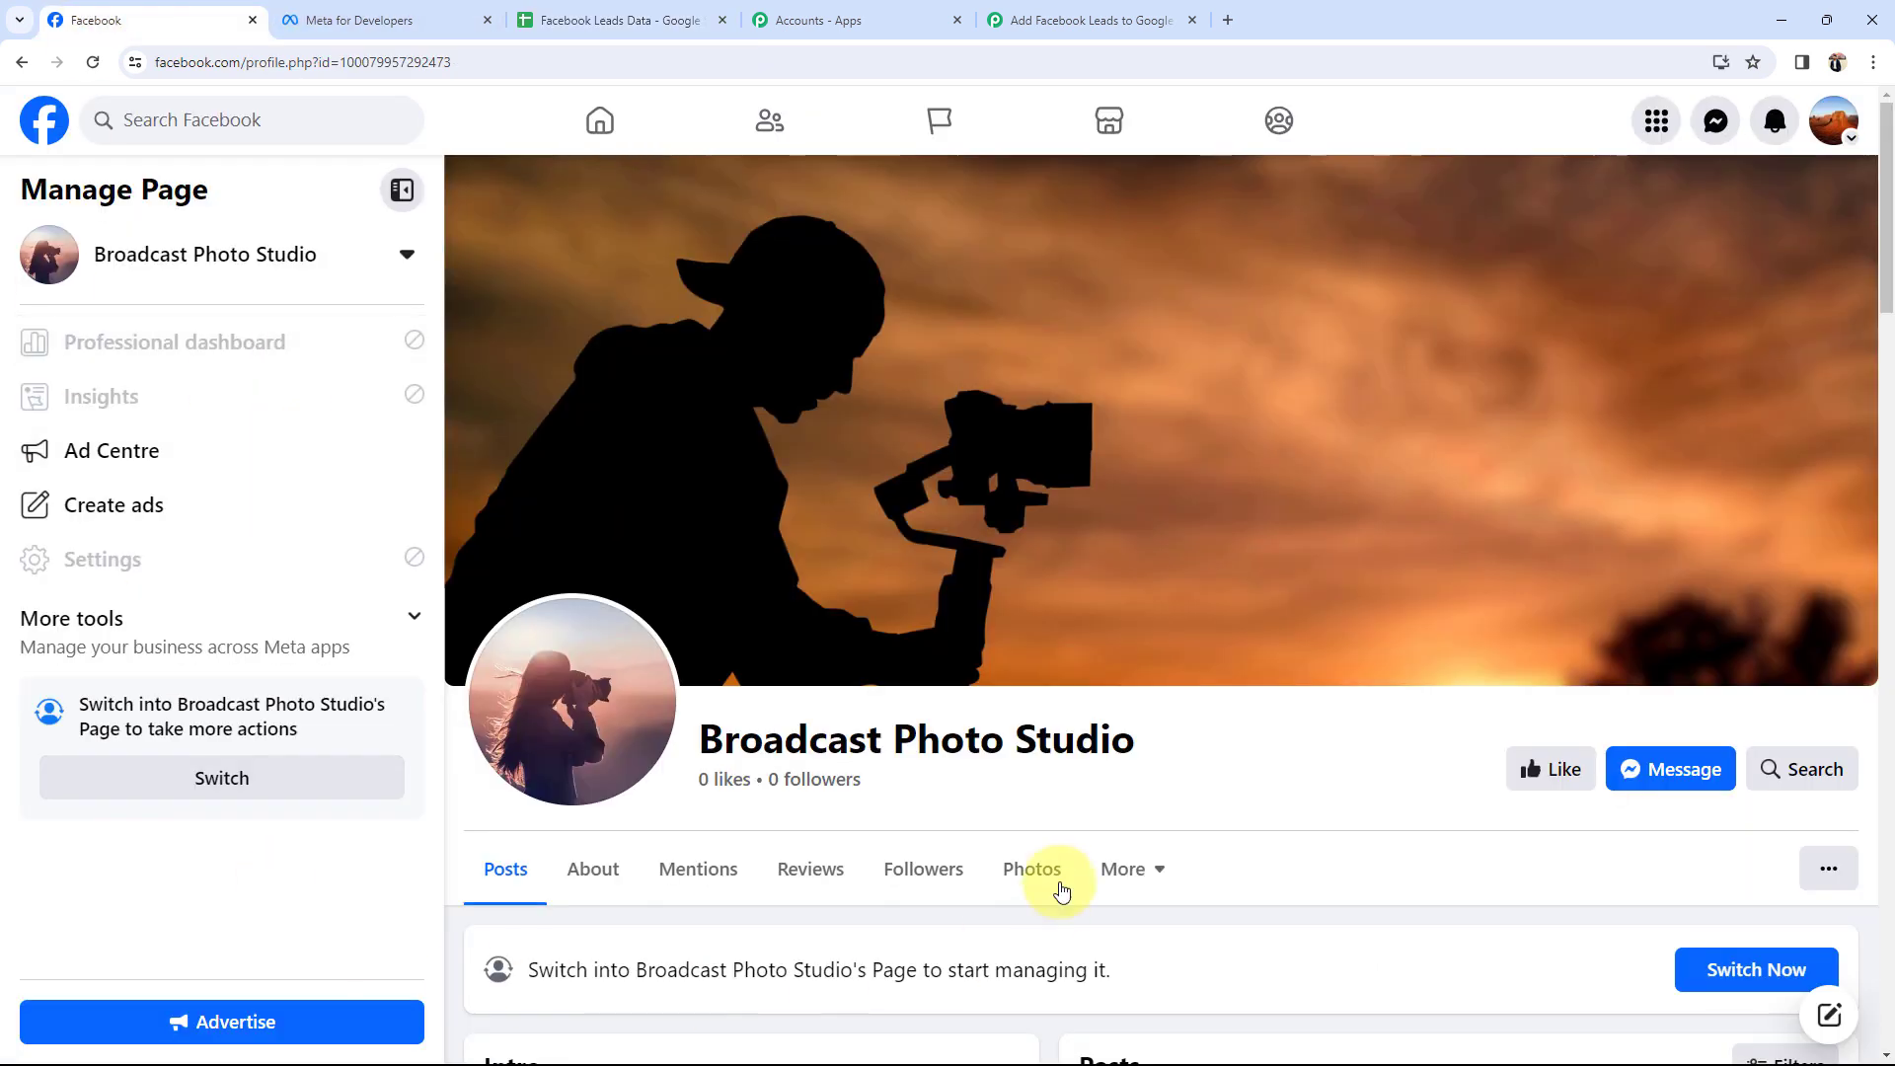
pyautogui.click(572, 21)
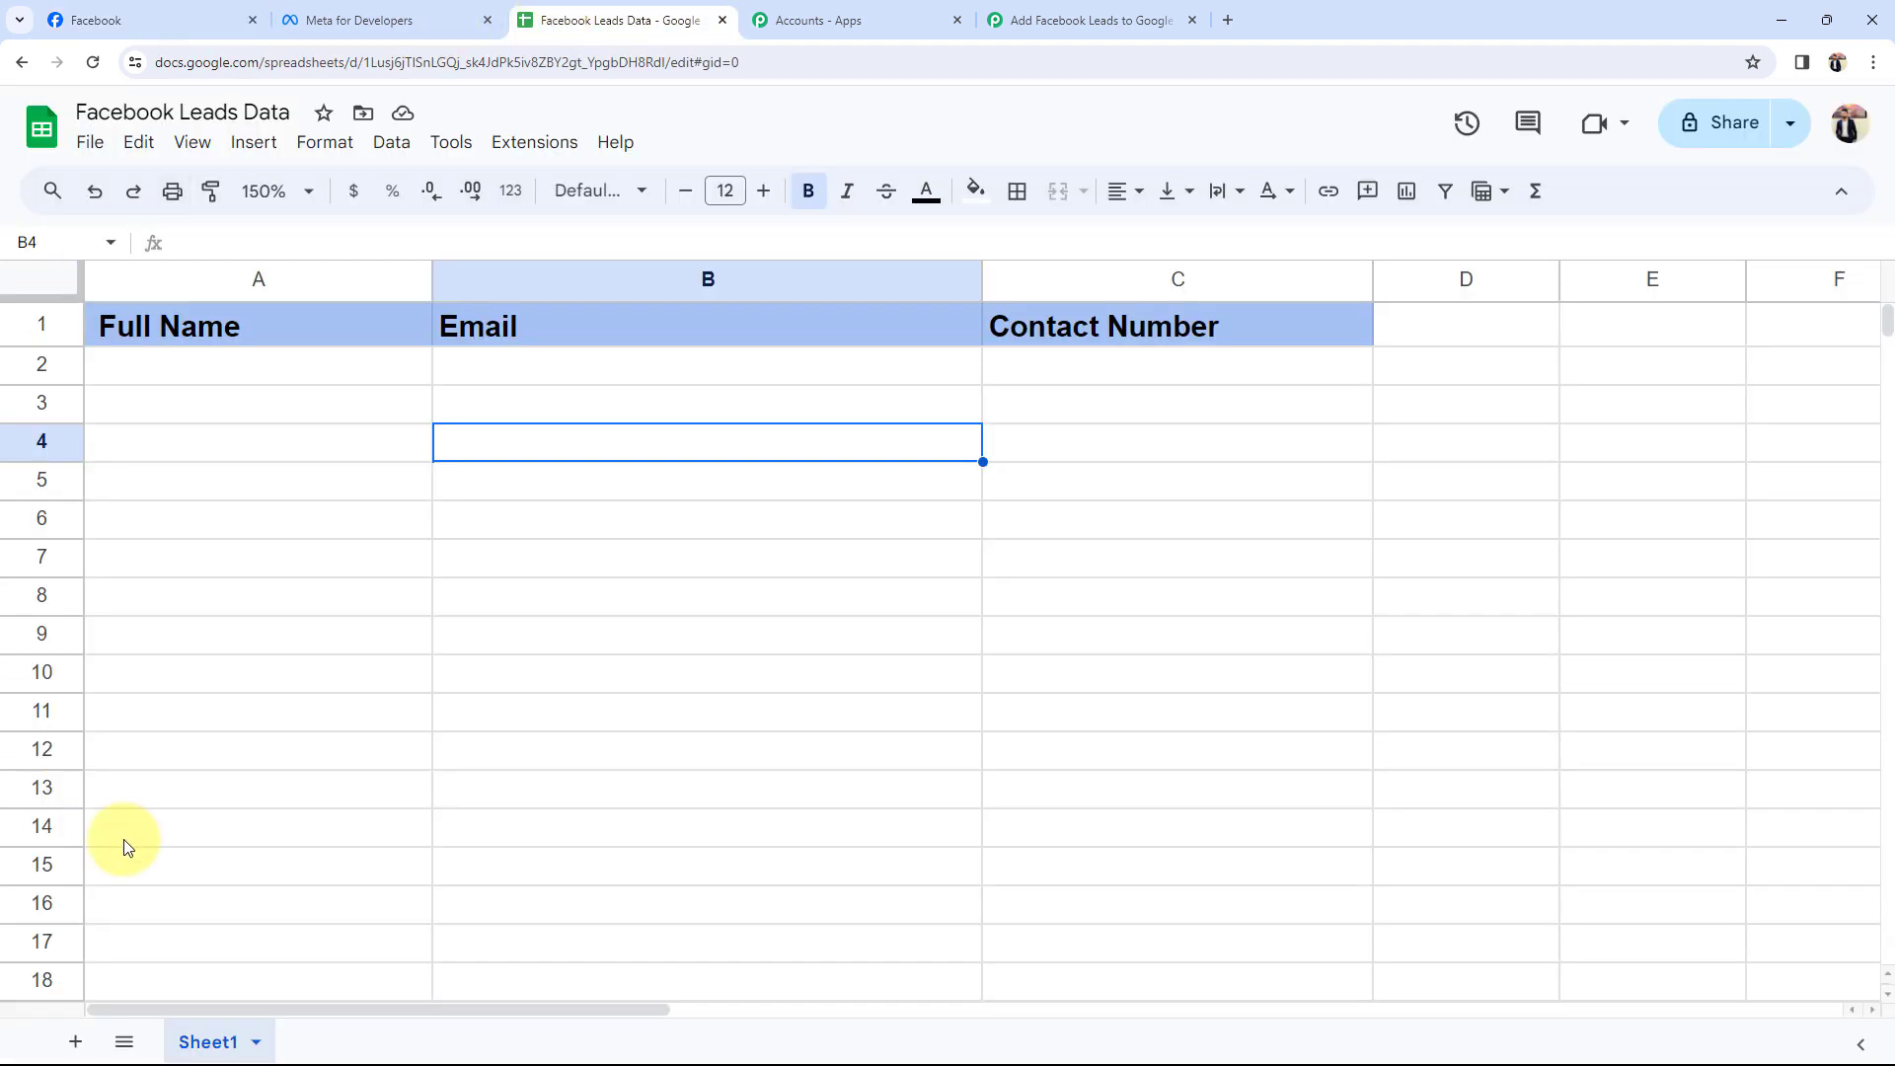
# - Switch back to the Pabbly Connect workflow and set its trigger to Facebook Lead Ads with the New Lead (Instant) event
pyautogui.click(1135, 21)
pyautogui.click(550, 500)
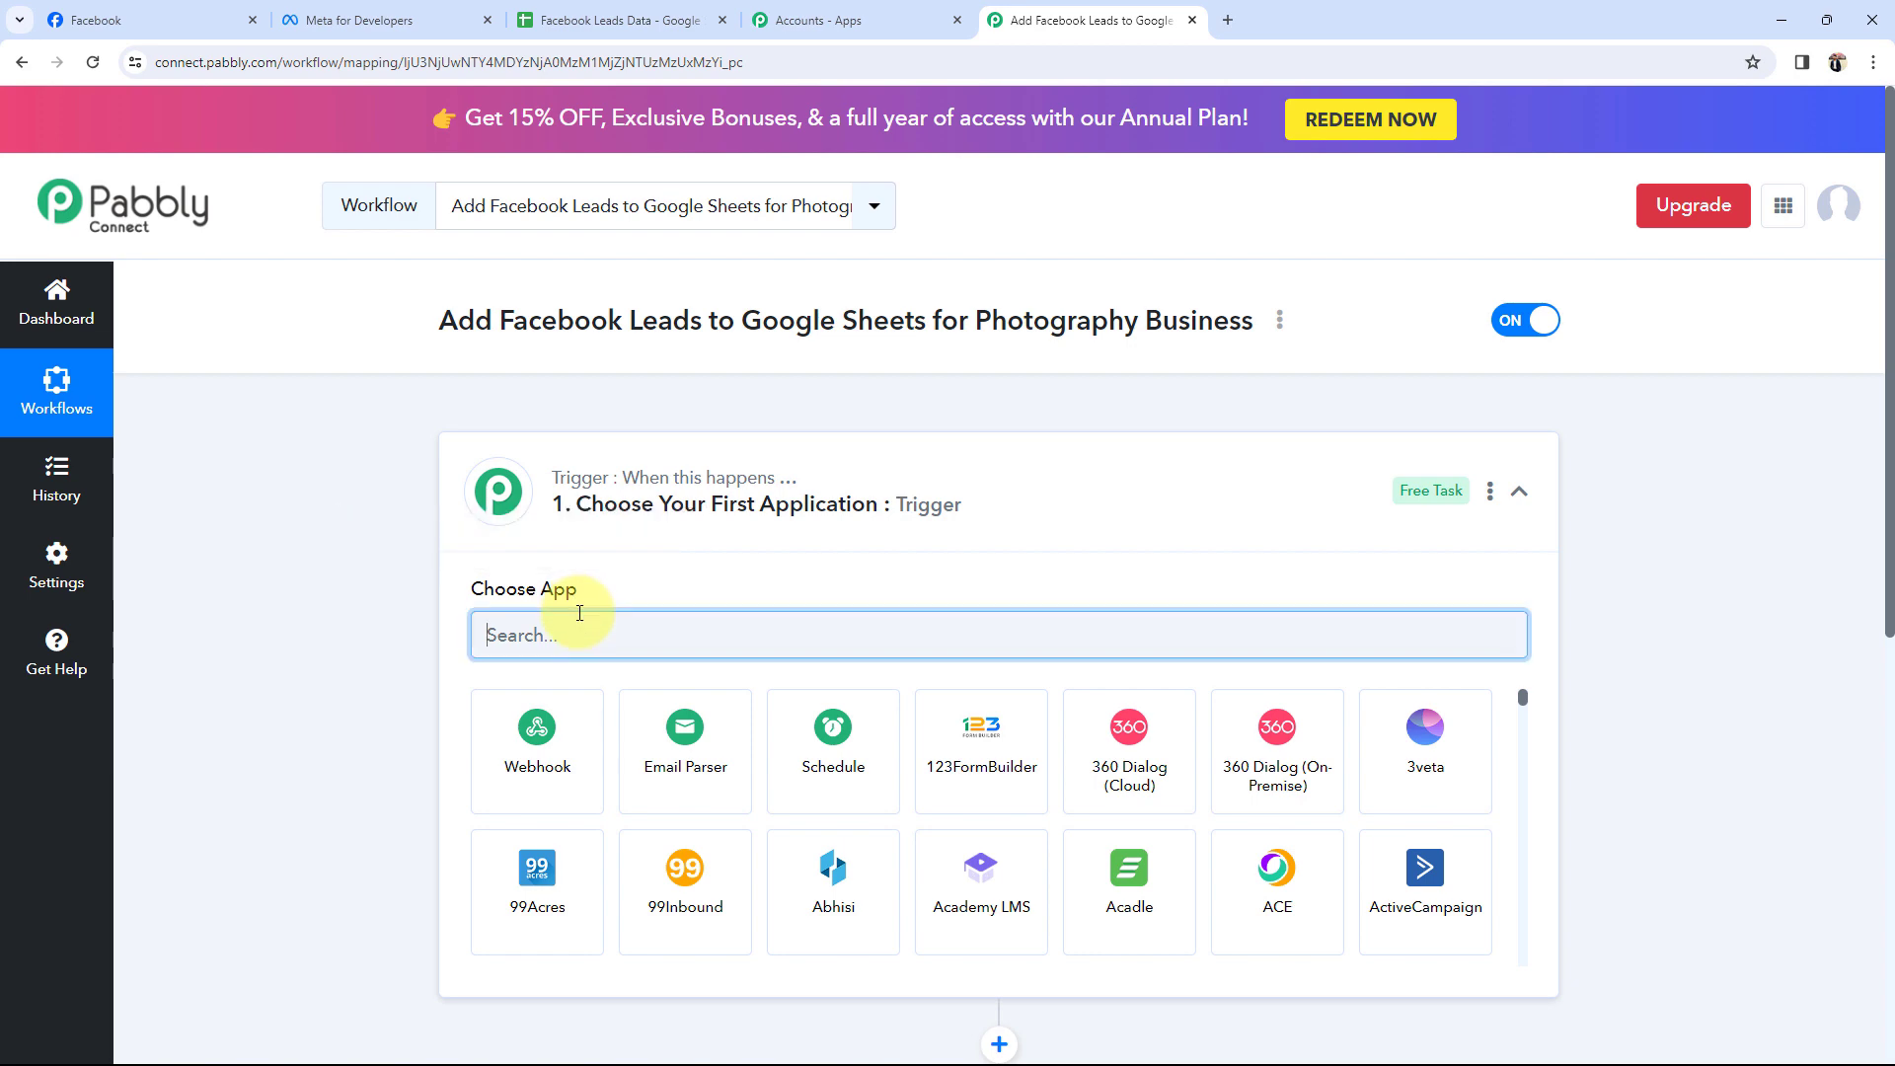
pyautogui.write('face')
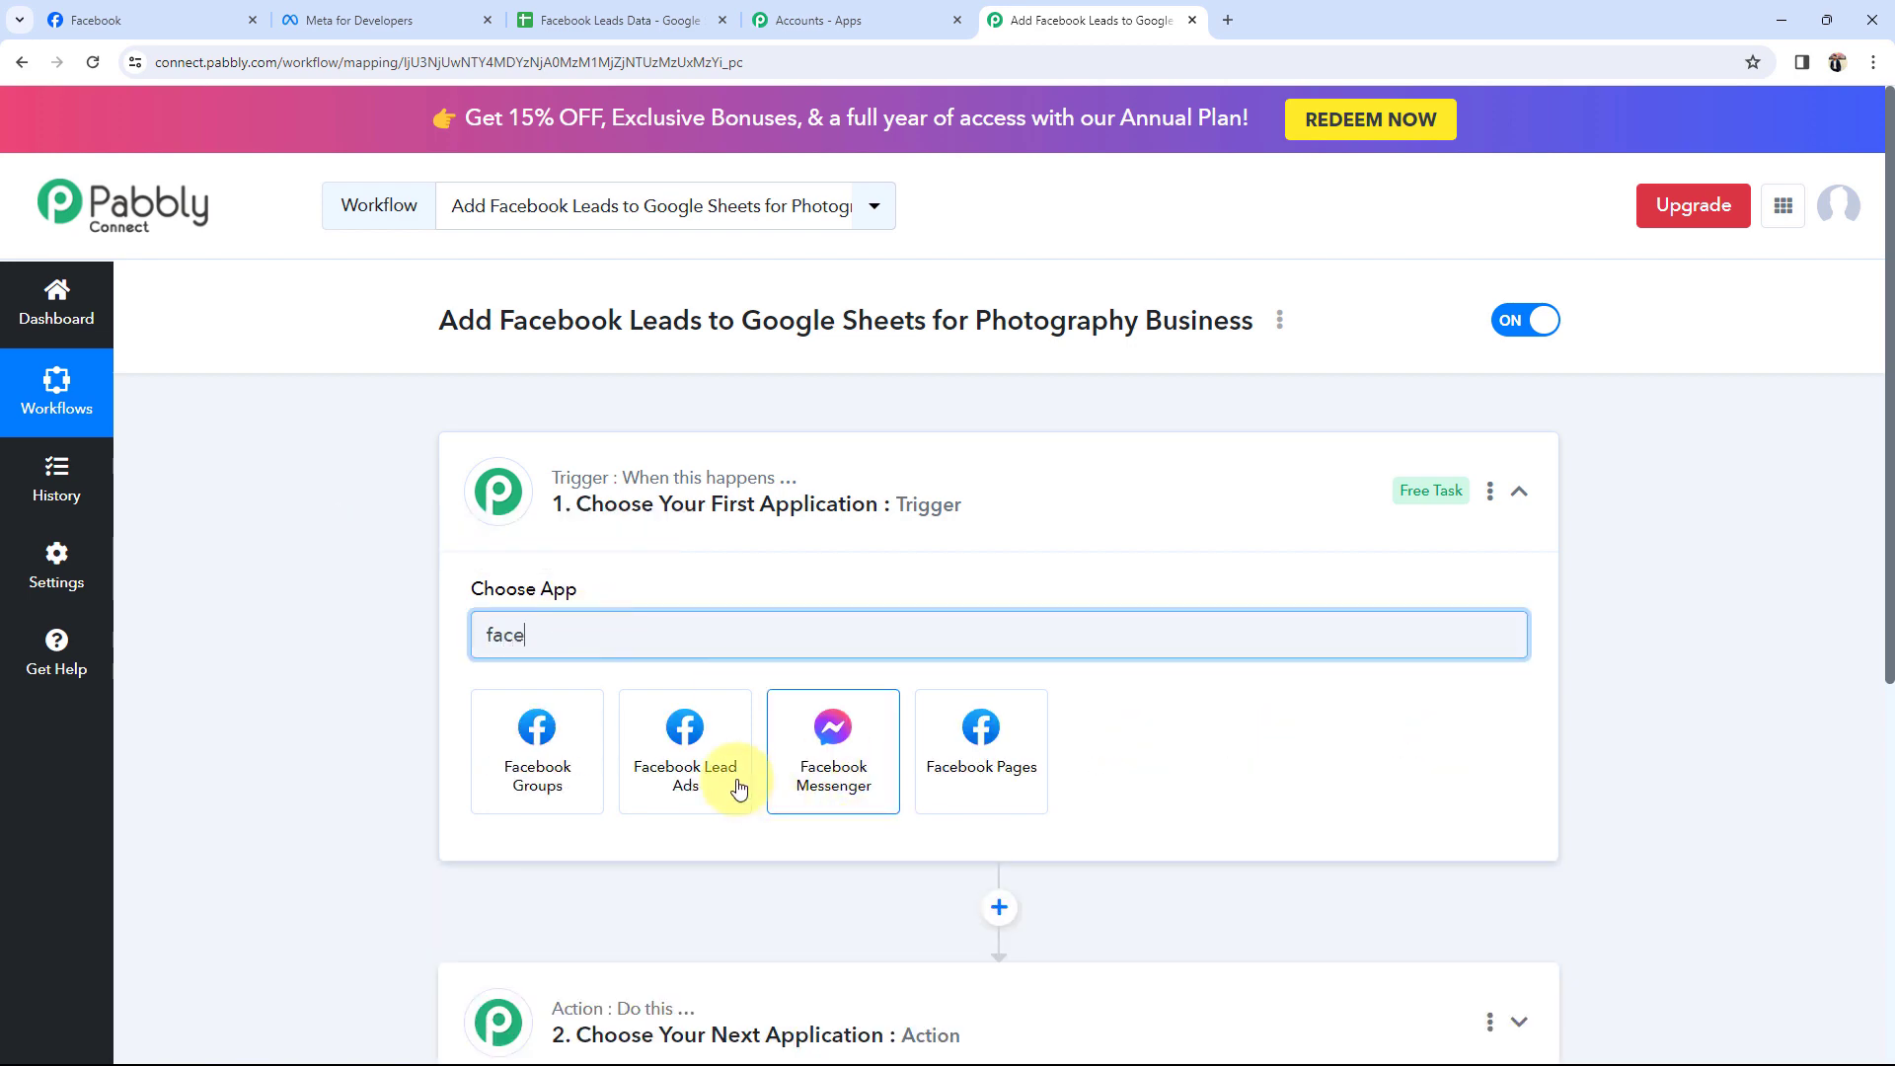
pyautogui.click(637, 744)
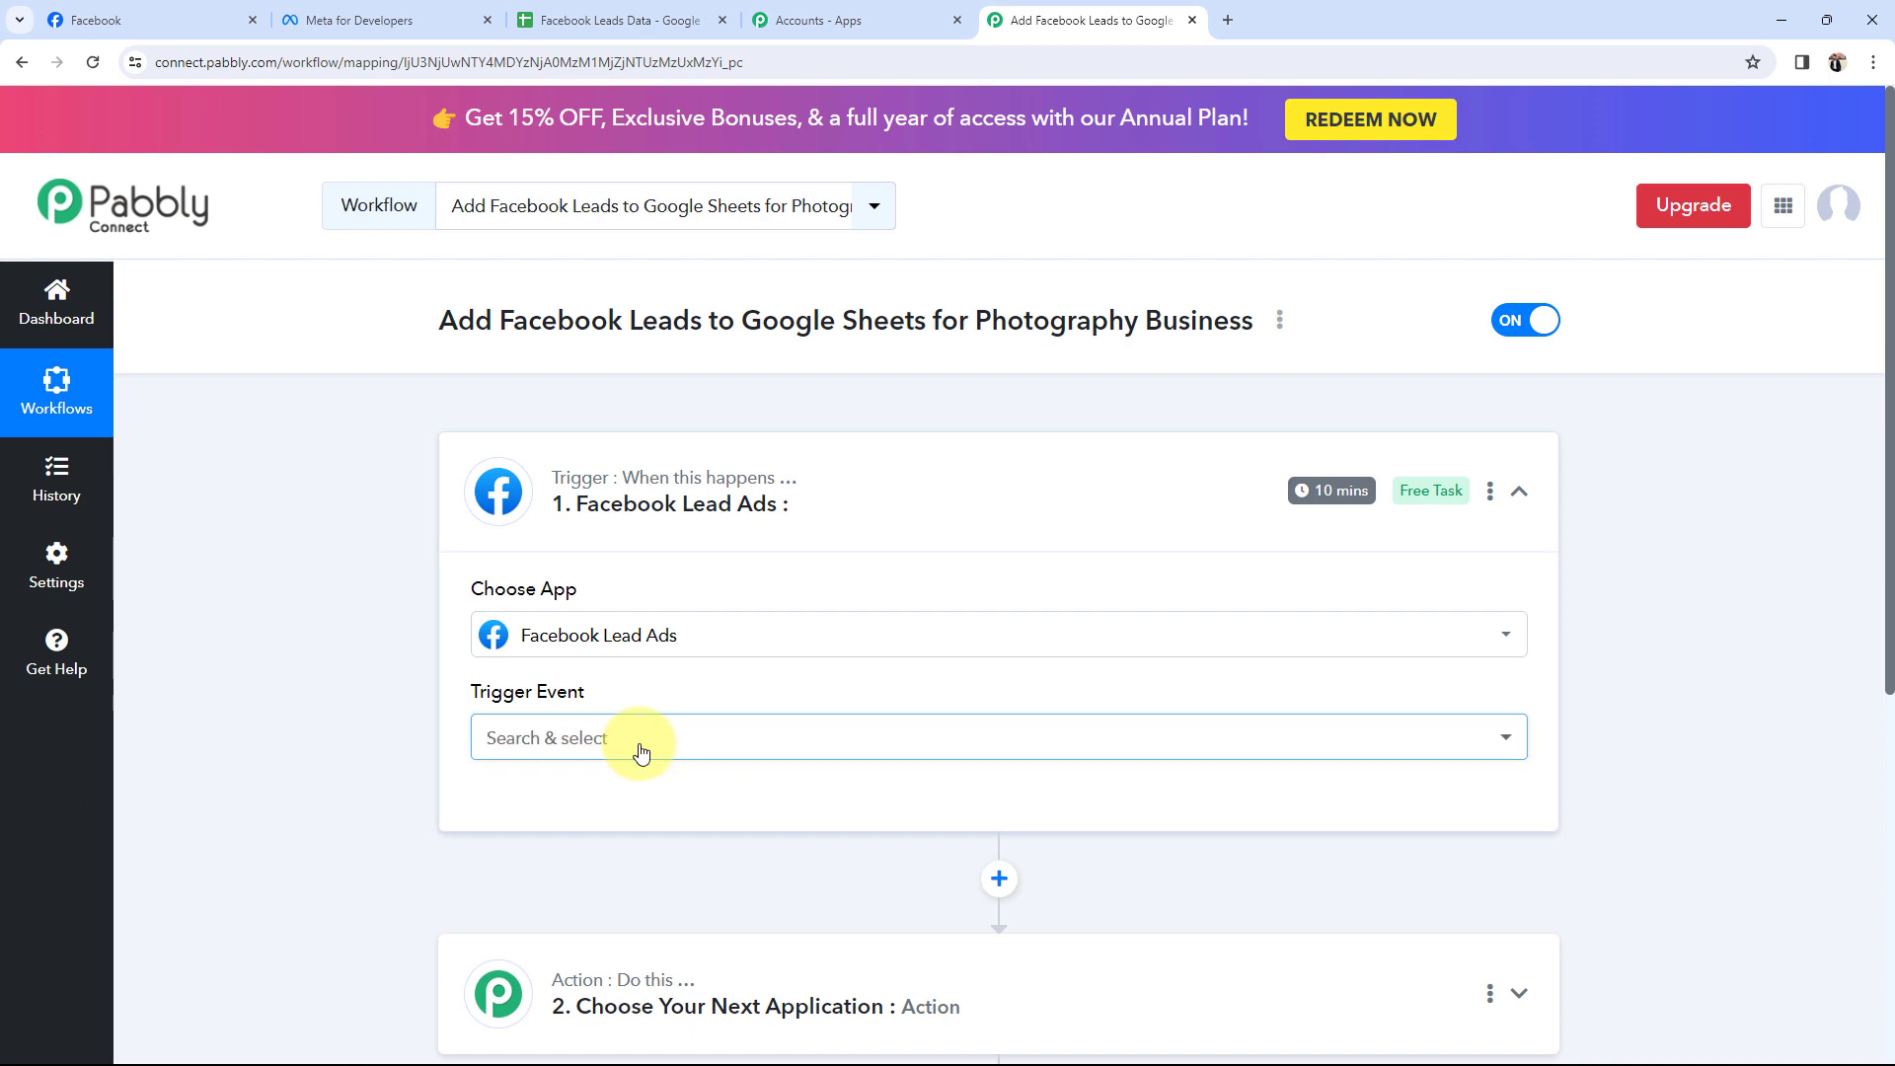
pyautogui.click(638, 743)
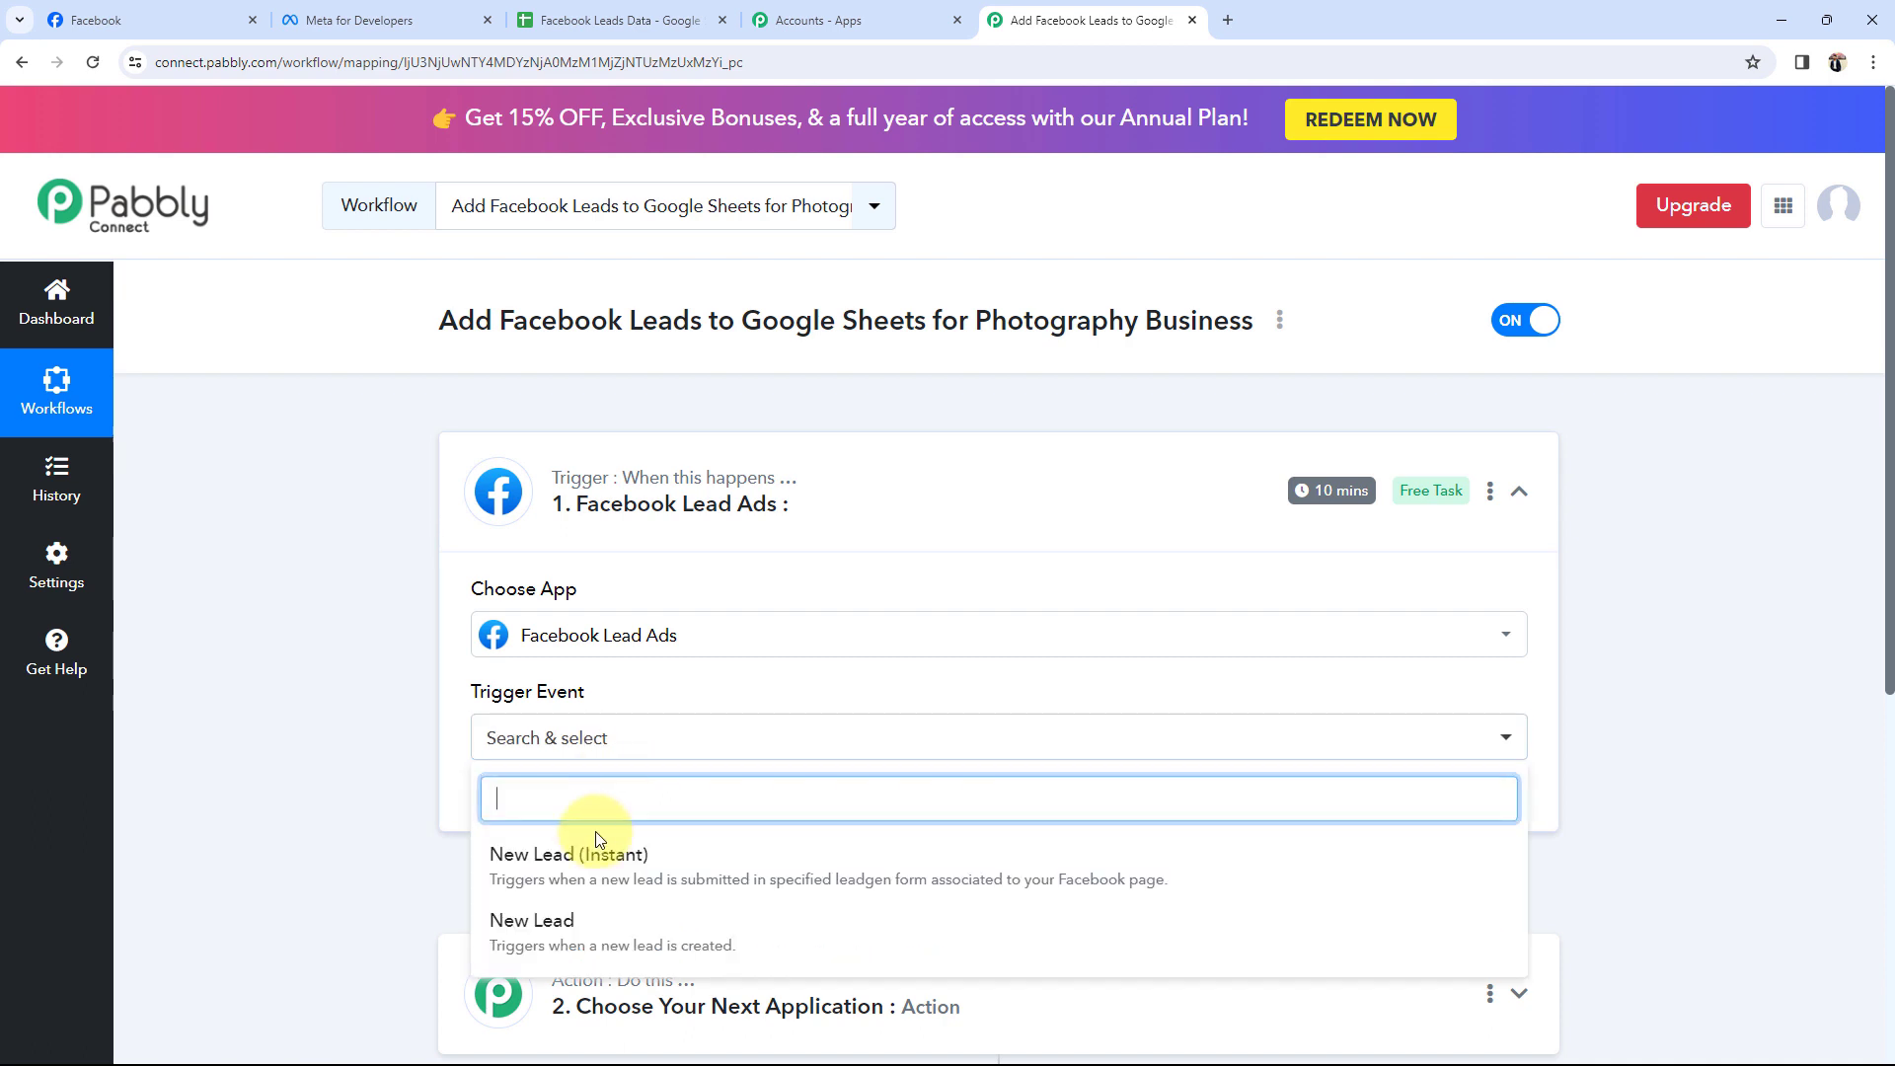
pyautogui.click(613, 842)
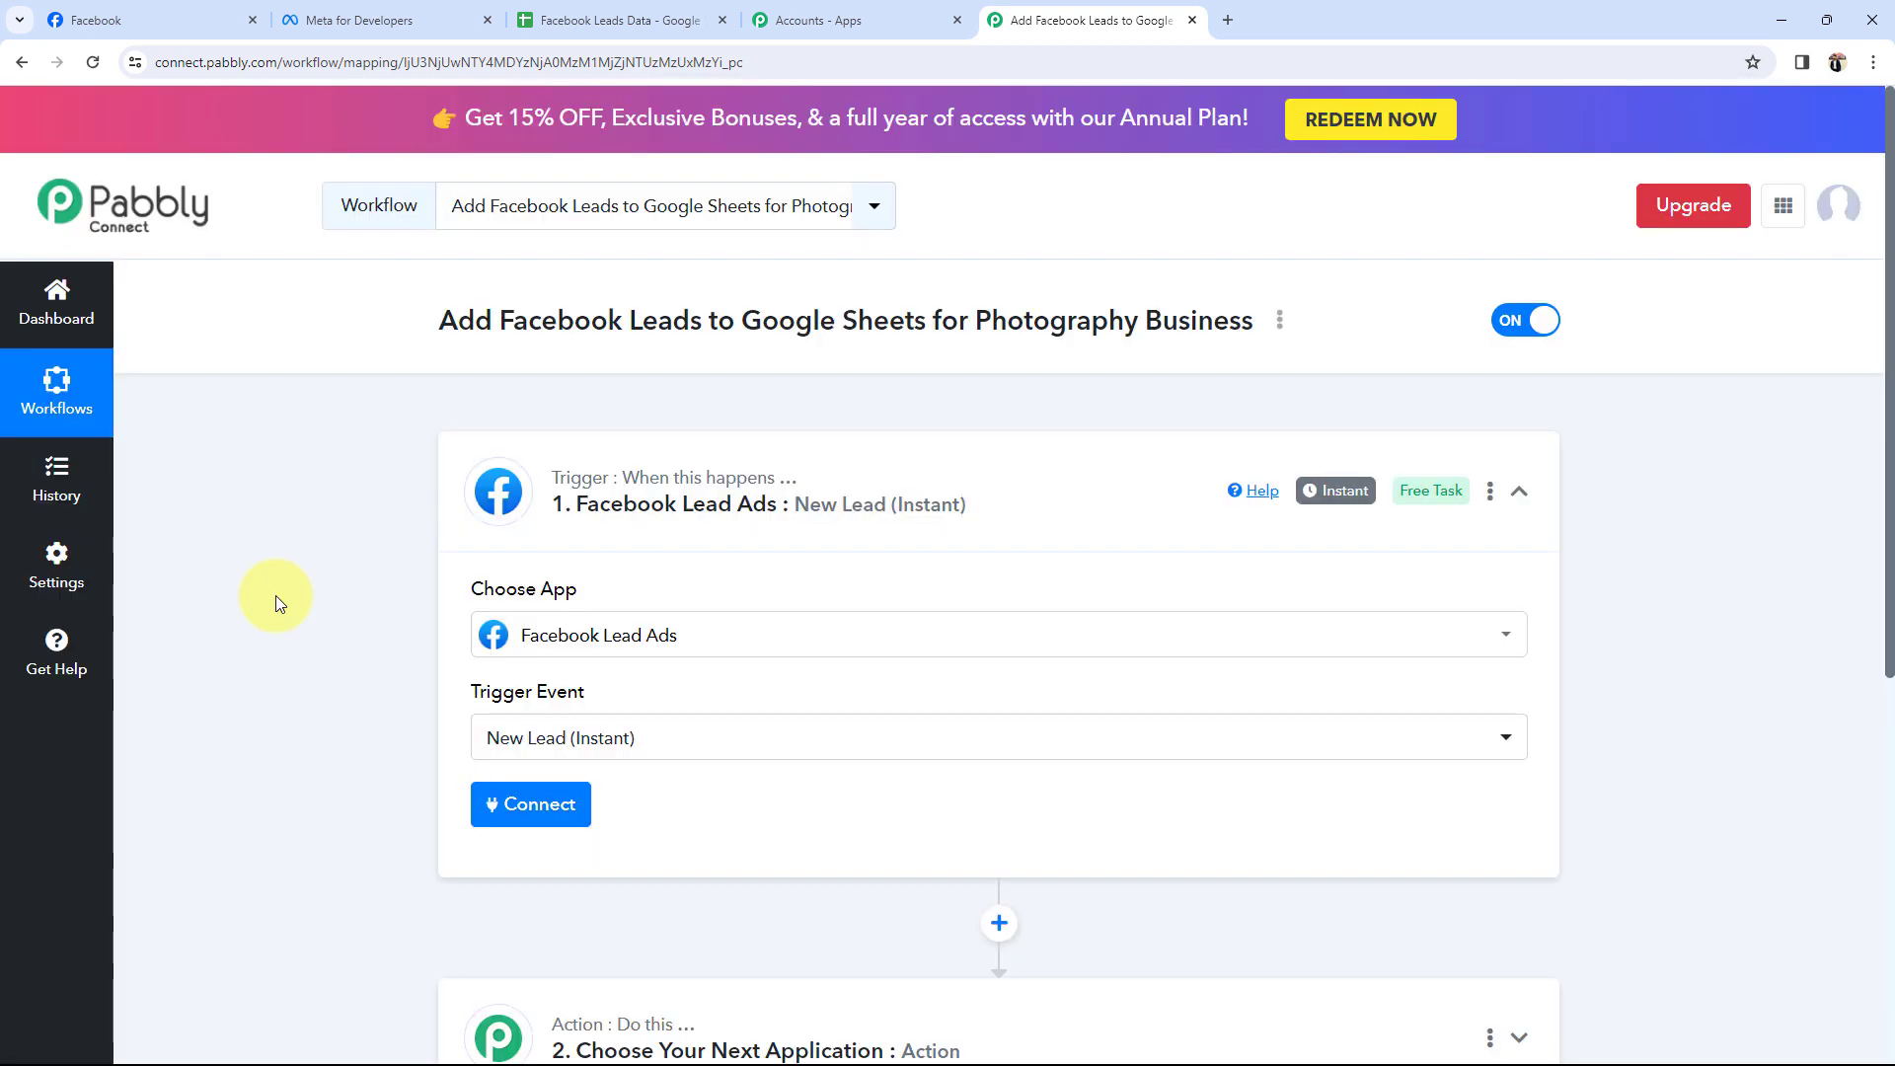
# - Set the workflow's action to Google Sheets with the Add New Row event and collapse the action section
pyautogui.scroll(-2, 275, 595)
pyautogui.scroll(-2, 275, 595)
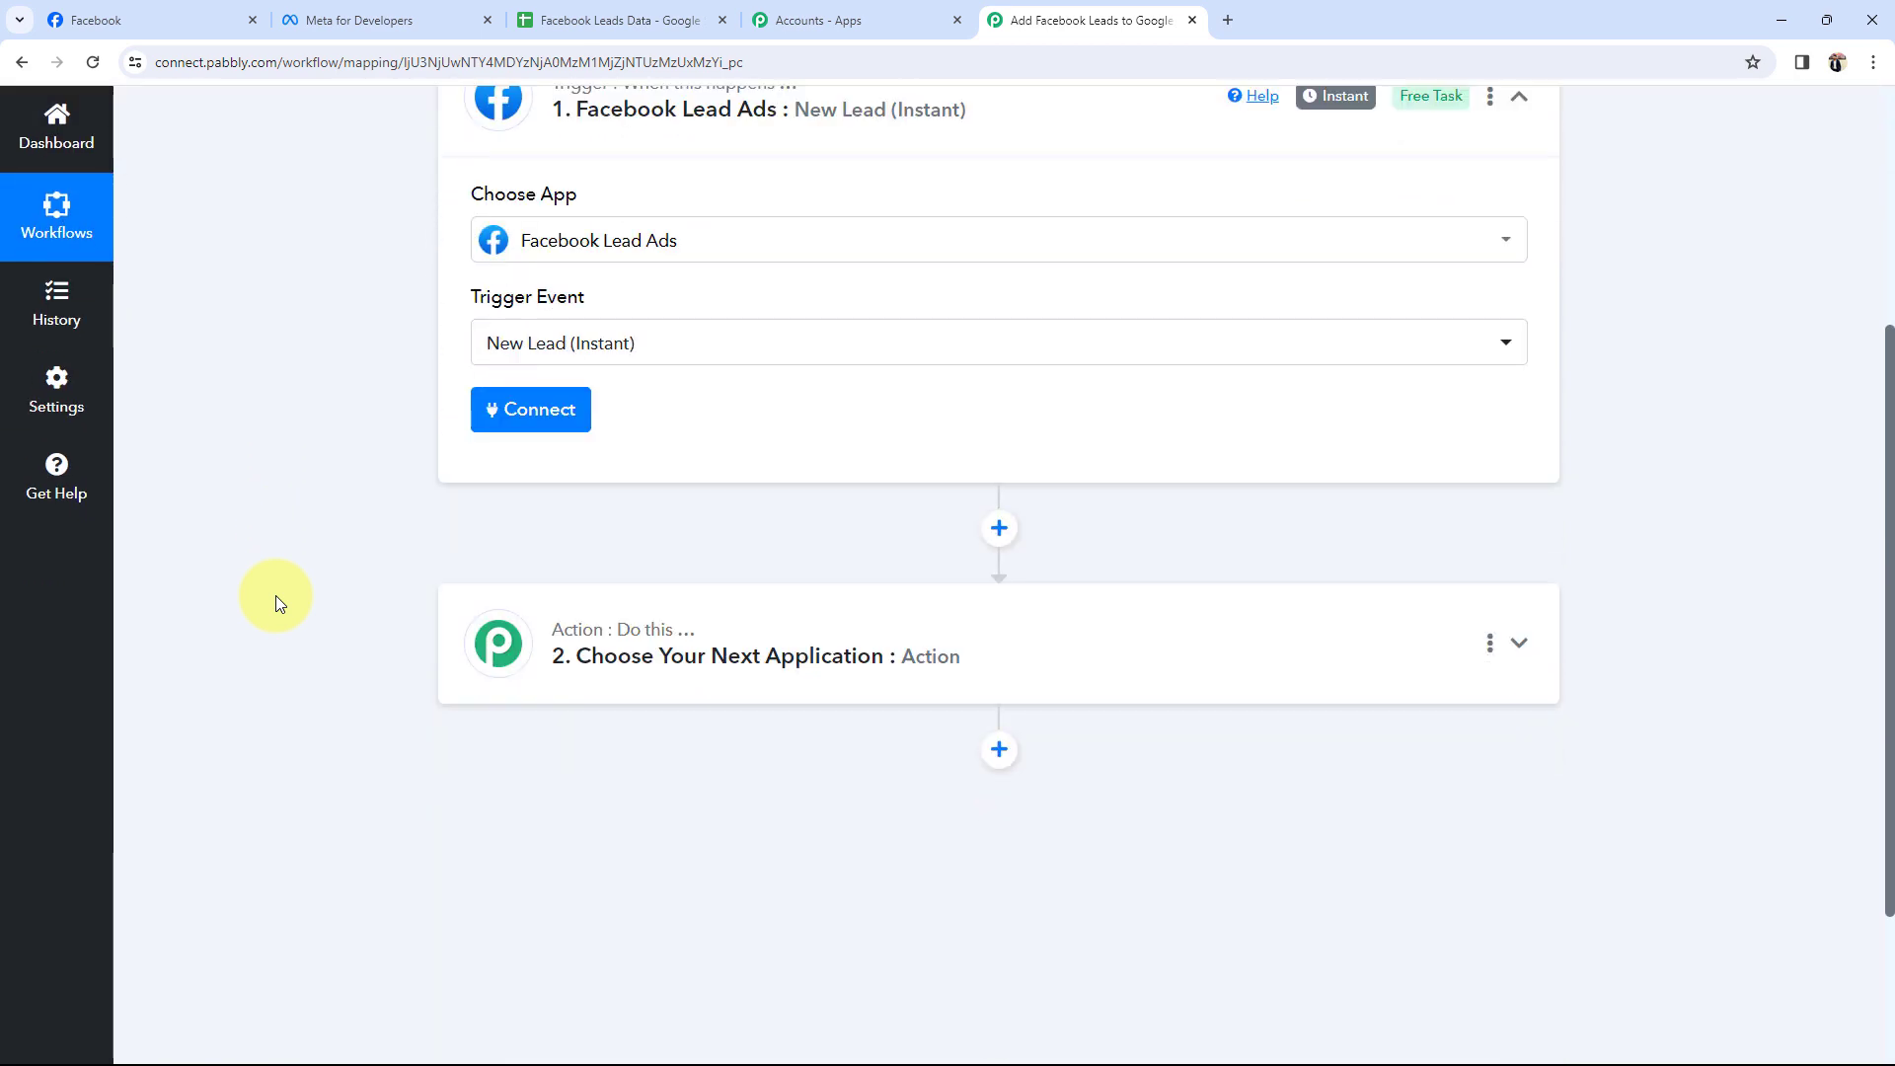
pyautogui.click(575, 664)
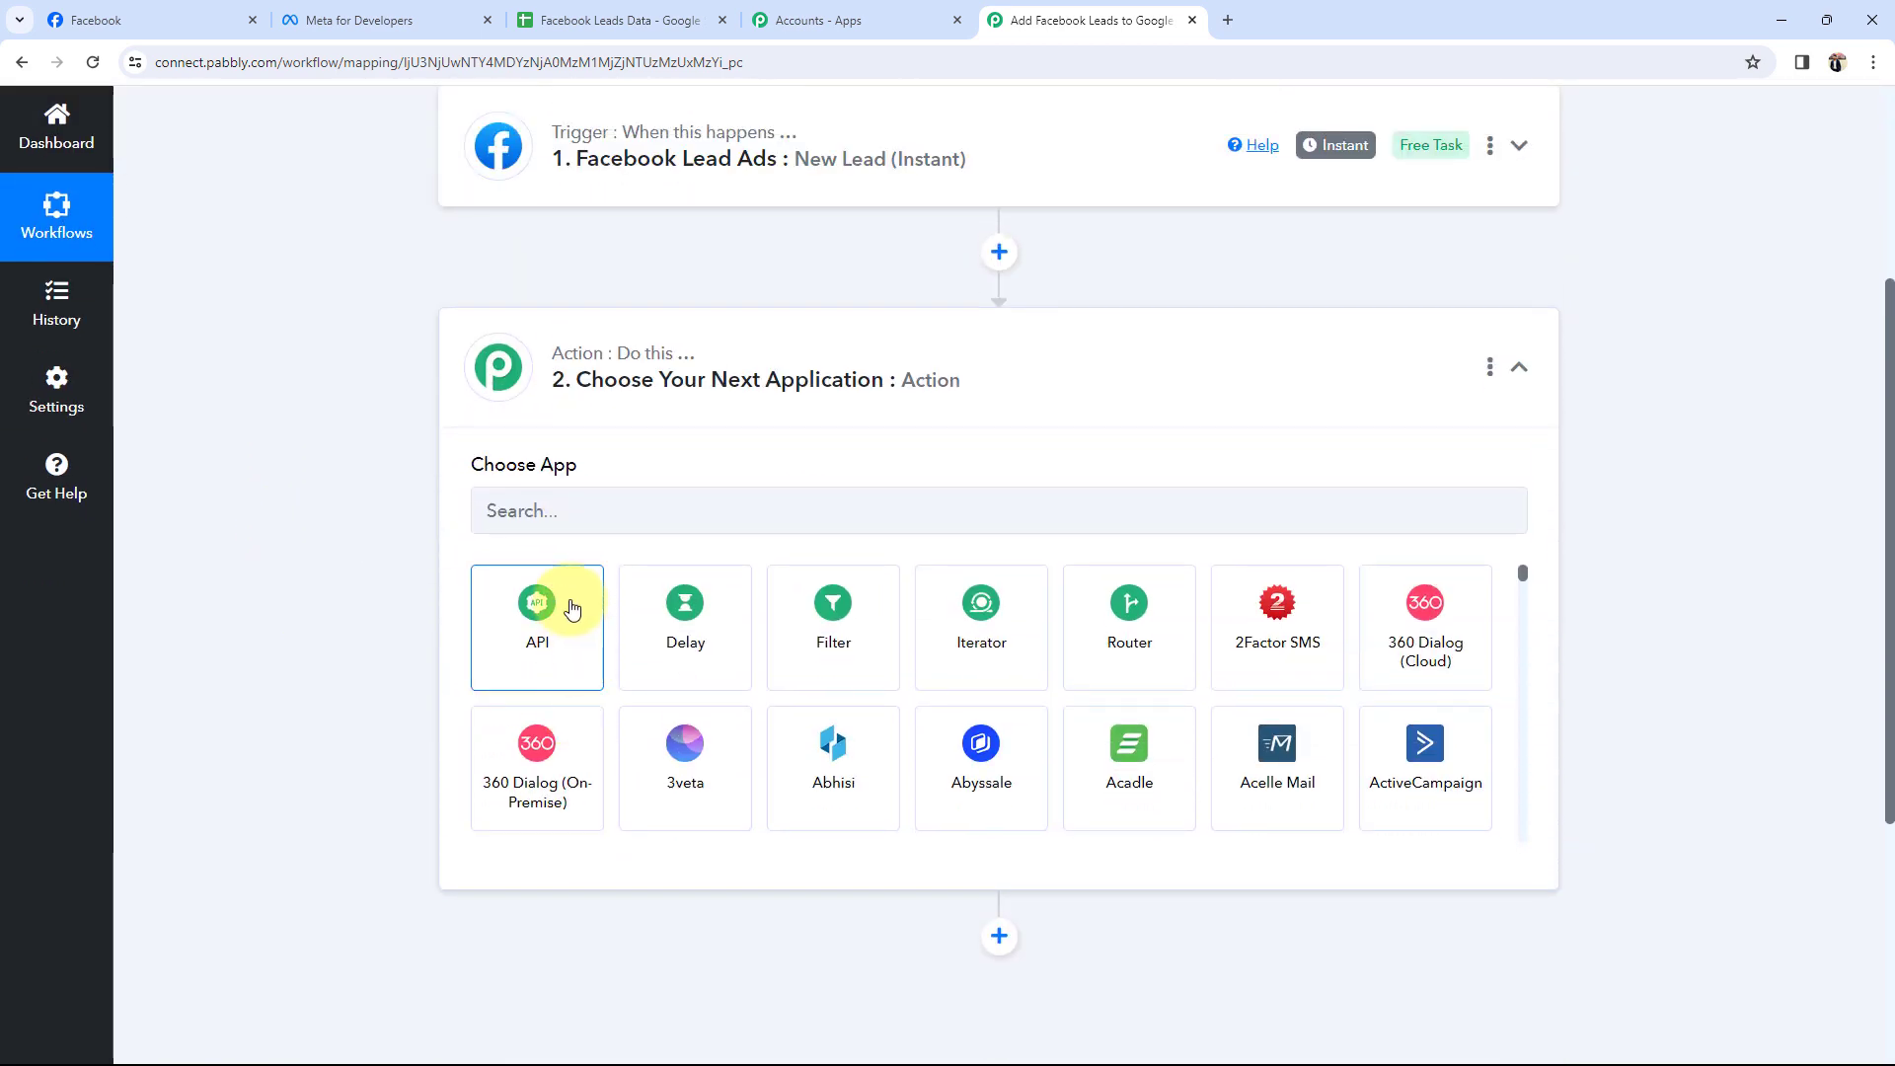
pyautogui.click(567, 514)
pyautogui.write('shee')
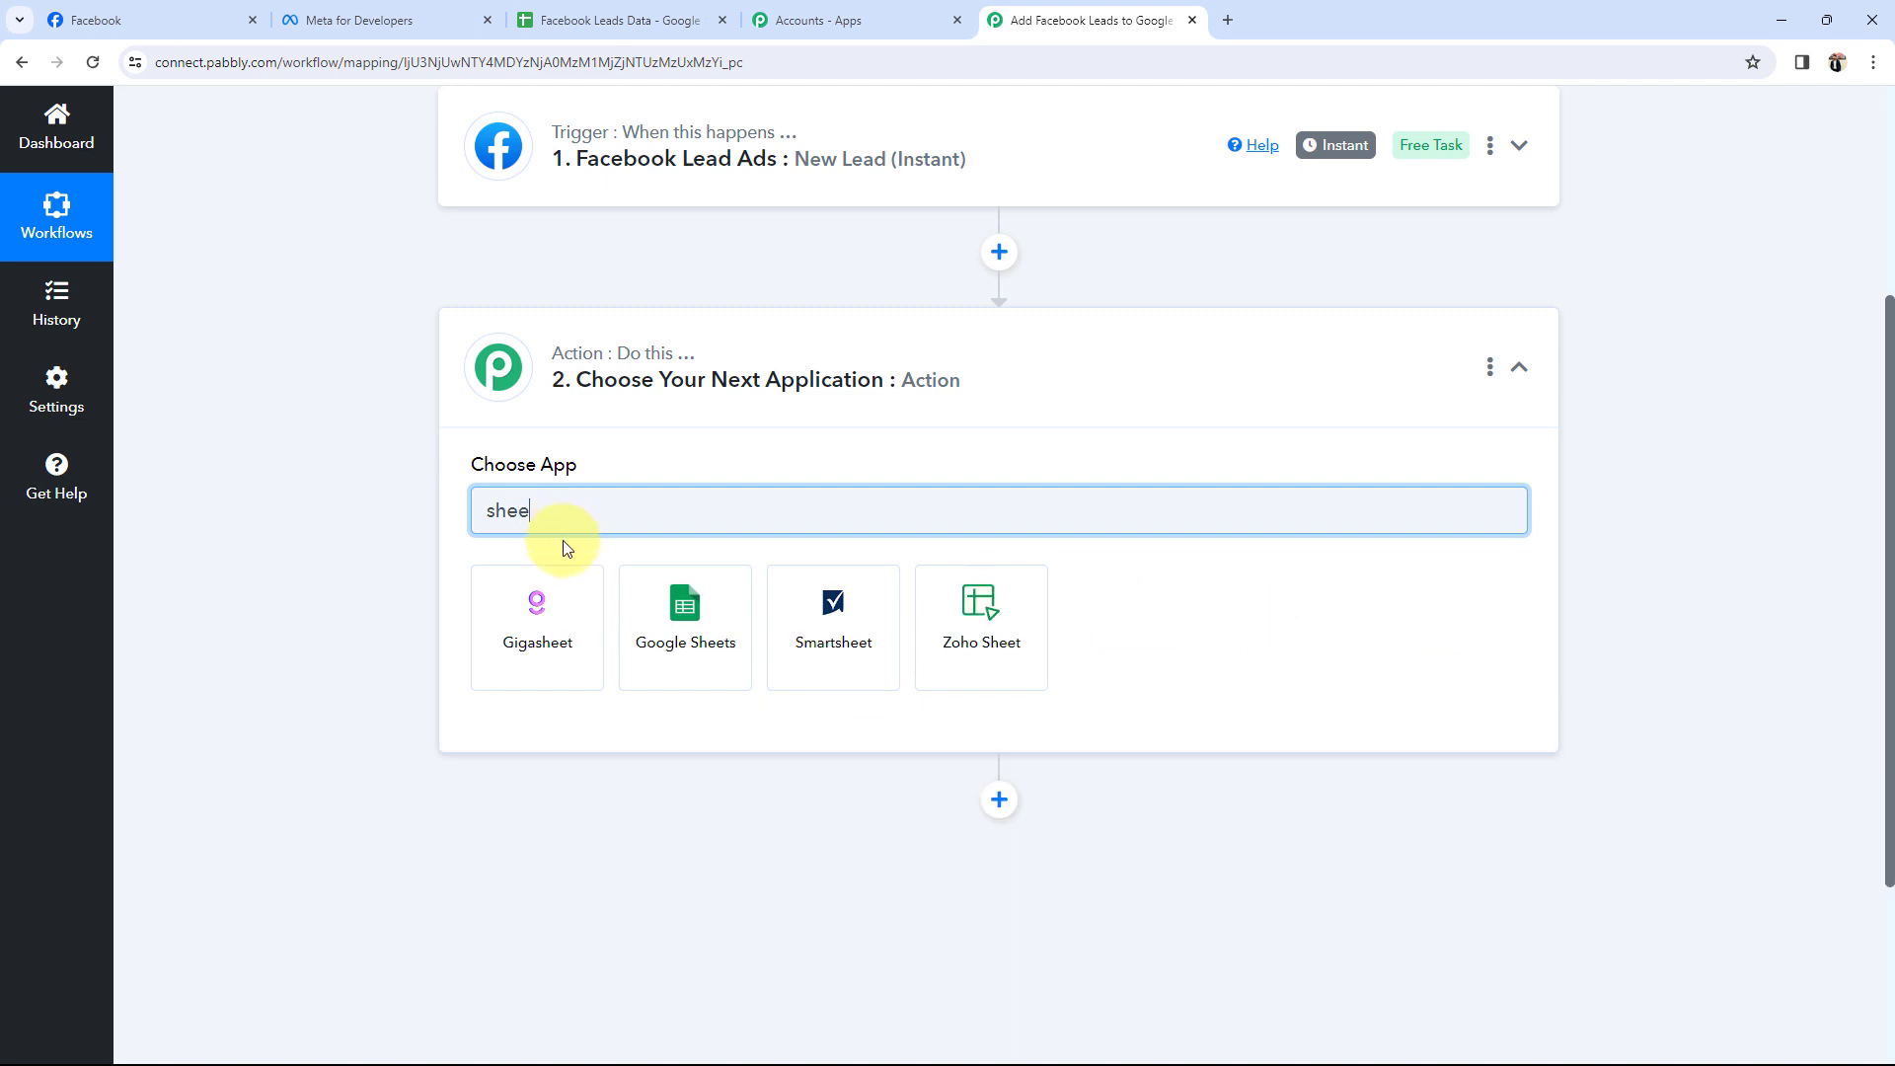
pyautogui.click(660, 666)
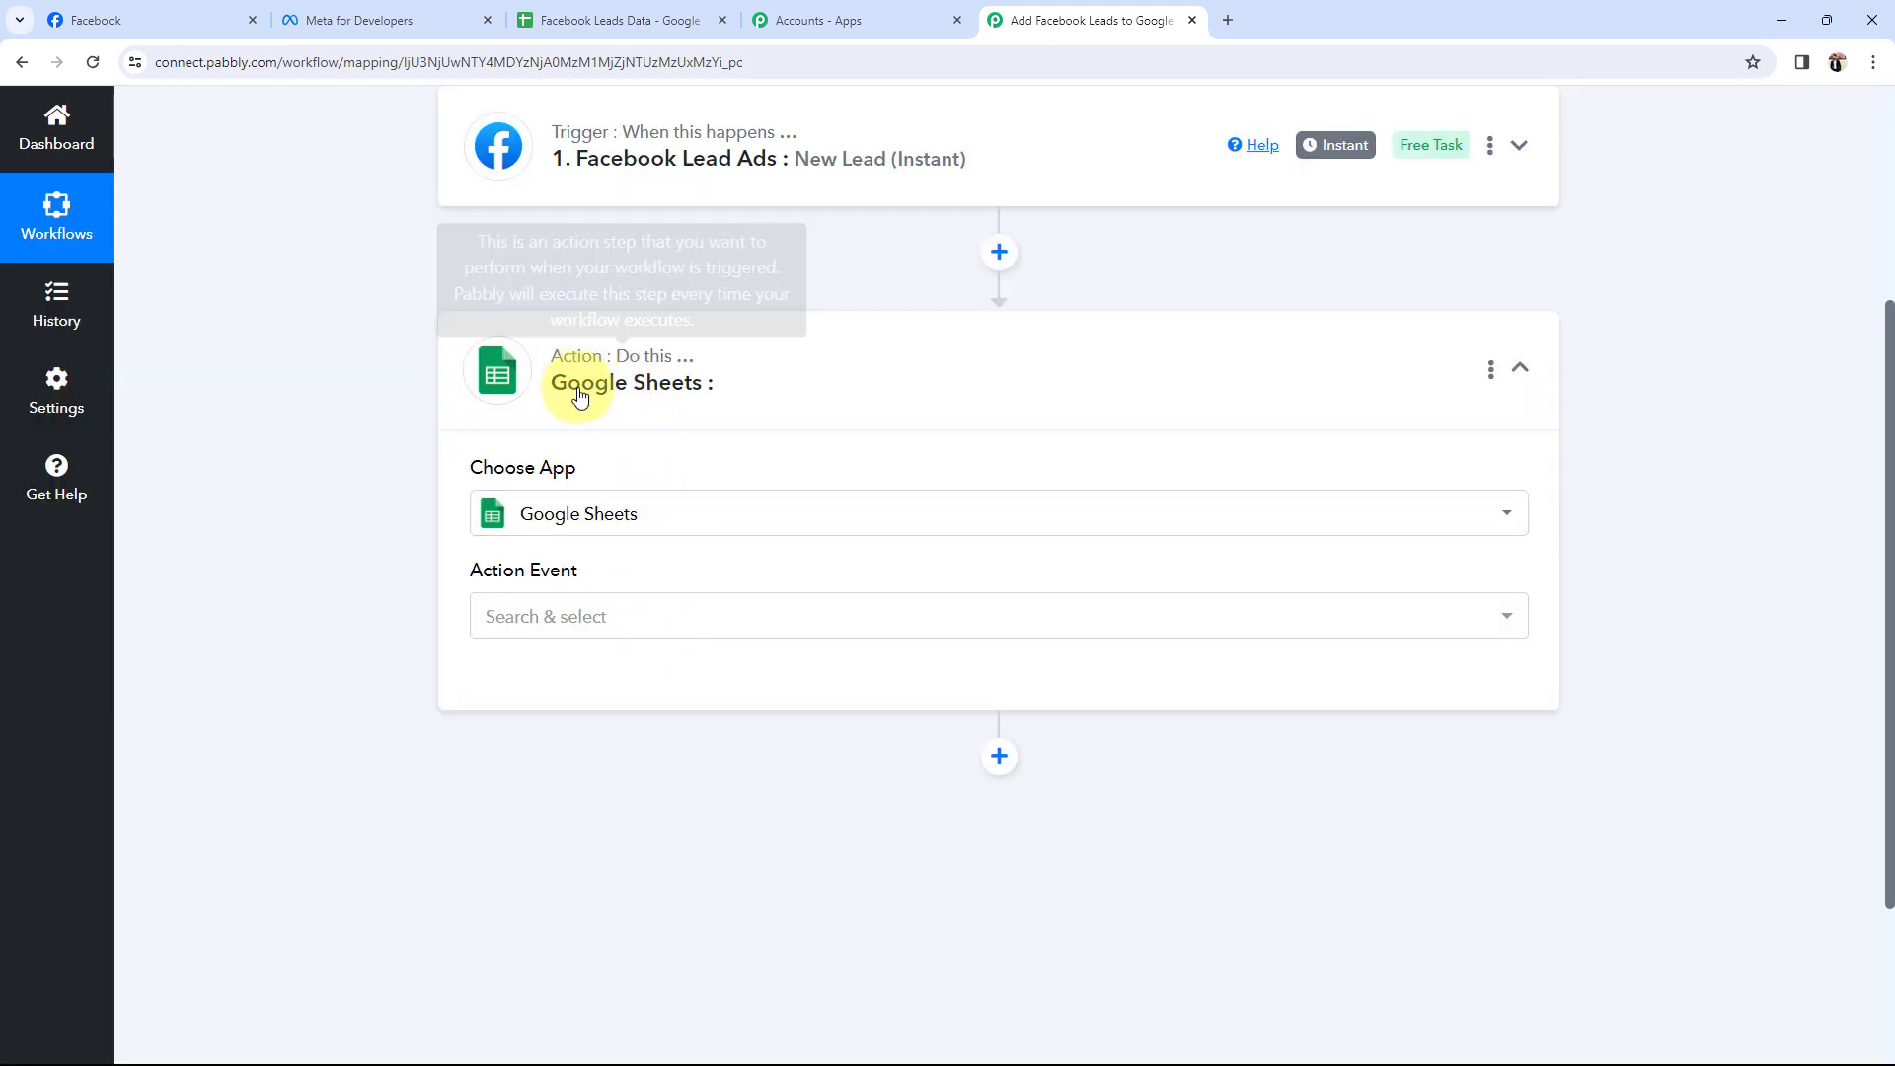
pyautogui.click(542, 614)
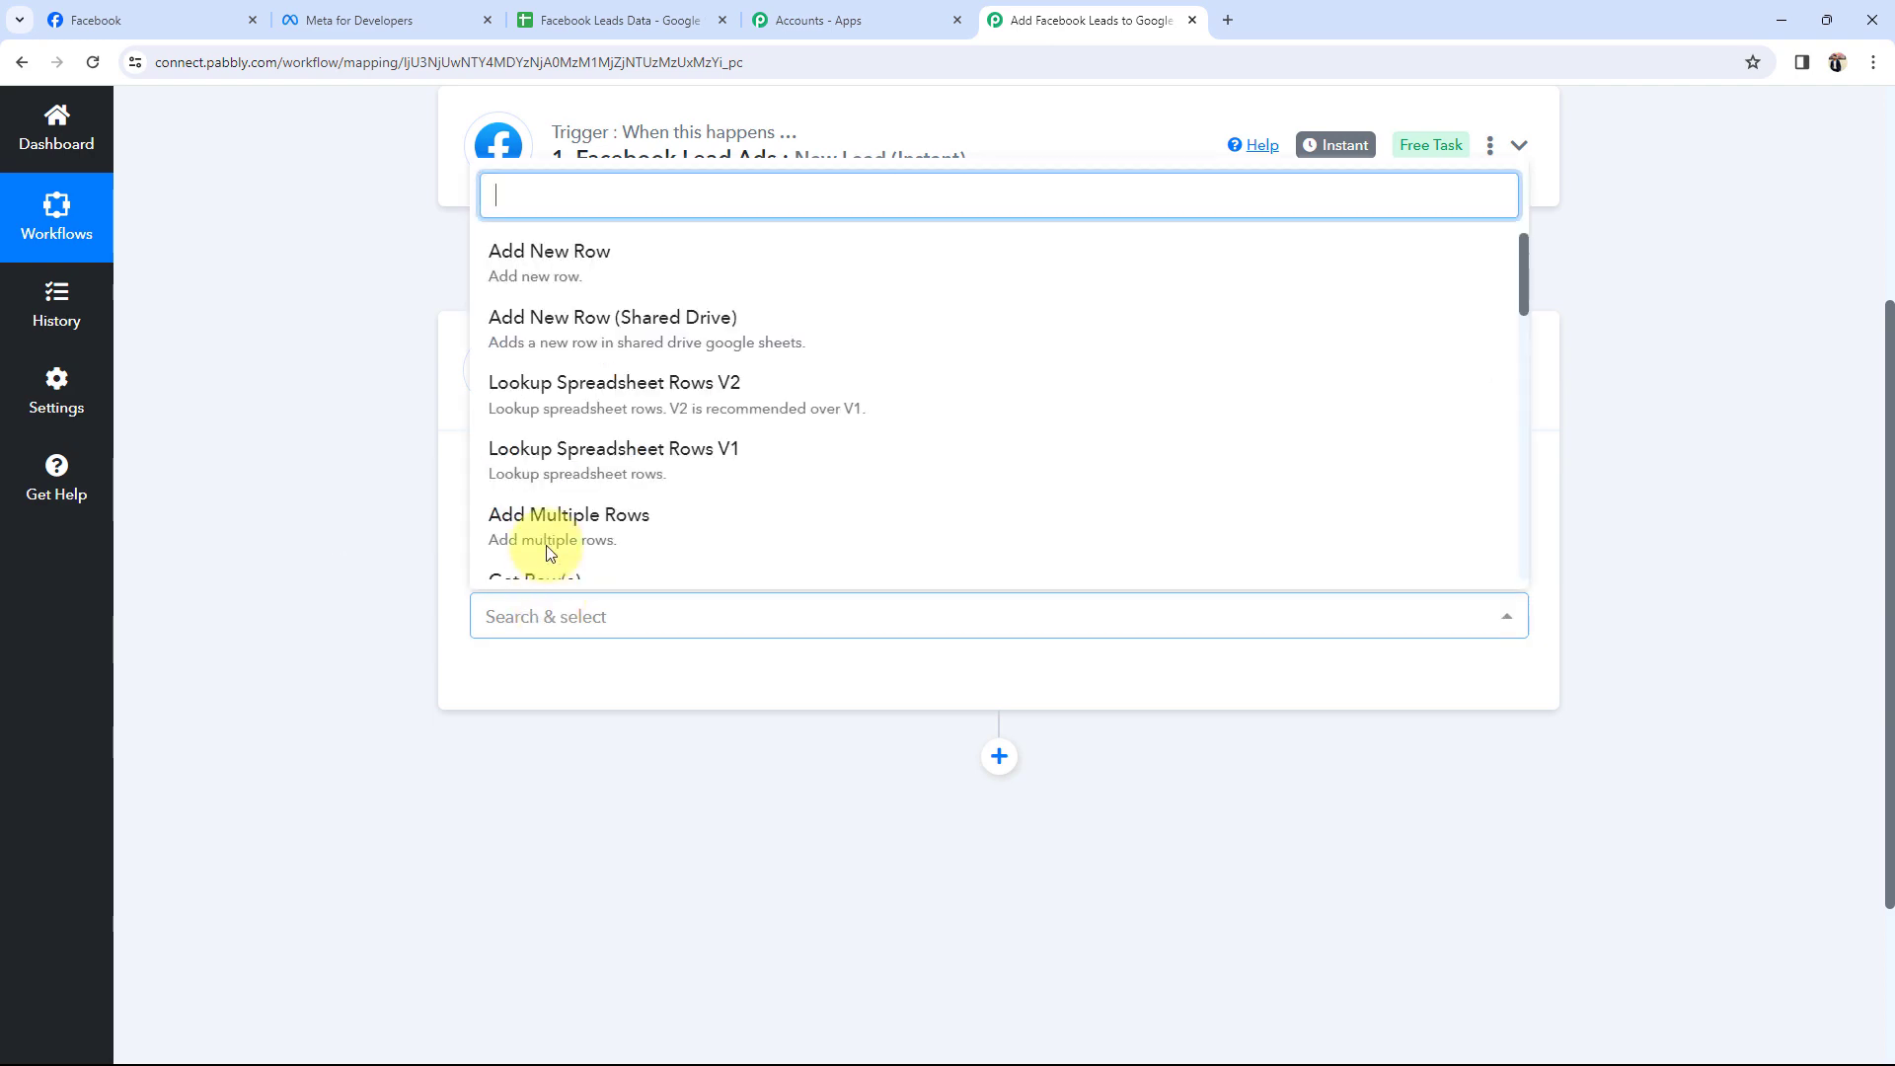
pyautogui.click(552, 265)
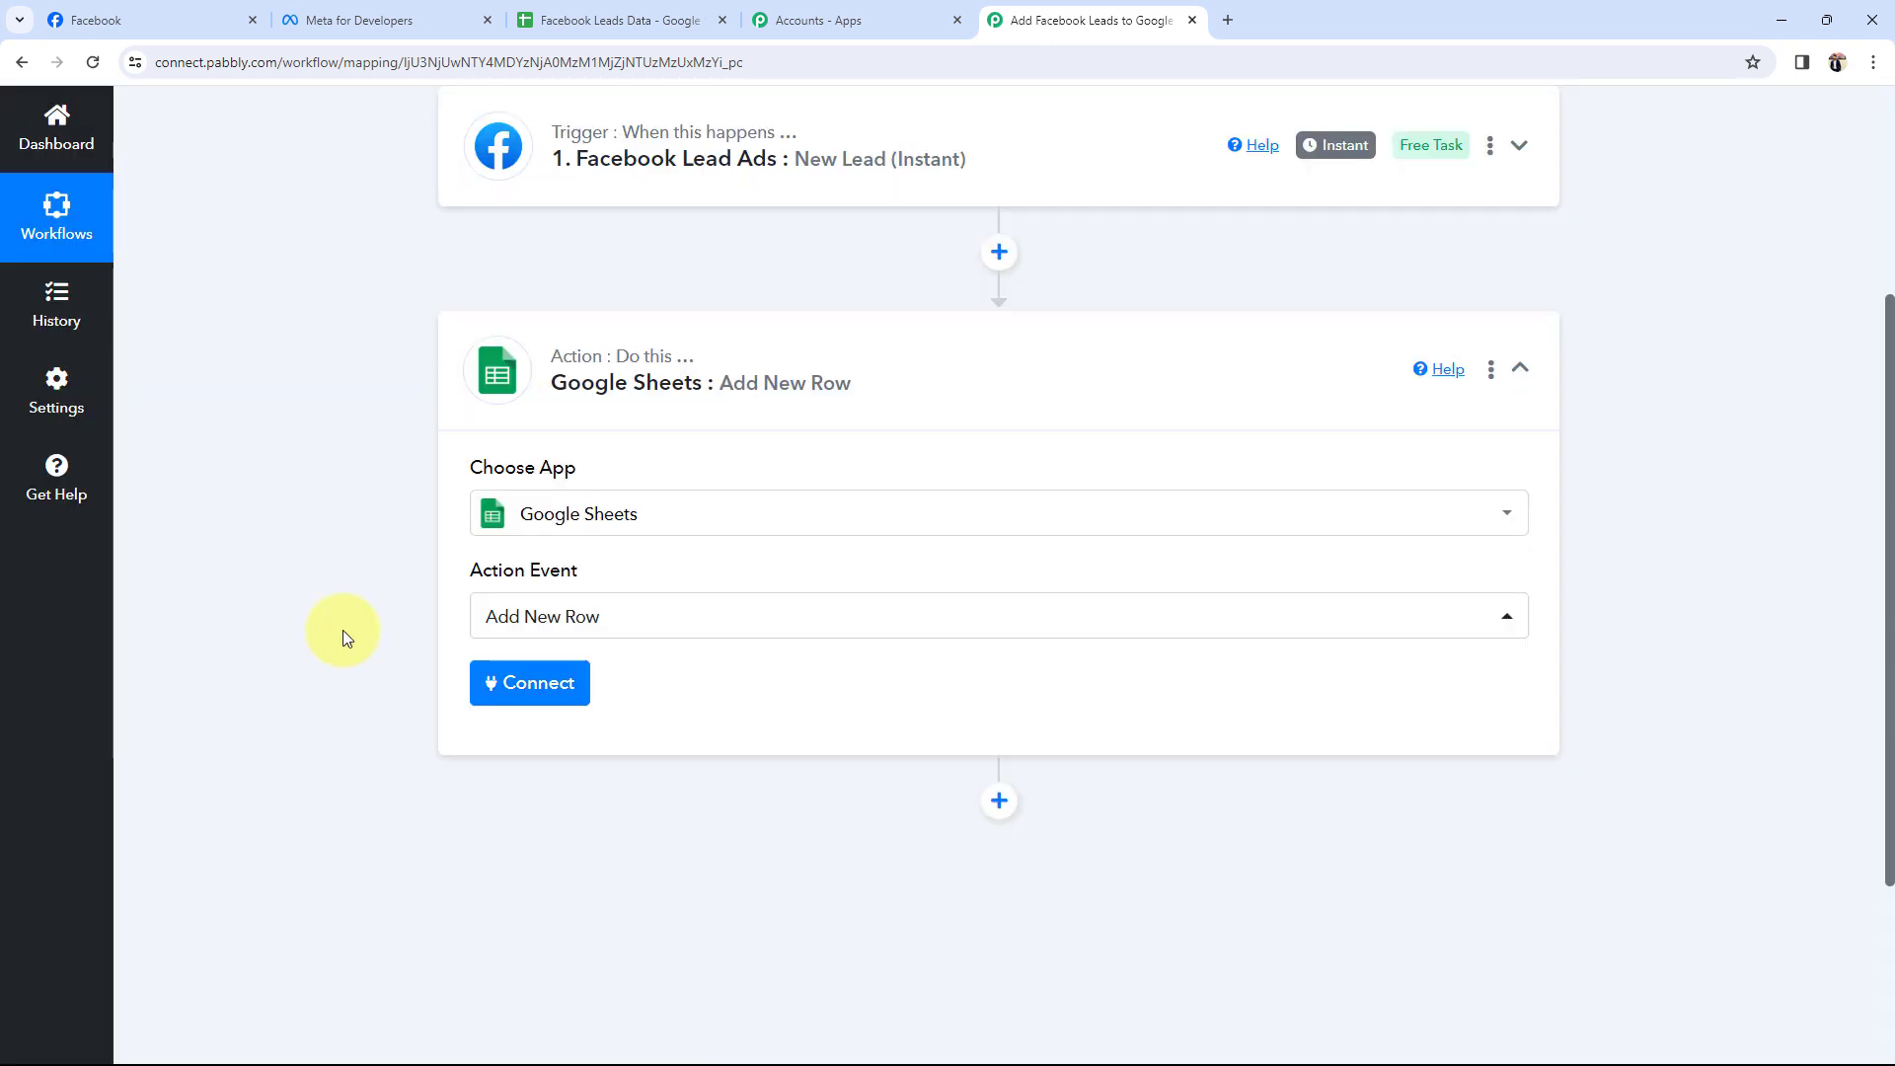
pyautogui.click(622, 370)
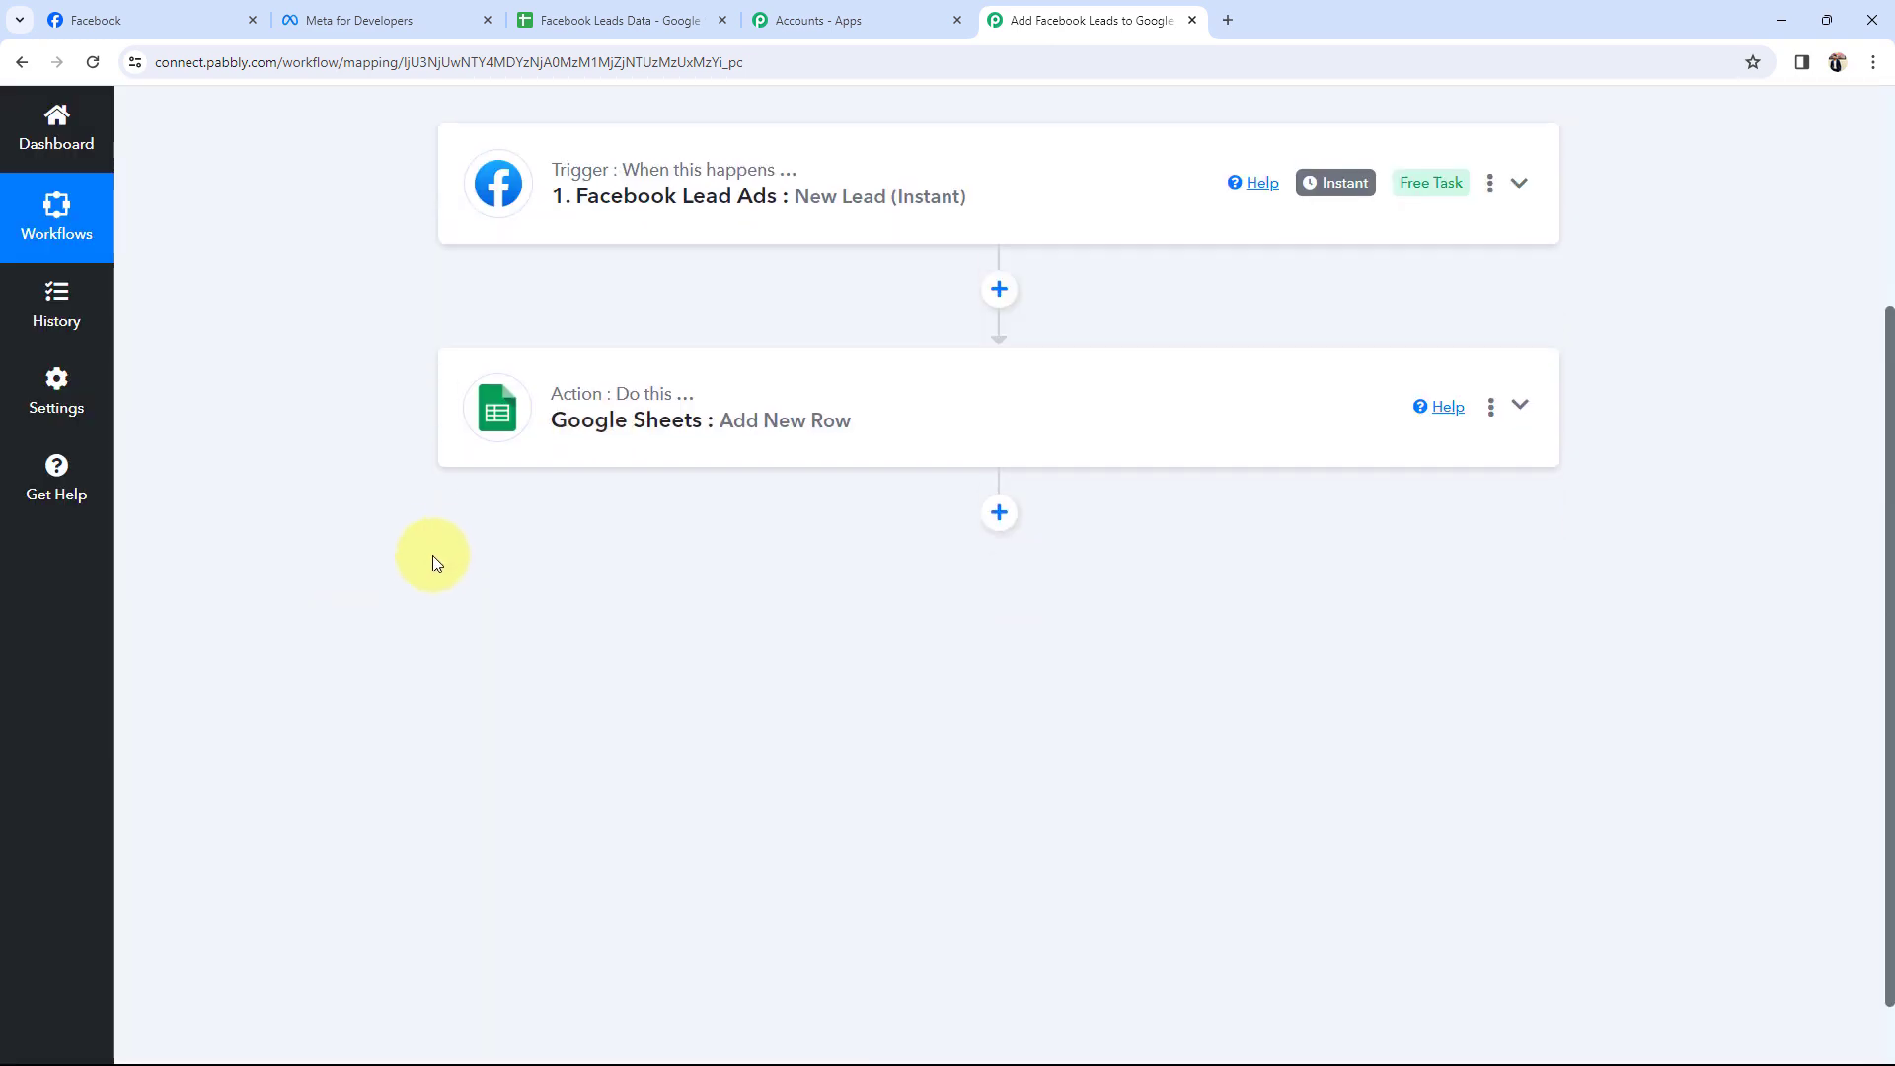
# - Connect the Facebook Lead Ads trigger through a new connection, checking the Facebook page of Broadcast Photo Studio before authorizing
pyautogui.scroll(3, 432, 555)
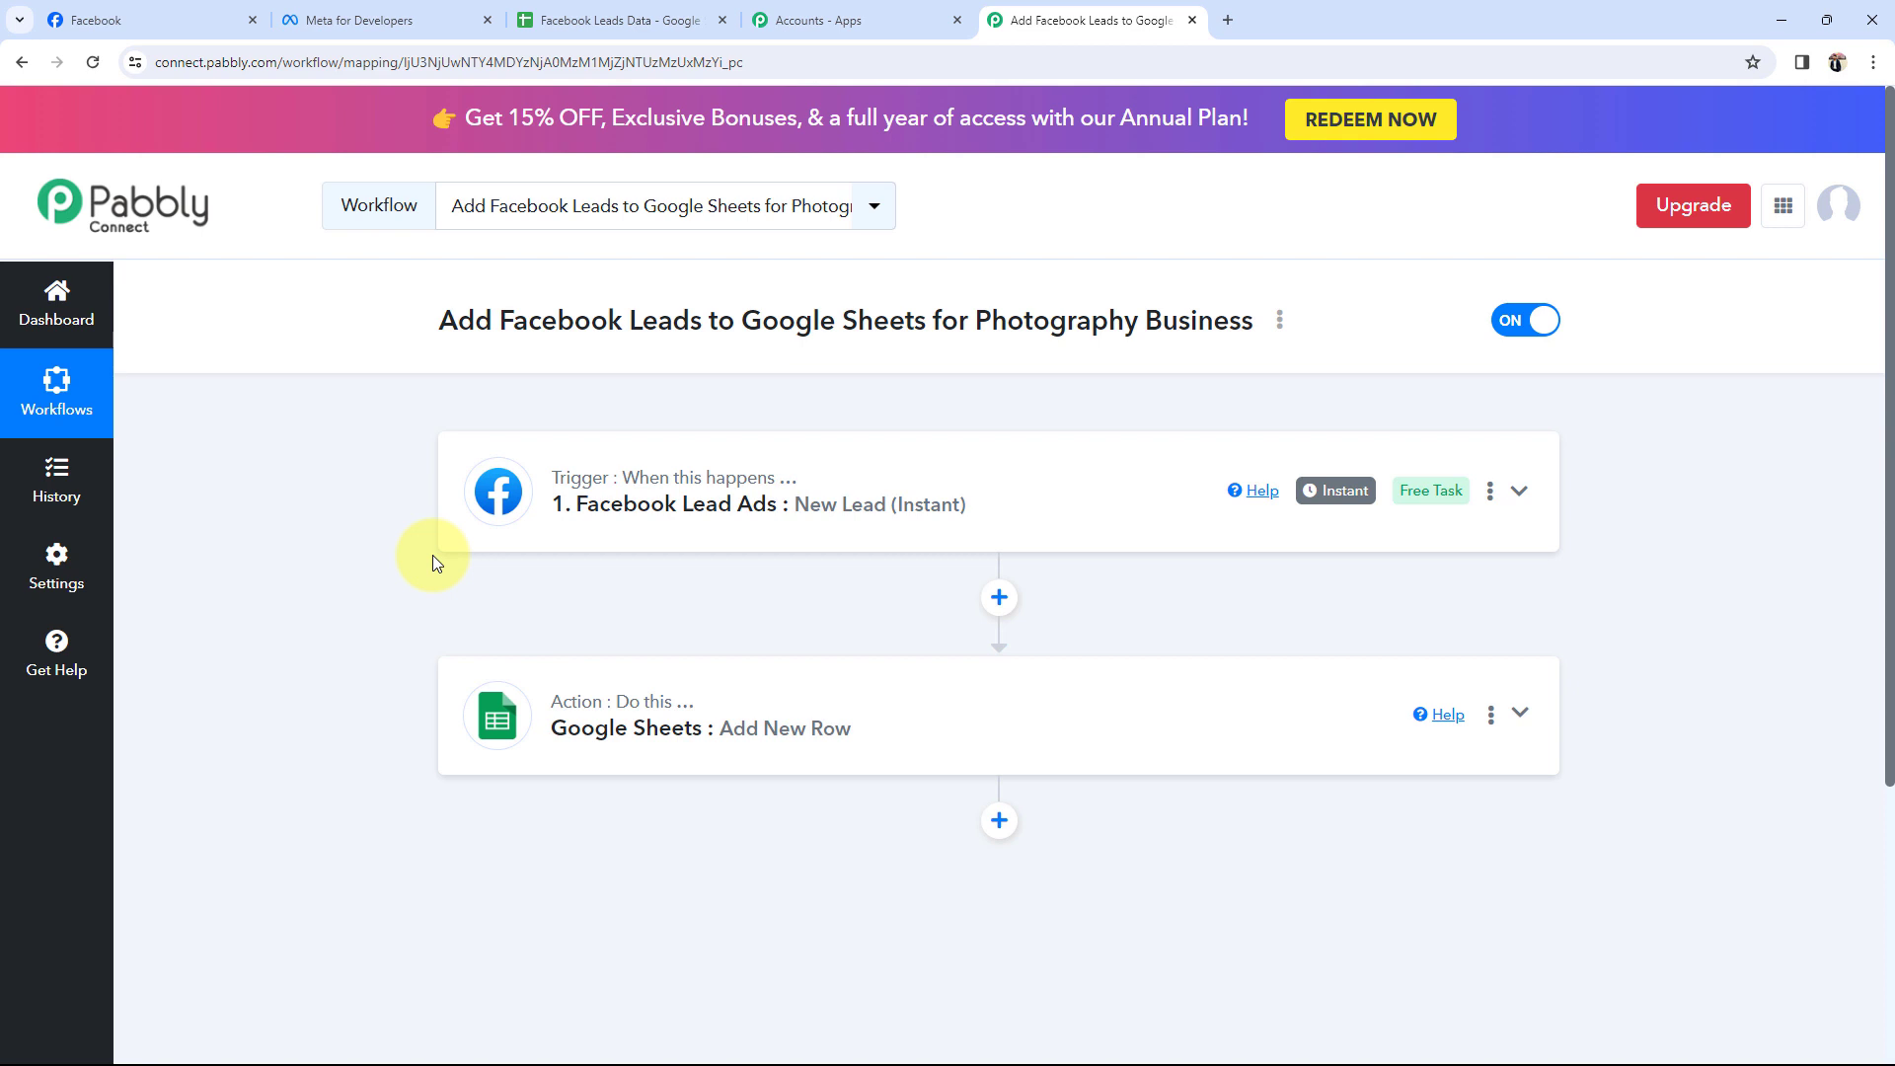
pyautogui.click(640, 515)
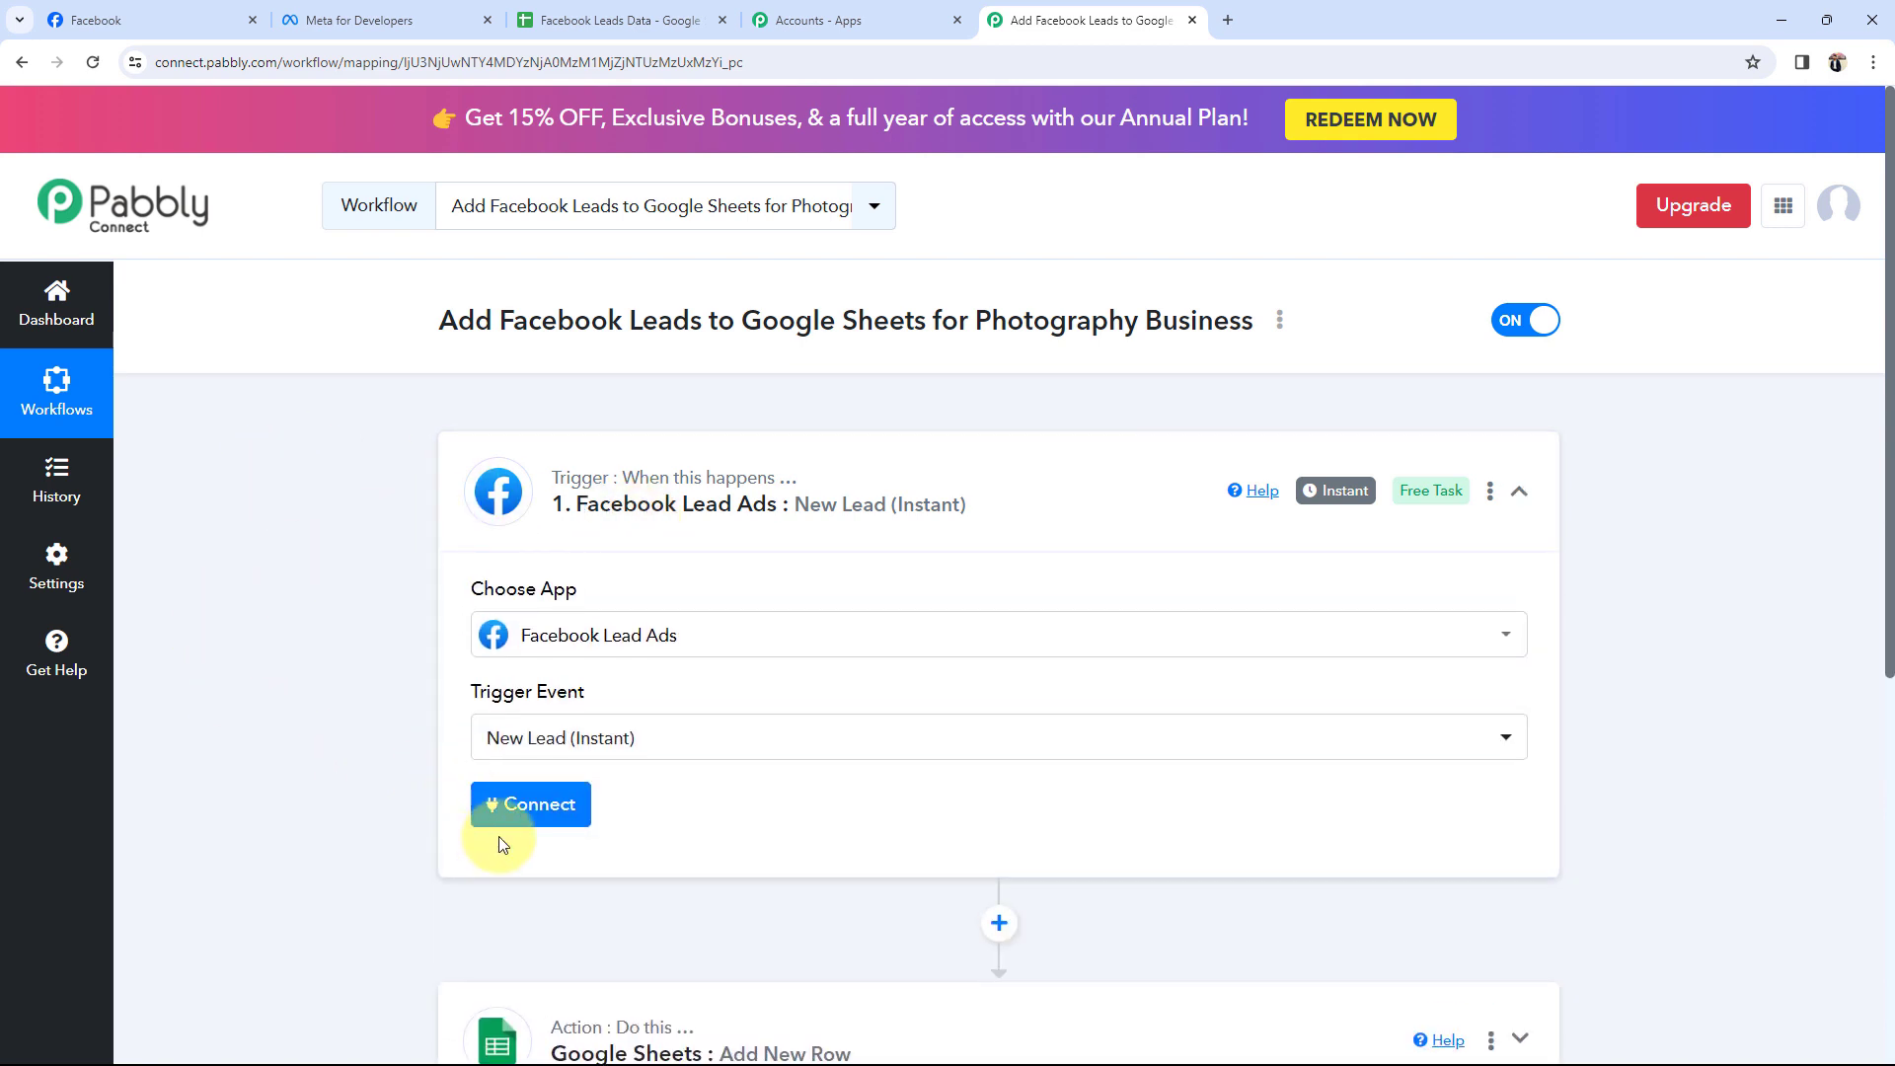
pyautogui.click(521, 818)
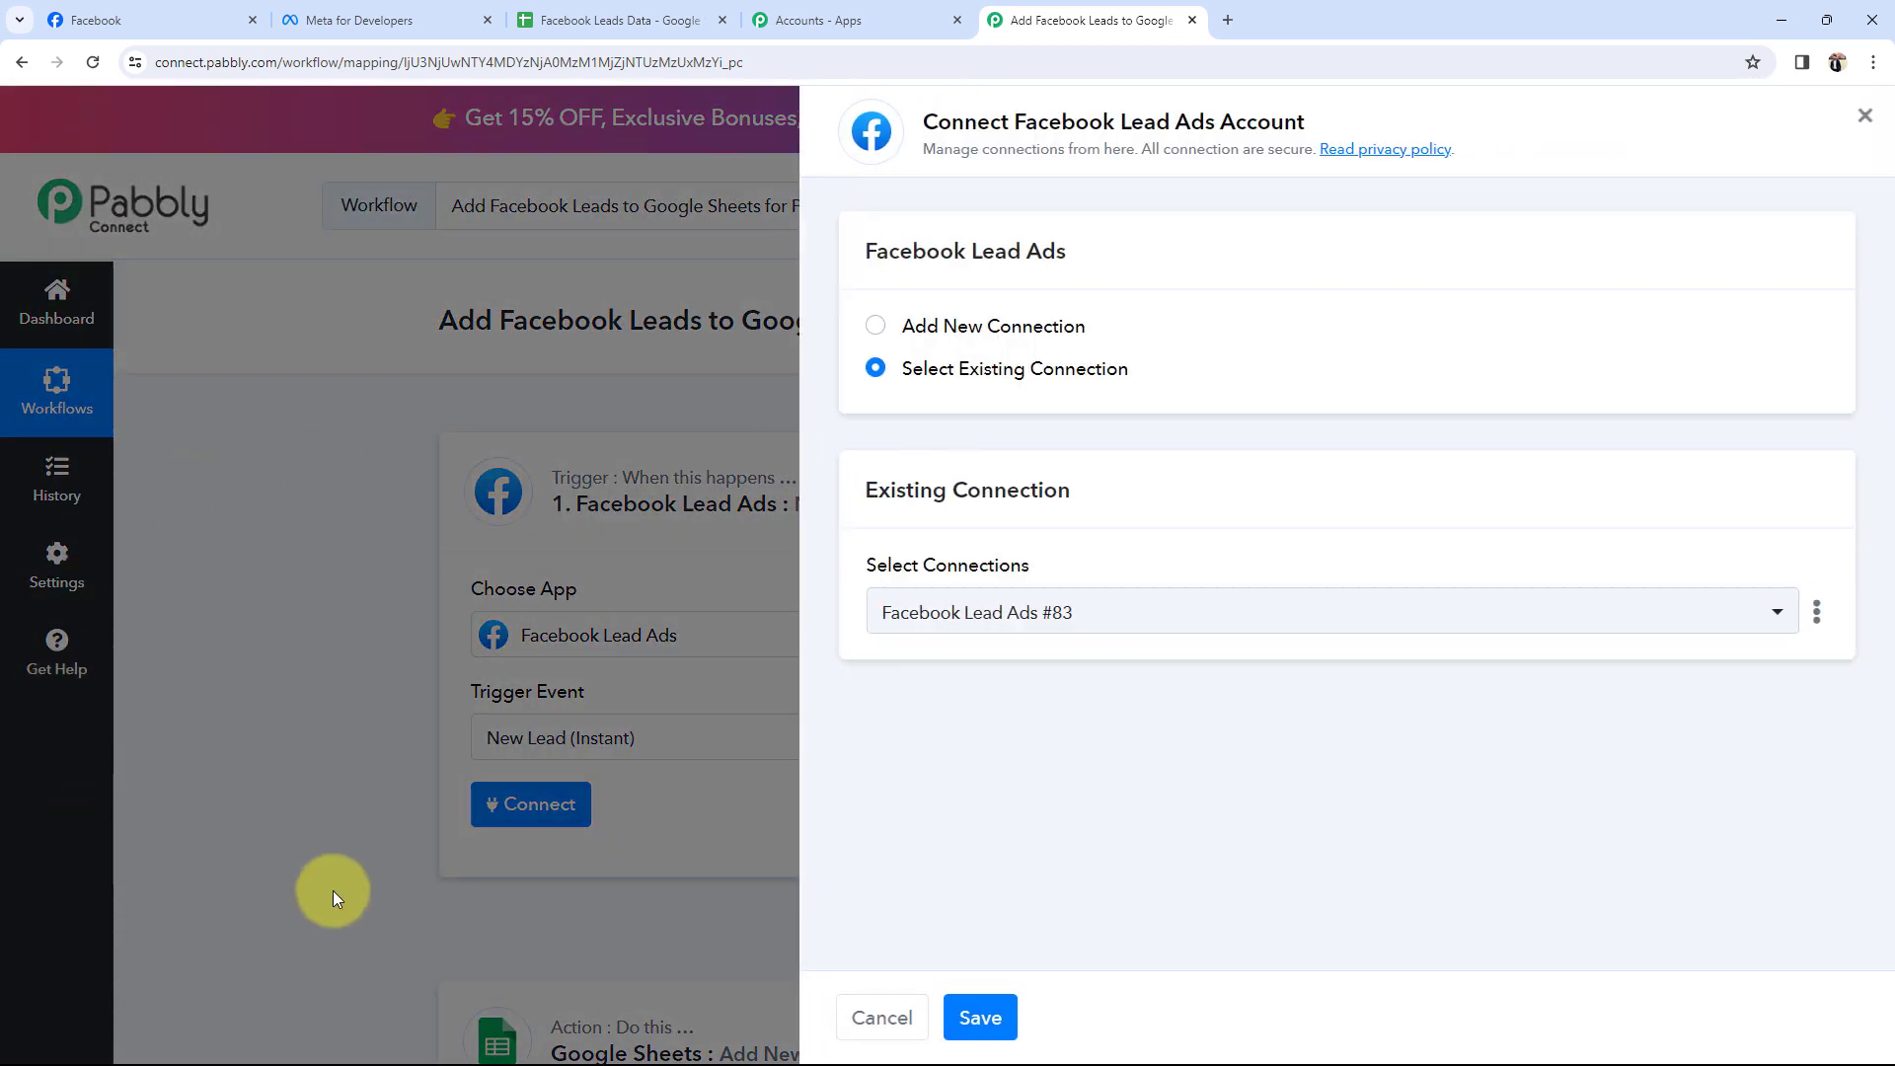
pyautogui.click(875, 329)
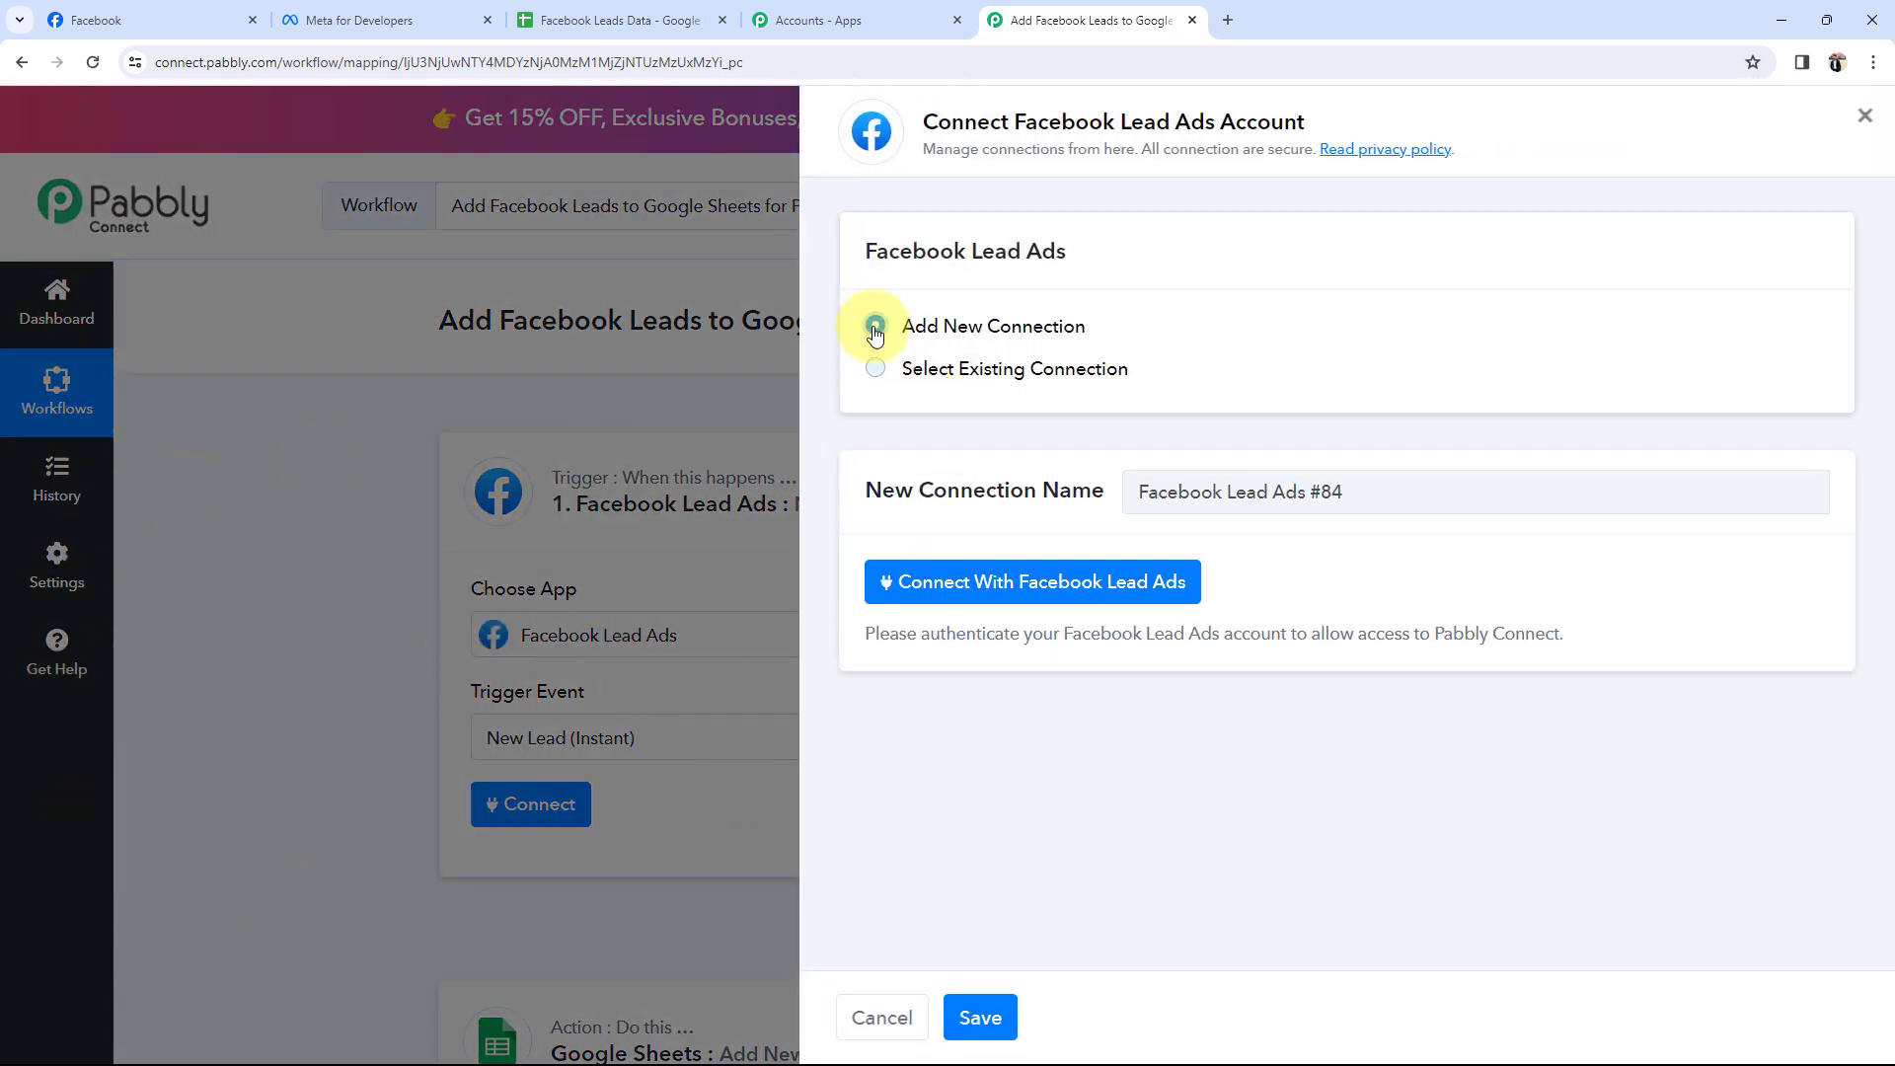
pyautogui.click(148, 20)
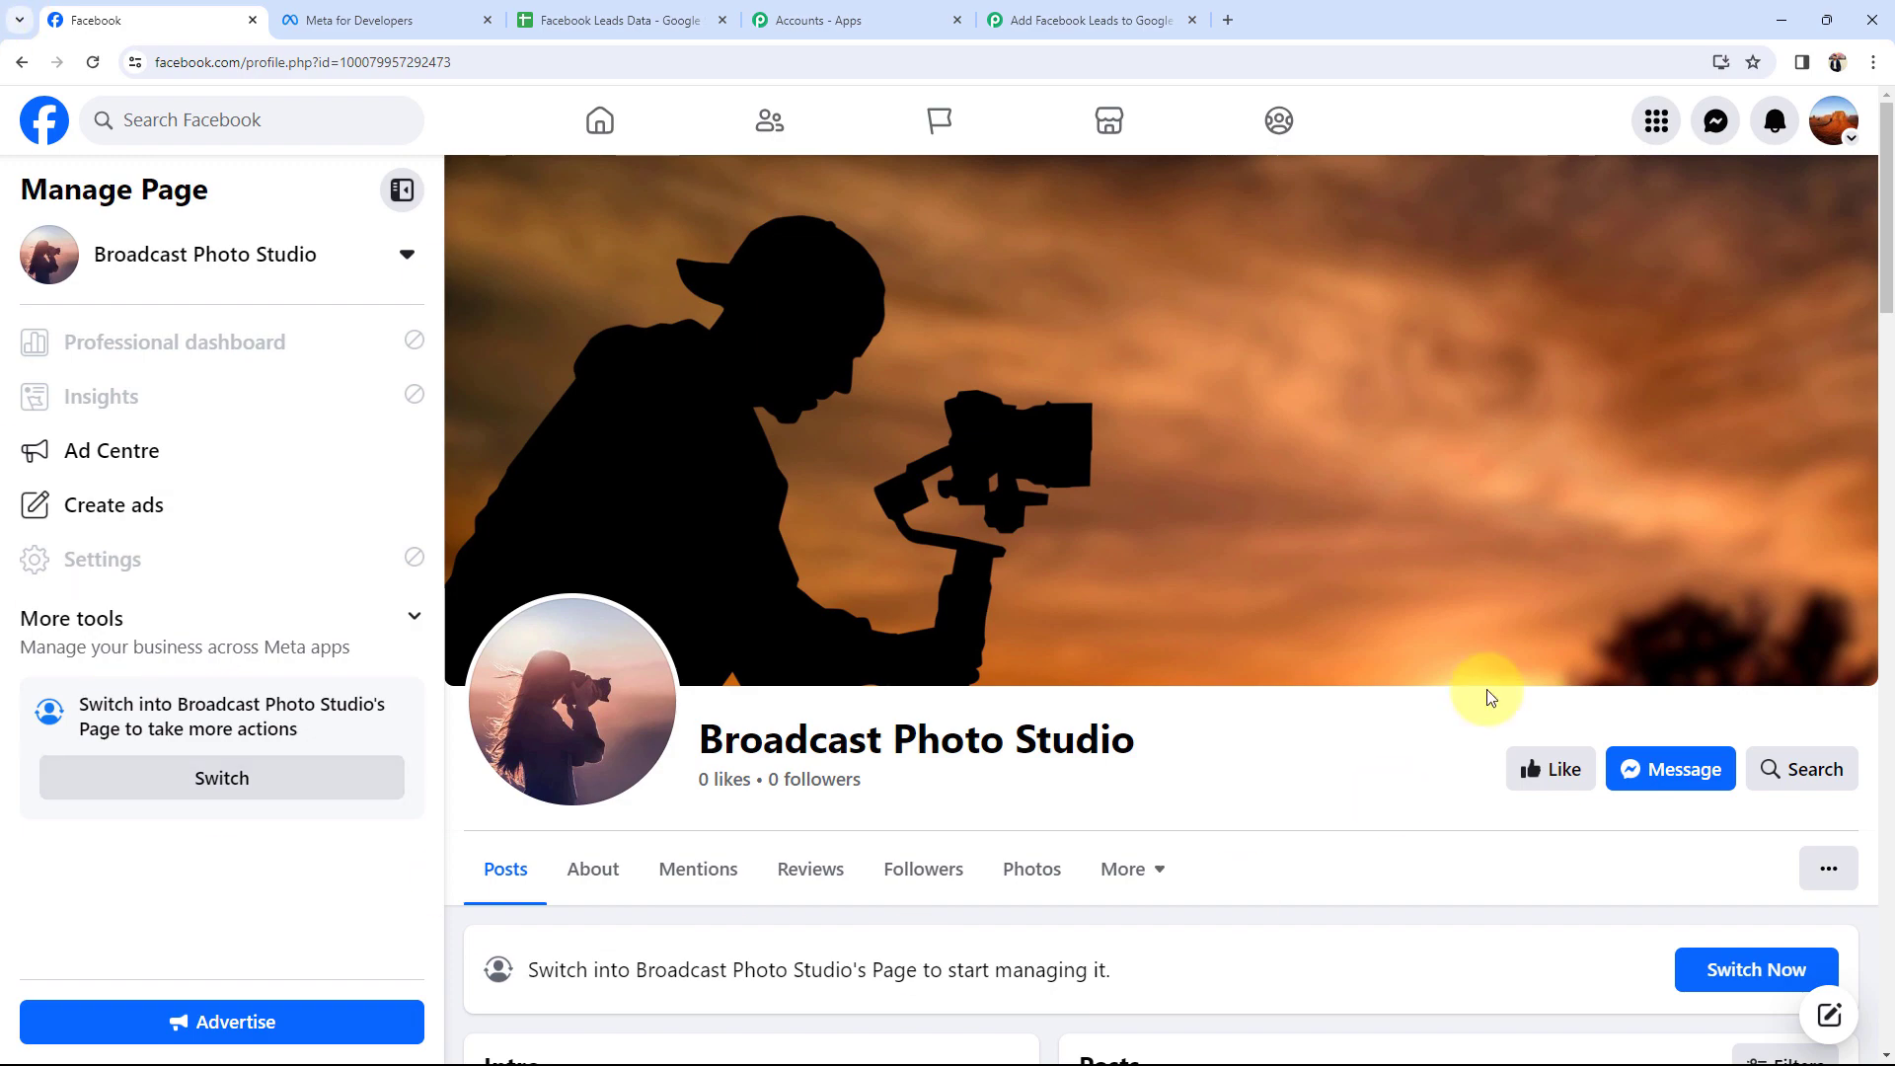
pyautogui.scroll(-4, 746, 774)
pyautogui.scroll(4, 746, 774)
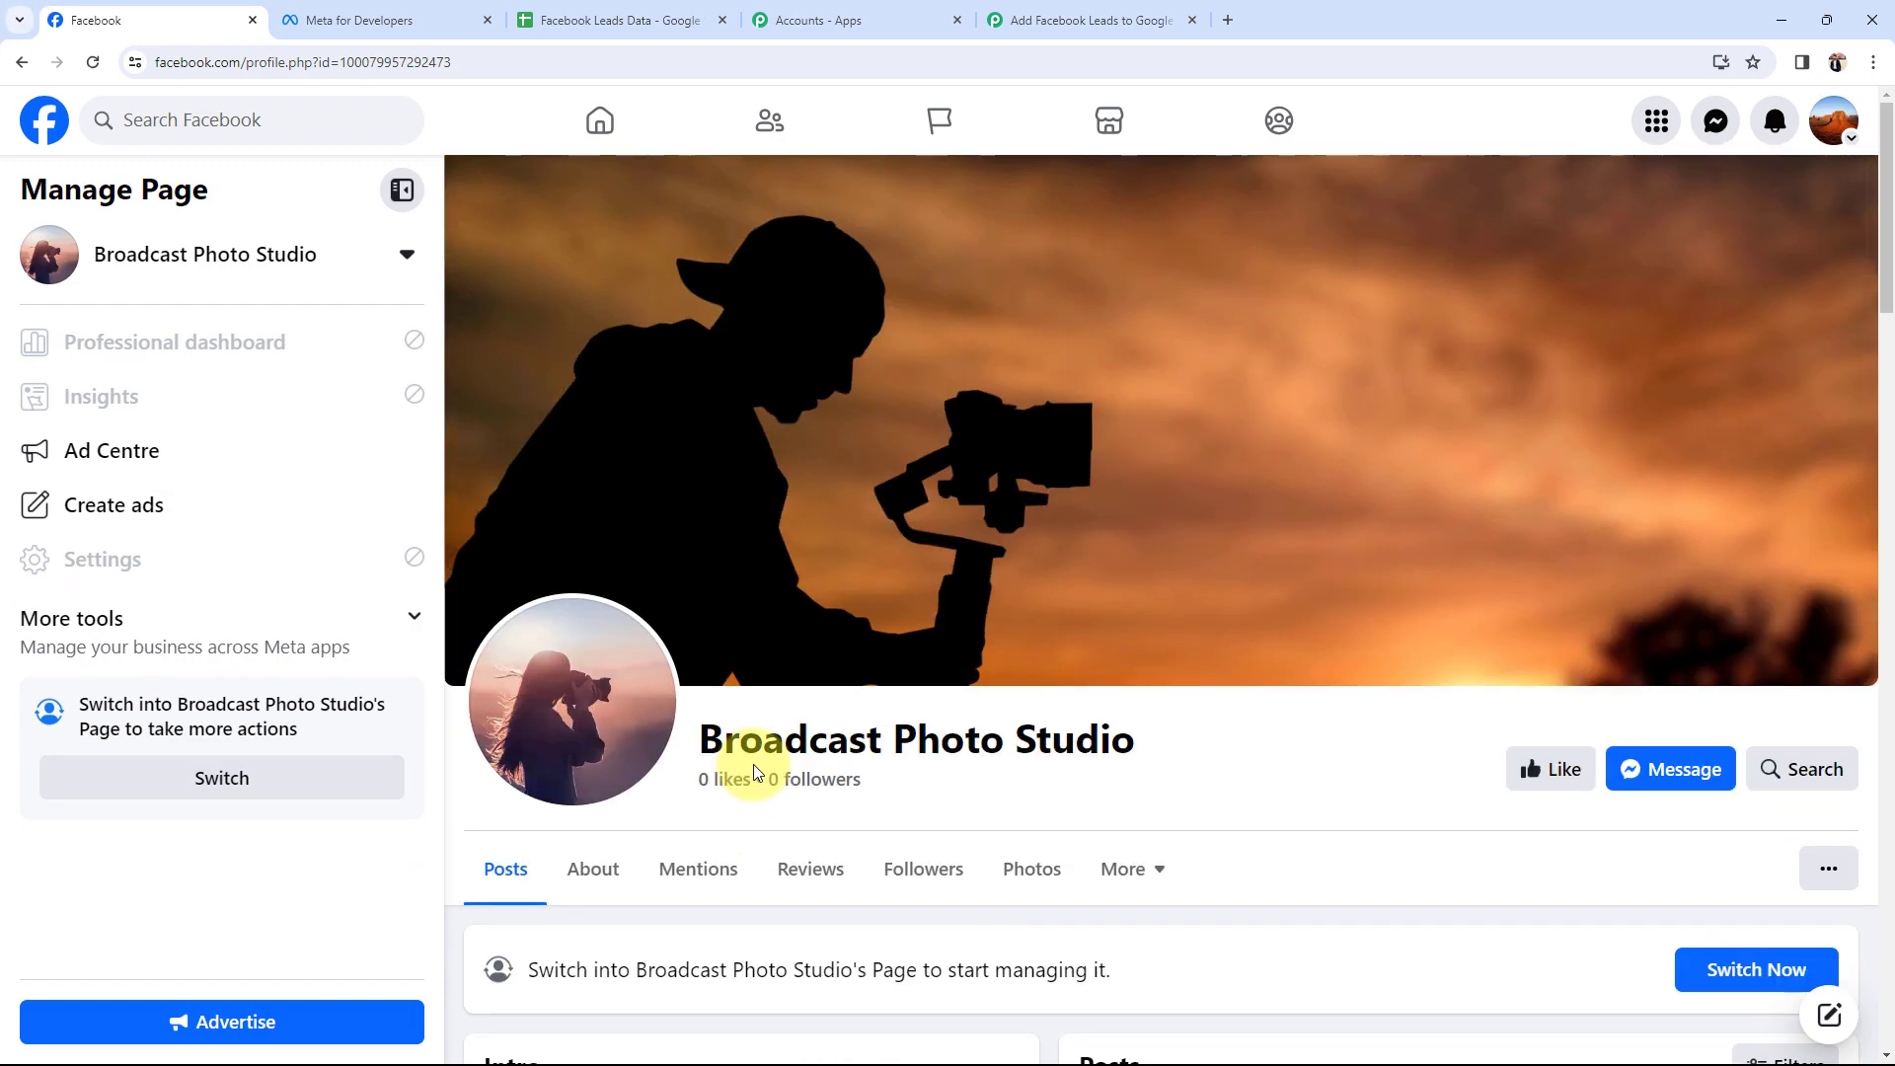
pyautogui.click(1140, 8)
pyautogui.click(965, 579)
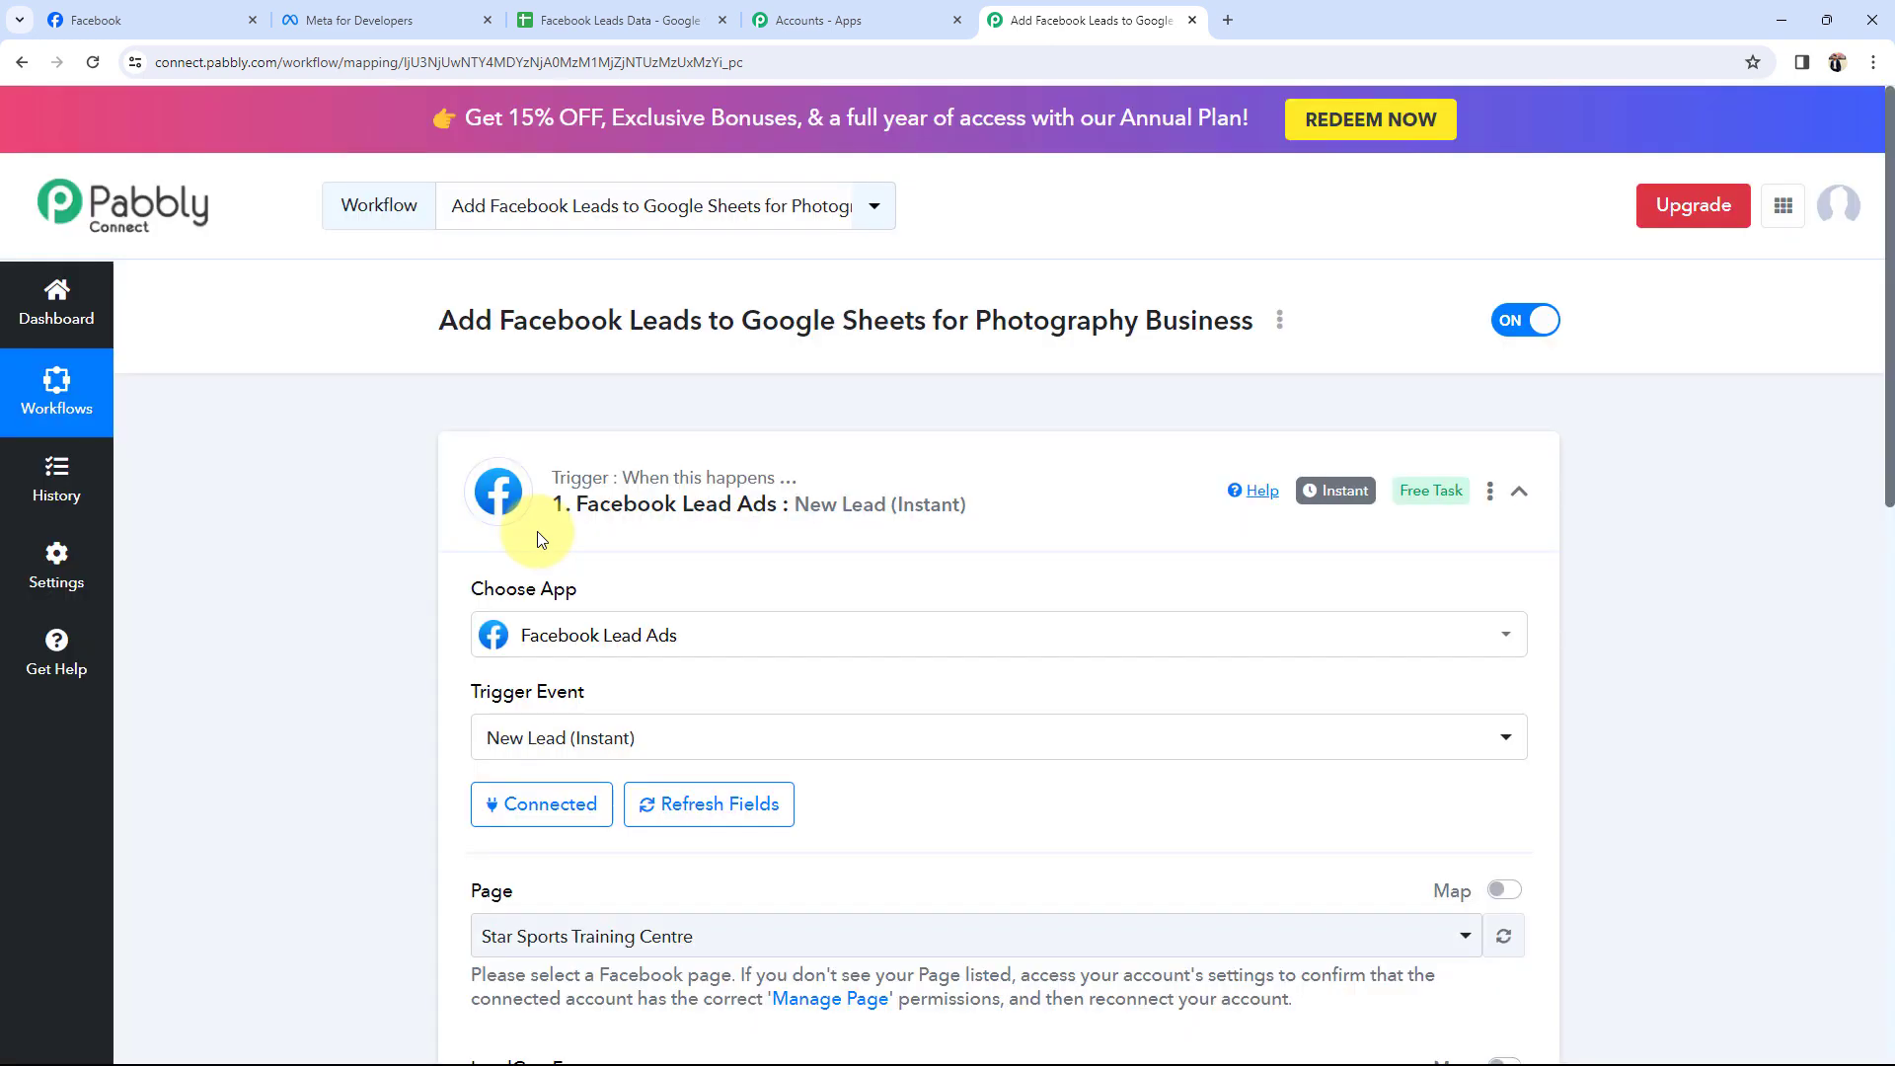
# - Examine the trigger's Page and LeadGen Form settings, and switch to Facebook to check the studio page's name
pyautogui.scroll(-3, 537, 531)
pyautogui.scroll(-3, 537, 533)
pyautogui.doubleClick(490, 299)
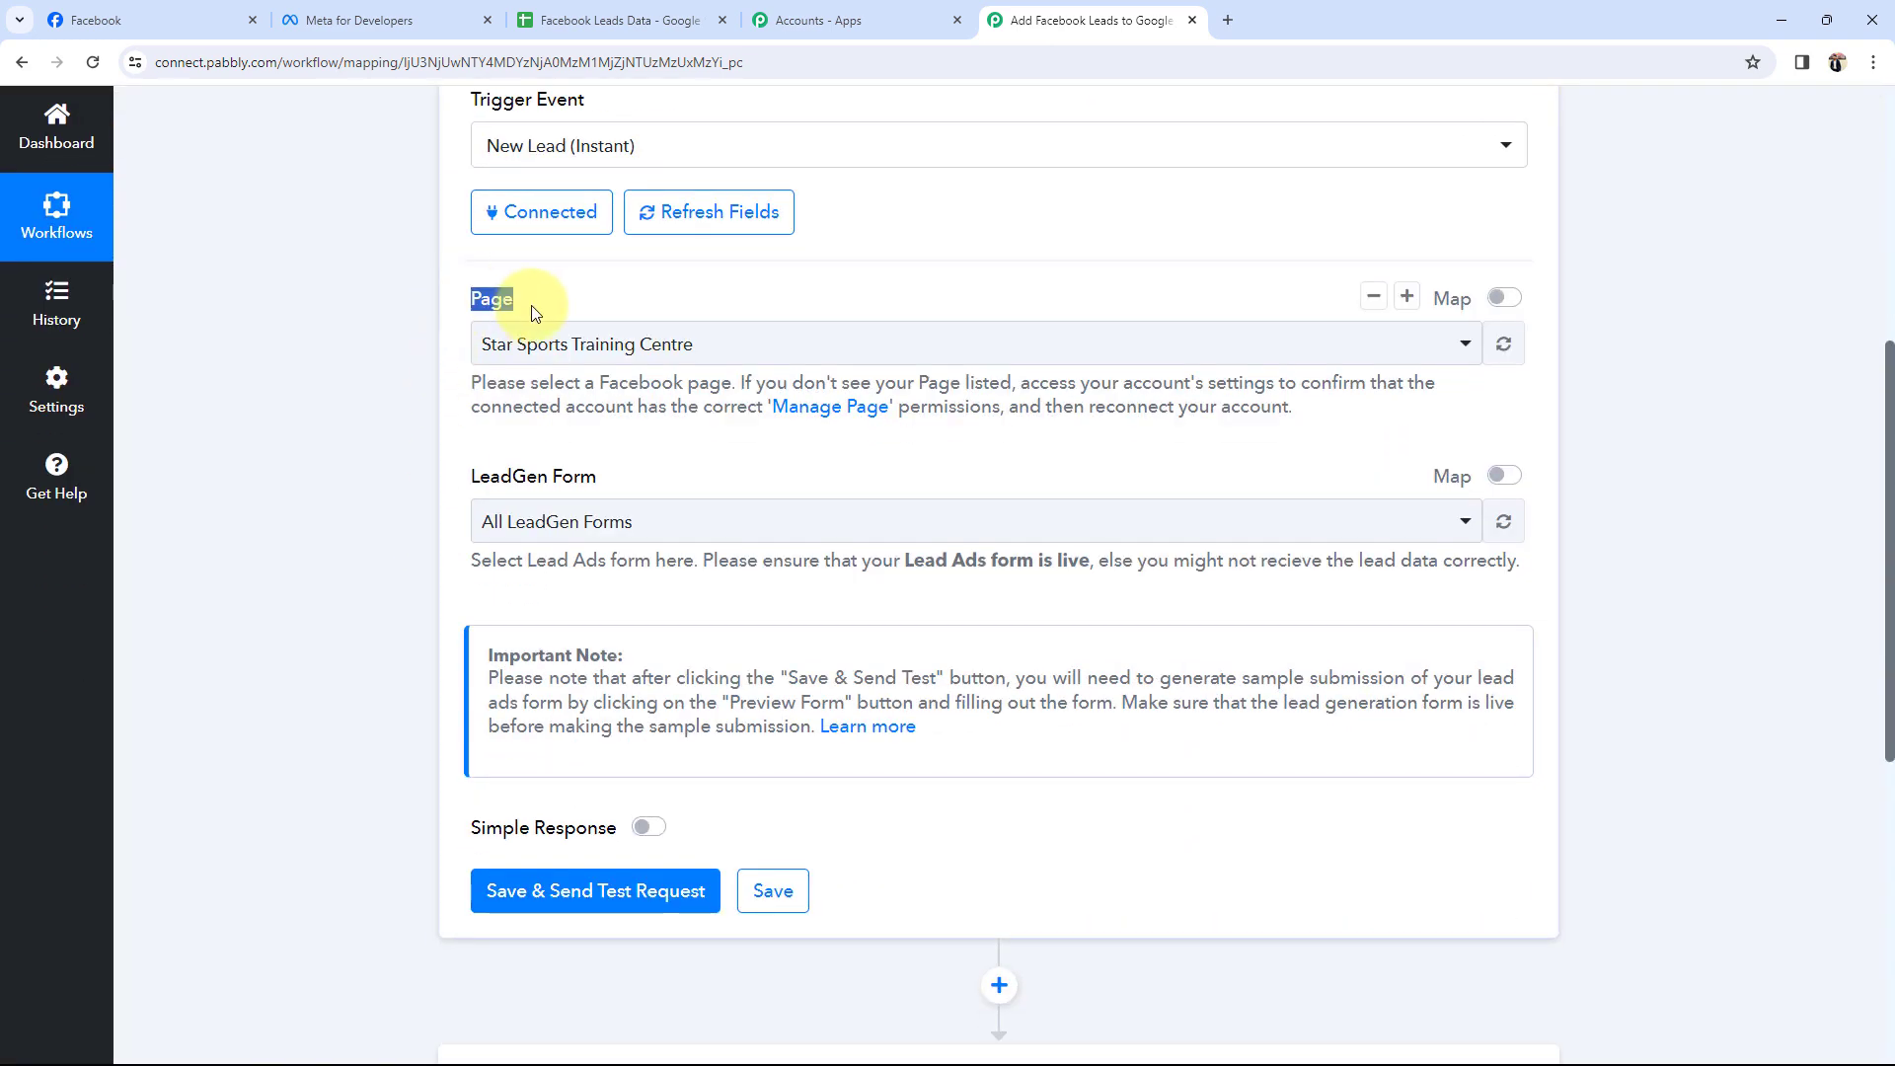
pyautogui.moveTo(466, 484); pyautogui.dragTo(622, 479)
pyautogui.click(468, 464)
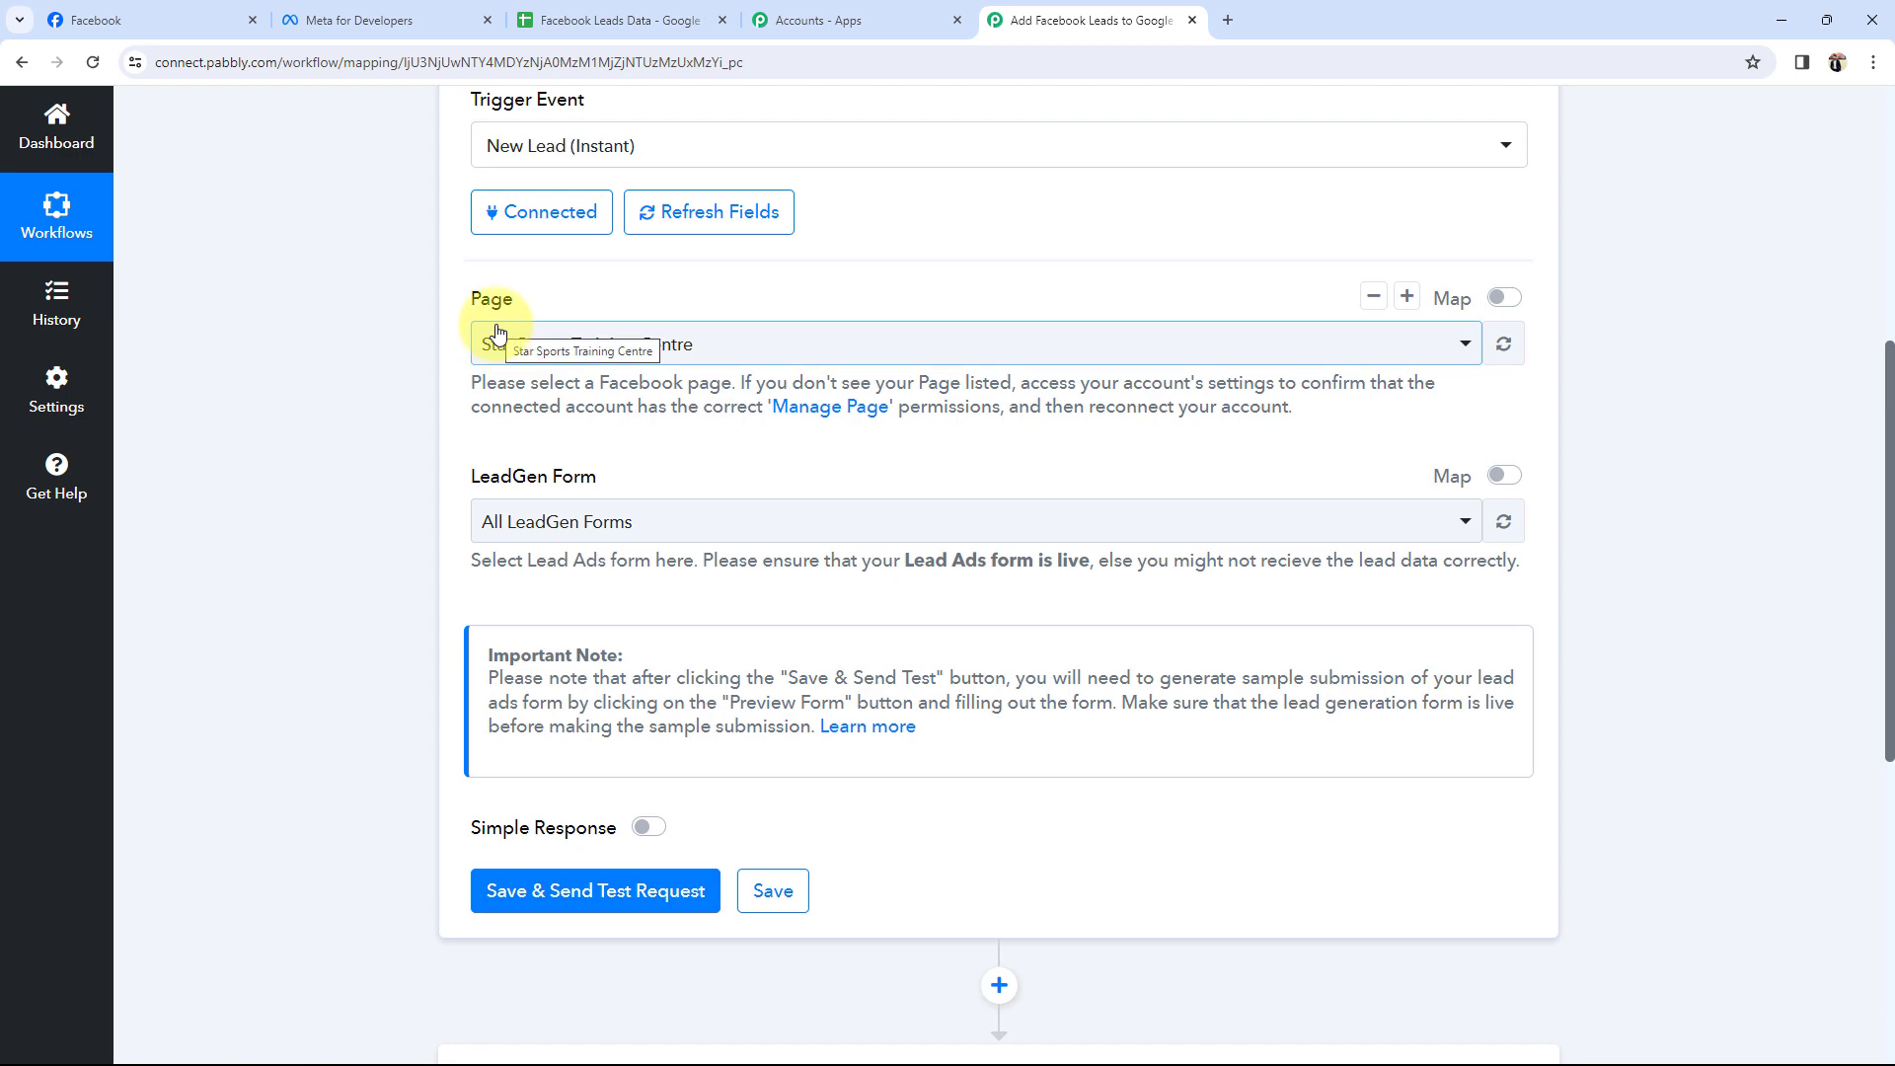
pyautogui.click(168, 20)
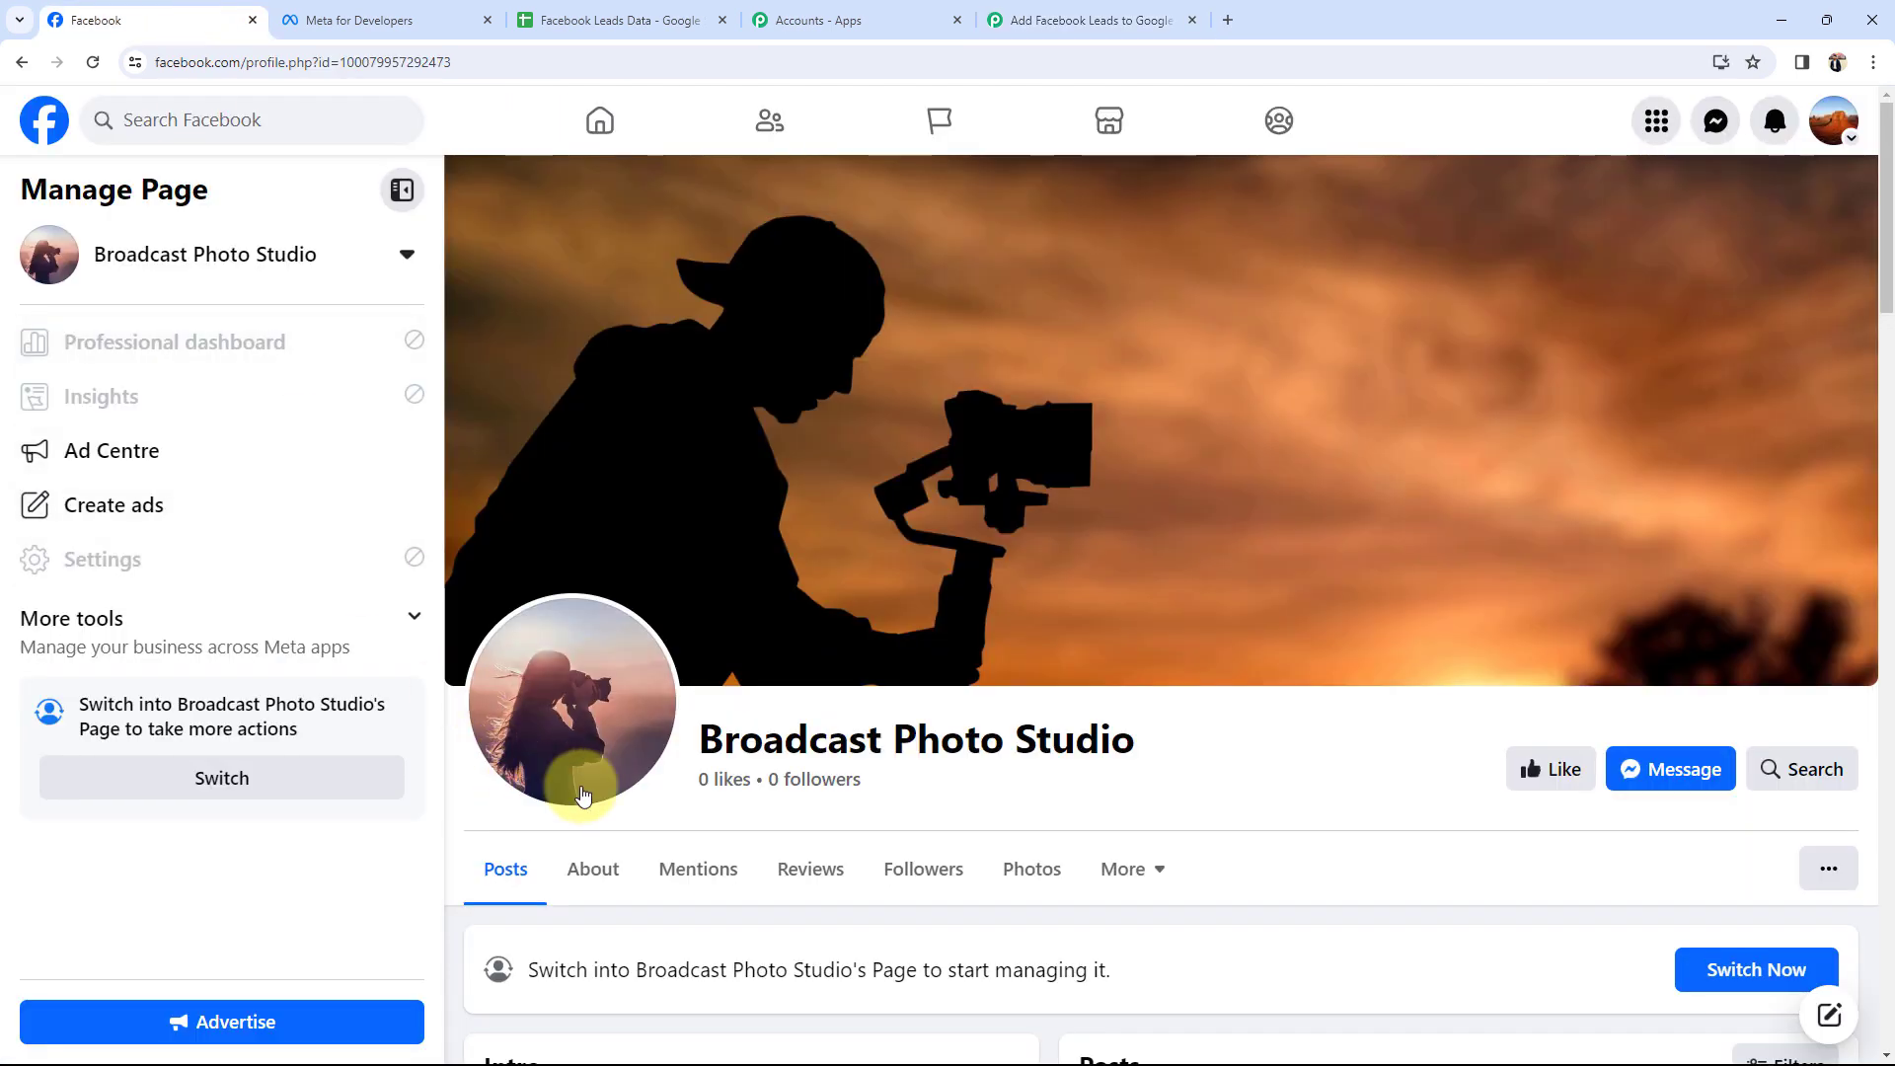
pyautogui.moveTo(697, 755); pyautogui.dragTo(1155, 744)
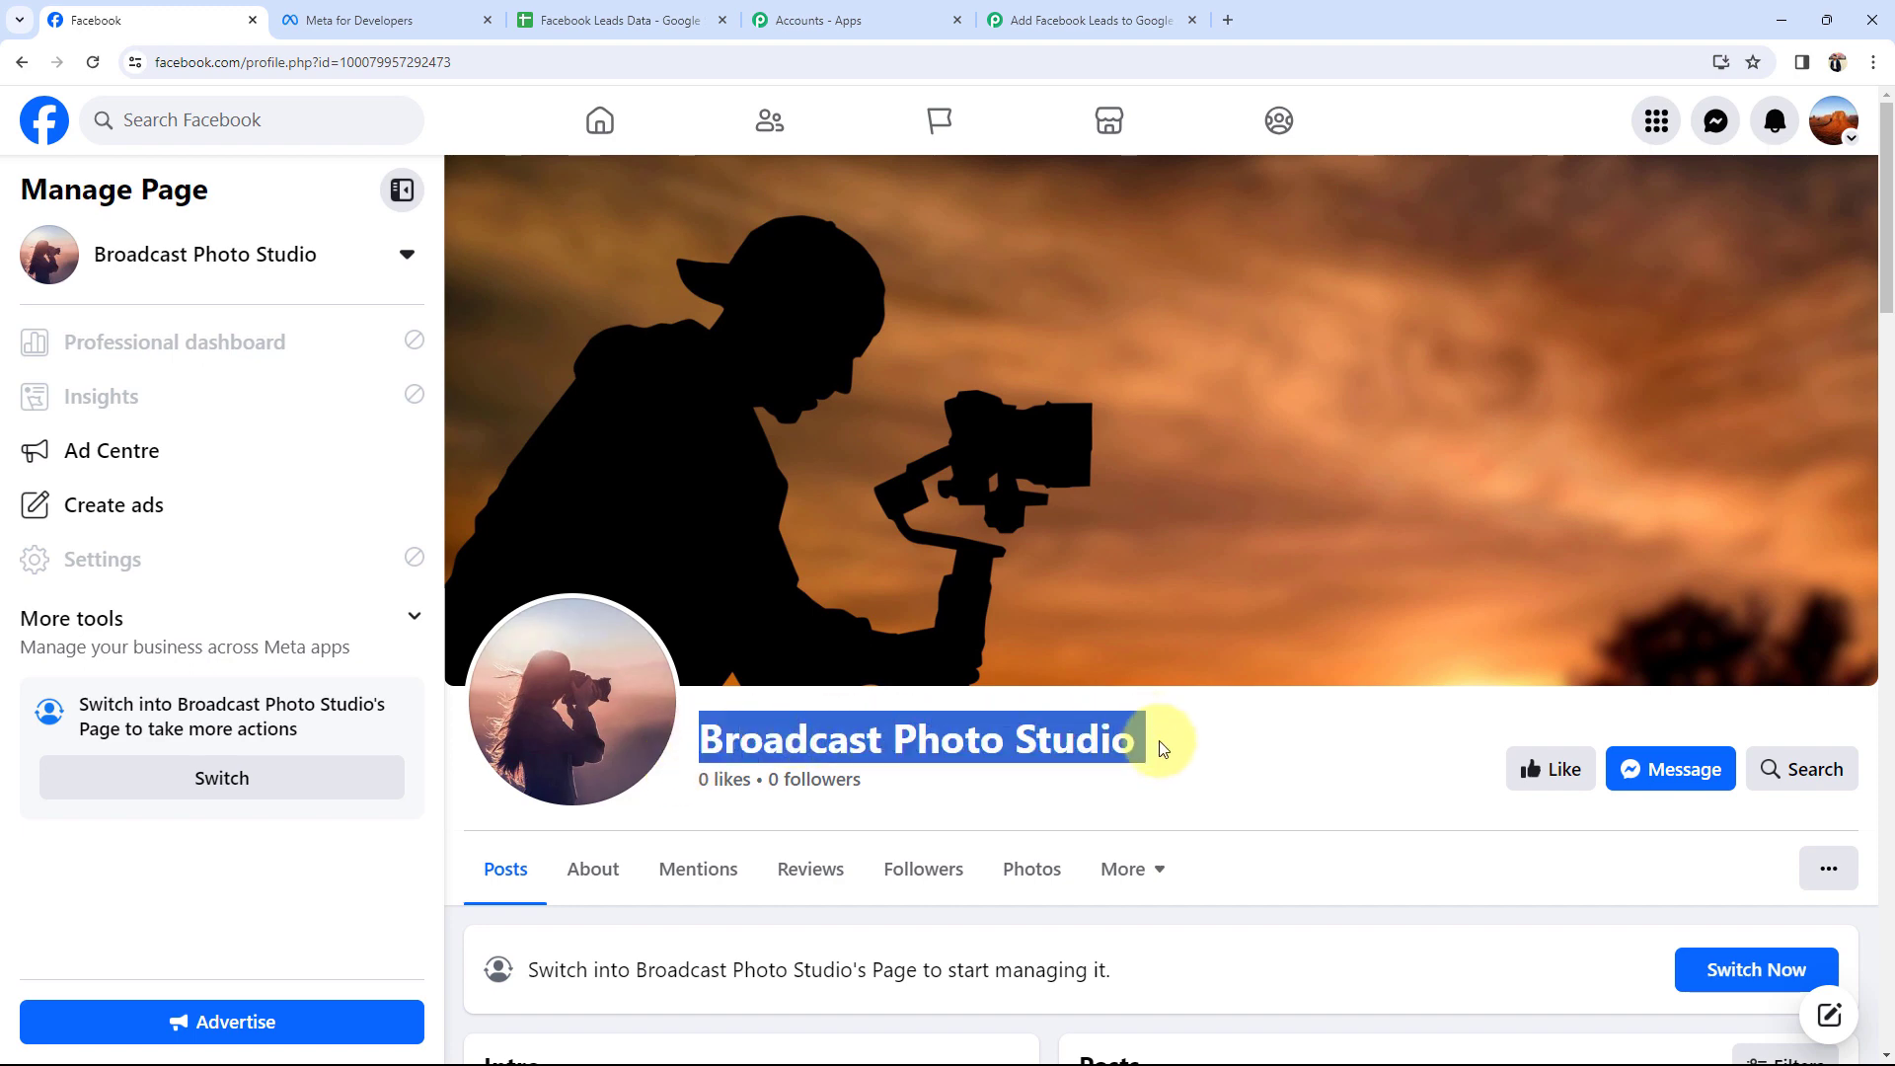
pyautogui.click(1155, 744)
# - Switch back to the Pabbly Connect workflow and set the trigger's Facebook page to Broadcast Photo Studio
pyautogui.click(1113, 18)
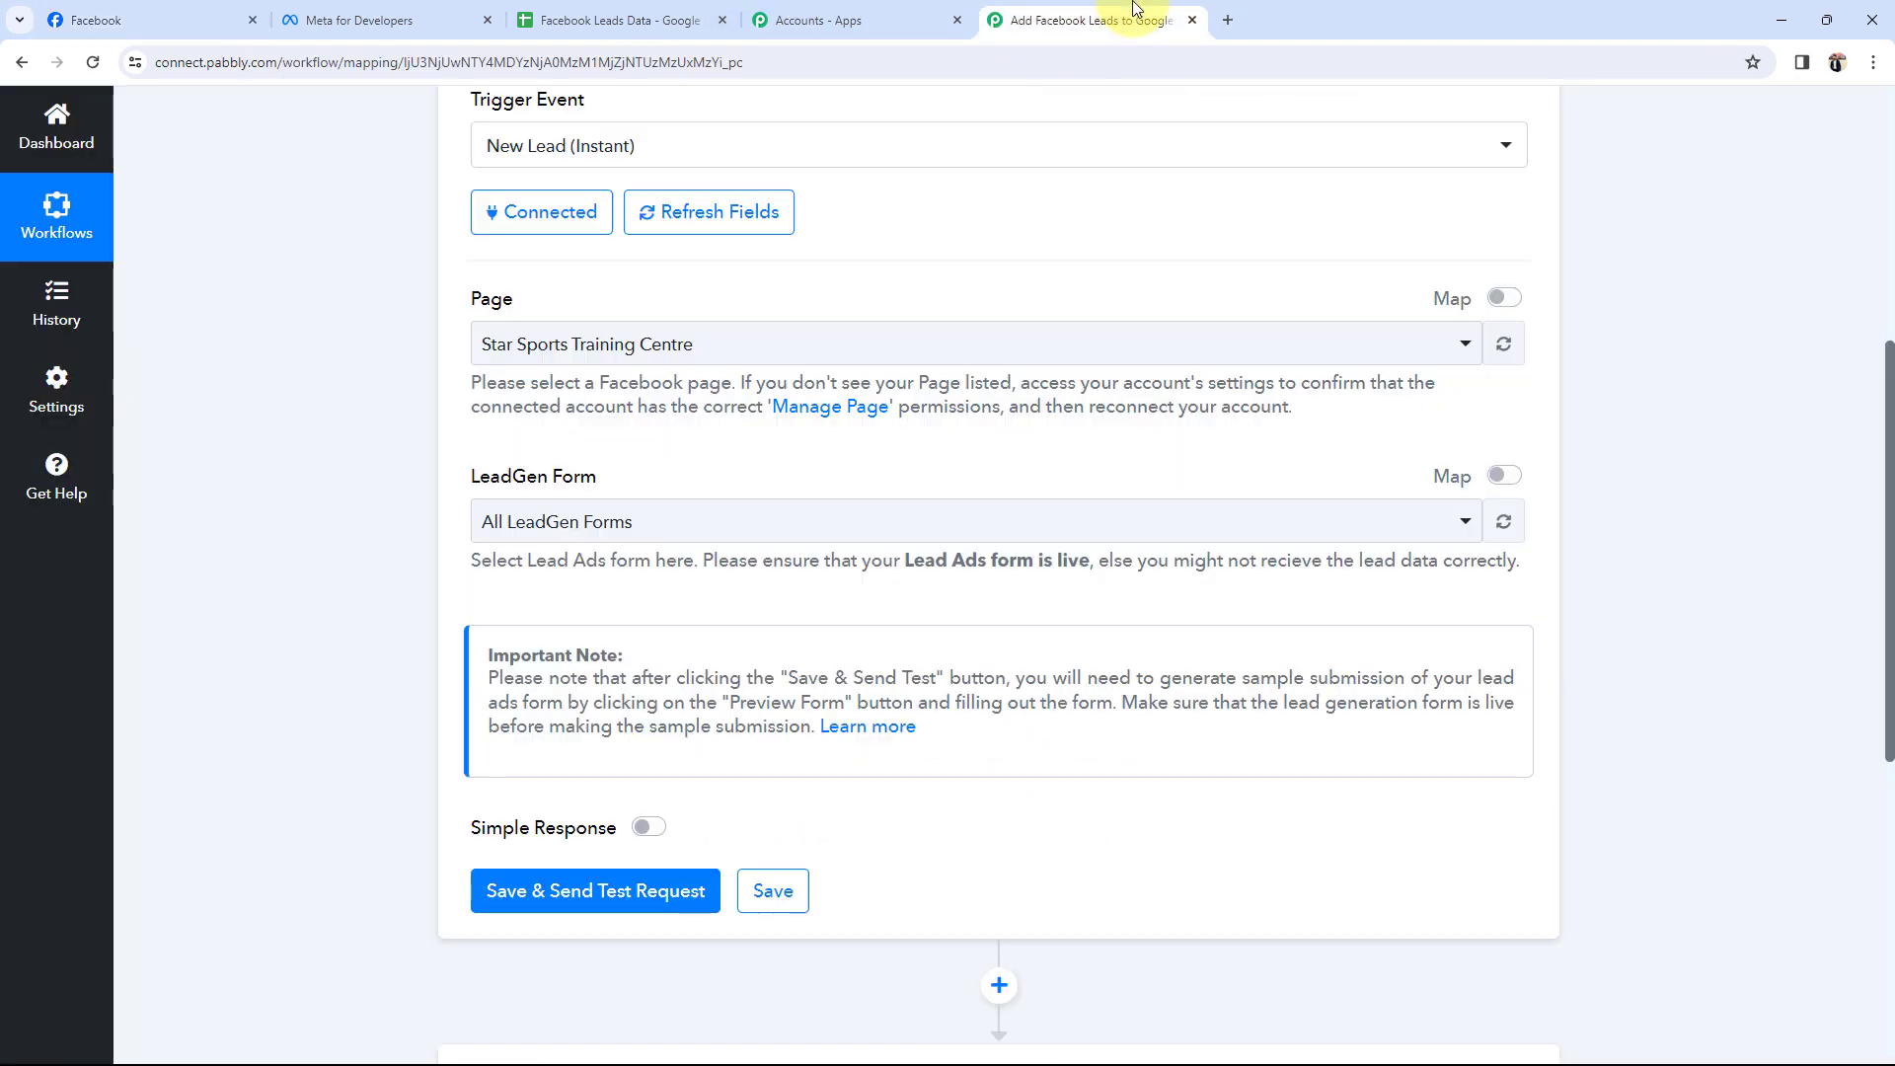
pyautogui.click(605, 343)
pyautogui.write('bro')
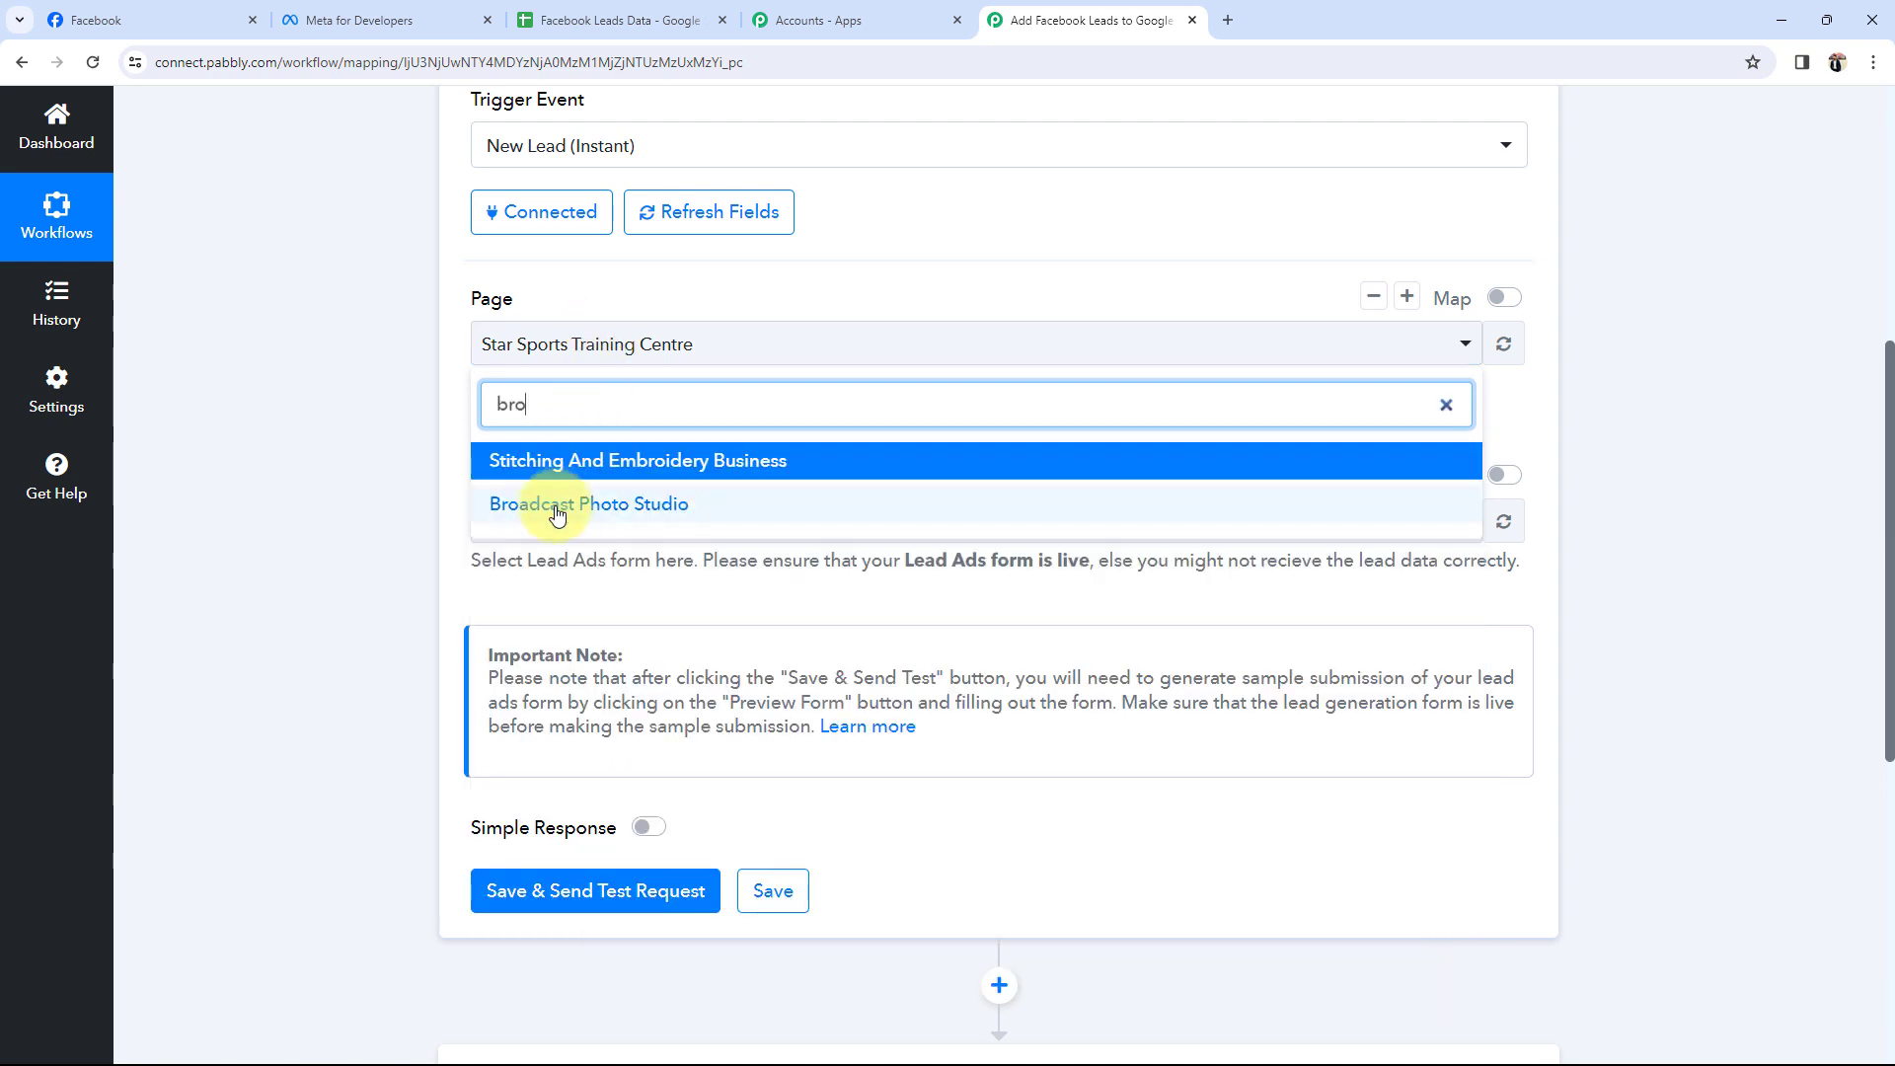
pyautogui.click(553, 501)
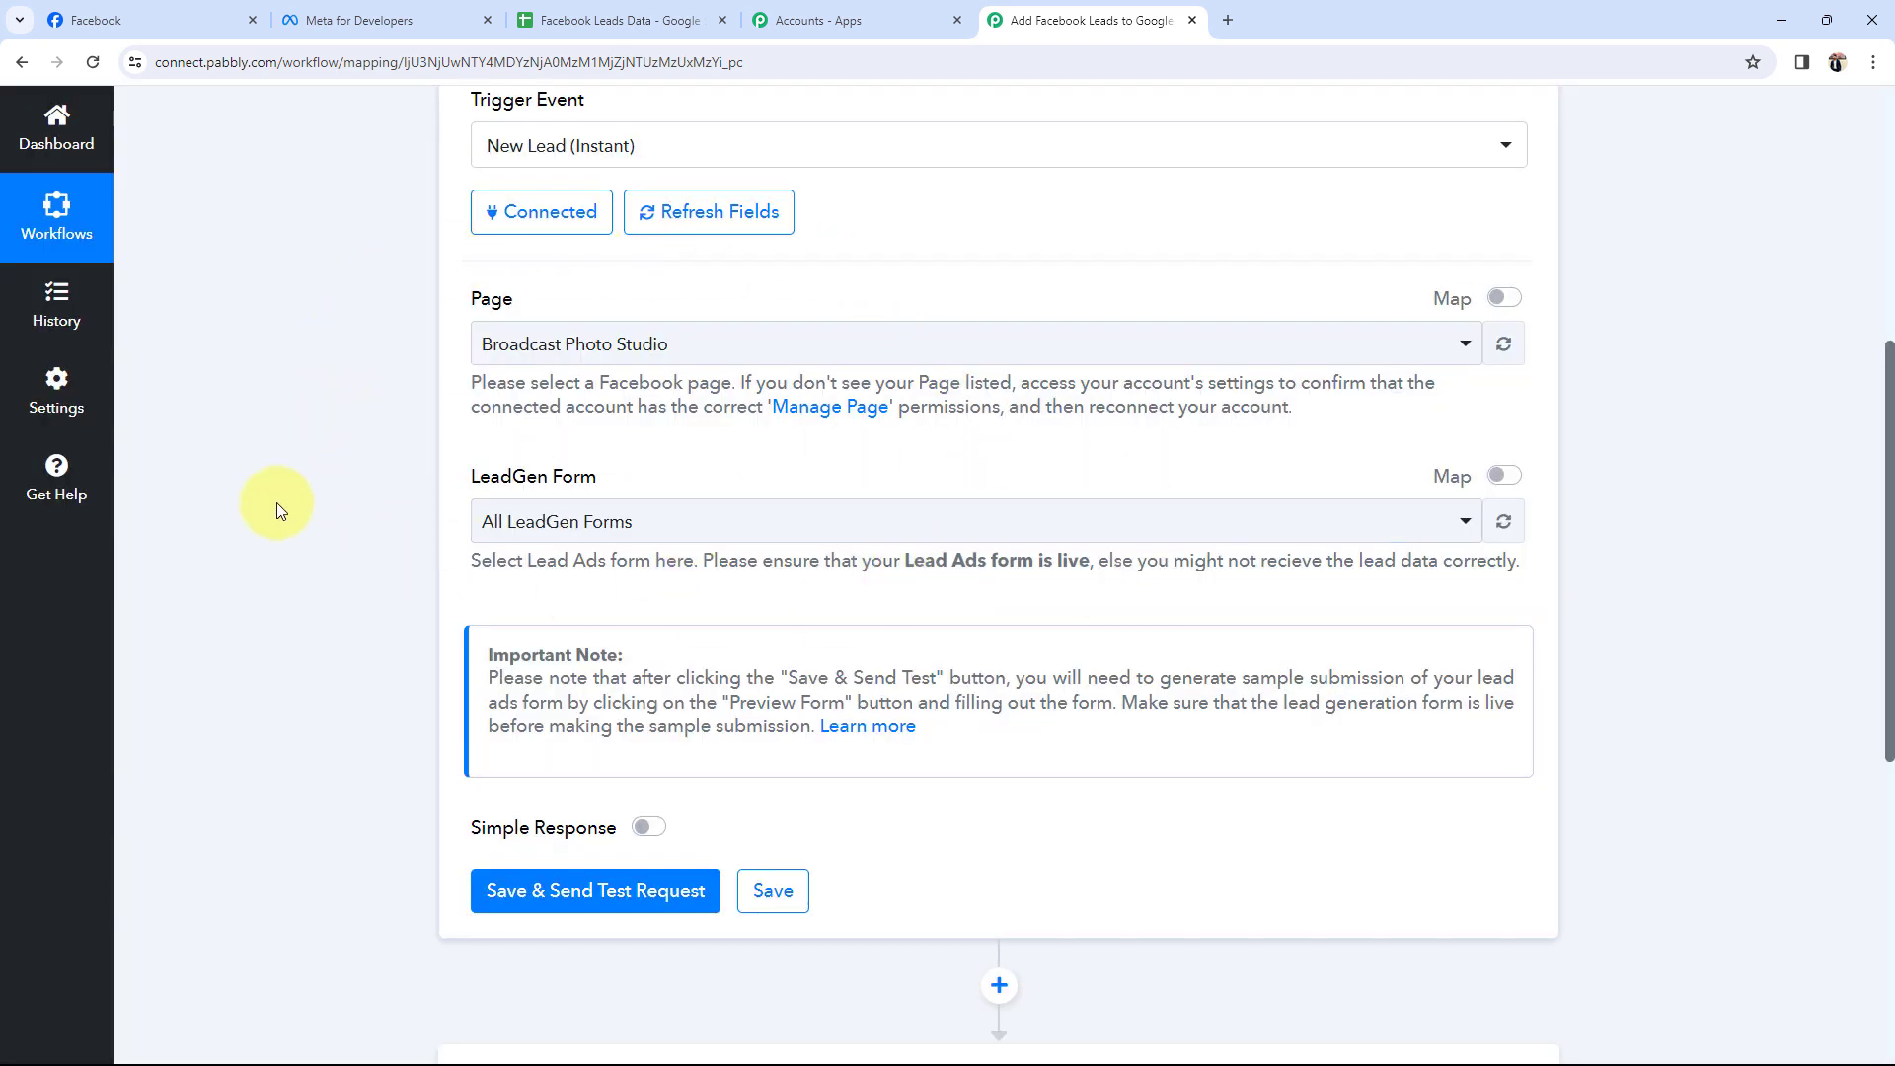
# - Set the trigger's LeadGen form to Broadcast Studio, save and send a test request, and read the important note
pyautogui.scroll(-1, 395, 454)
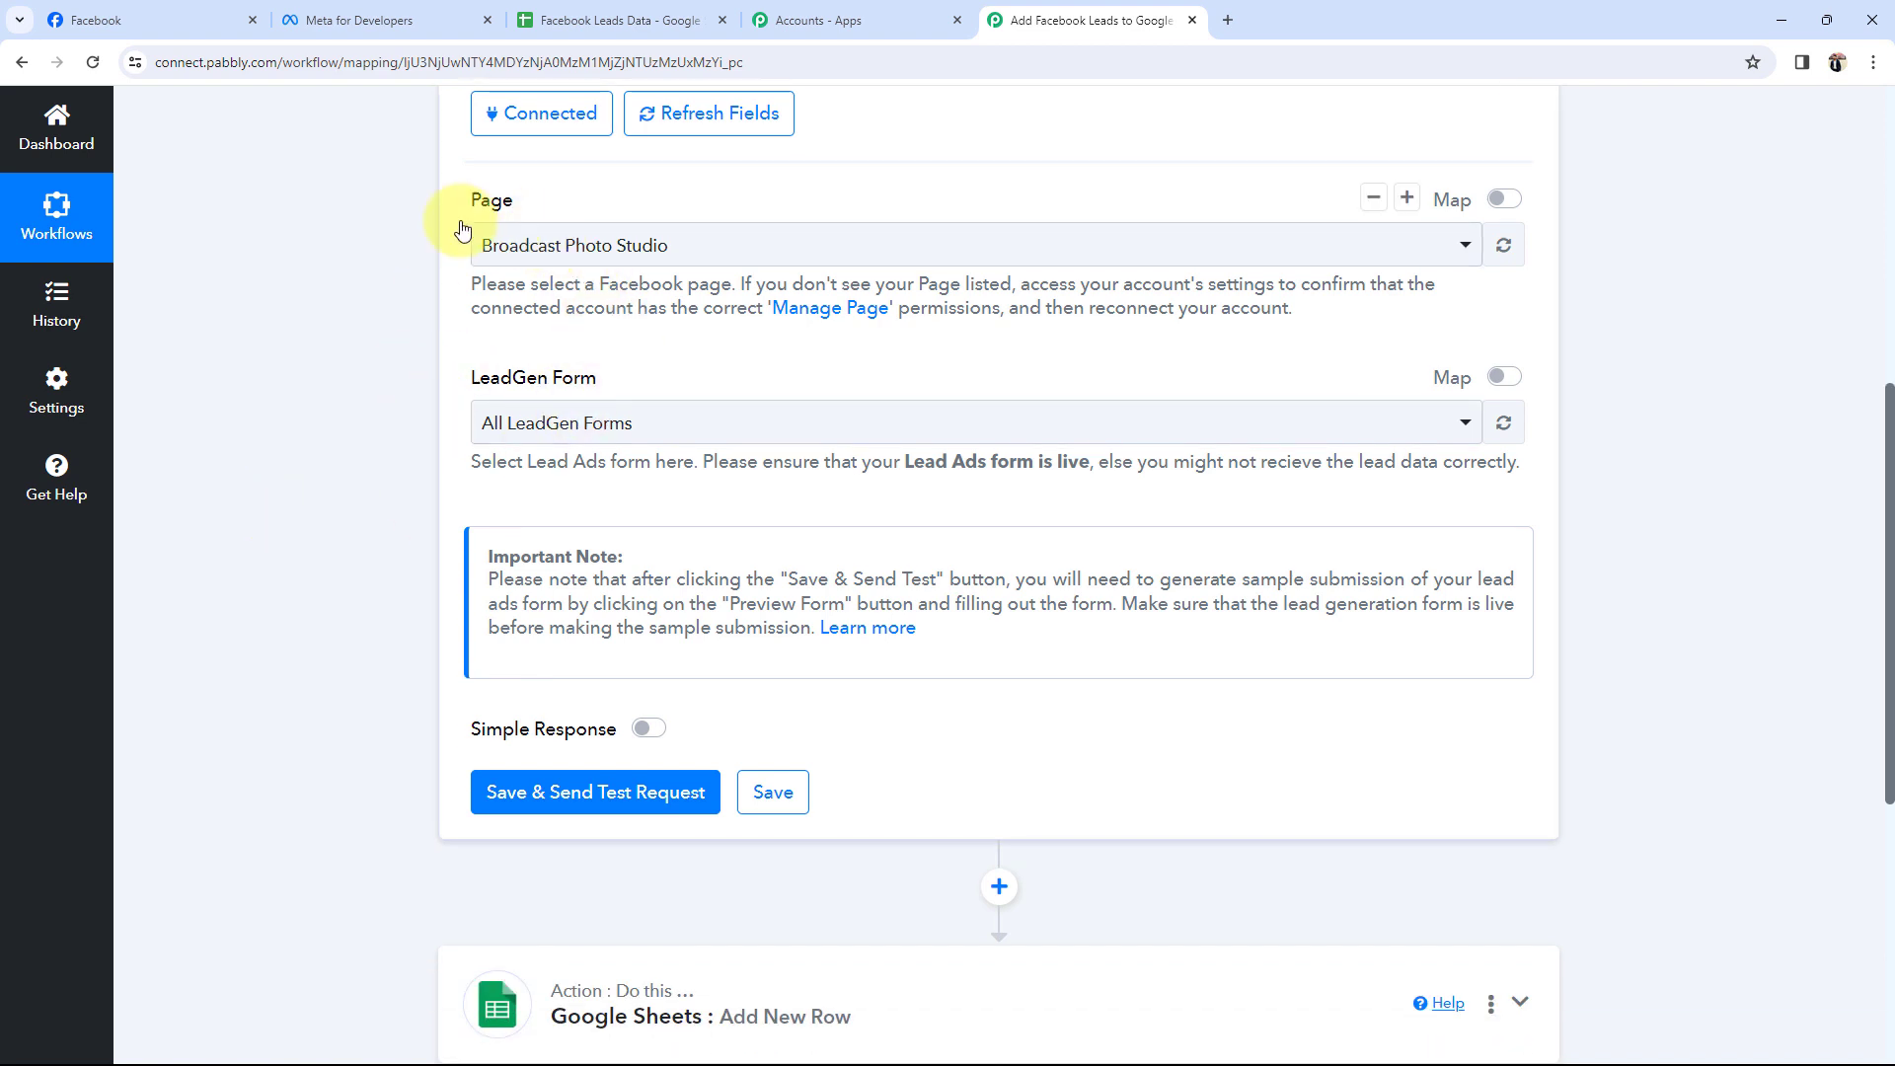
pyautogui.click(575, 426)
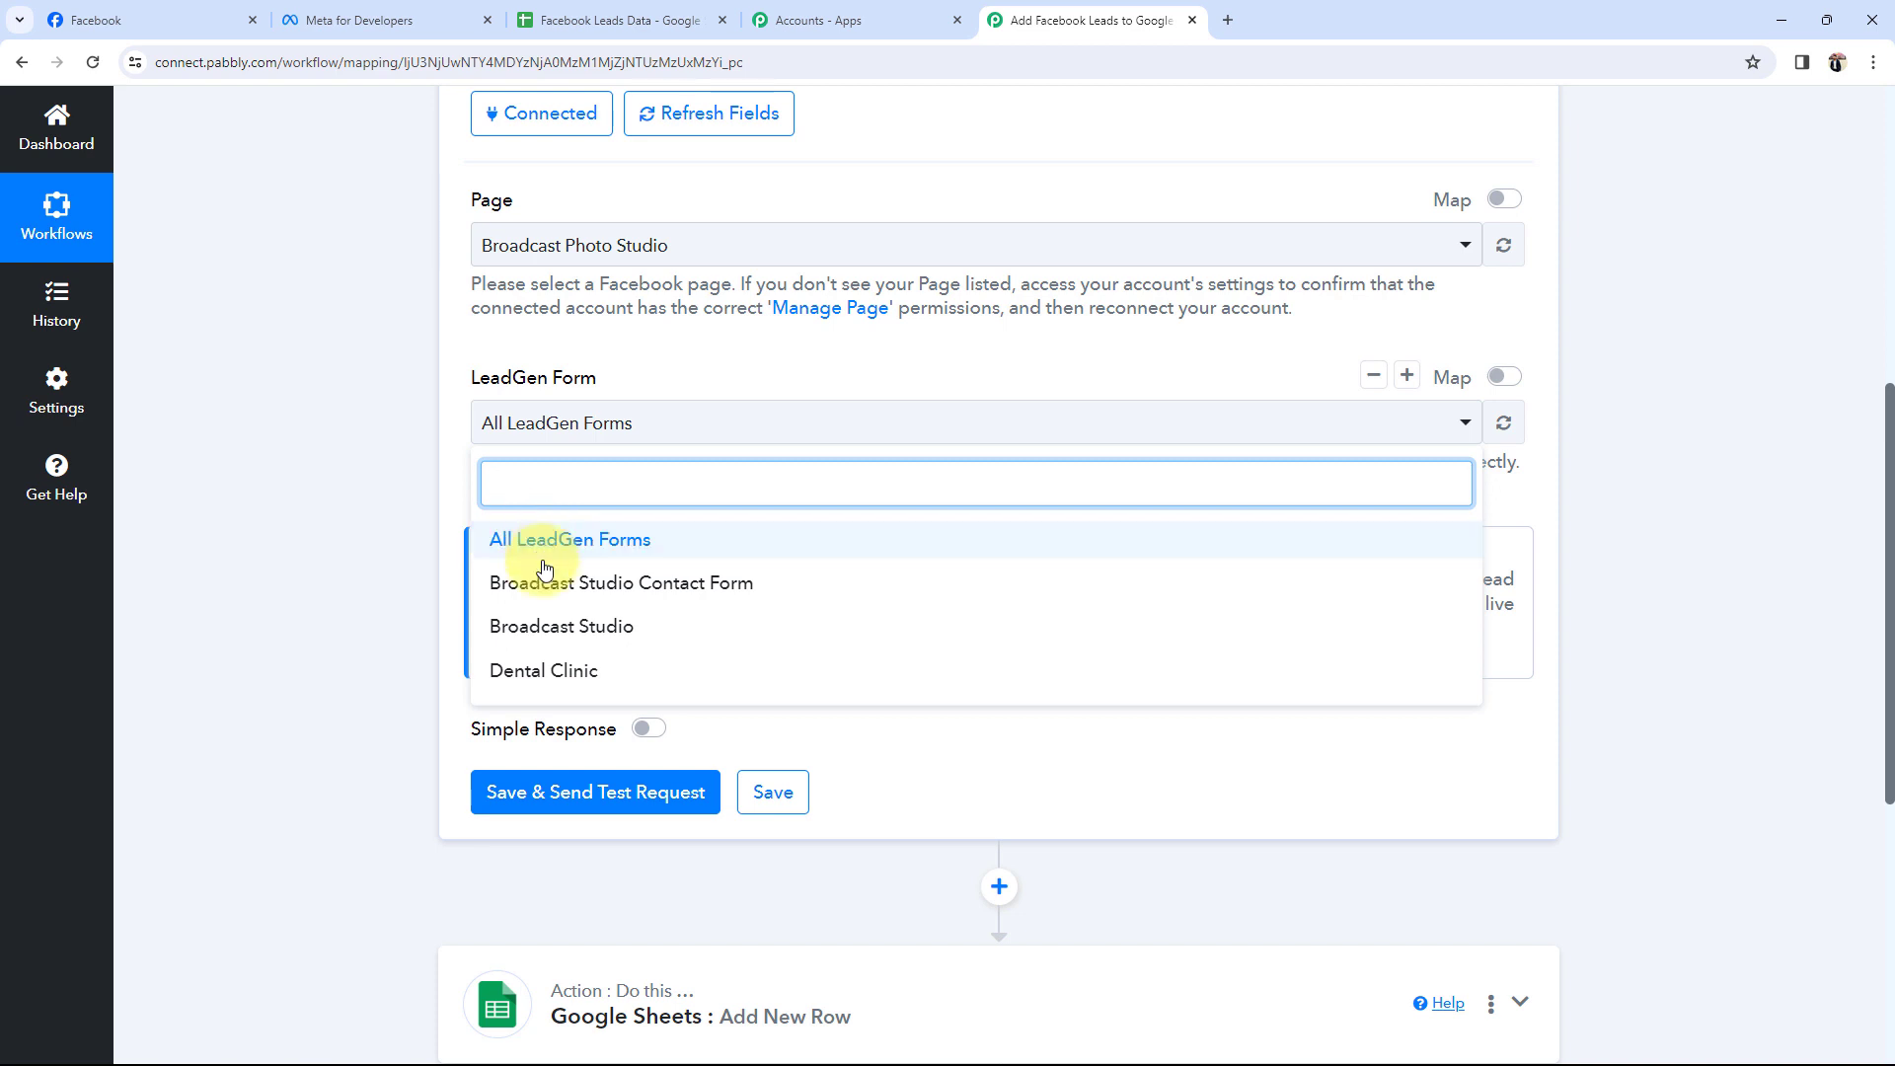
pyautogui.click(538, 625)
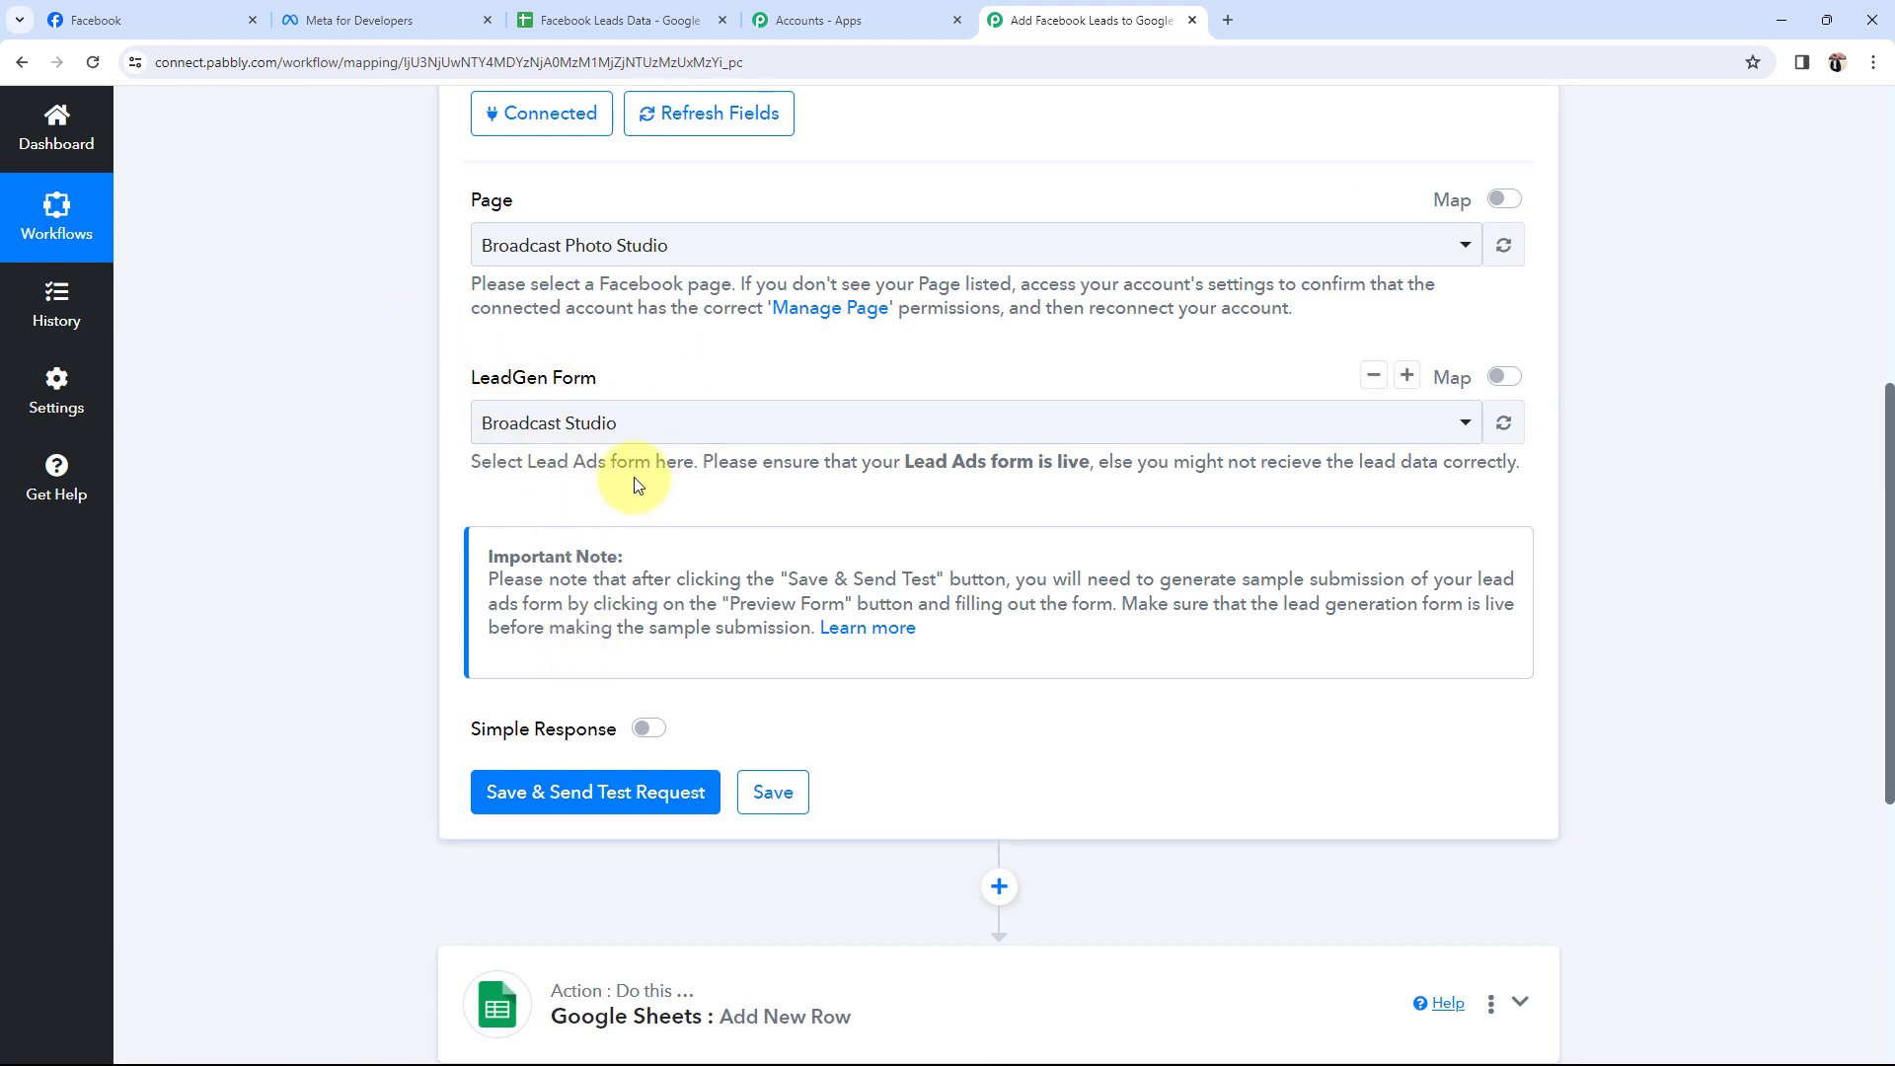
pyautogui.click(597, 795)
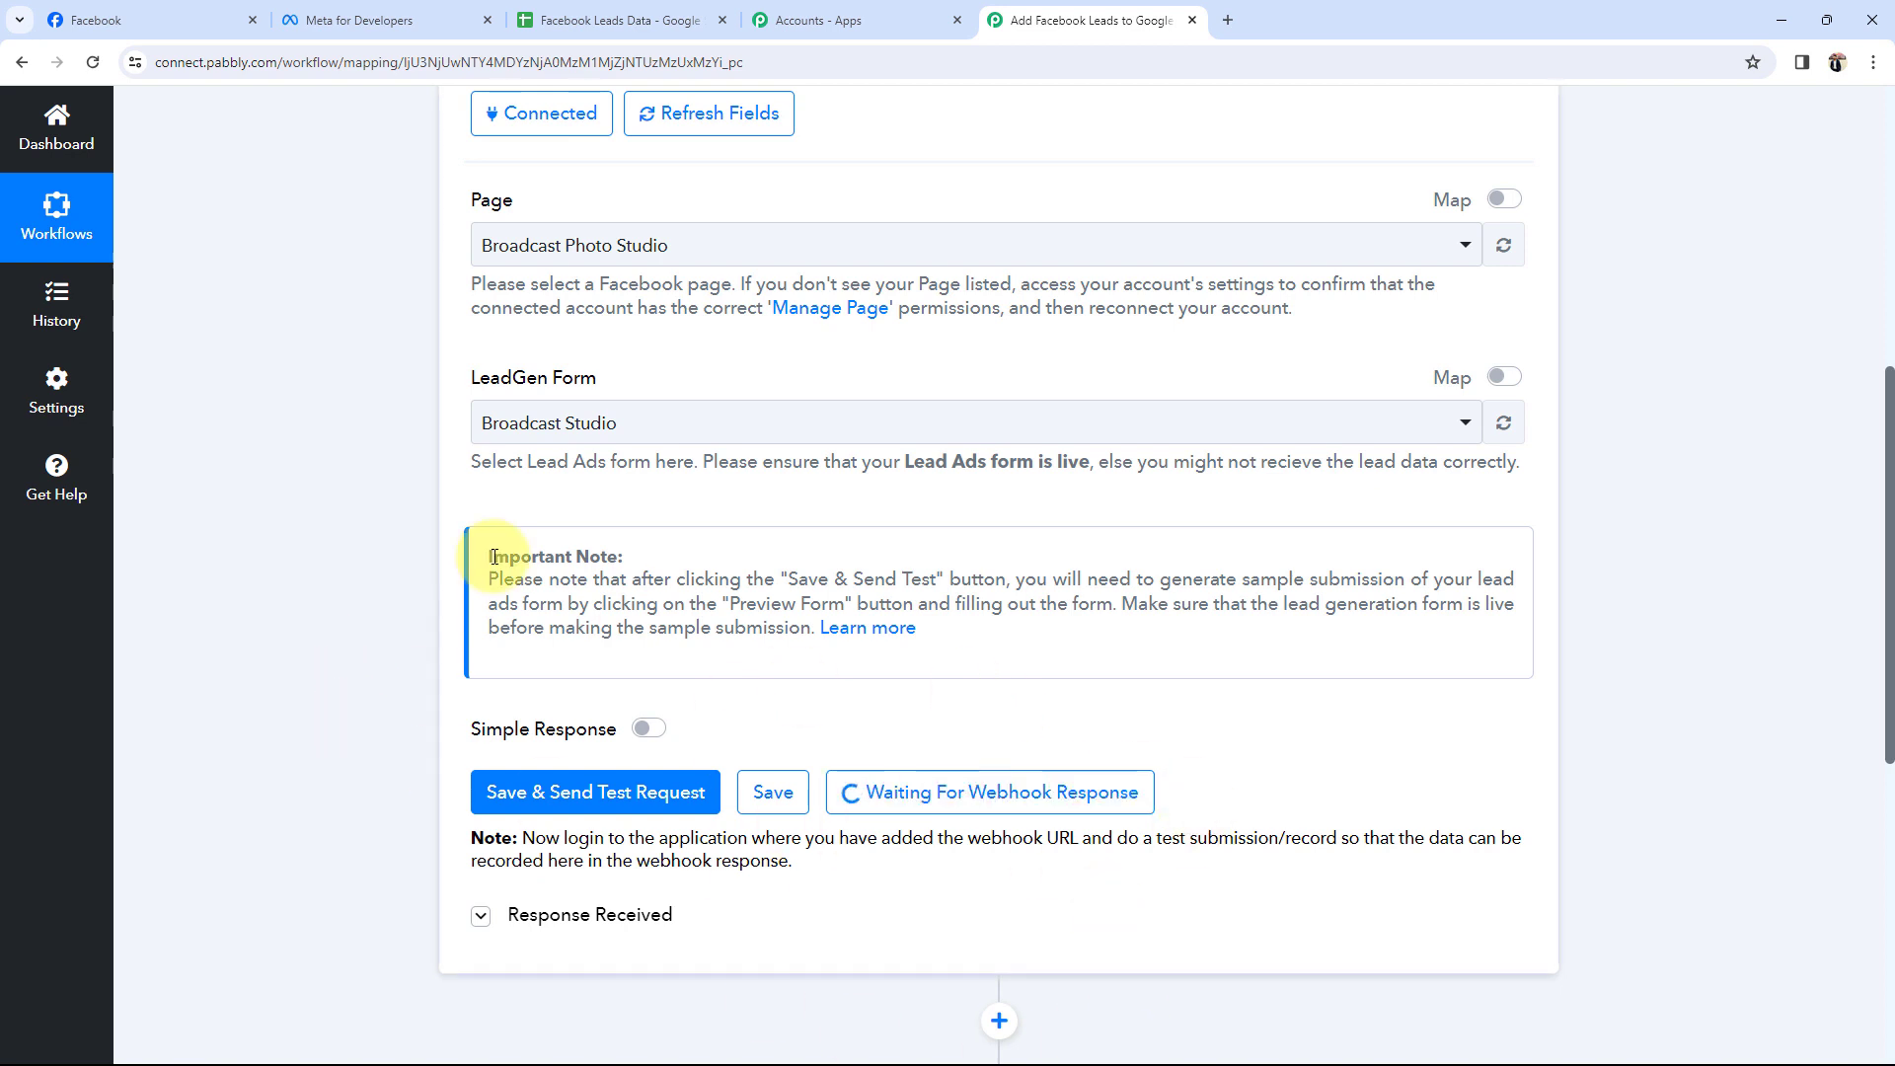
pyautogui.moveTo(492, 556); pyautogui.dragTo(747, 583)
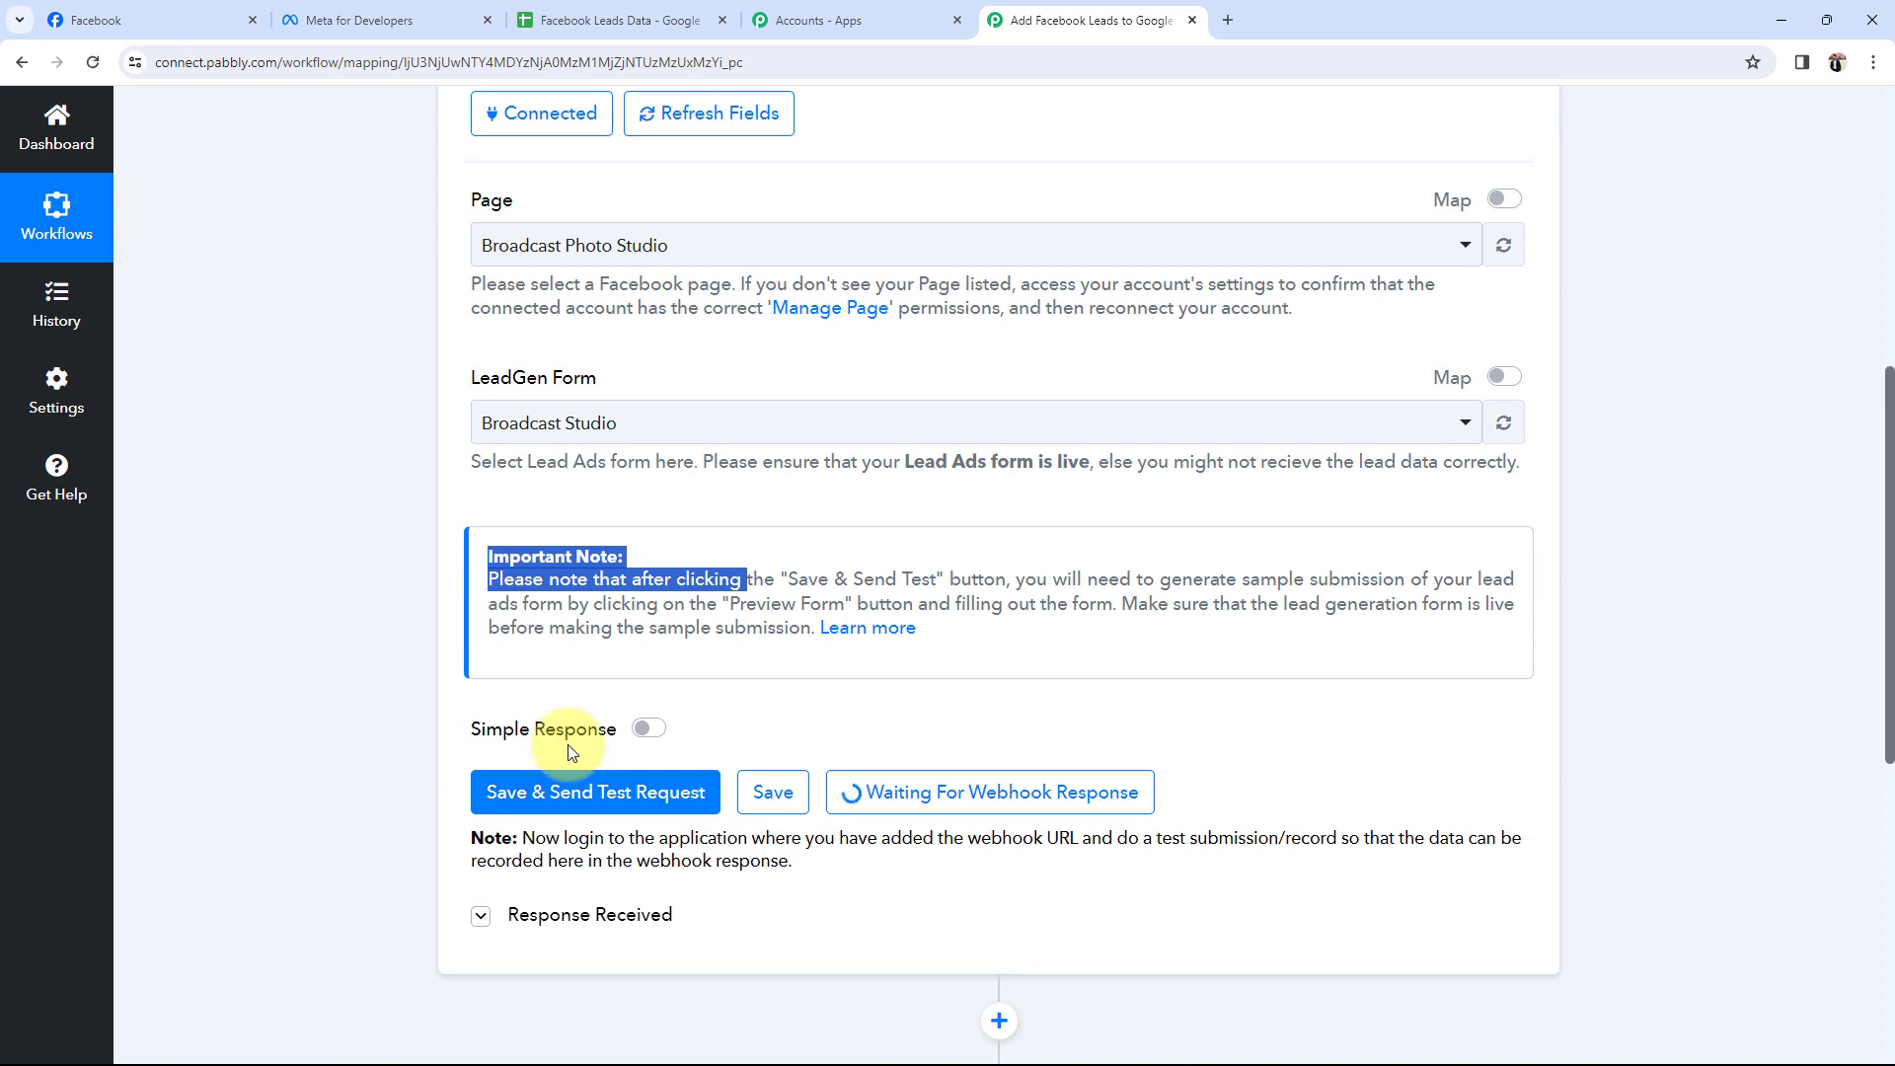
pyautogui.click(628, 648)
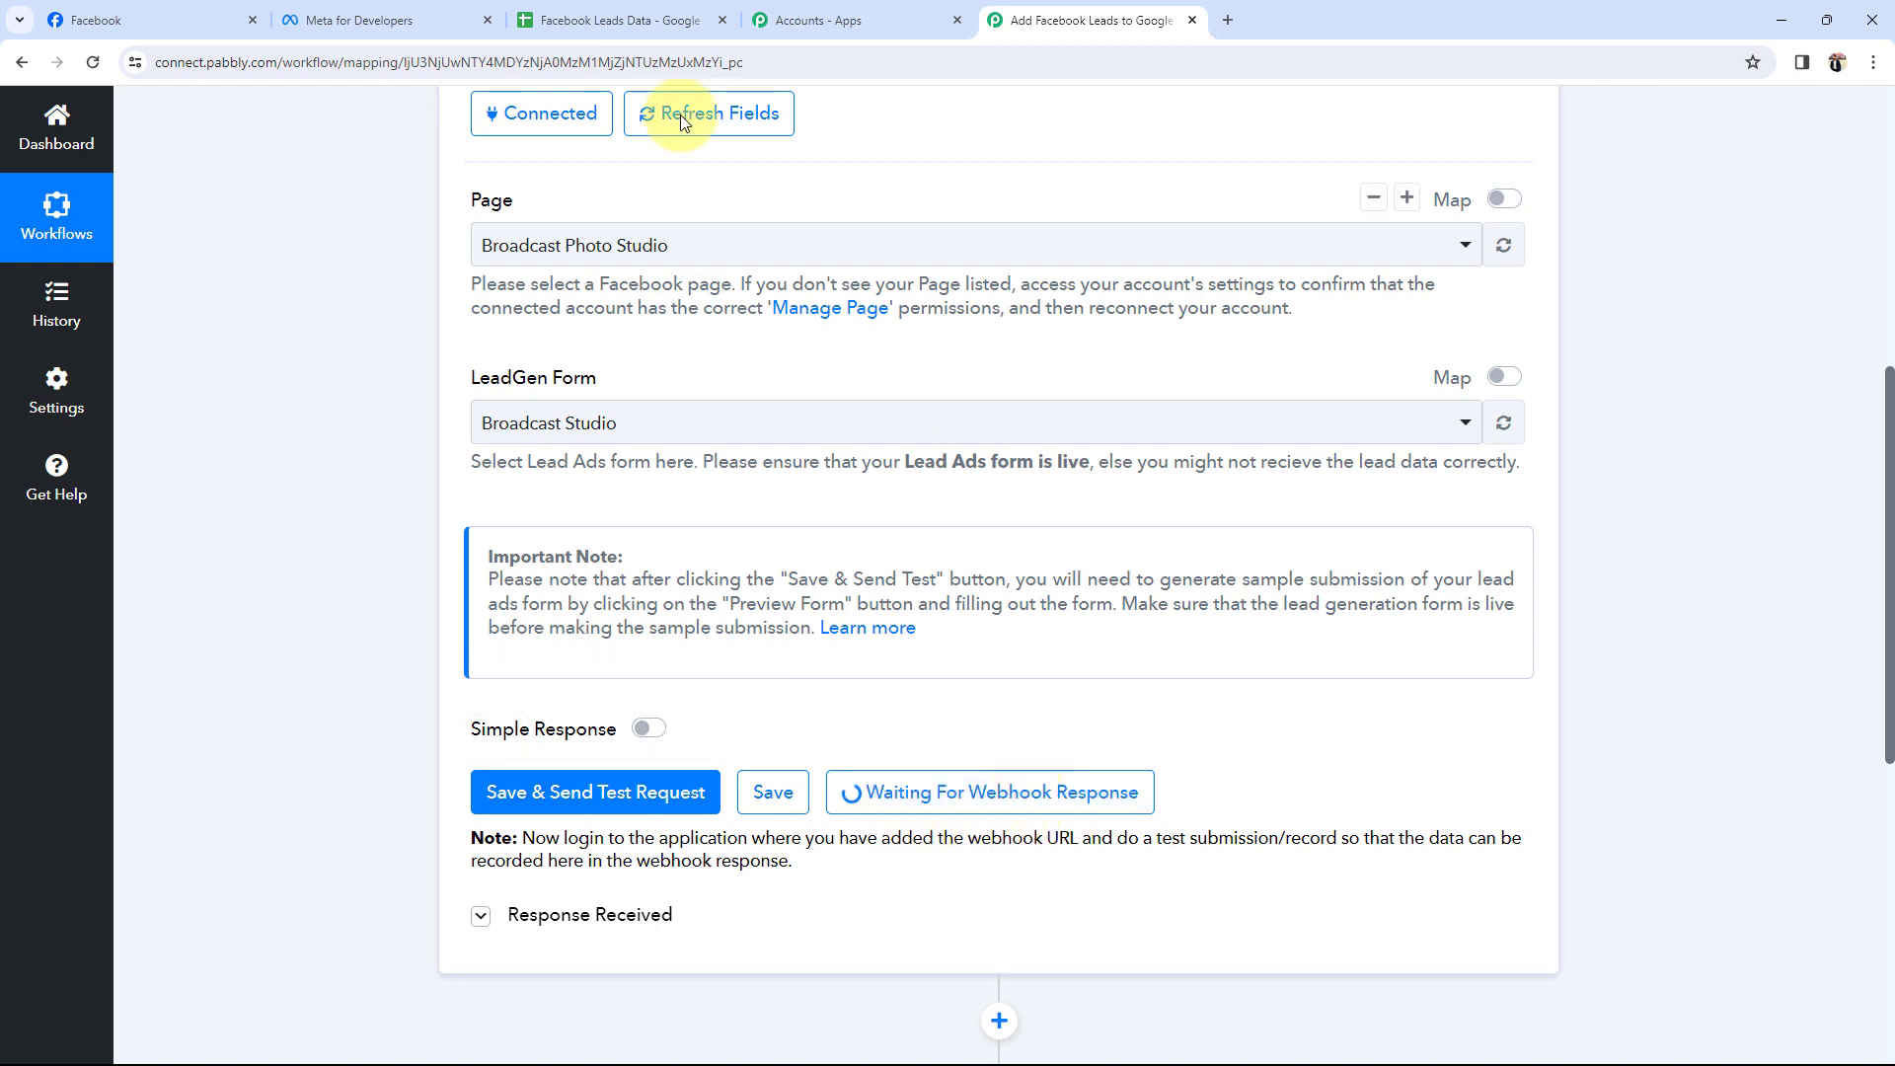
# - Switch to Meta for Developers and open the Lead Ads Testing Tool from the developer tools
pyautogui.click(363, 19)
pyautogui.click(1635, 148)
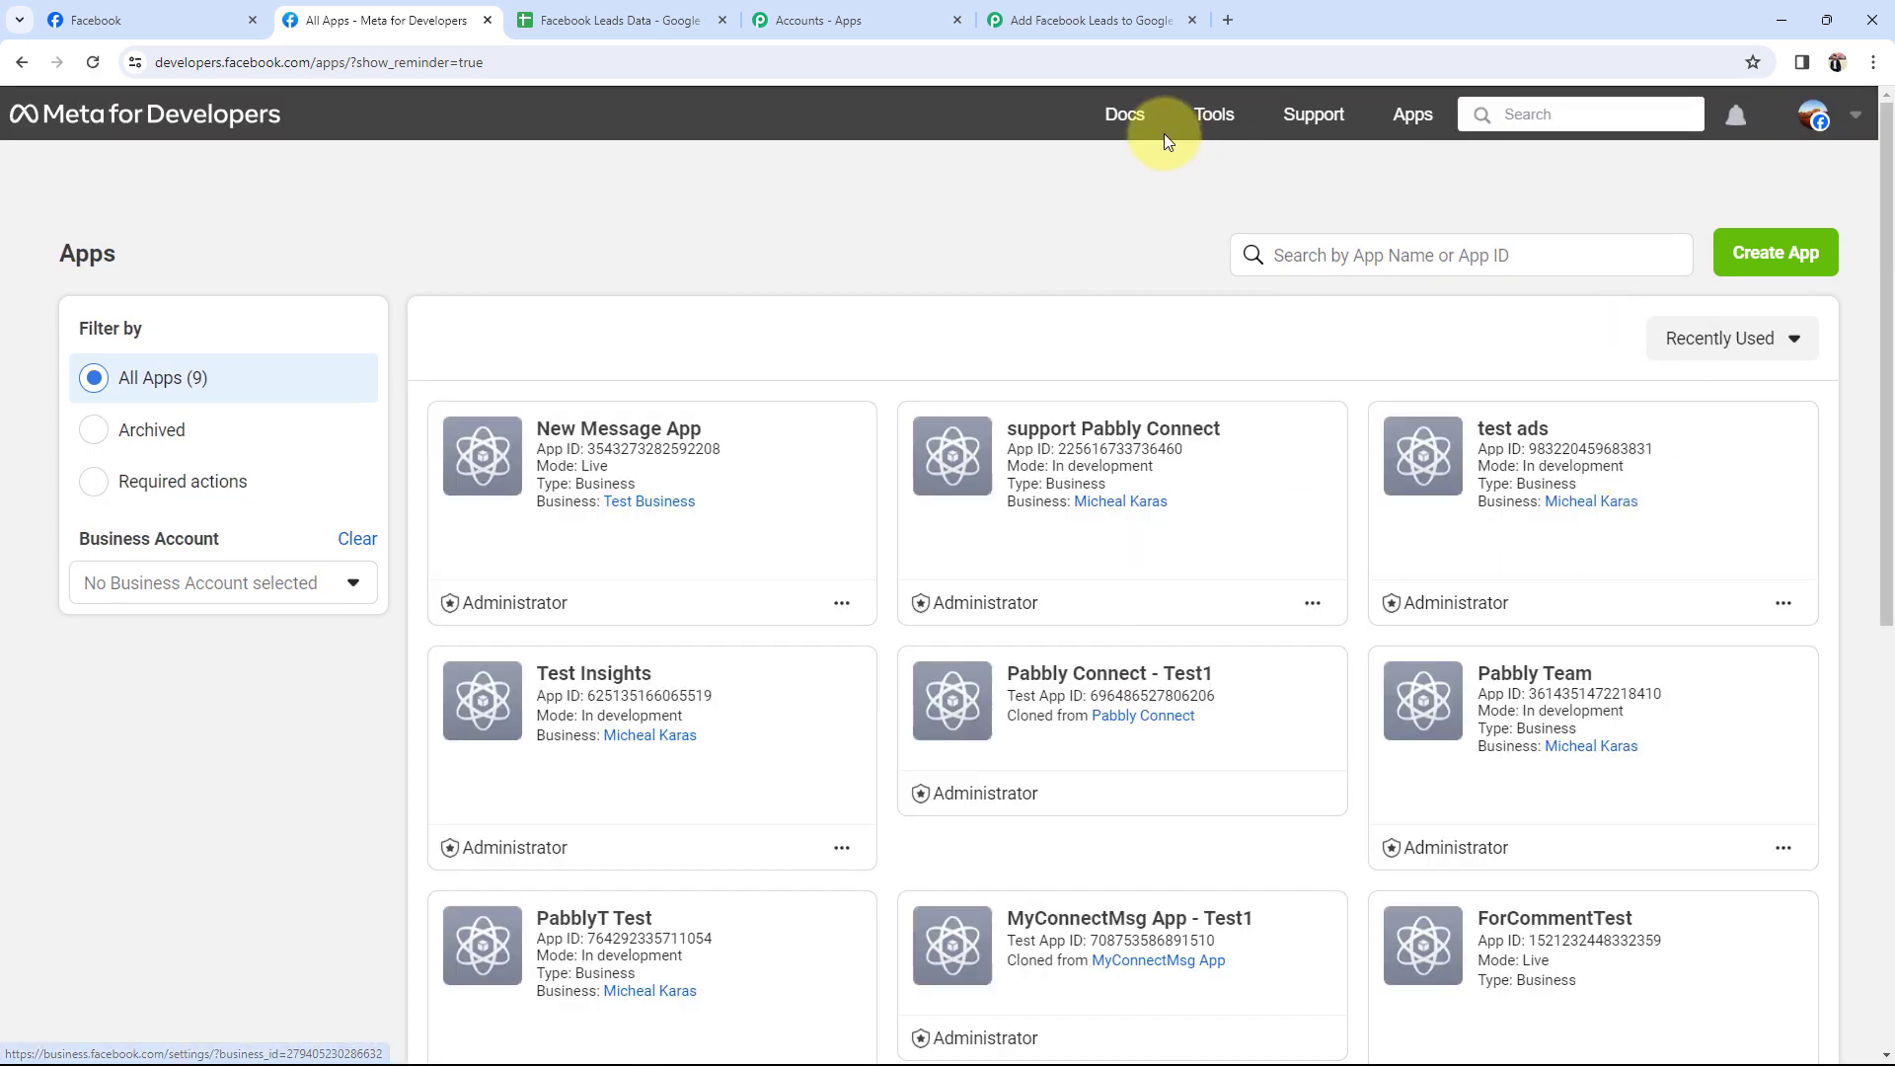
pyautogui.click(1214, 115)
pyautogui.scroll(-7, 330, 612)
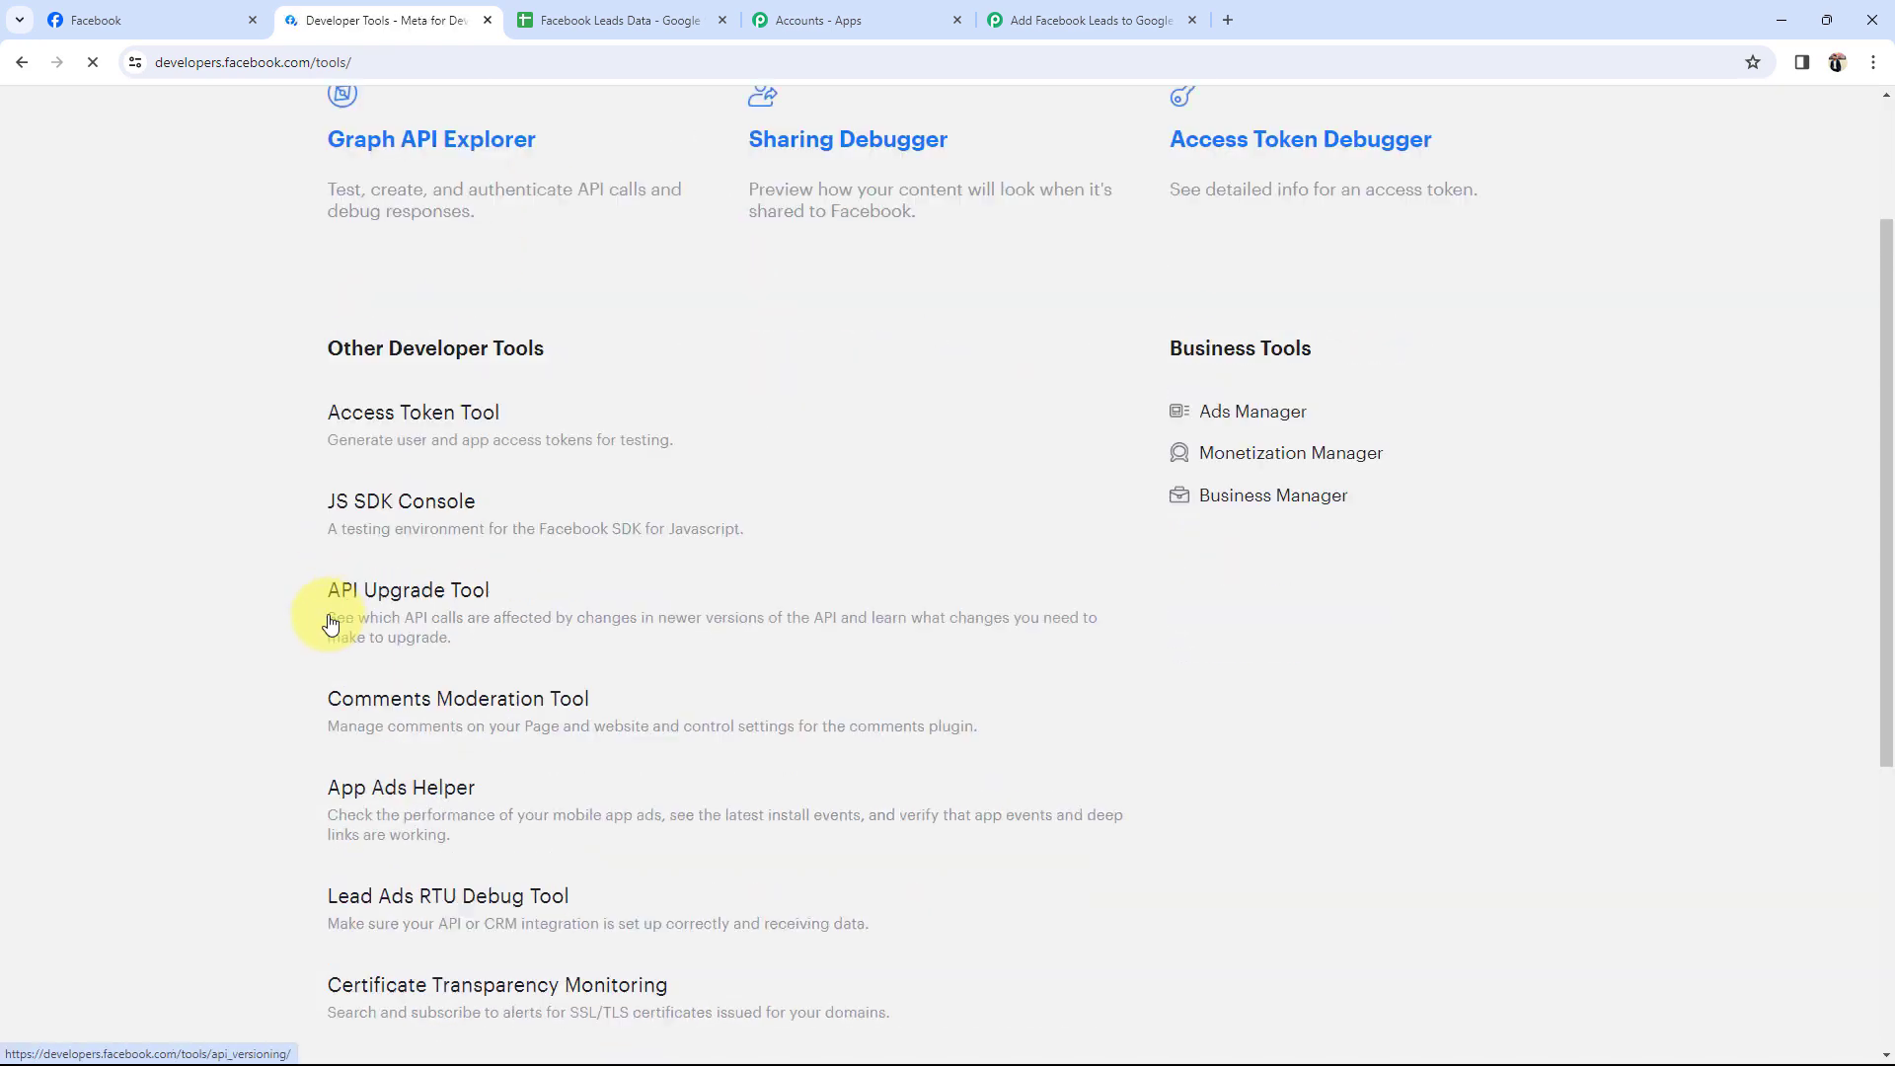
pyautogui.scroll(-4, 326, 863)
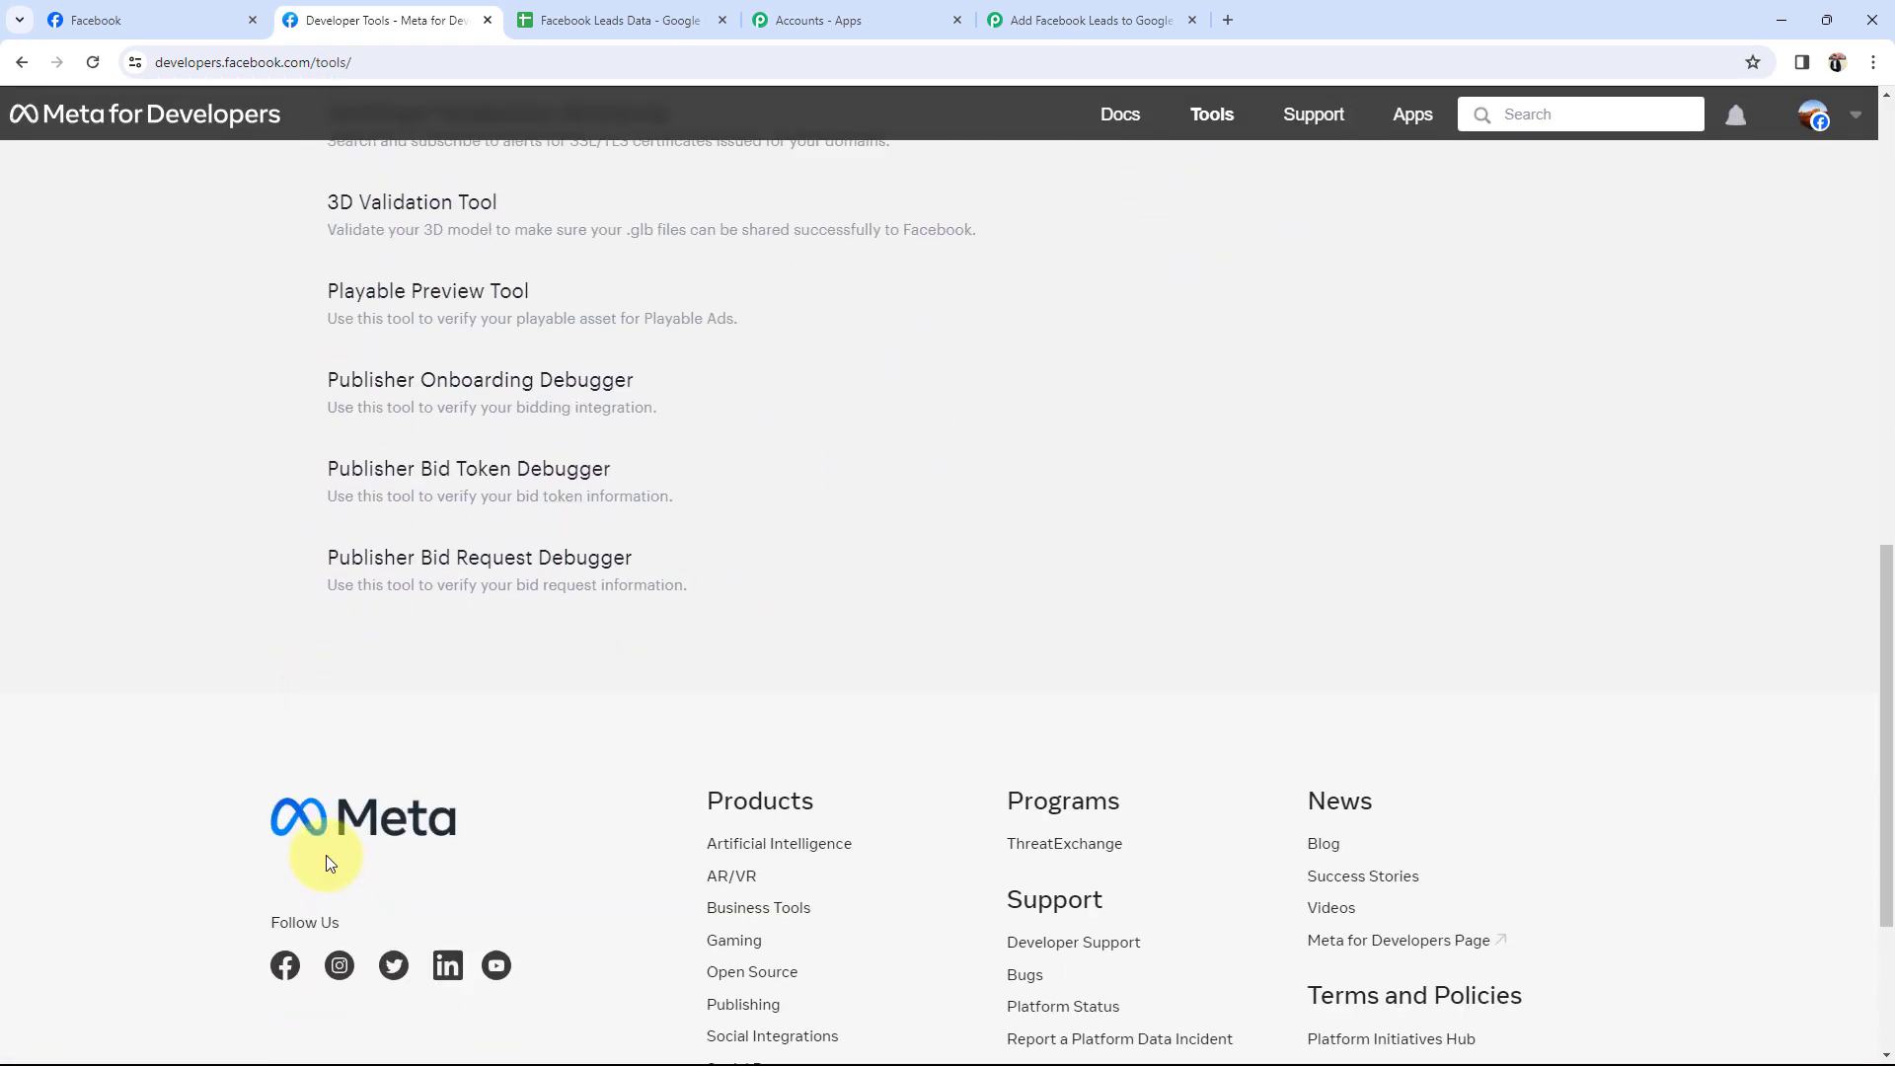
pyautogui.scroll(5, 336, 790)
pyautogui.click(376, 513)
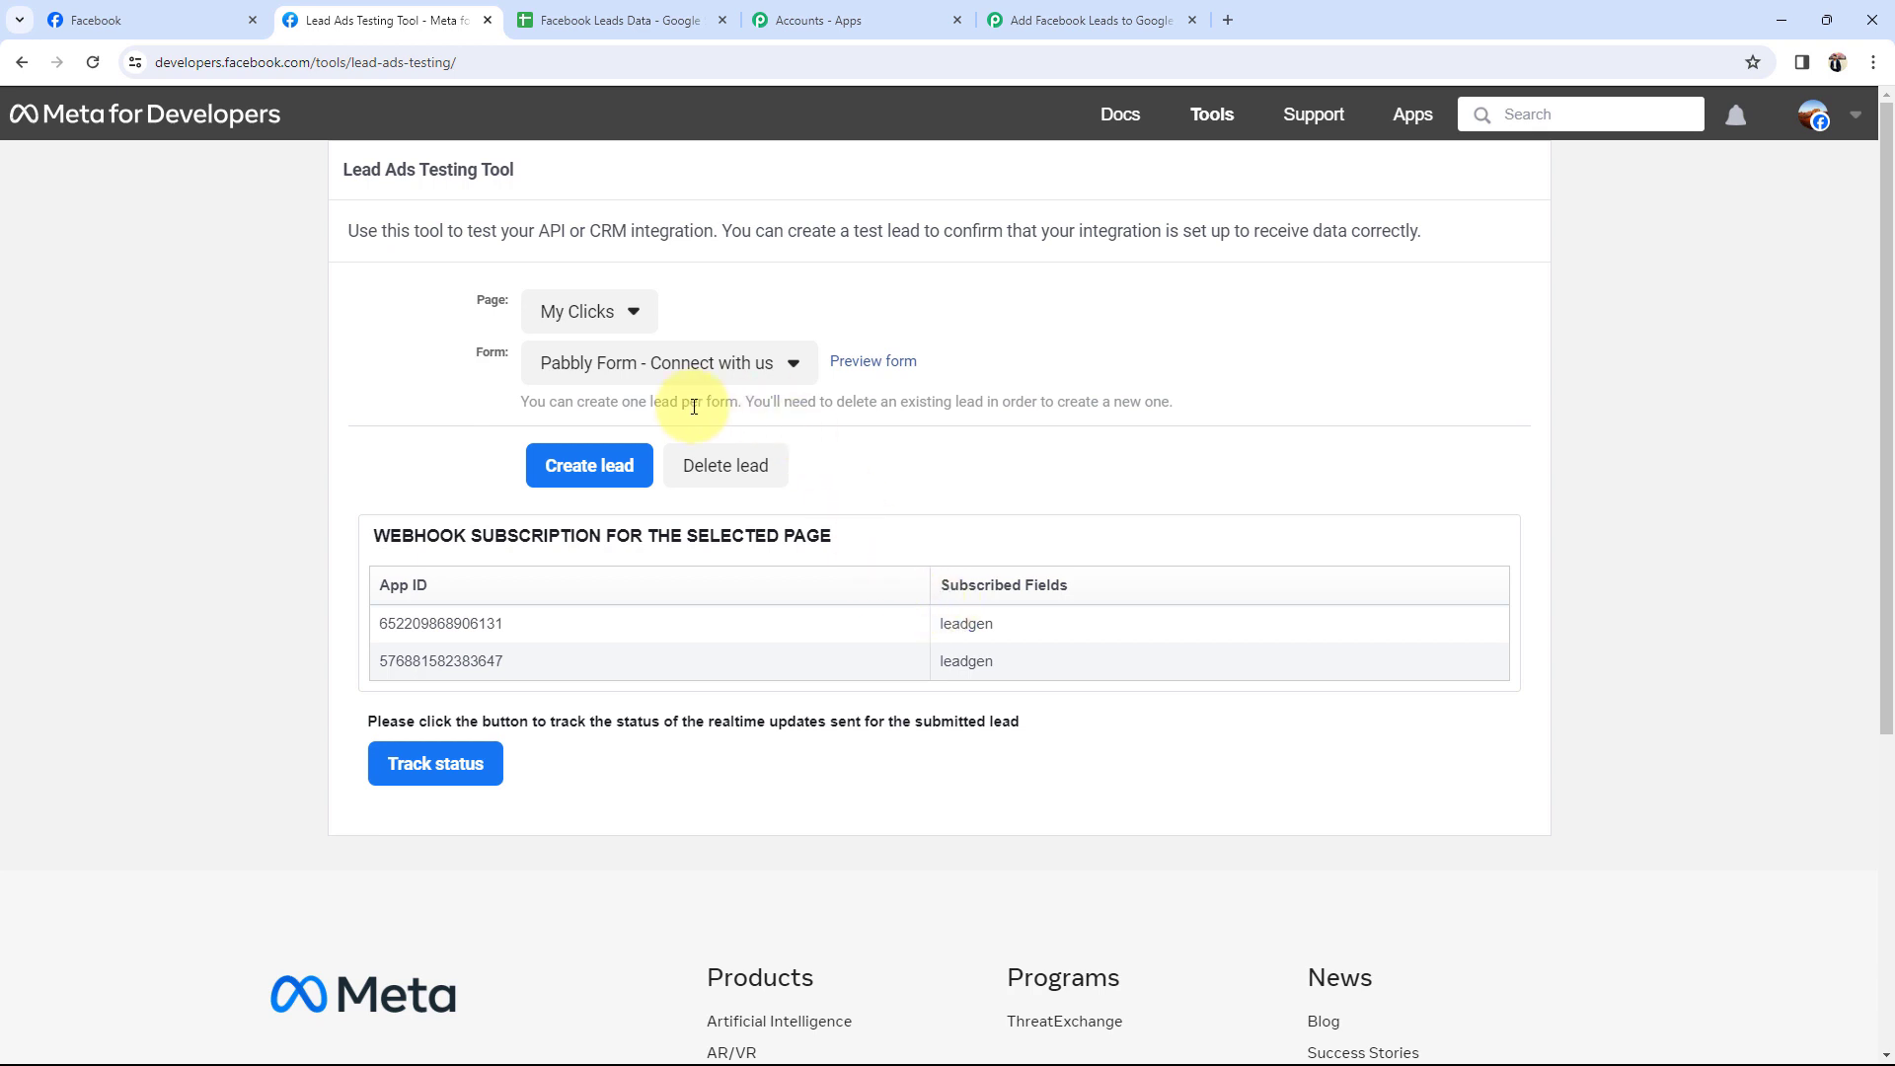
# - Find Broadcast Photo Studio by searching the page list for "broad" and select it as the page to test
pyautogui.hotkey('ctrl', 'f')
pyautogui.click(597, 311)
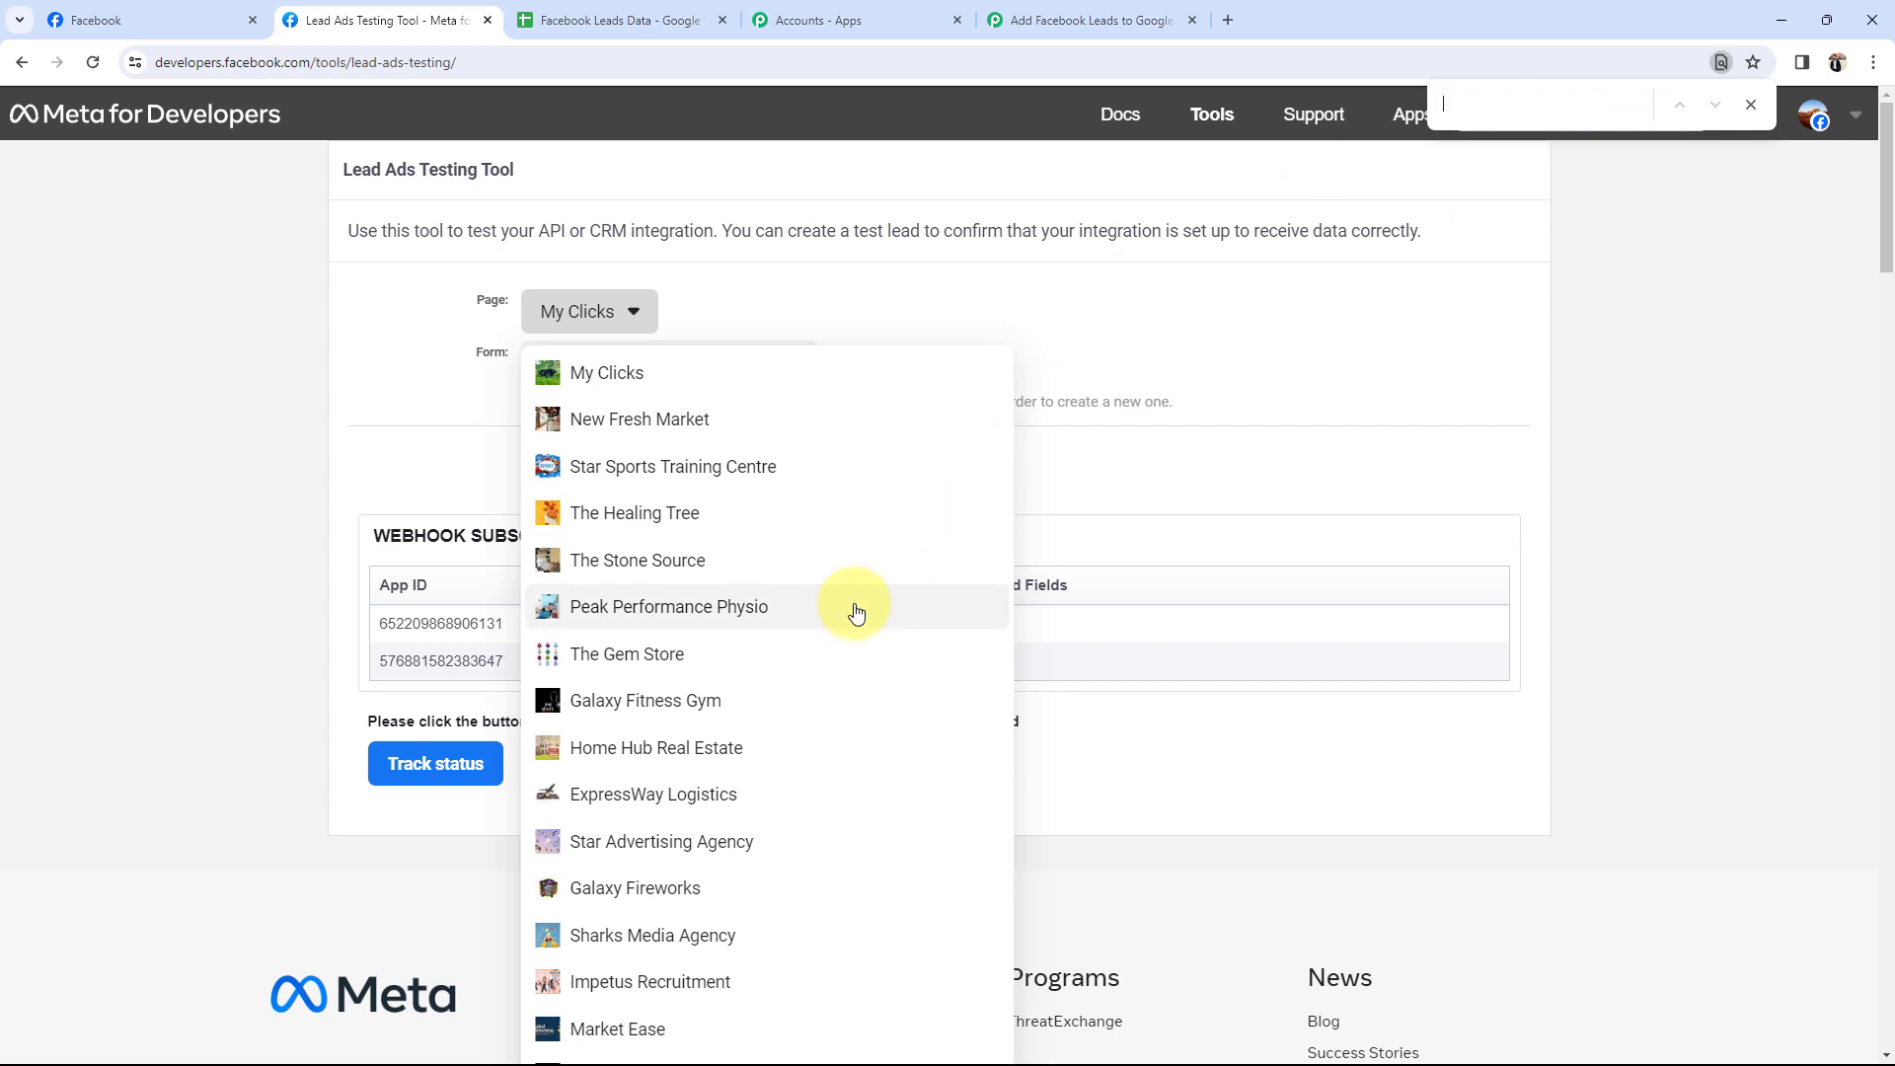
pyautogui.write('oad')
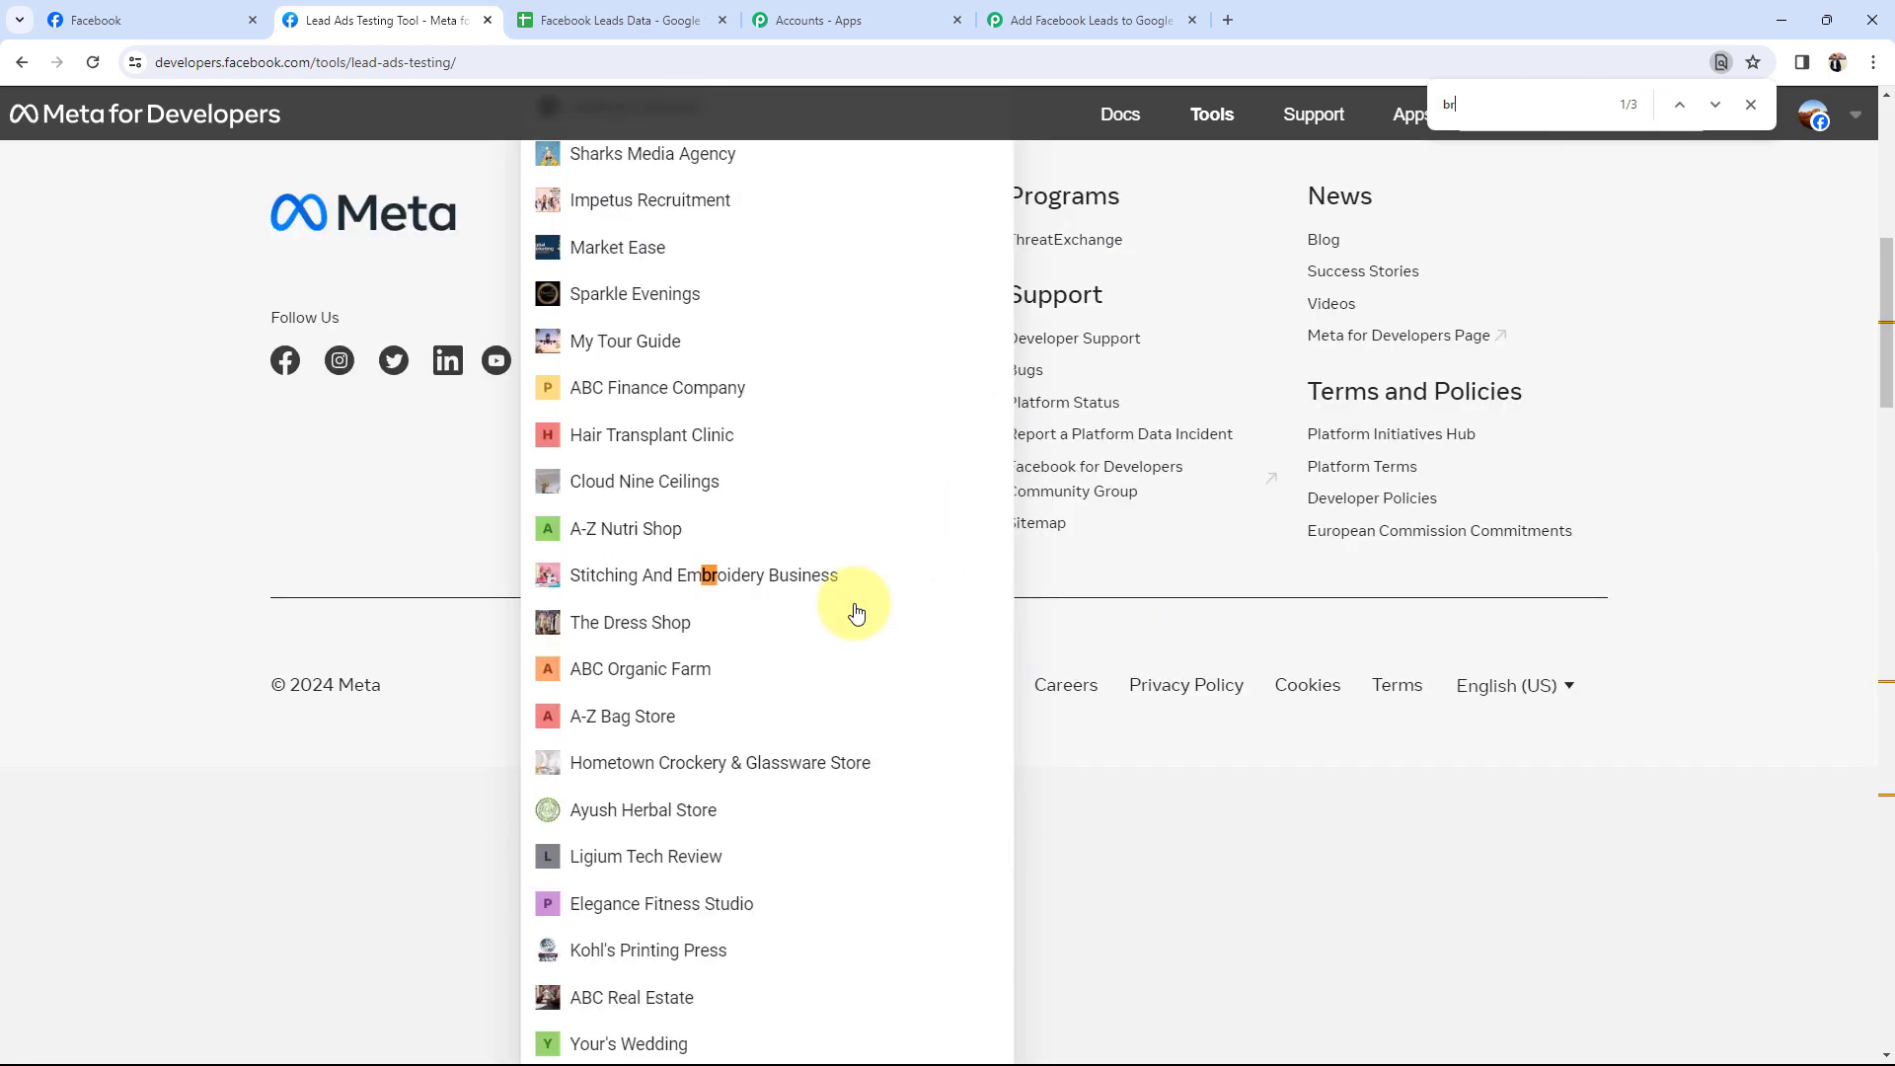
pyautogui.click(740, 577)
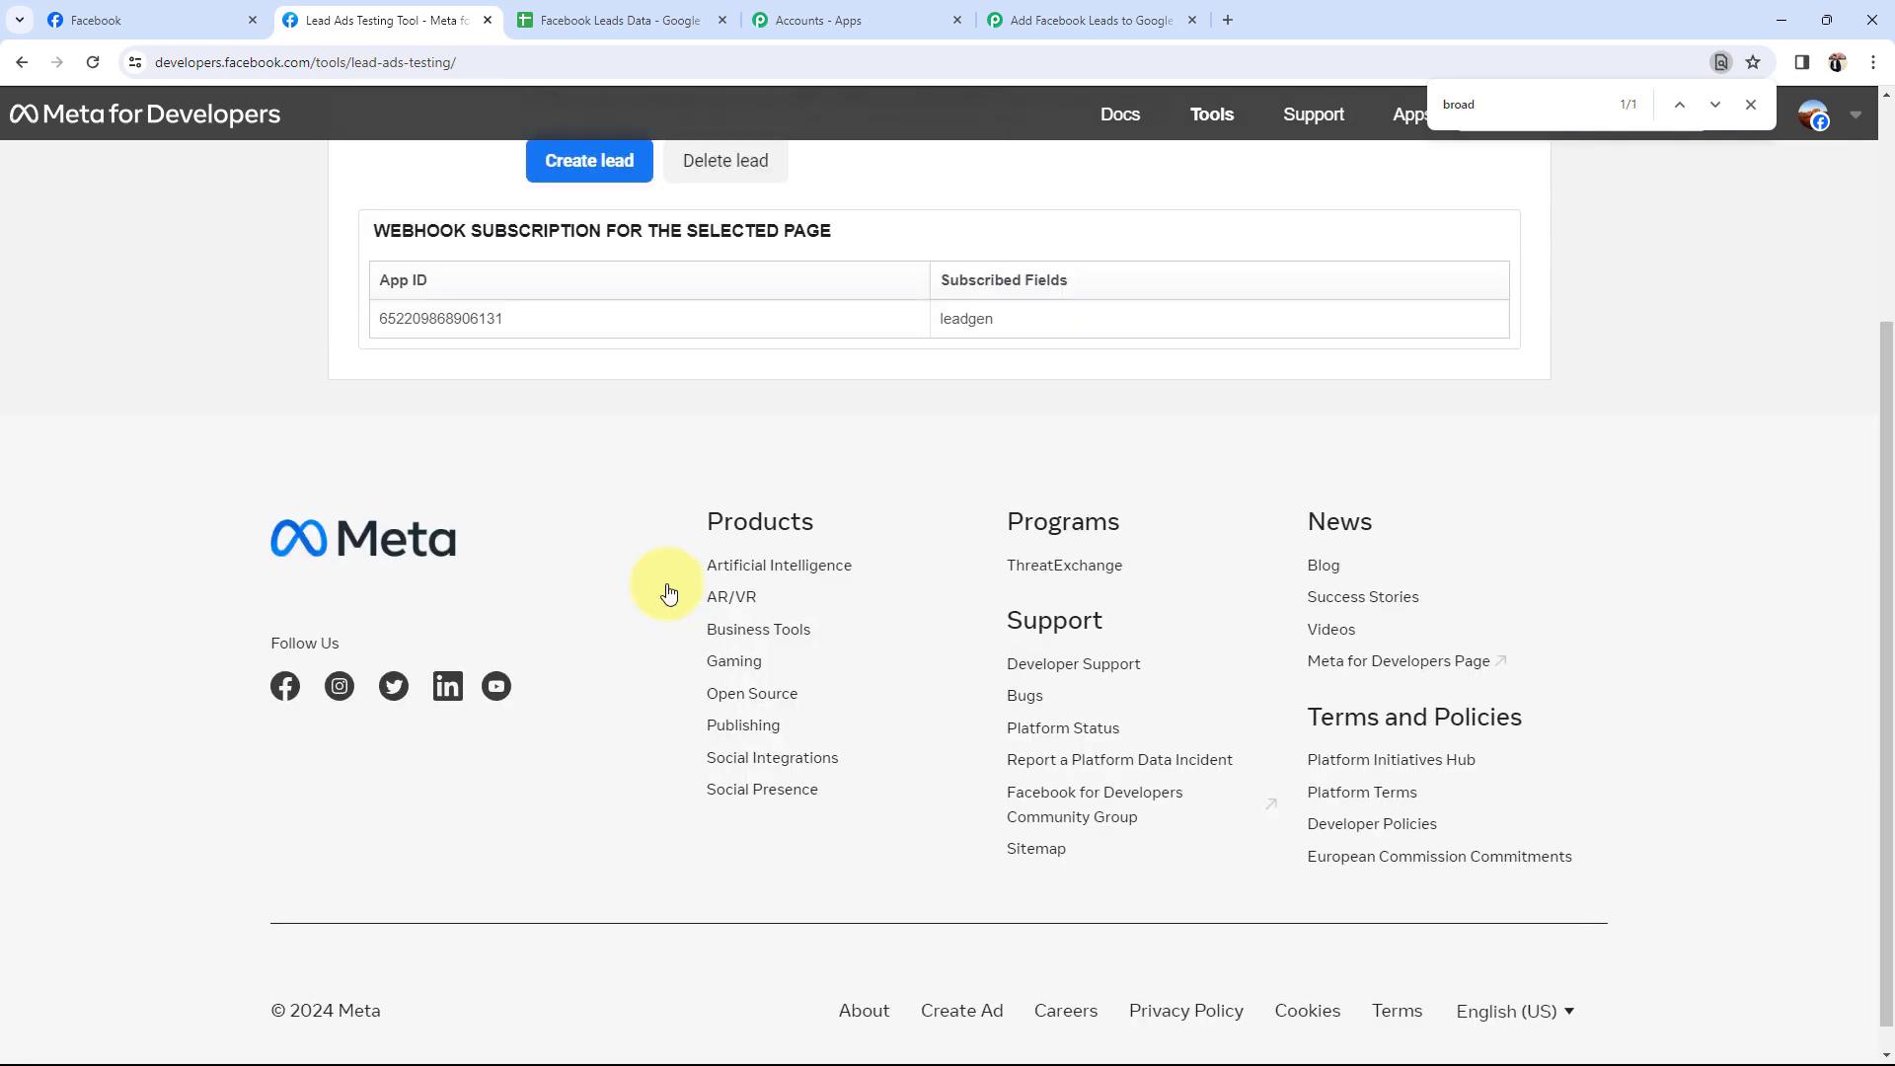
pyautogui.scroll(3, 636, 567)
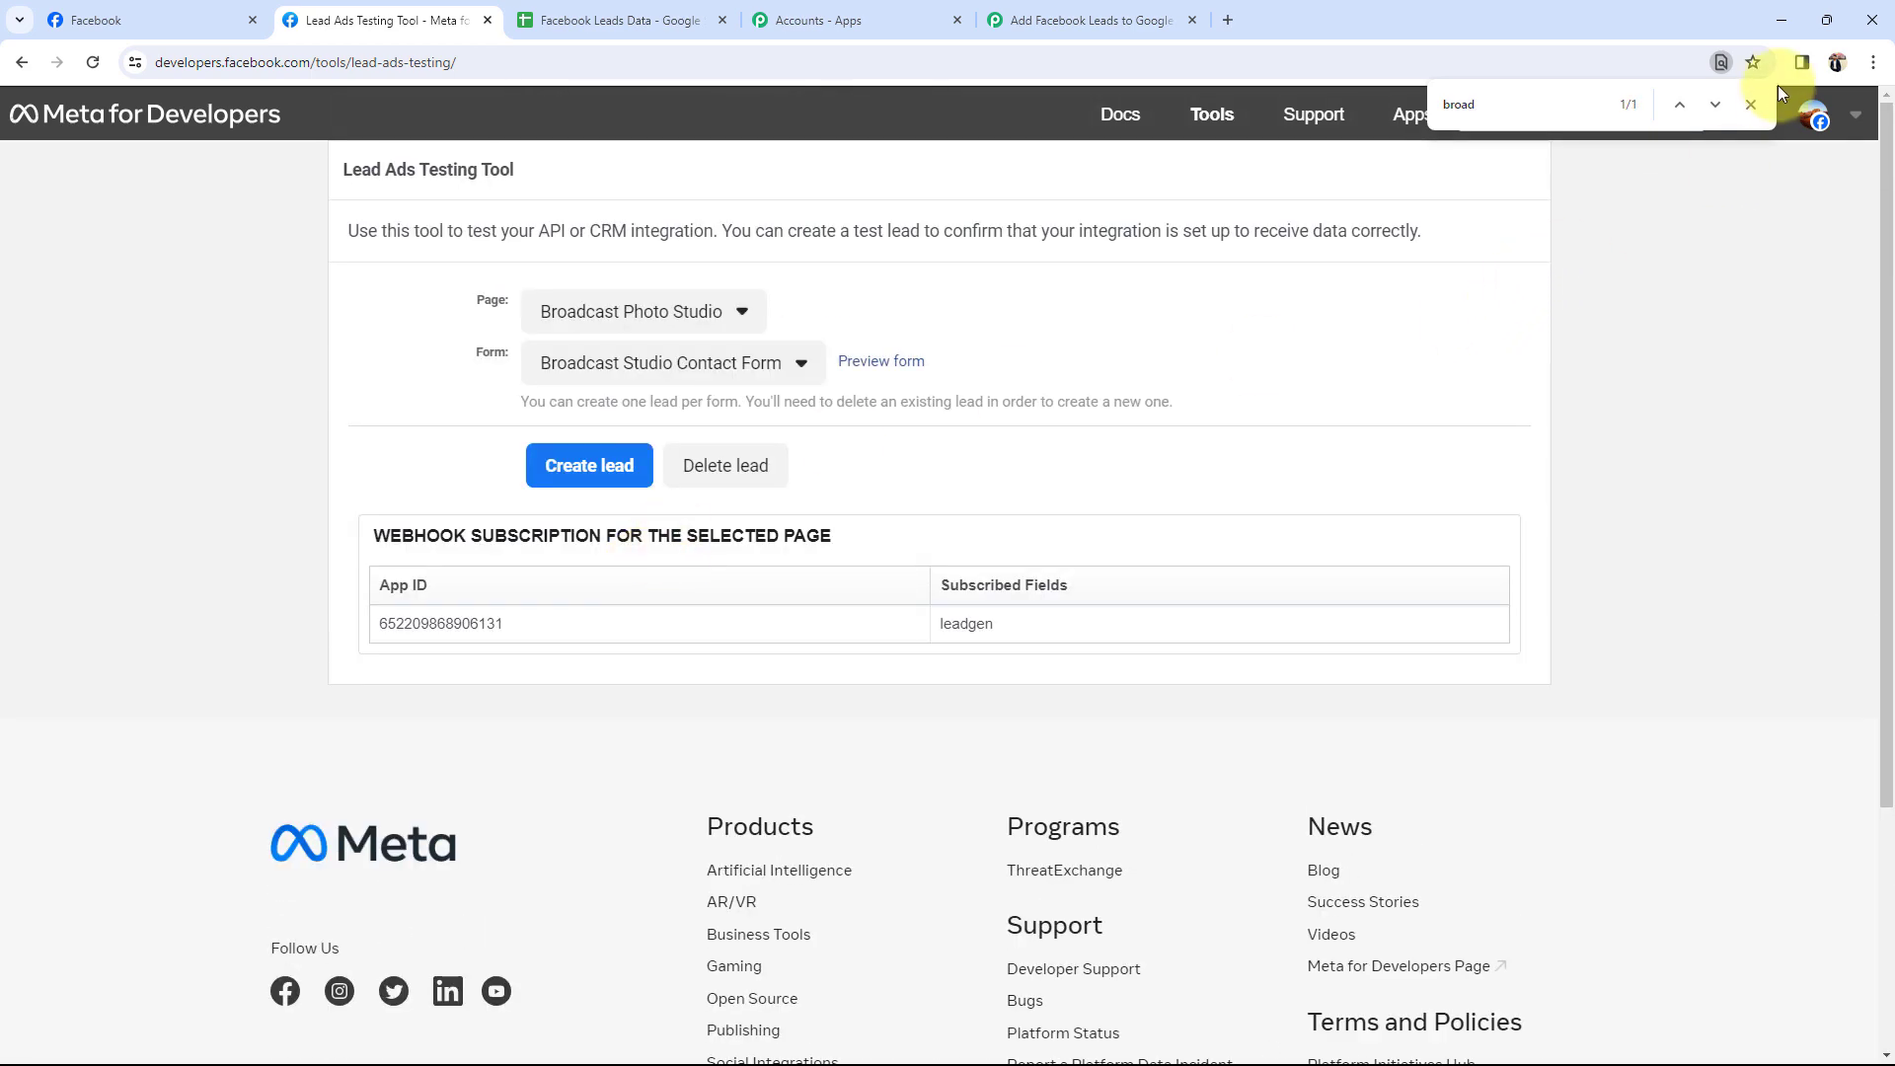
pyautogui.click(1751, 104)
# - Select Broadcast Studio as the lead form for the test
pyautogui.click(621, 365)
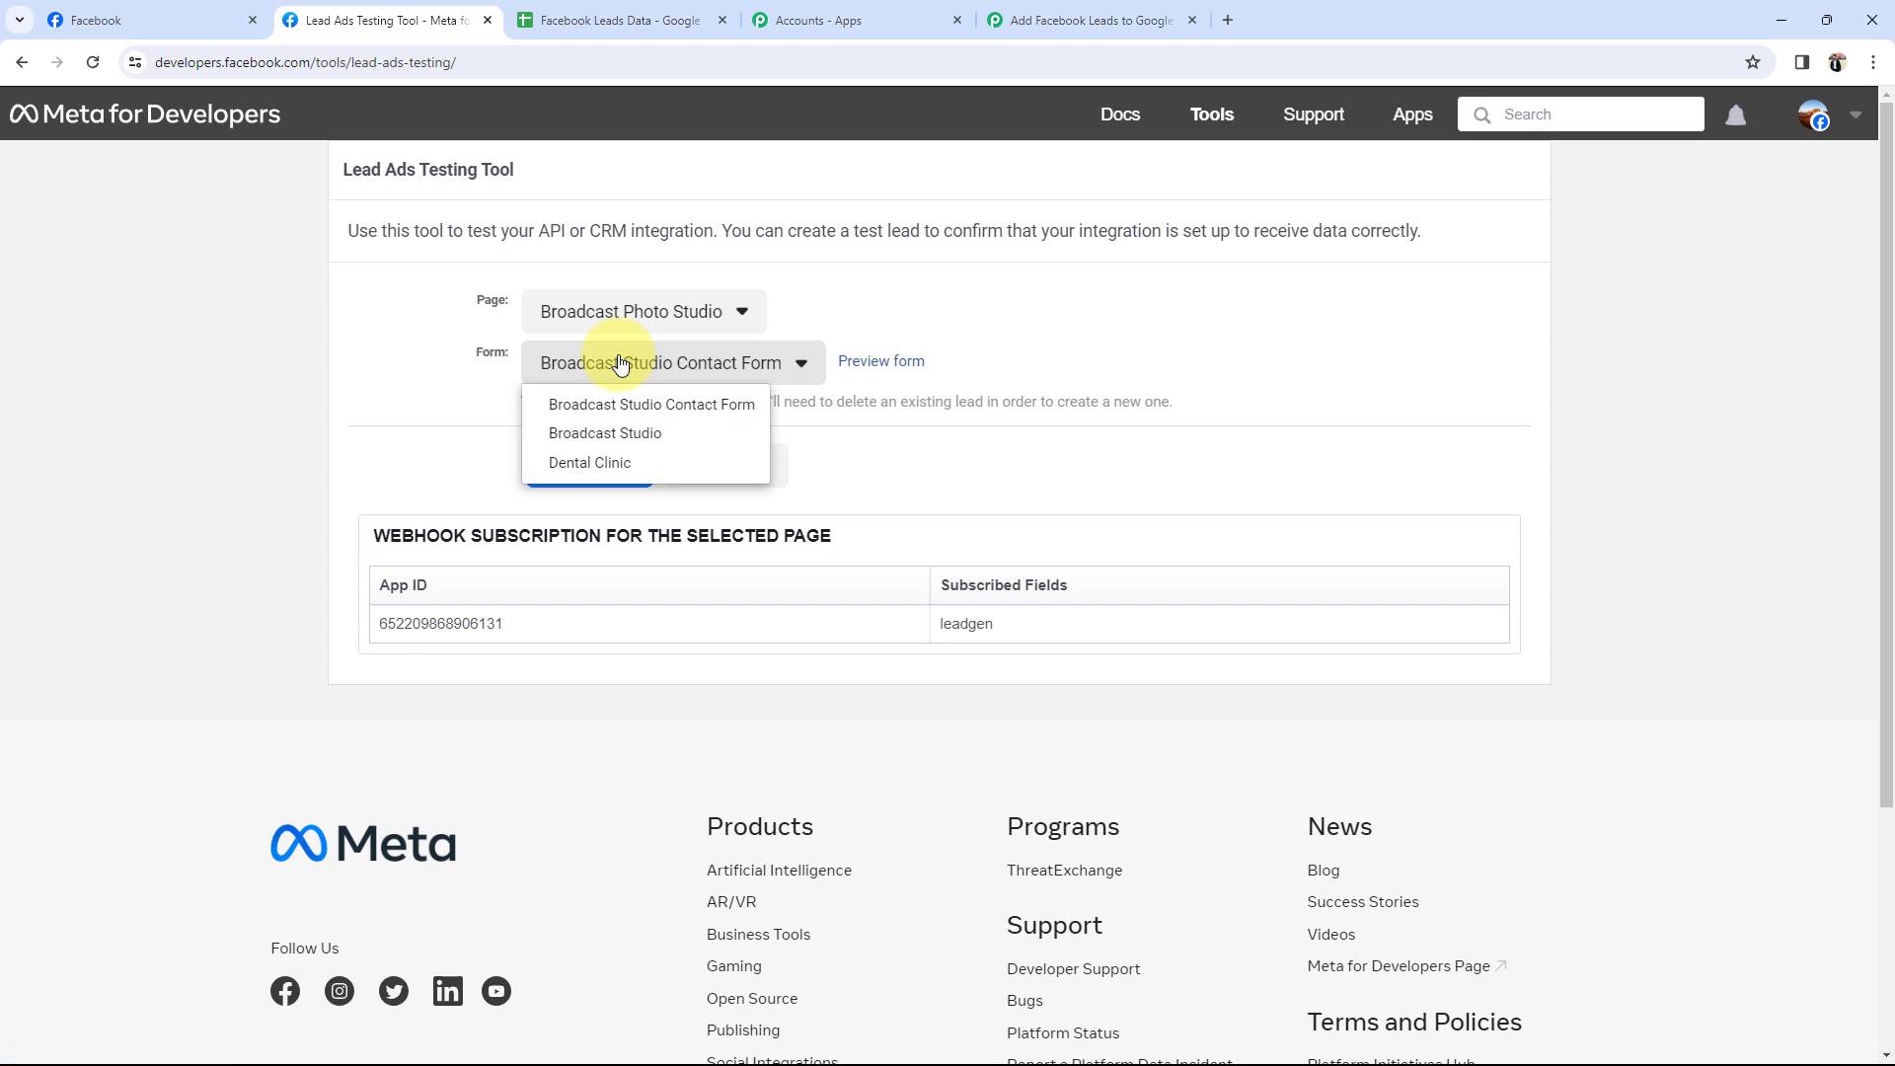
pyautogui.moveTo(656, 410)
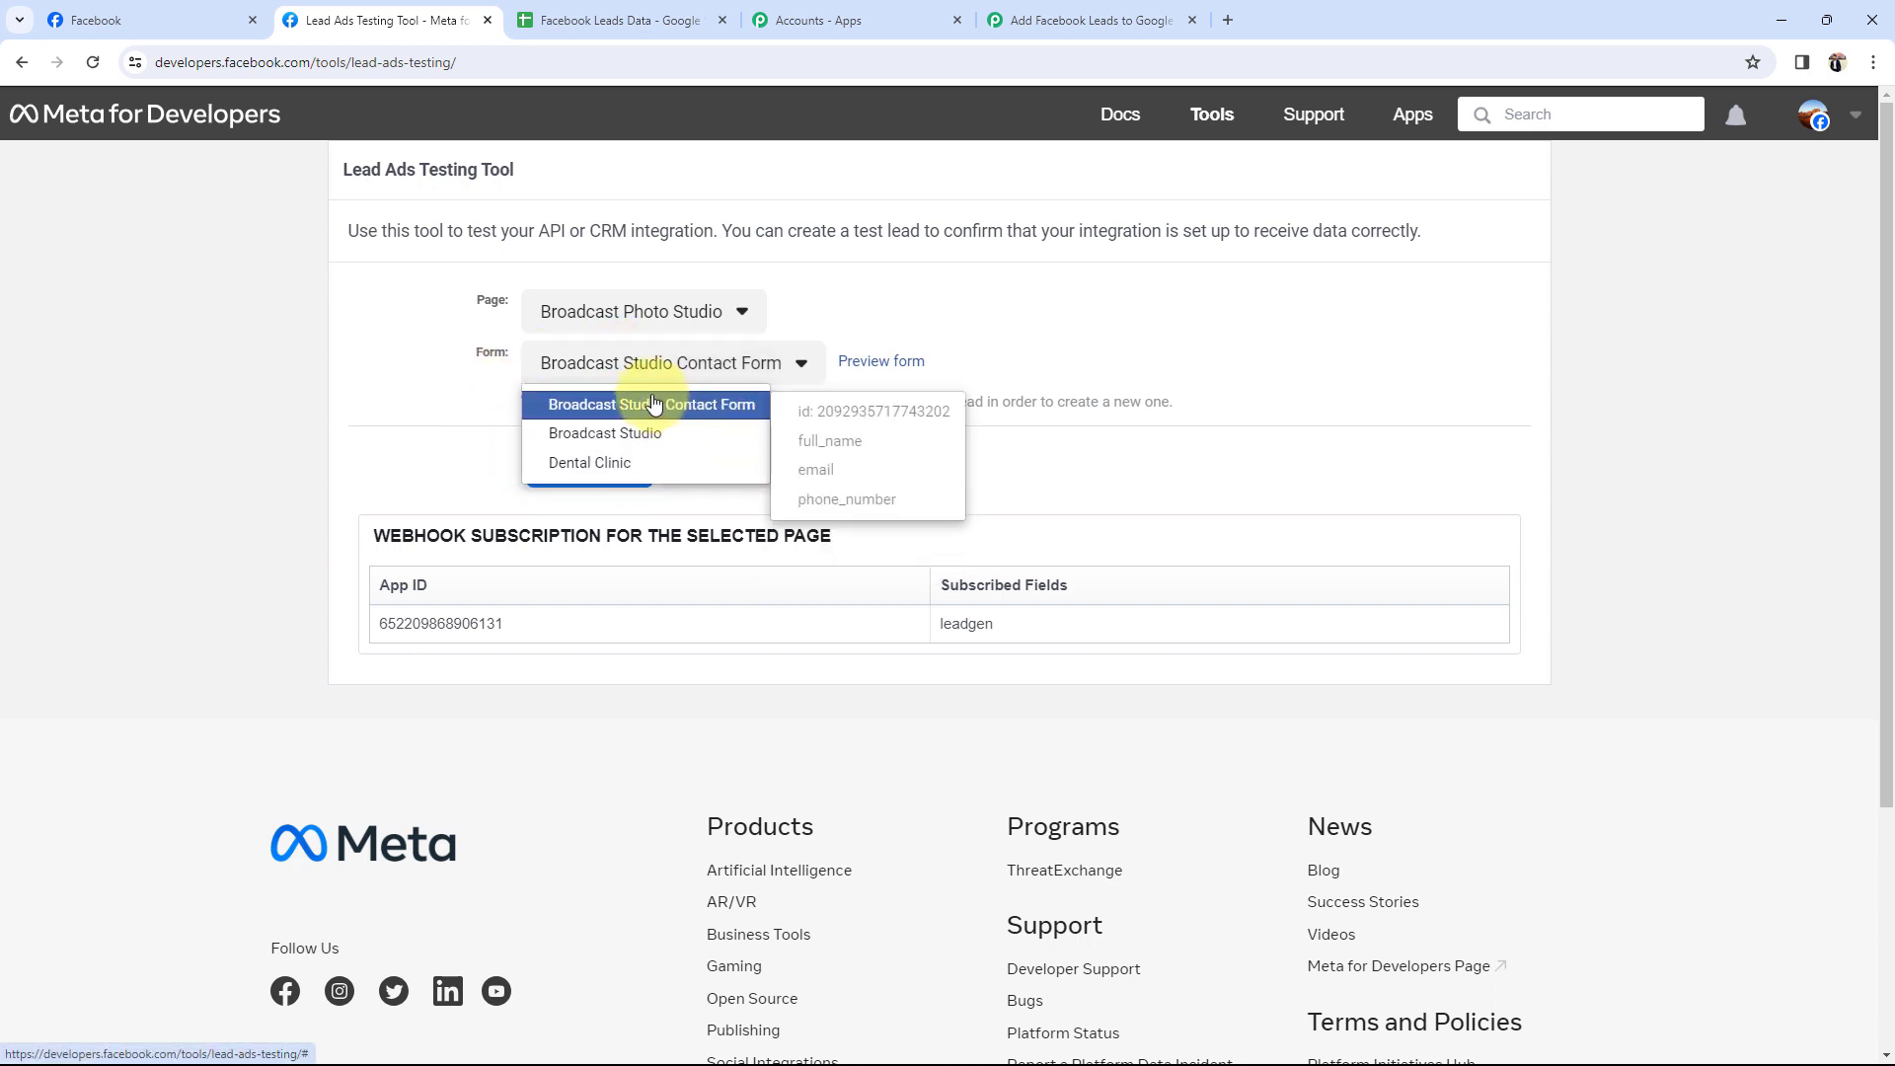
pyautogui.click(633, 432)
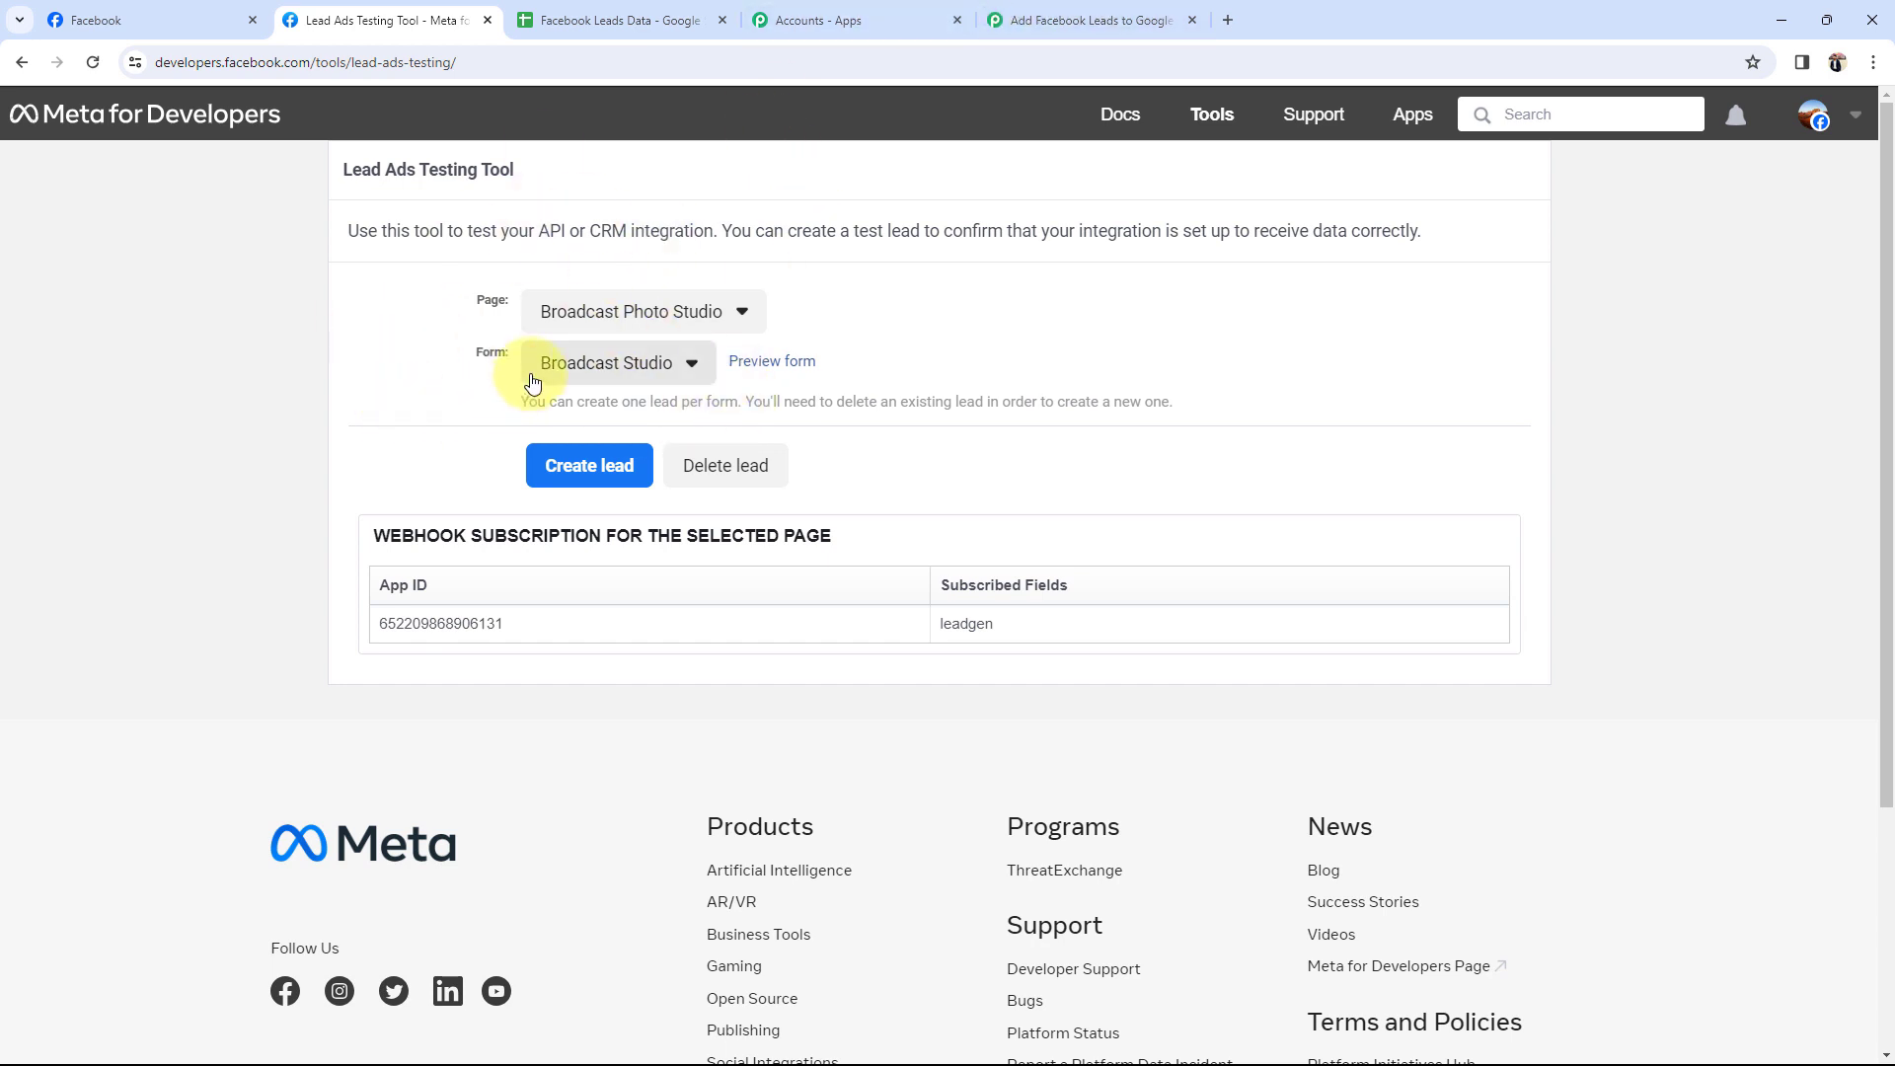
# - Preview the form, fill in the test lead's full name, email and phone number, submit it and close the form
pyautogui.click(774, 362)
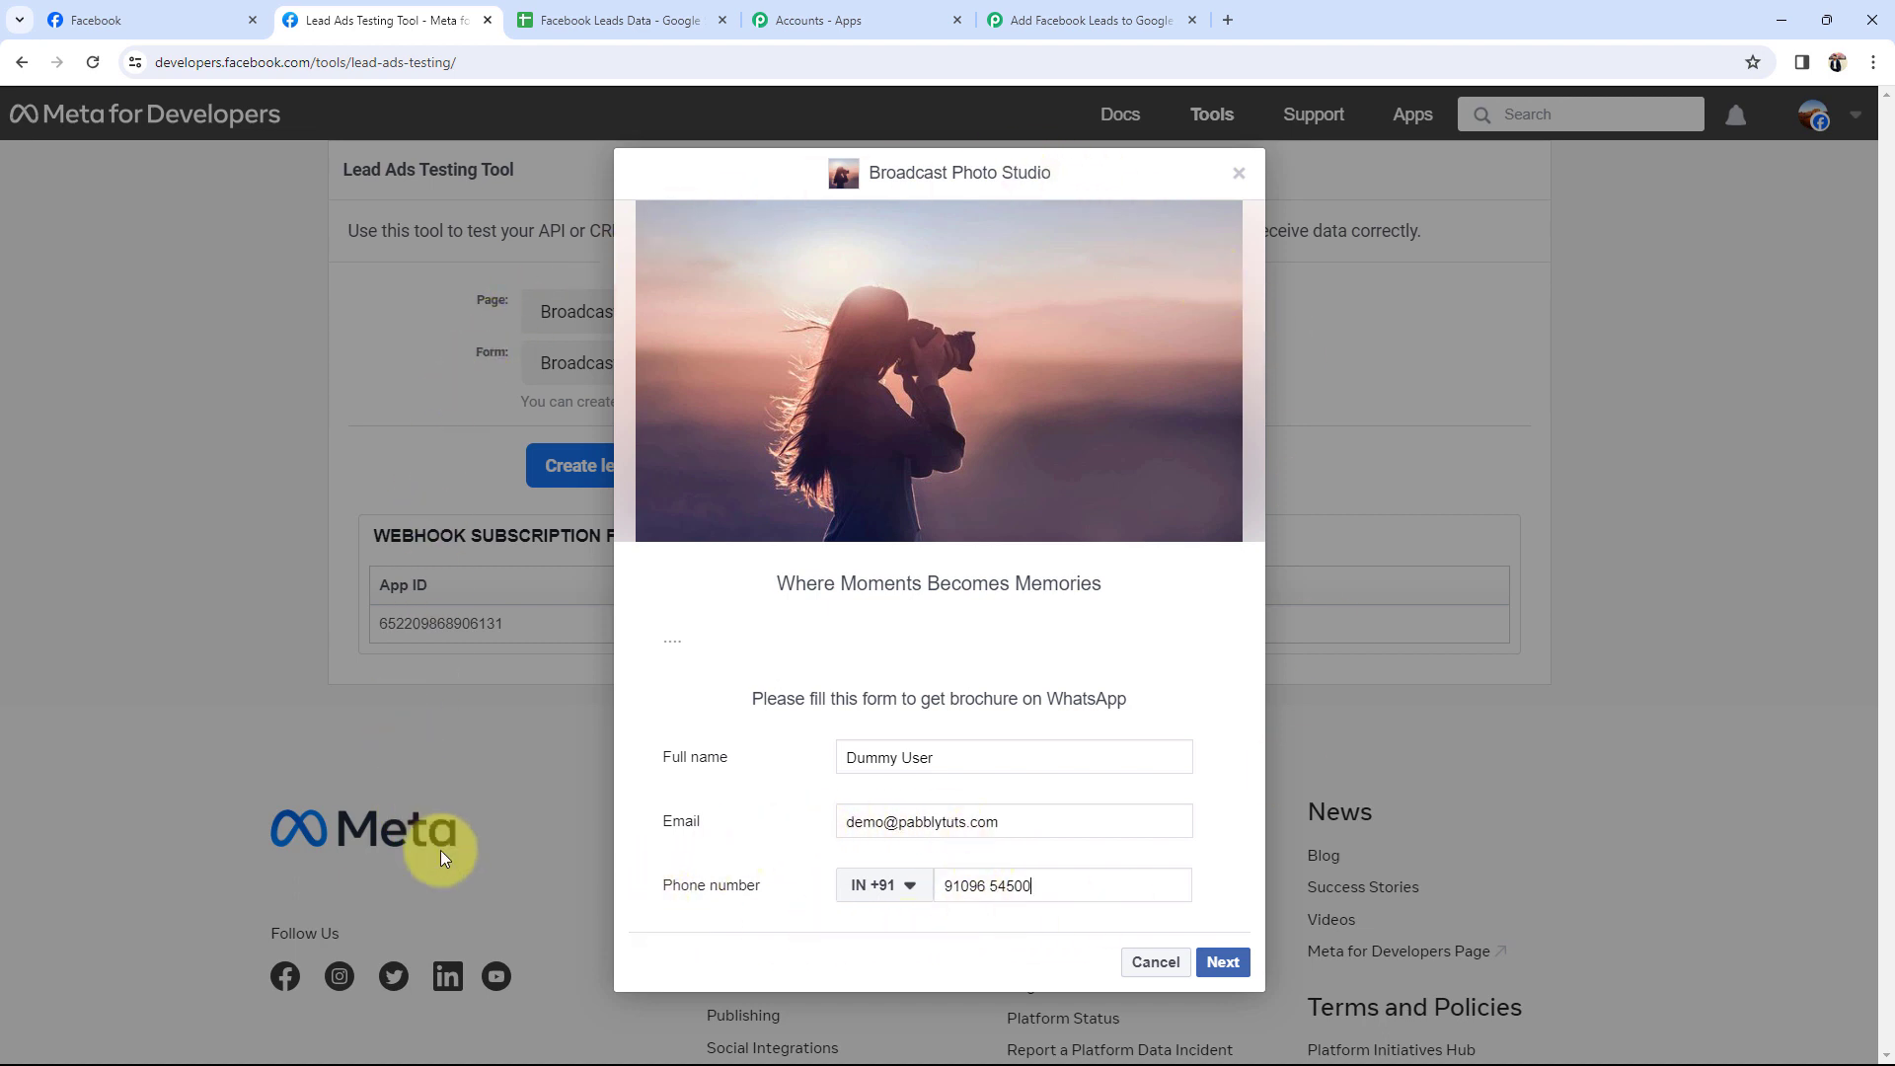
pyautogui.click(1210, 960)
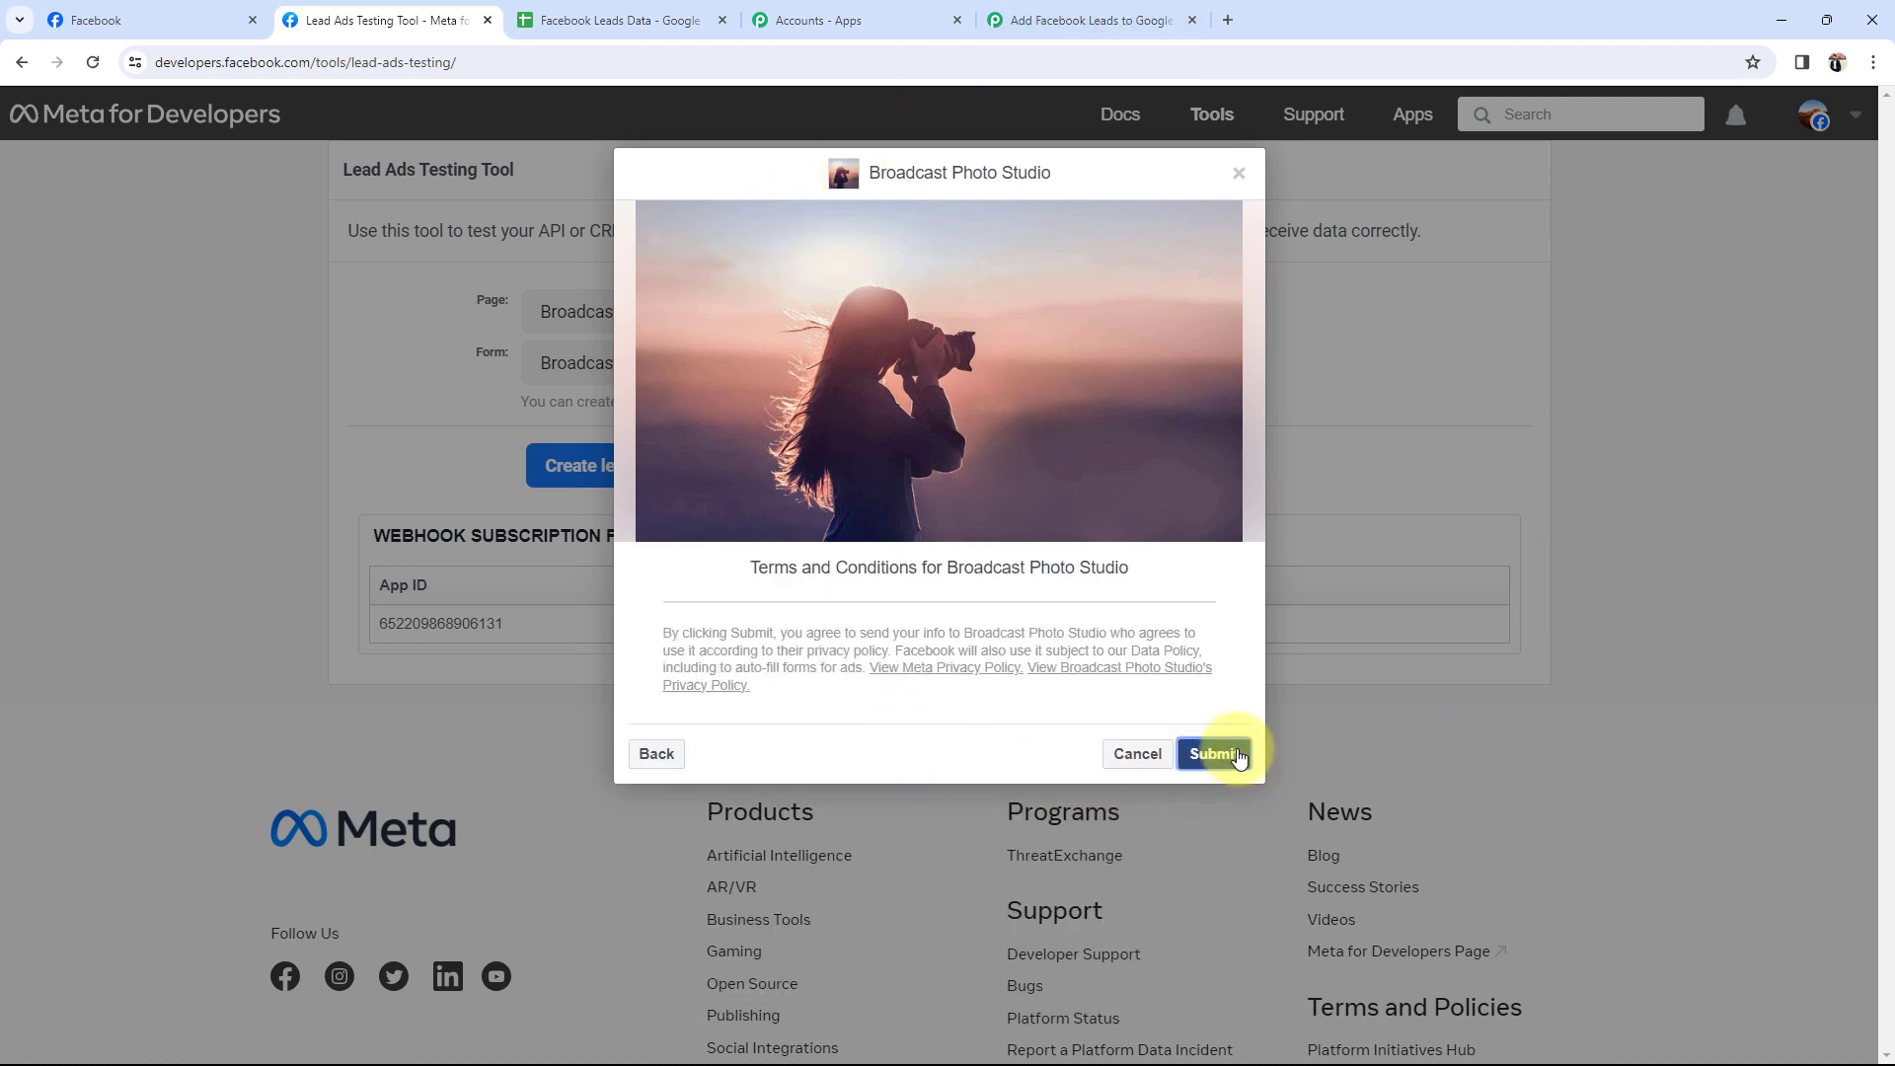
pyautogui.click(1236, 755)
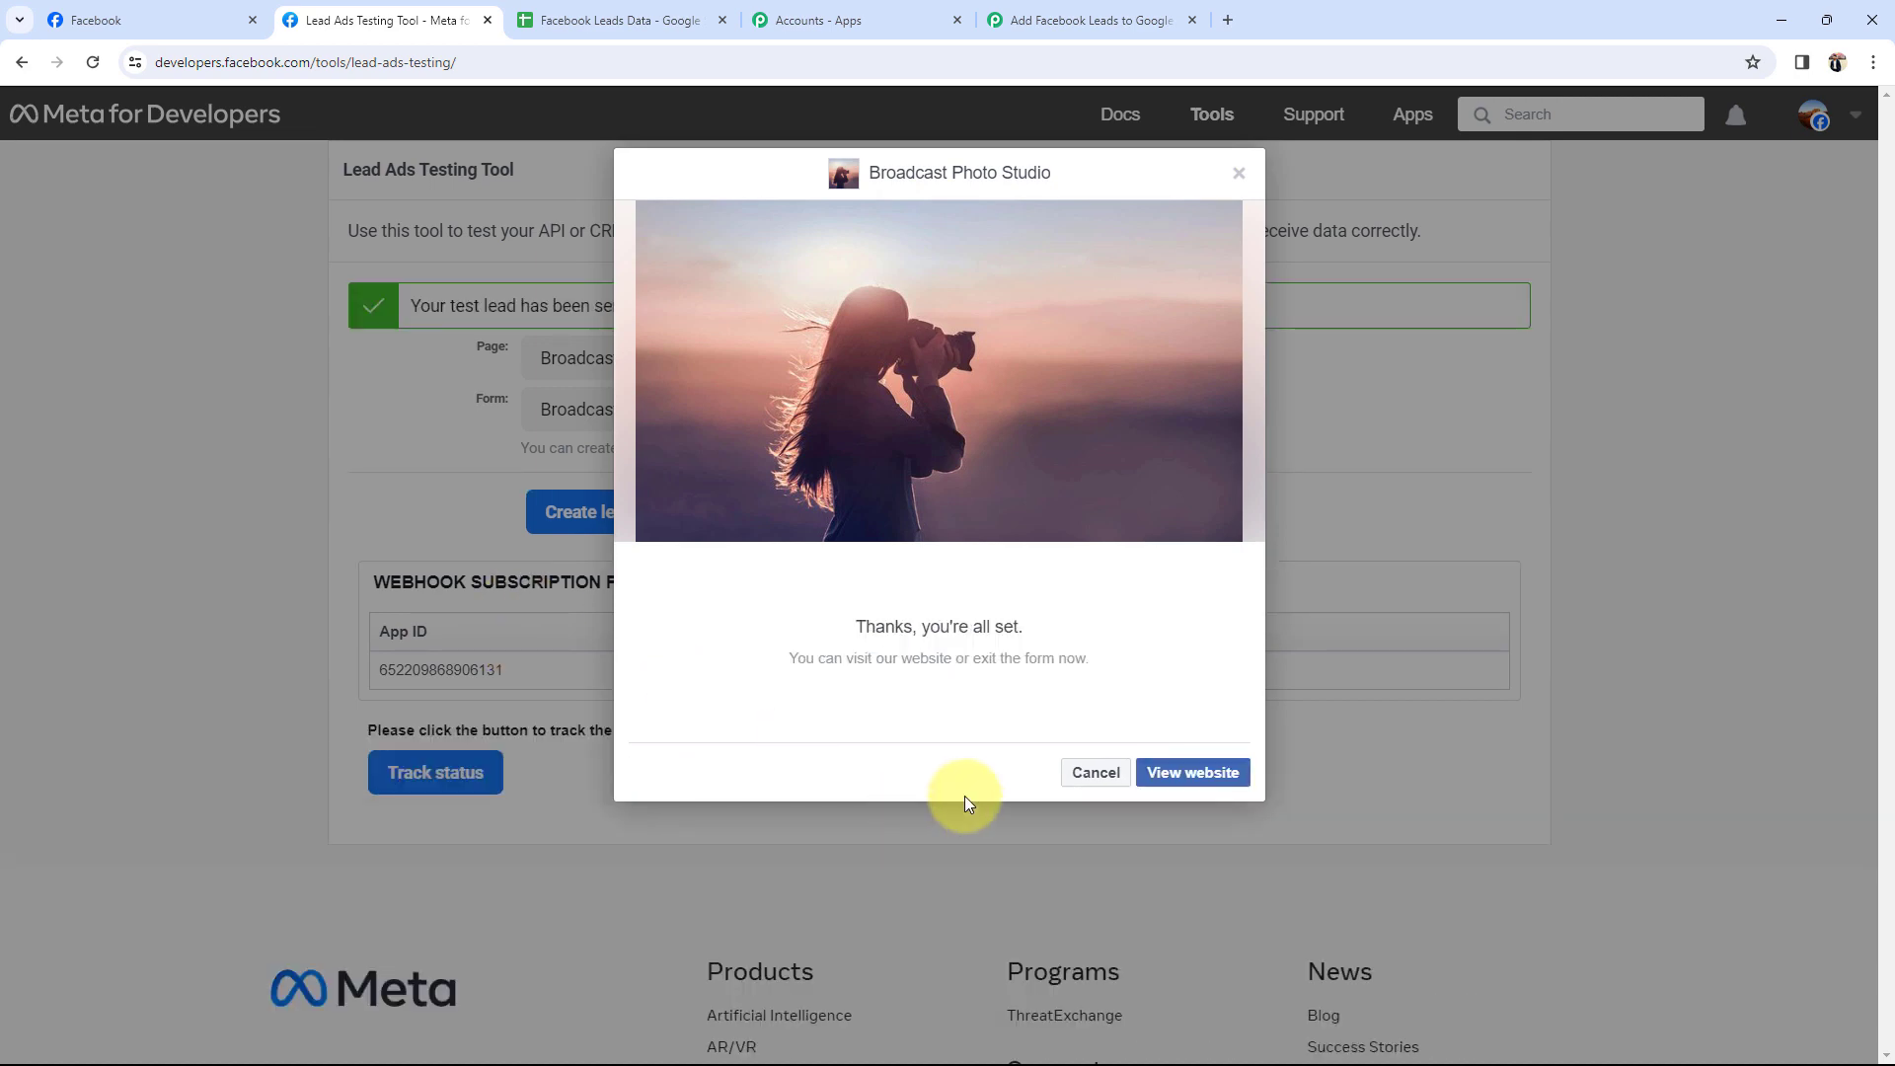
pyautogui.click(1096, 772)
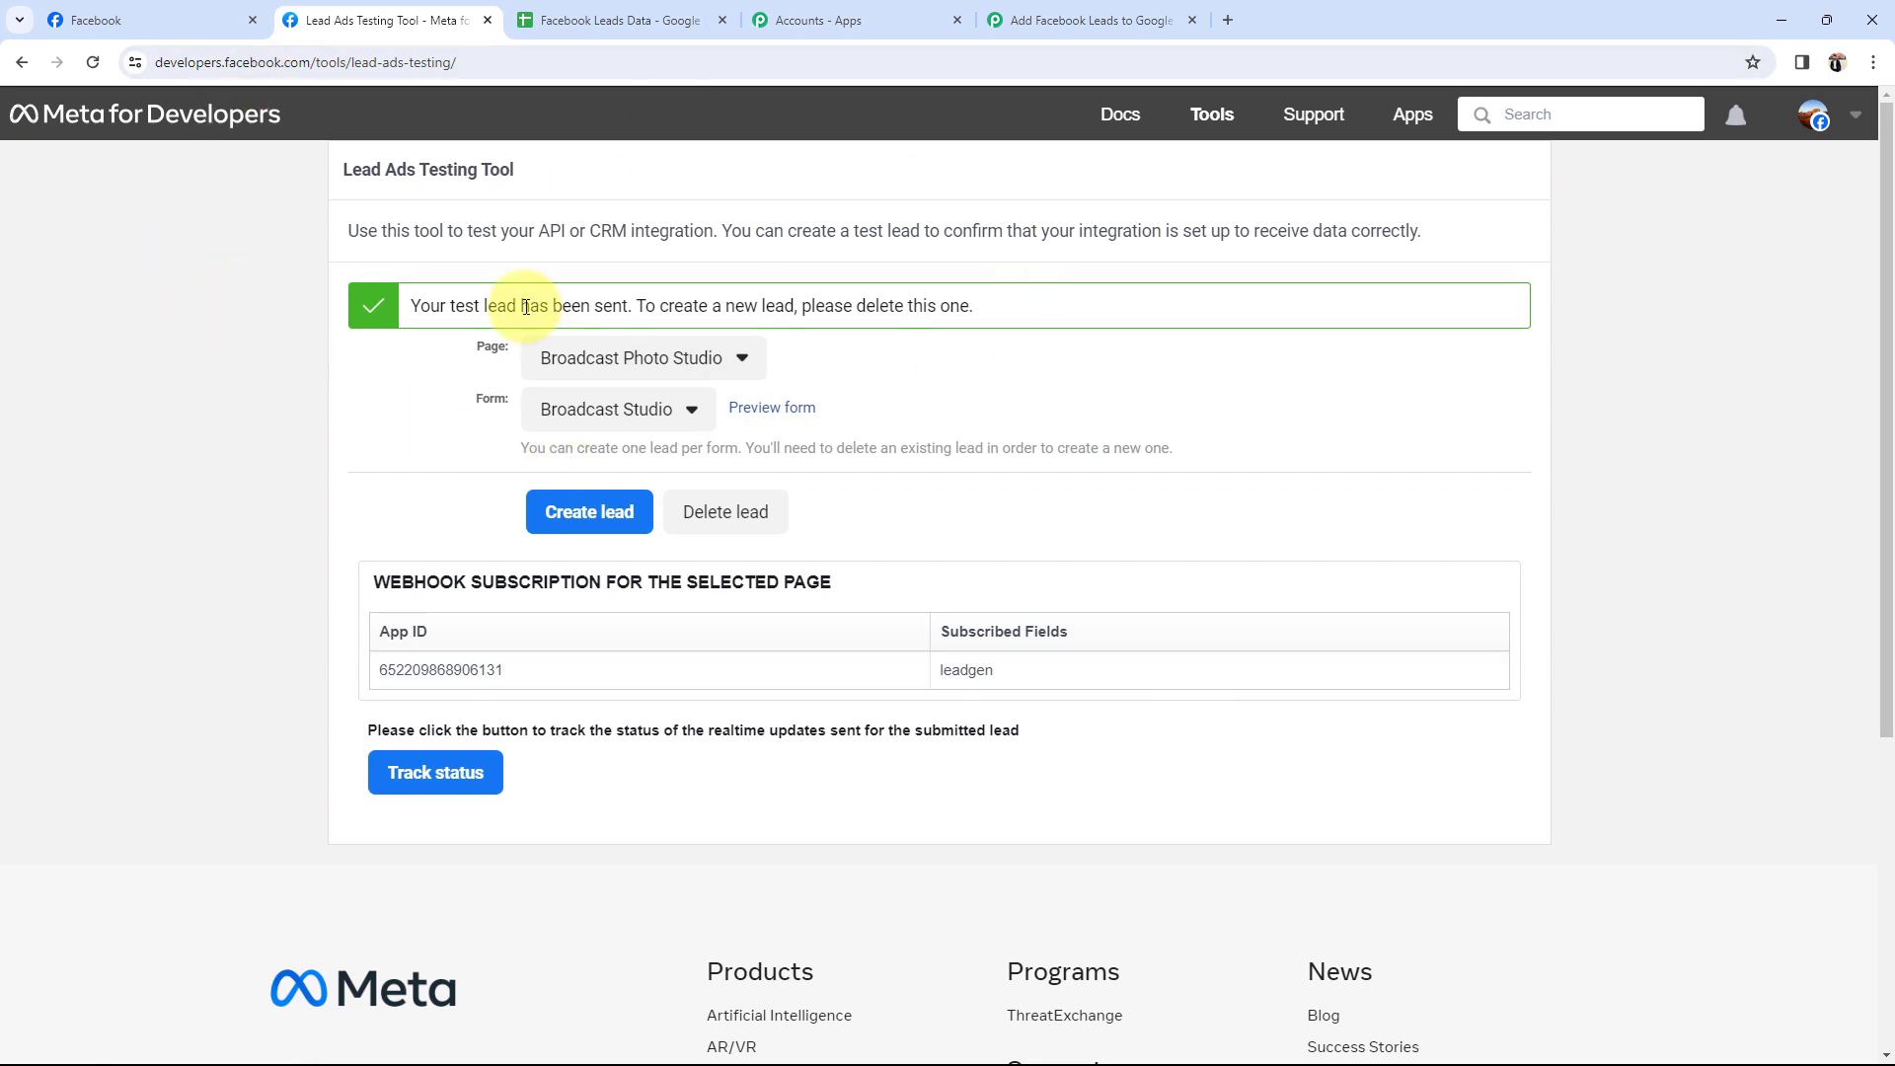
# - Switch to Pabbly Connect and check the full name, email and phone number captured in the Facebook Lead Ads trigger's response
pyautogui.click(1086, 20)
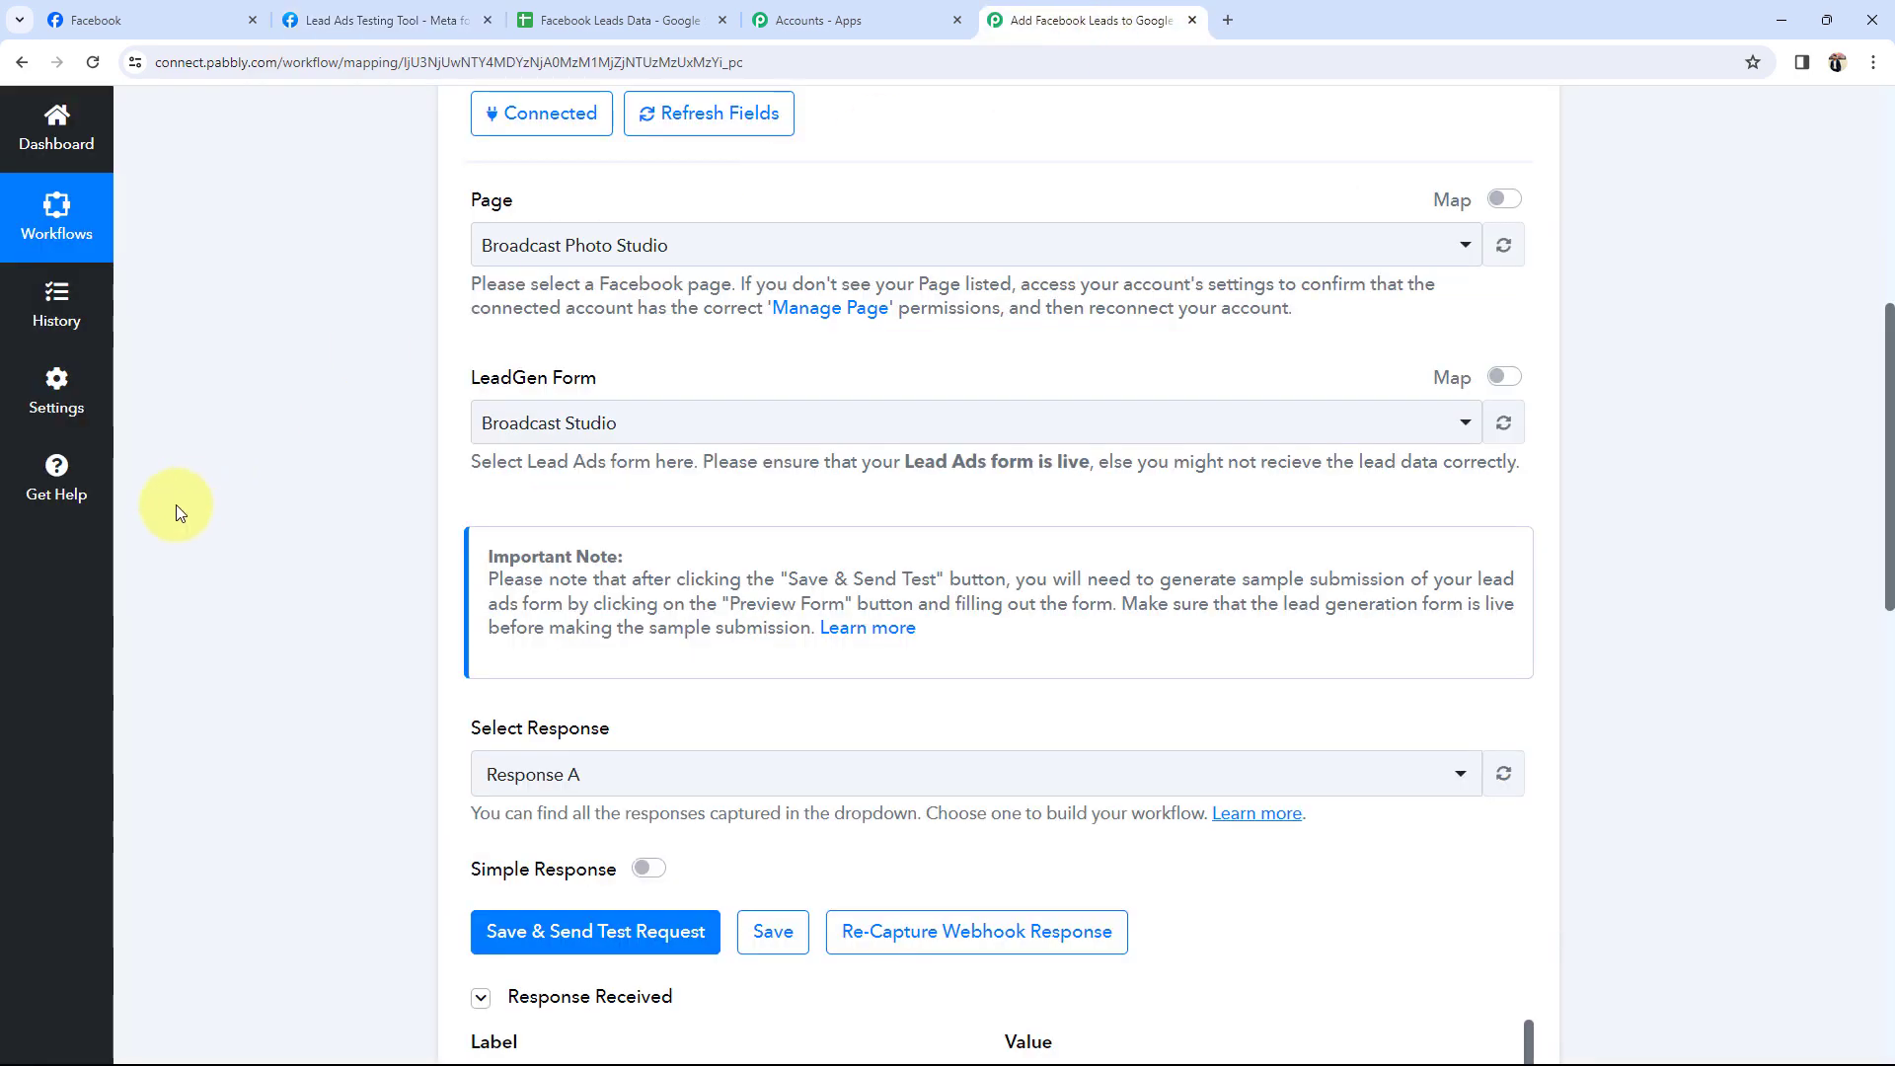
pyautogui.scroll(-7, 174, 511)
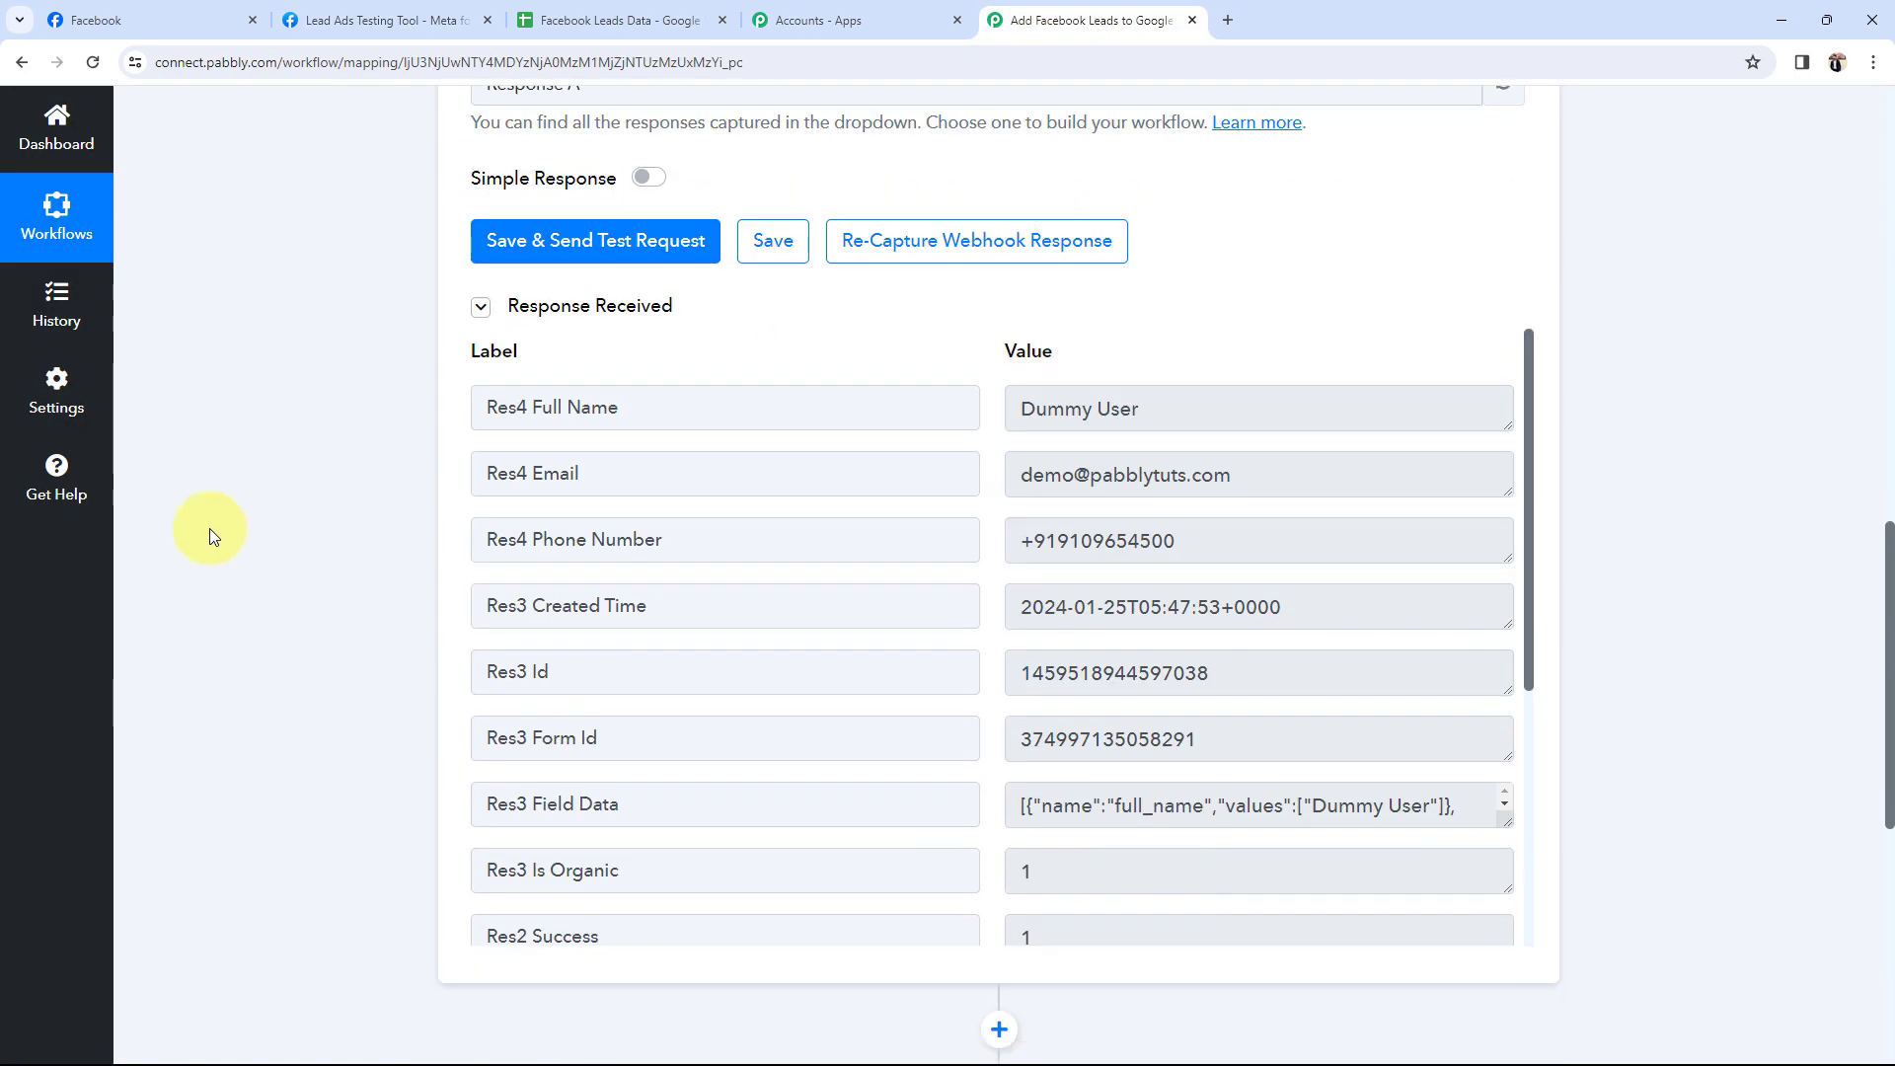
pyautogui.moveTo(1198, 410); pyautogui.dragTo(782, 406)
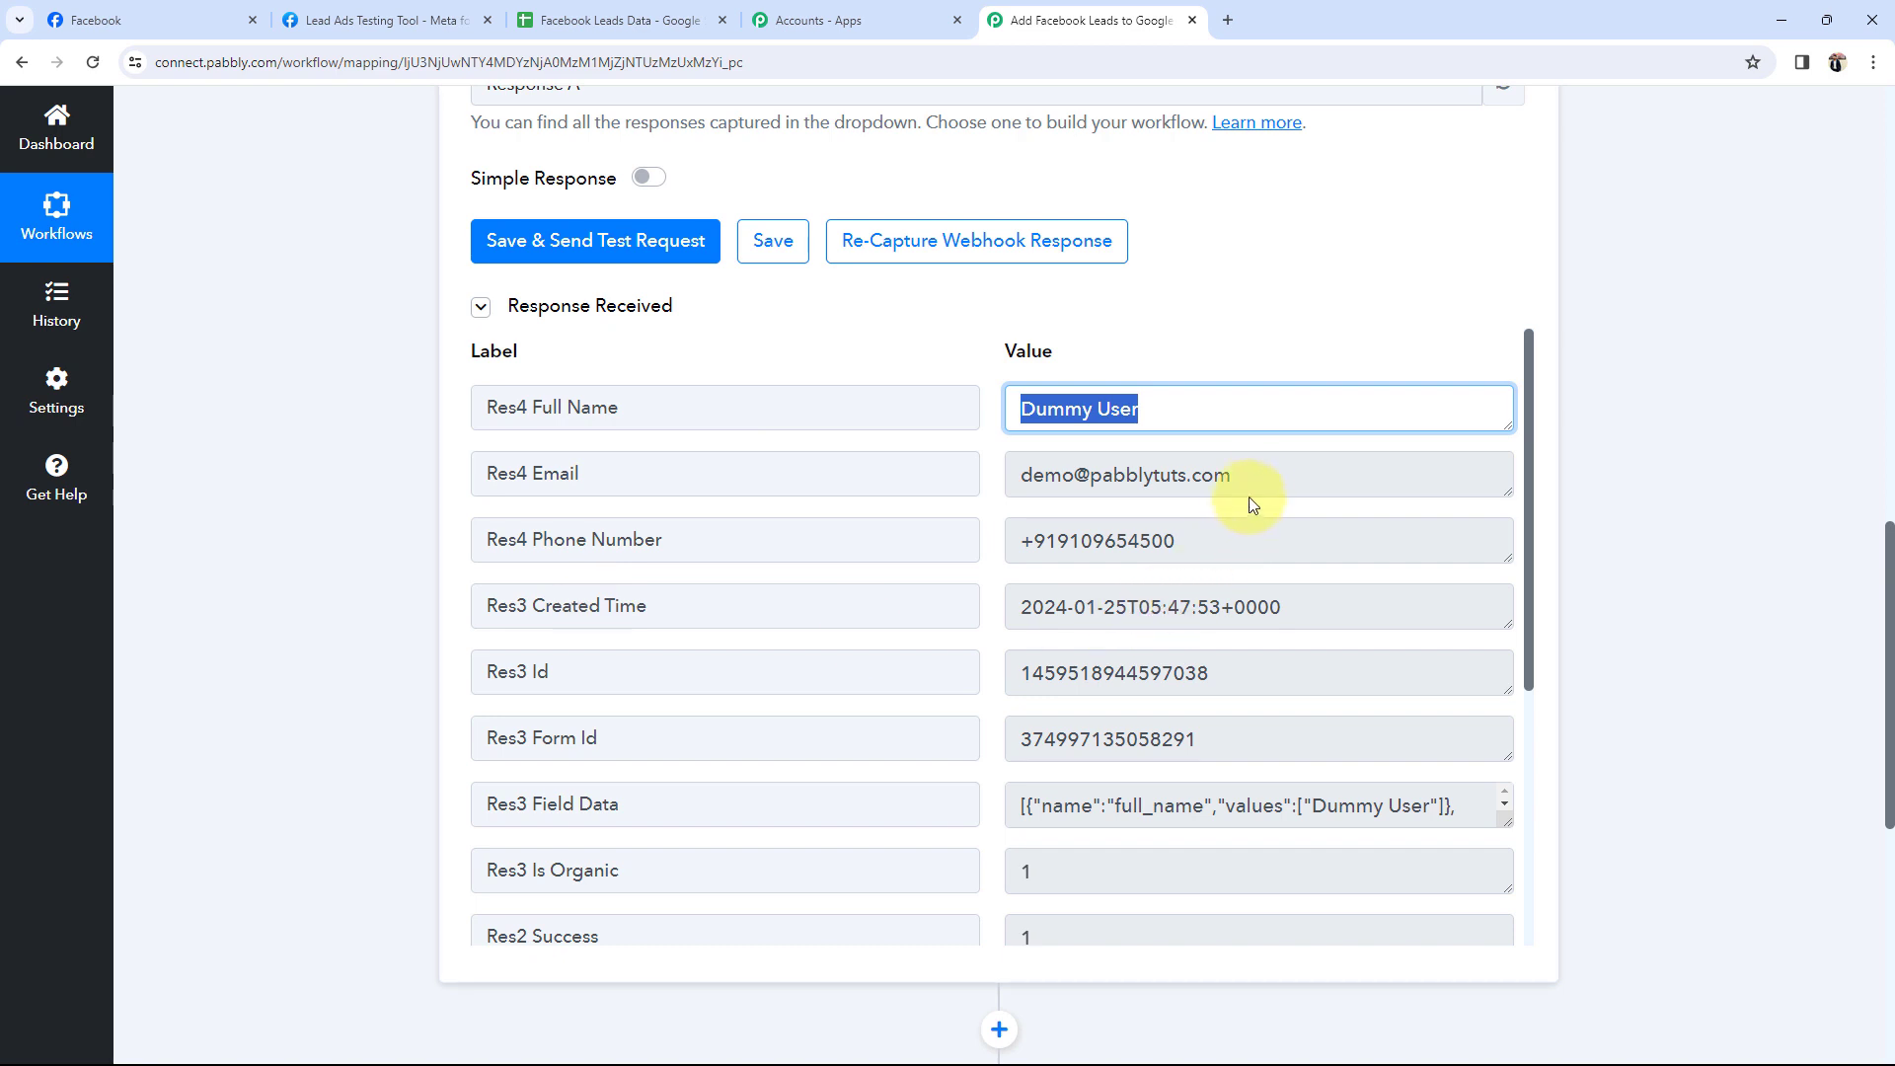
pyautogui.moveTo(1245, 476); pyautogui.dragTo(1016, 475)
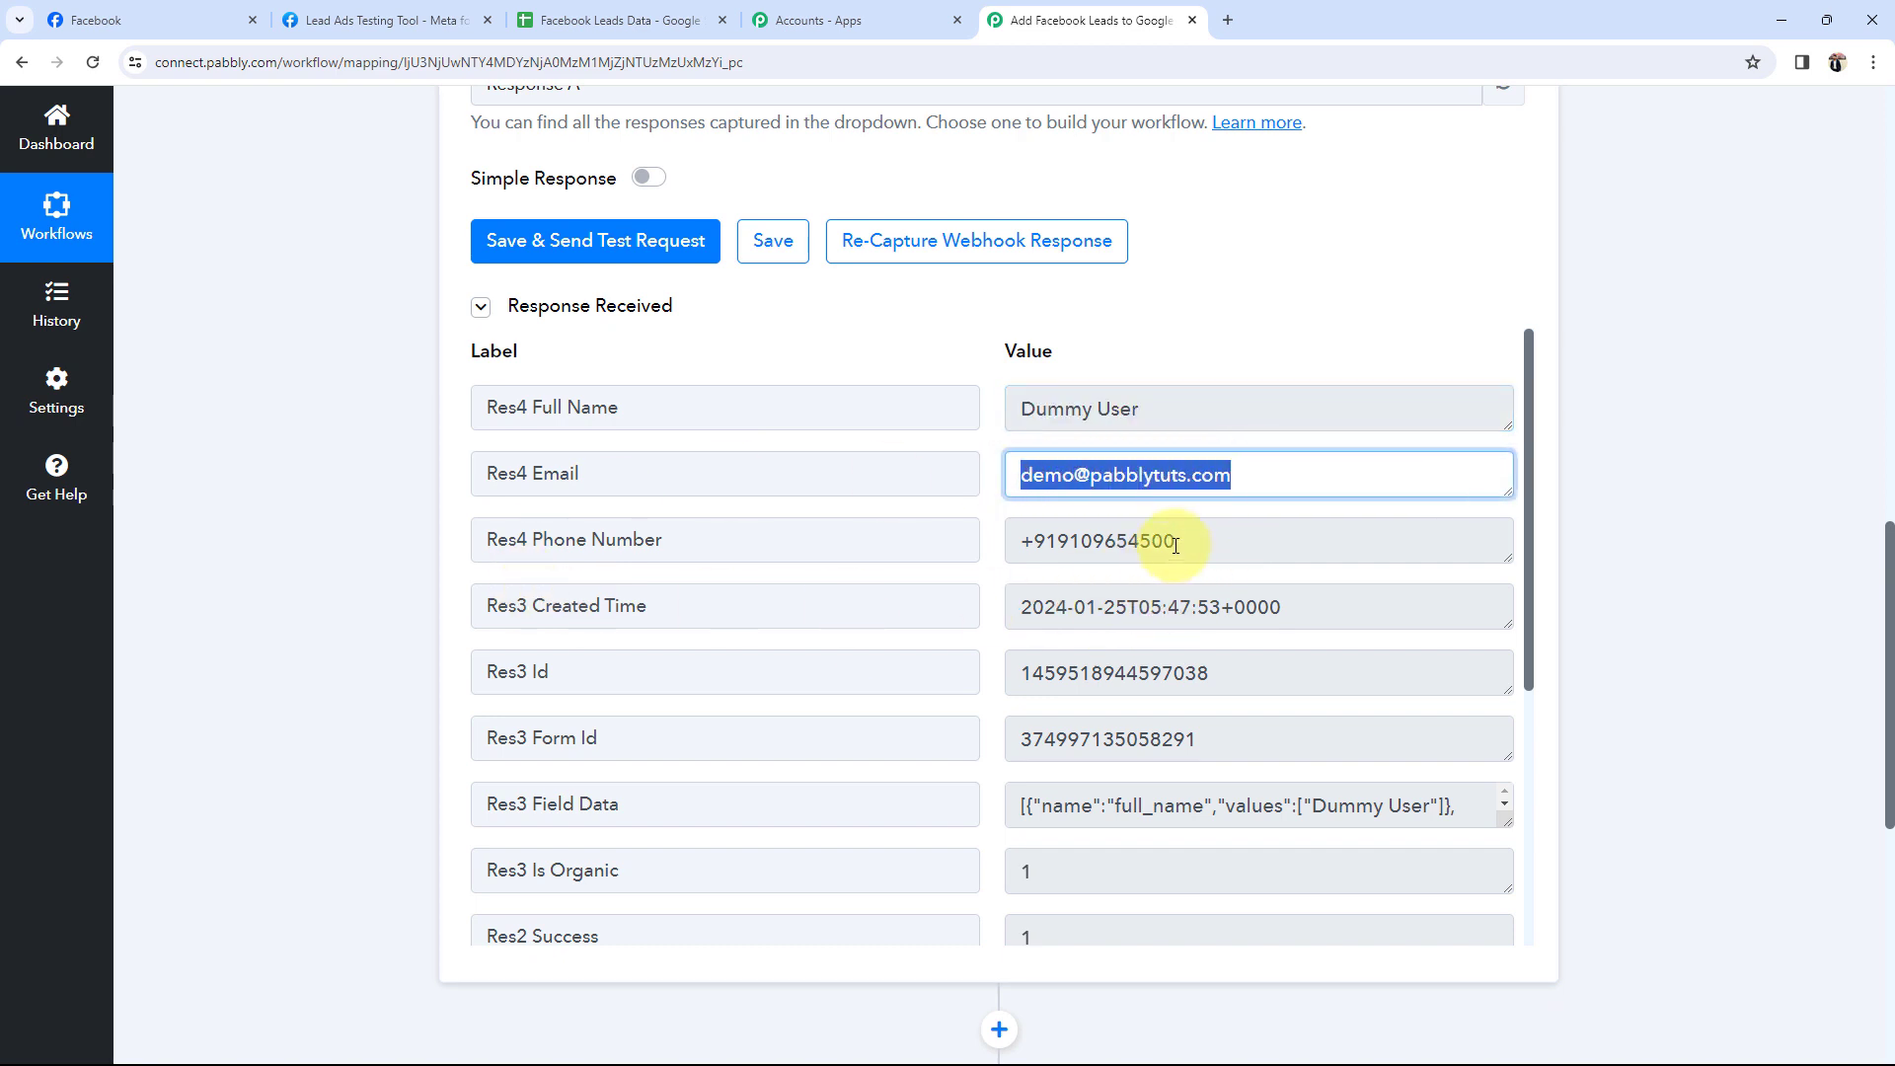
pyautogui.moveTo(1174, 545); pyautogui.dragTo(998, 550)
pyautogui.click(282, 624)
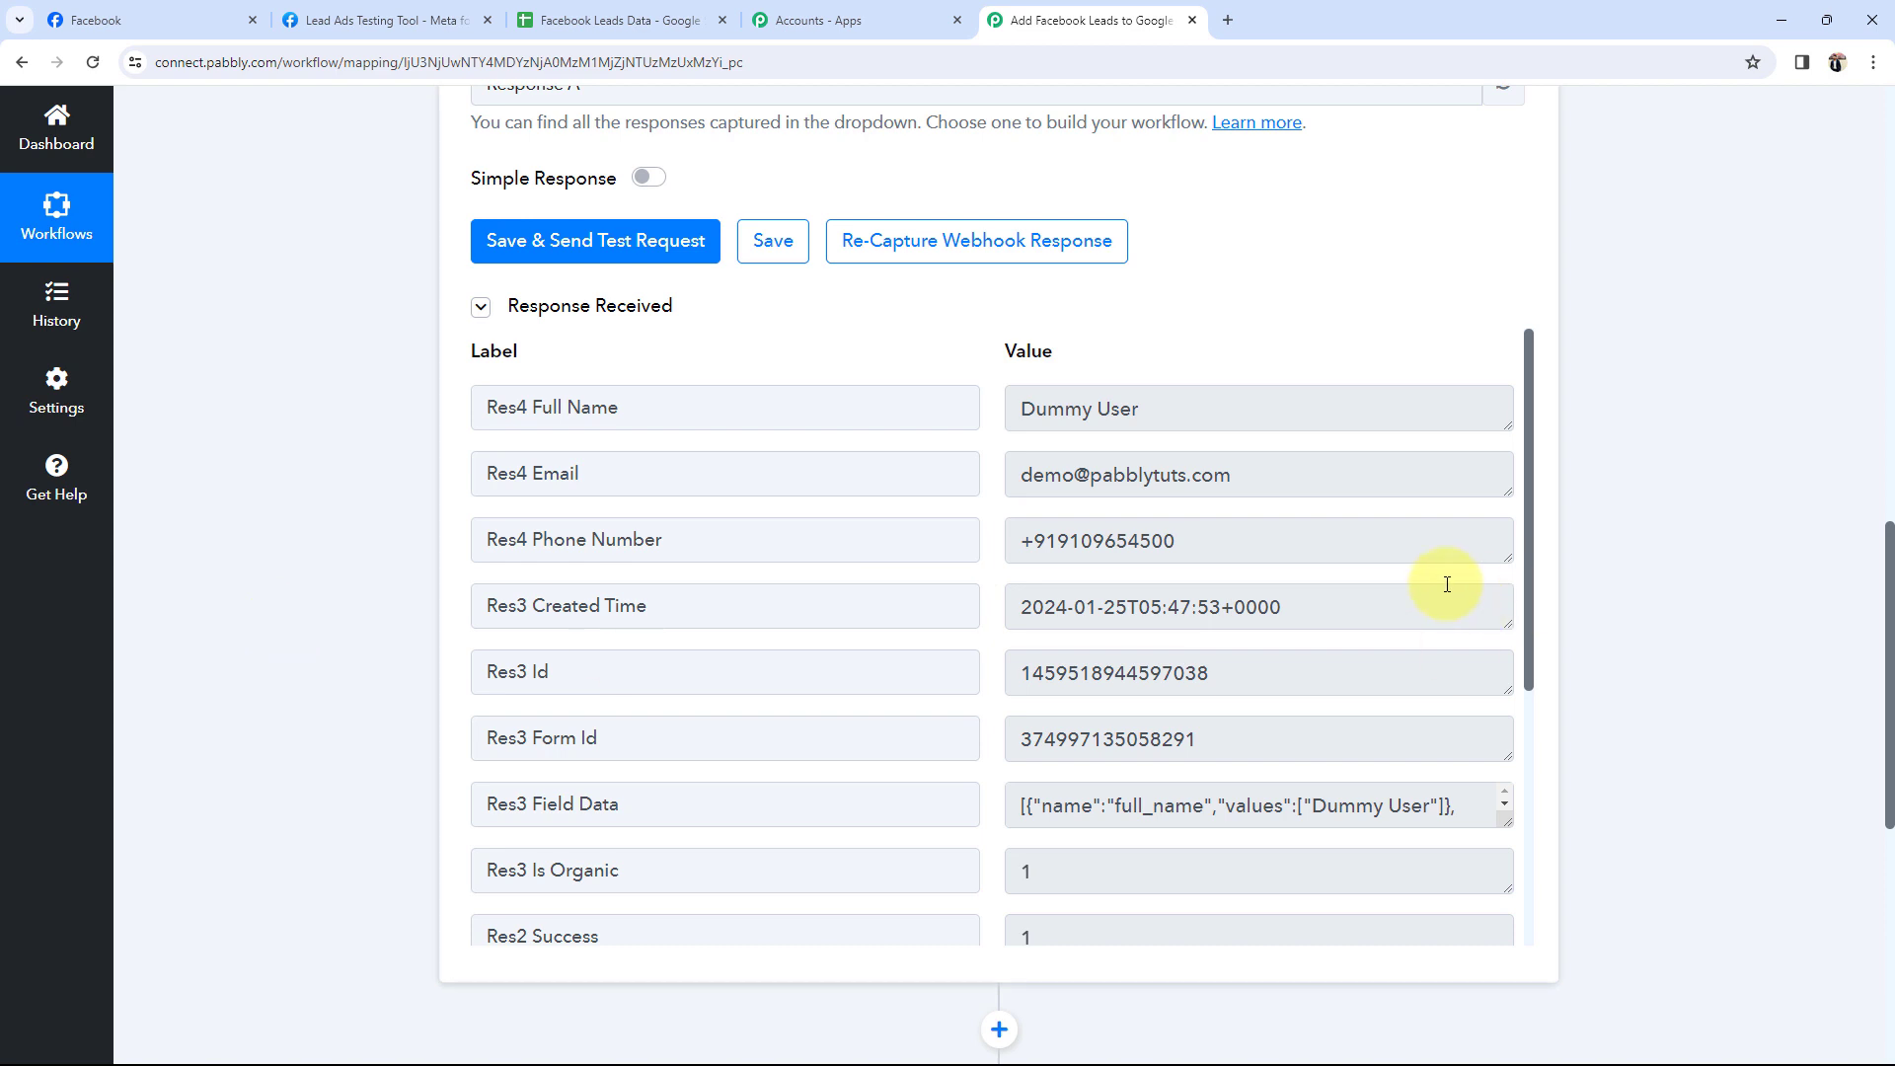
pyautogui.scroll(-4, 1198, 655)
pyautogui.scroll(4, 1190, 661)
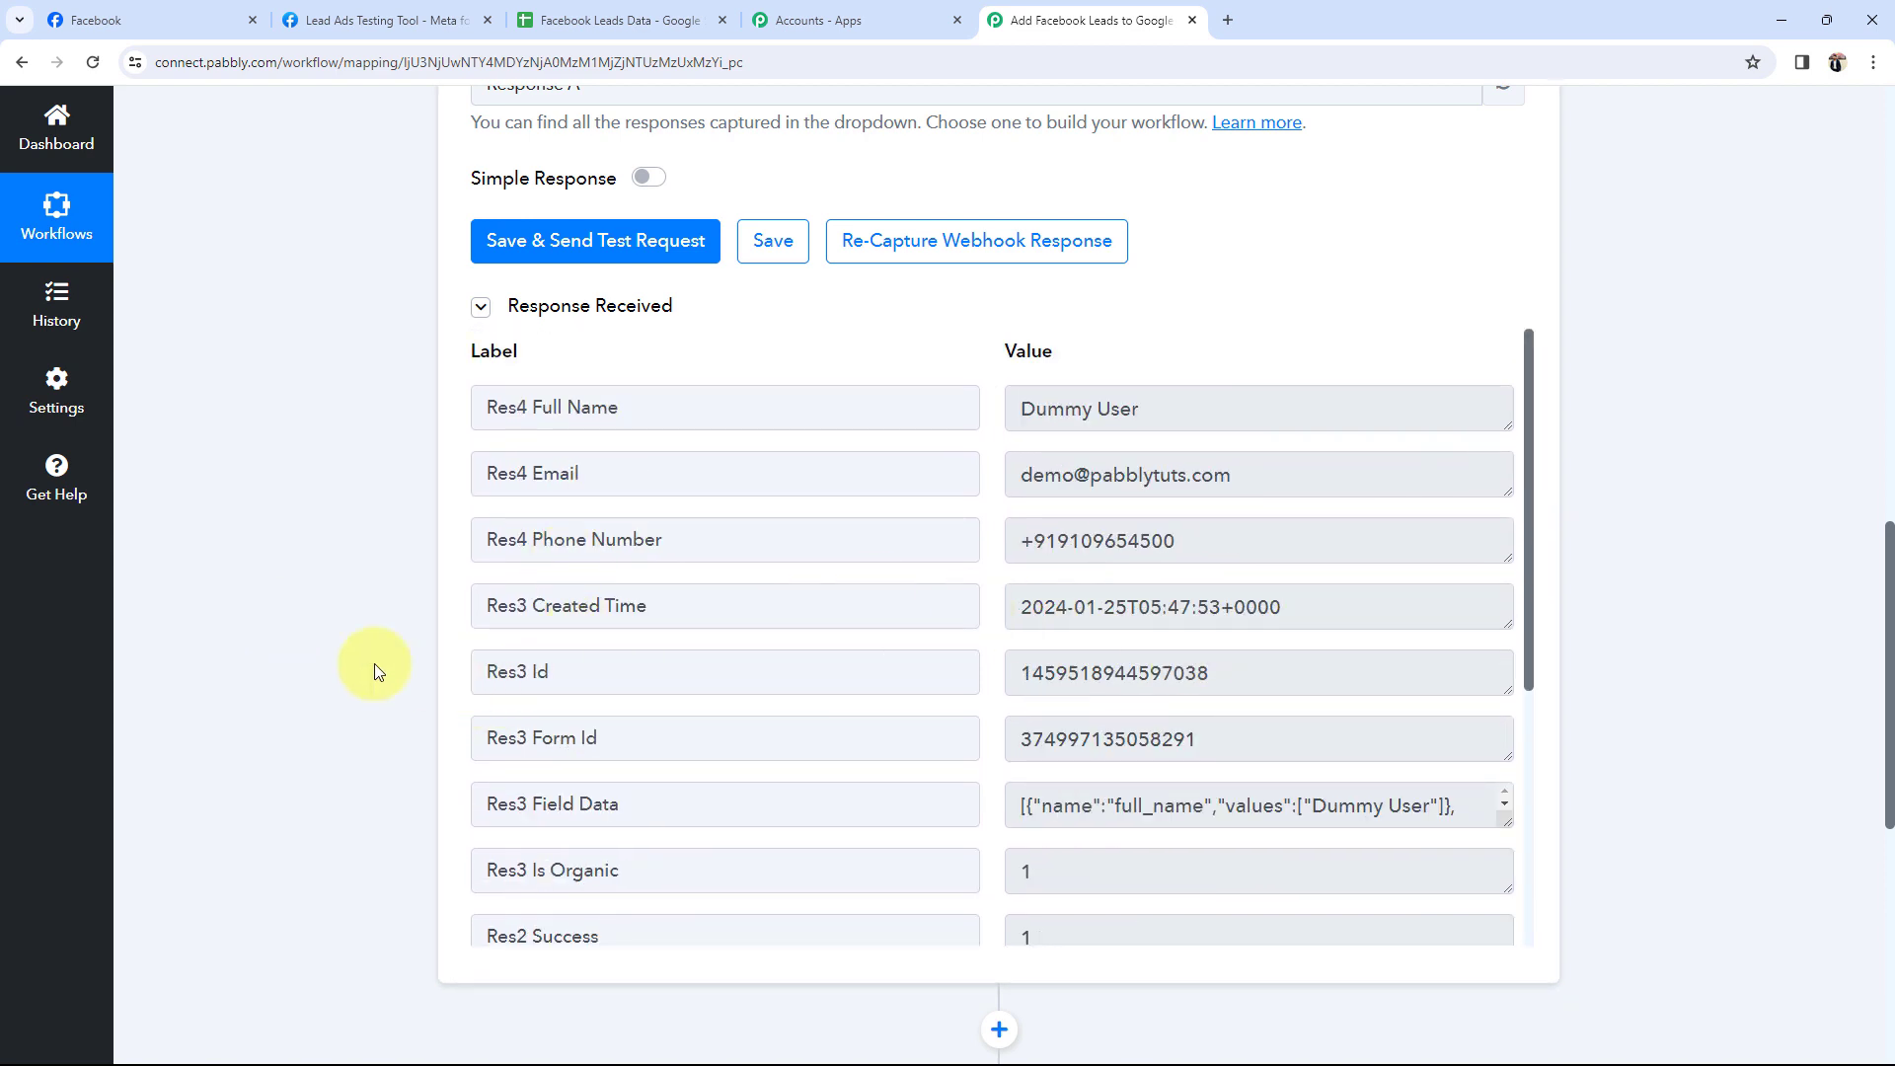
# - Collapse the Facebook Lead Ads trigger and expand the Google Sheets Add New Row action
pyautogui.scroll(15, 375, 663)
pyautogui.scroll(2, 375, 664)
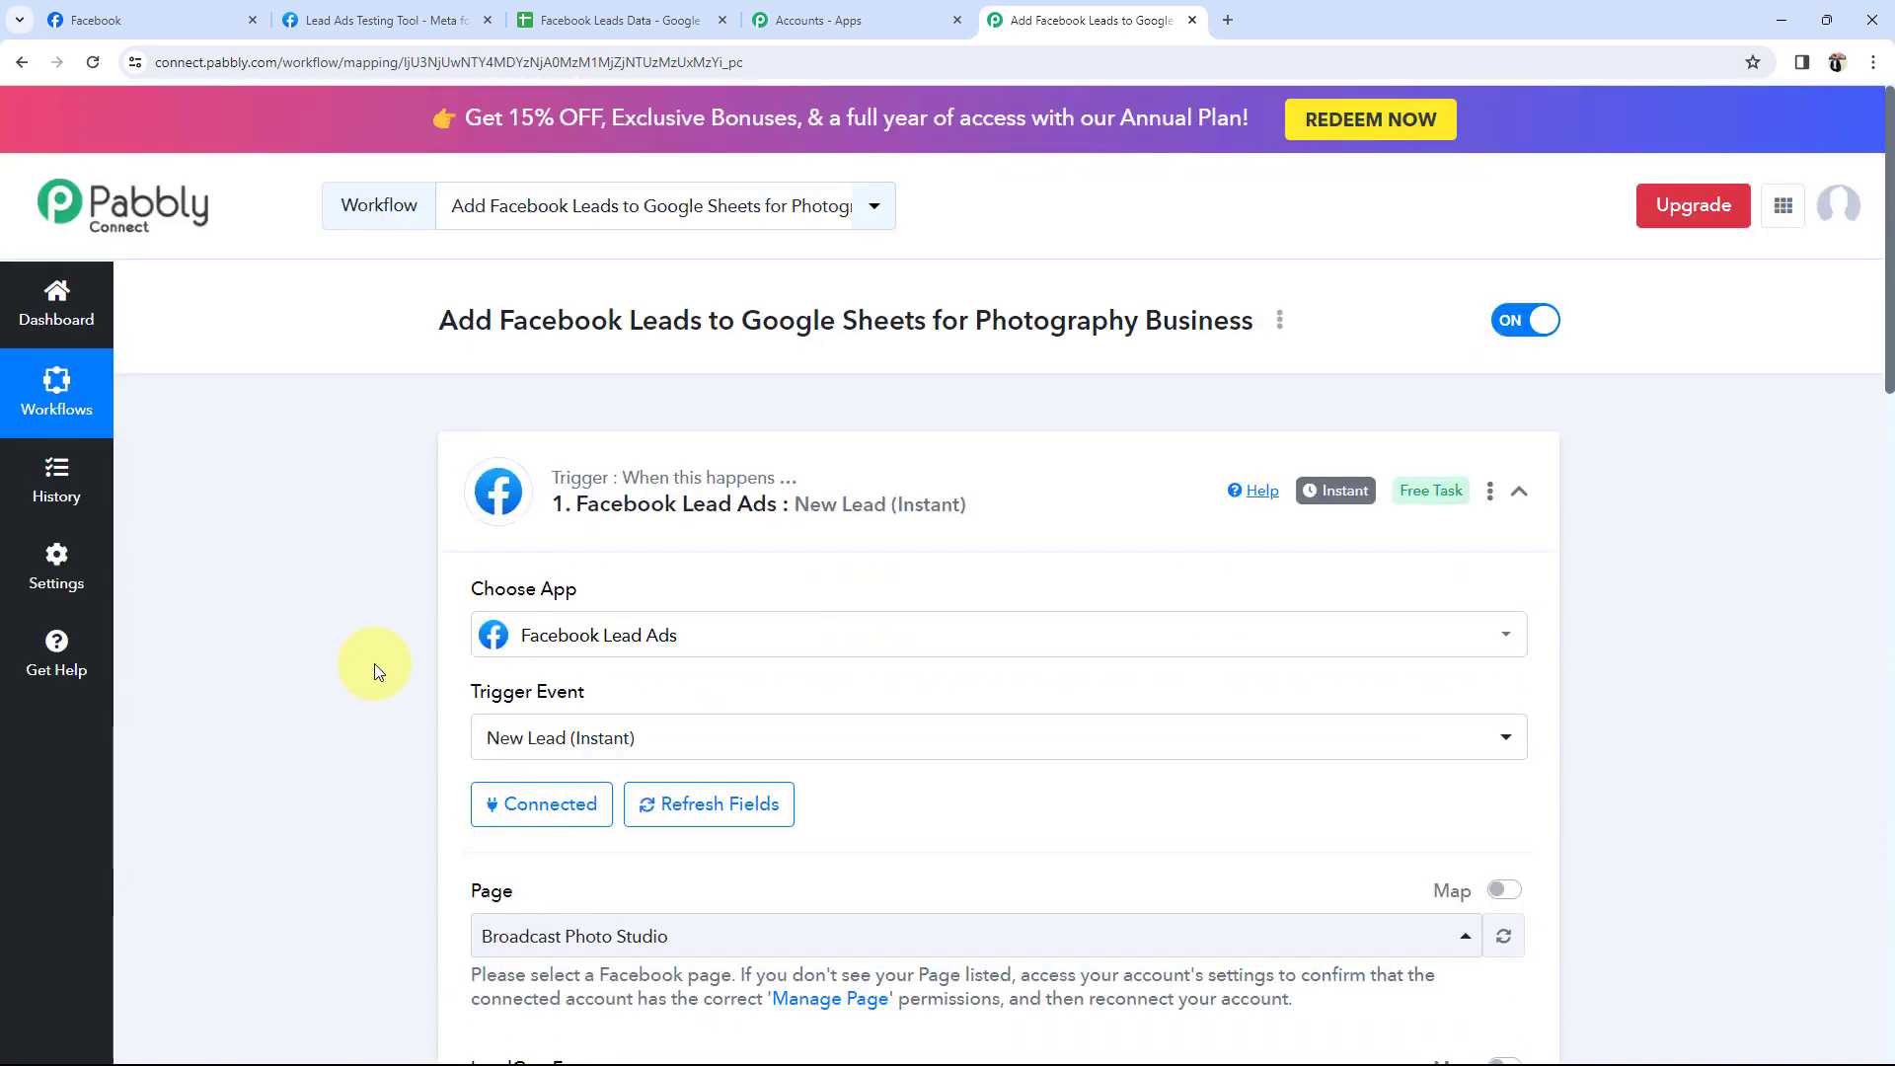
pyautogui.click(721, 476)
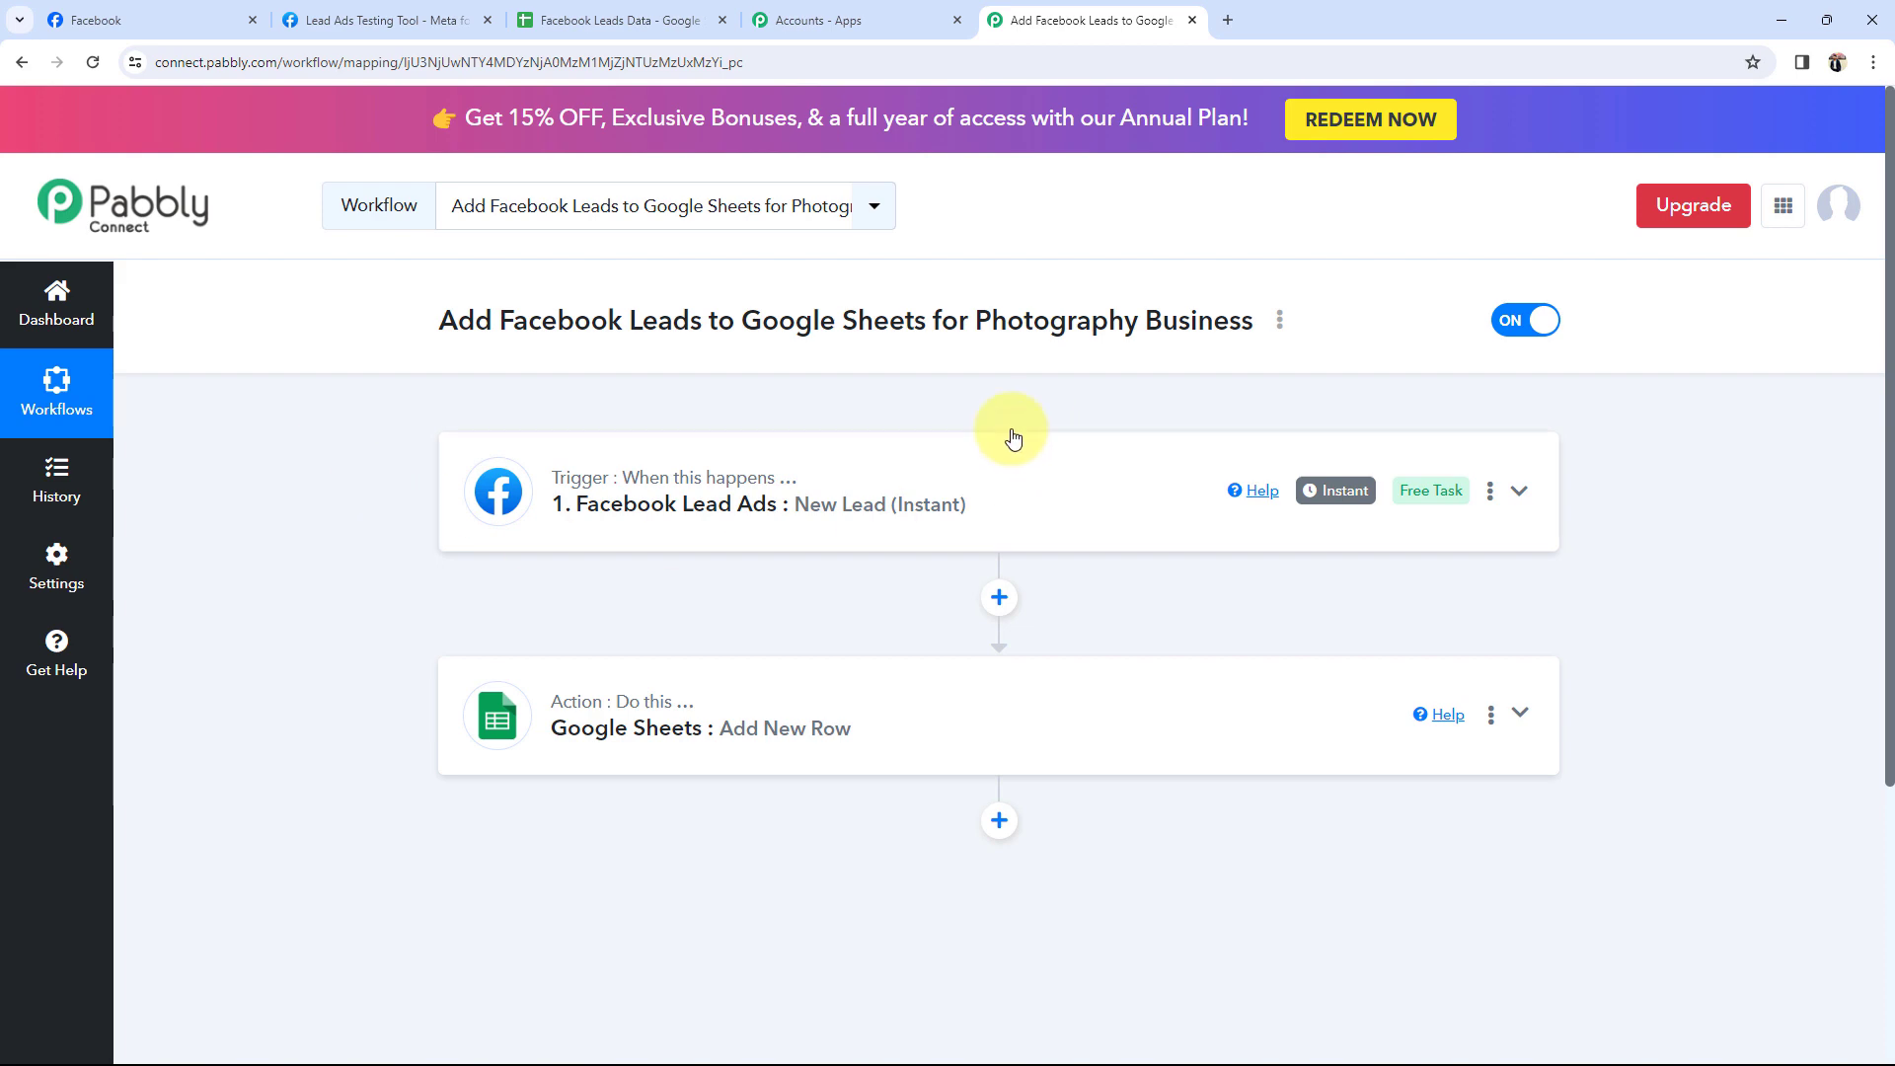
pyautogui.click(626, 735)
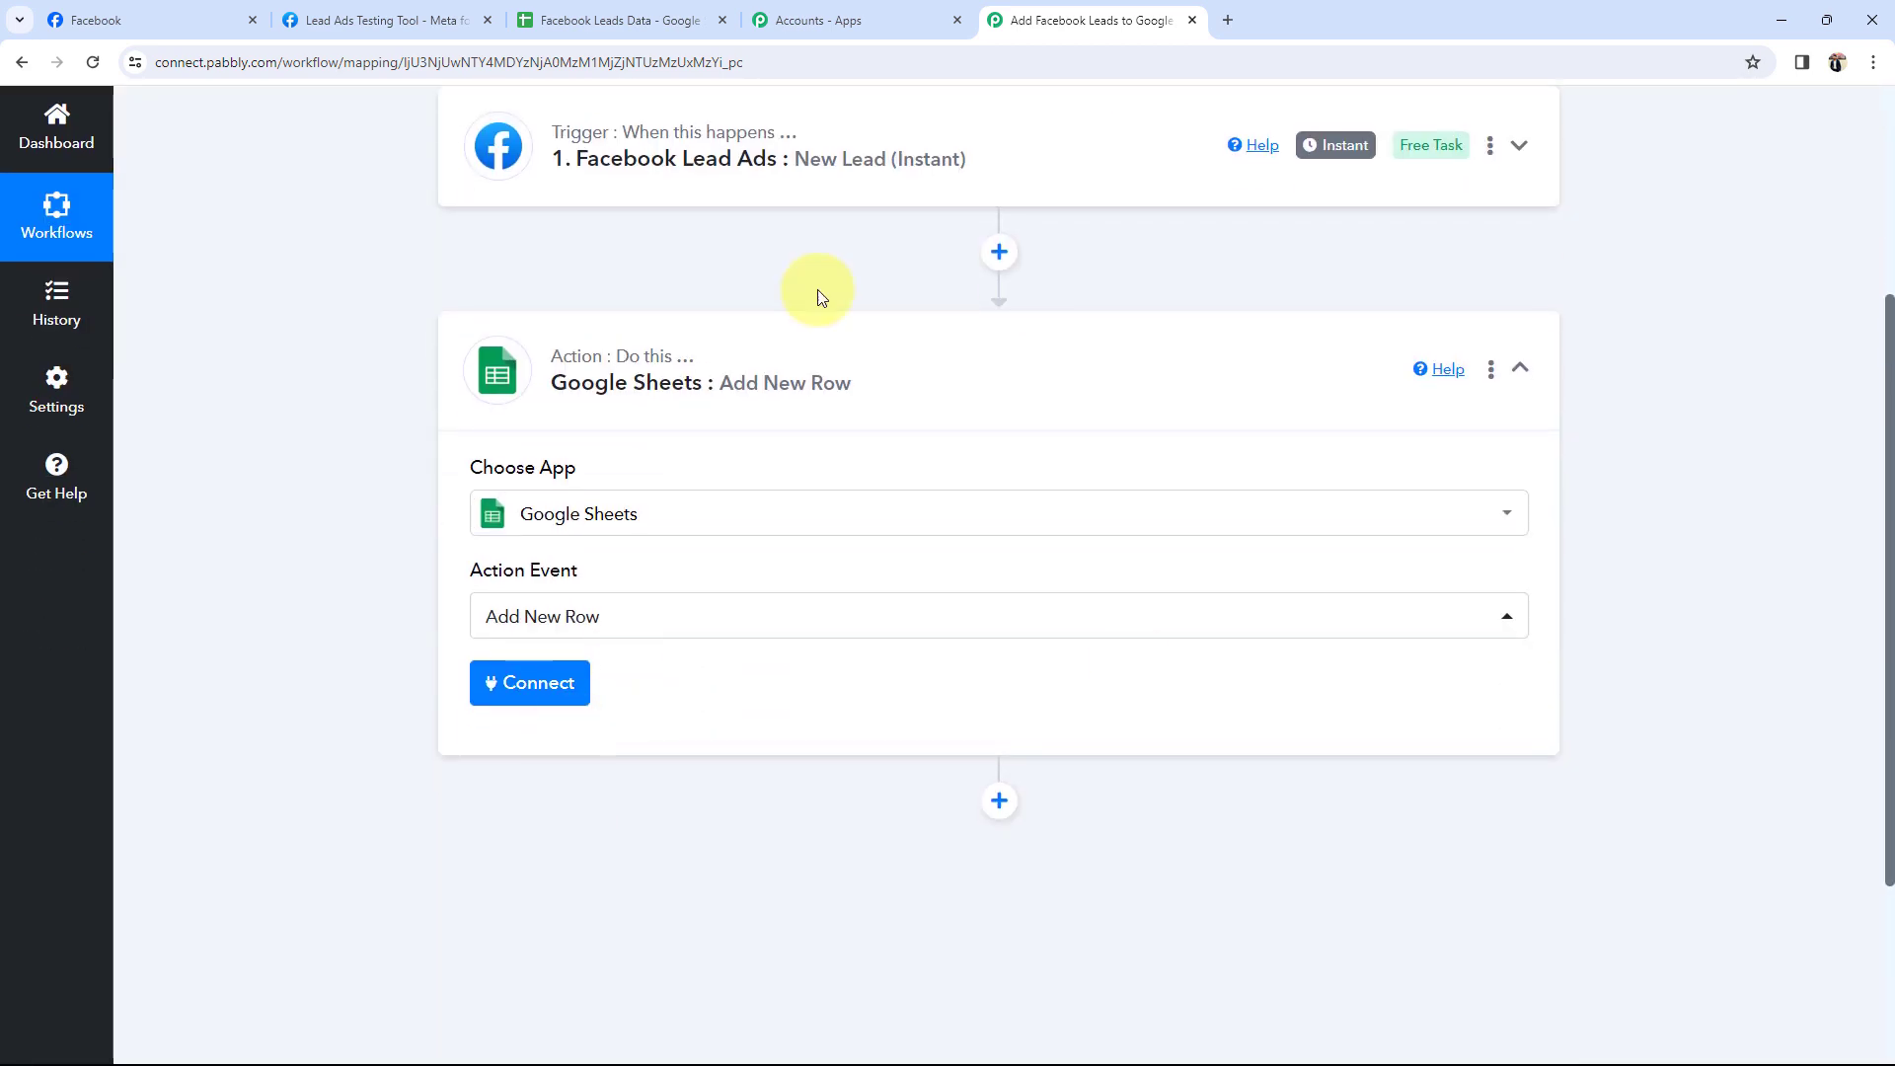
# - Add a new Google Sheets connection by signing in with the Google account and allowing Pabbly Connect Sheets access
pyautogui.click(573, 705)
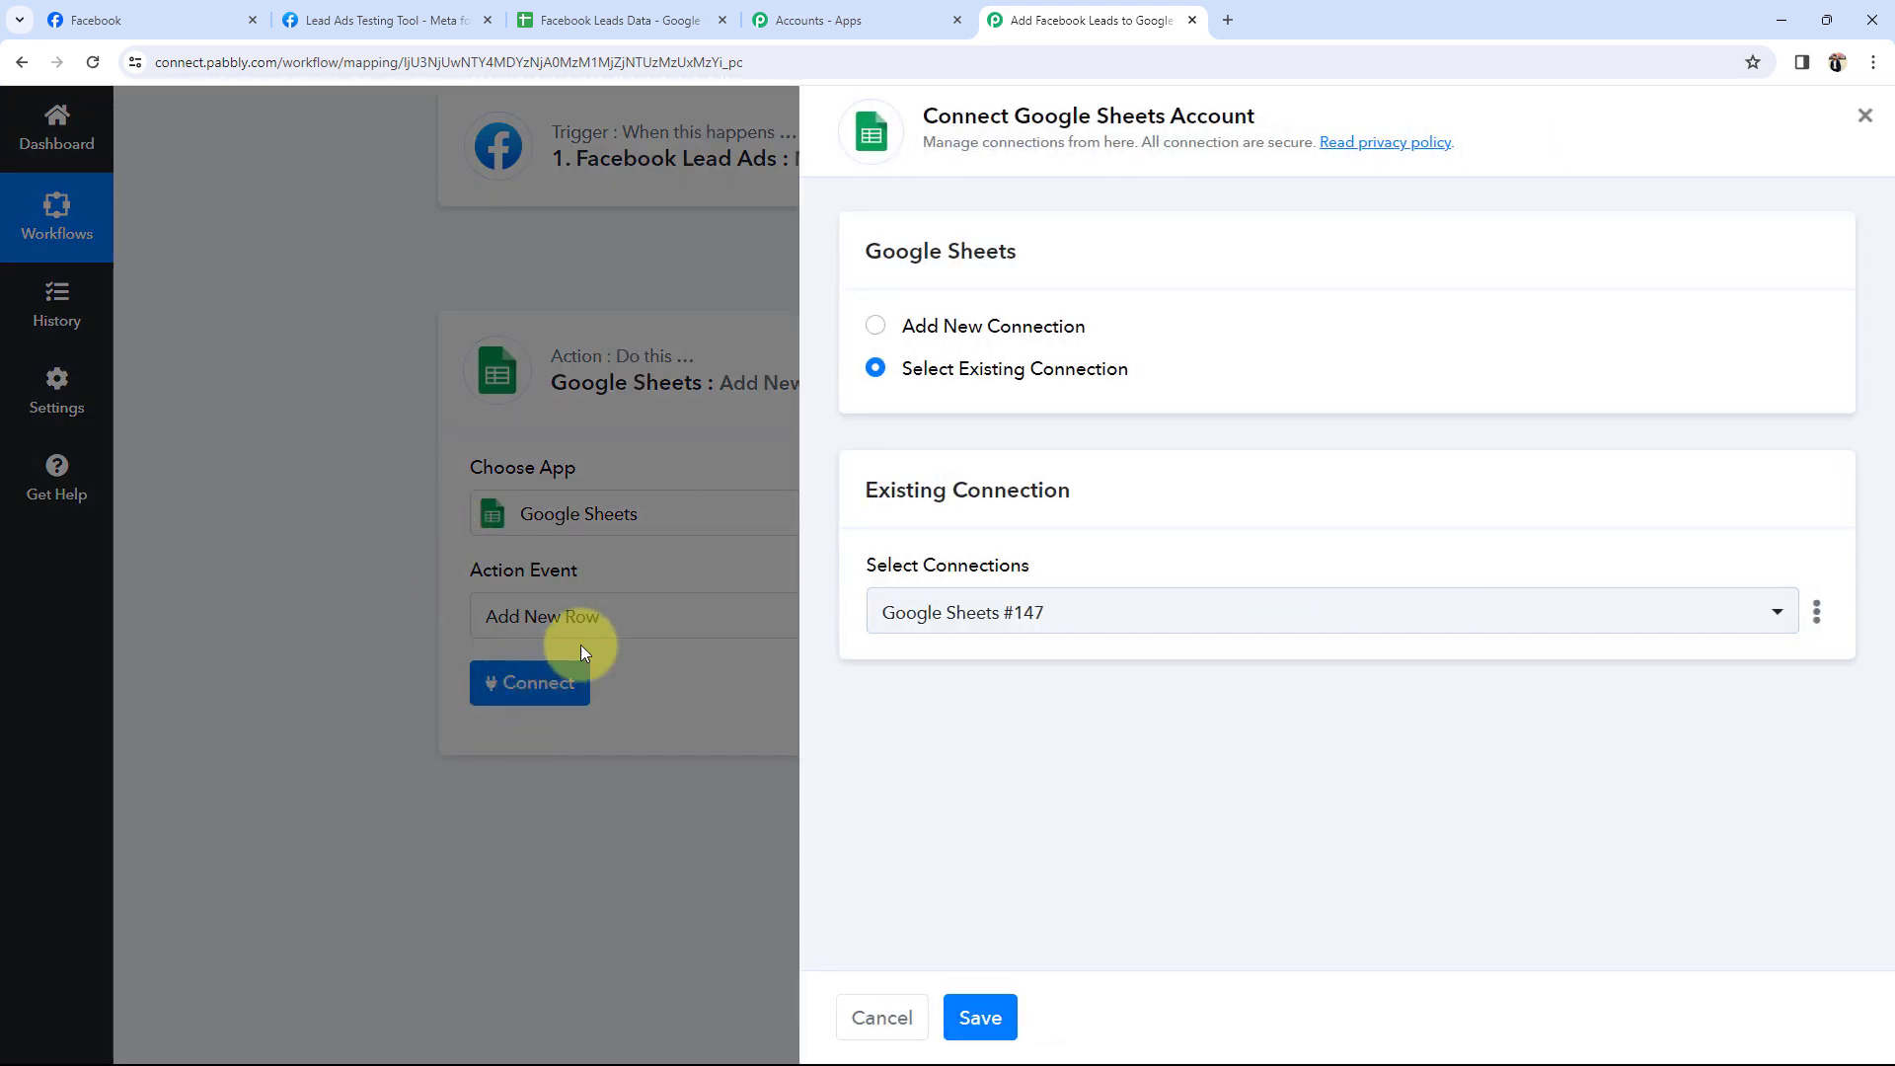
pyautogui.click(875, 325)
pyautogui.click(977, 596)
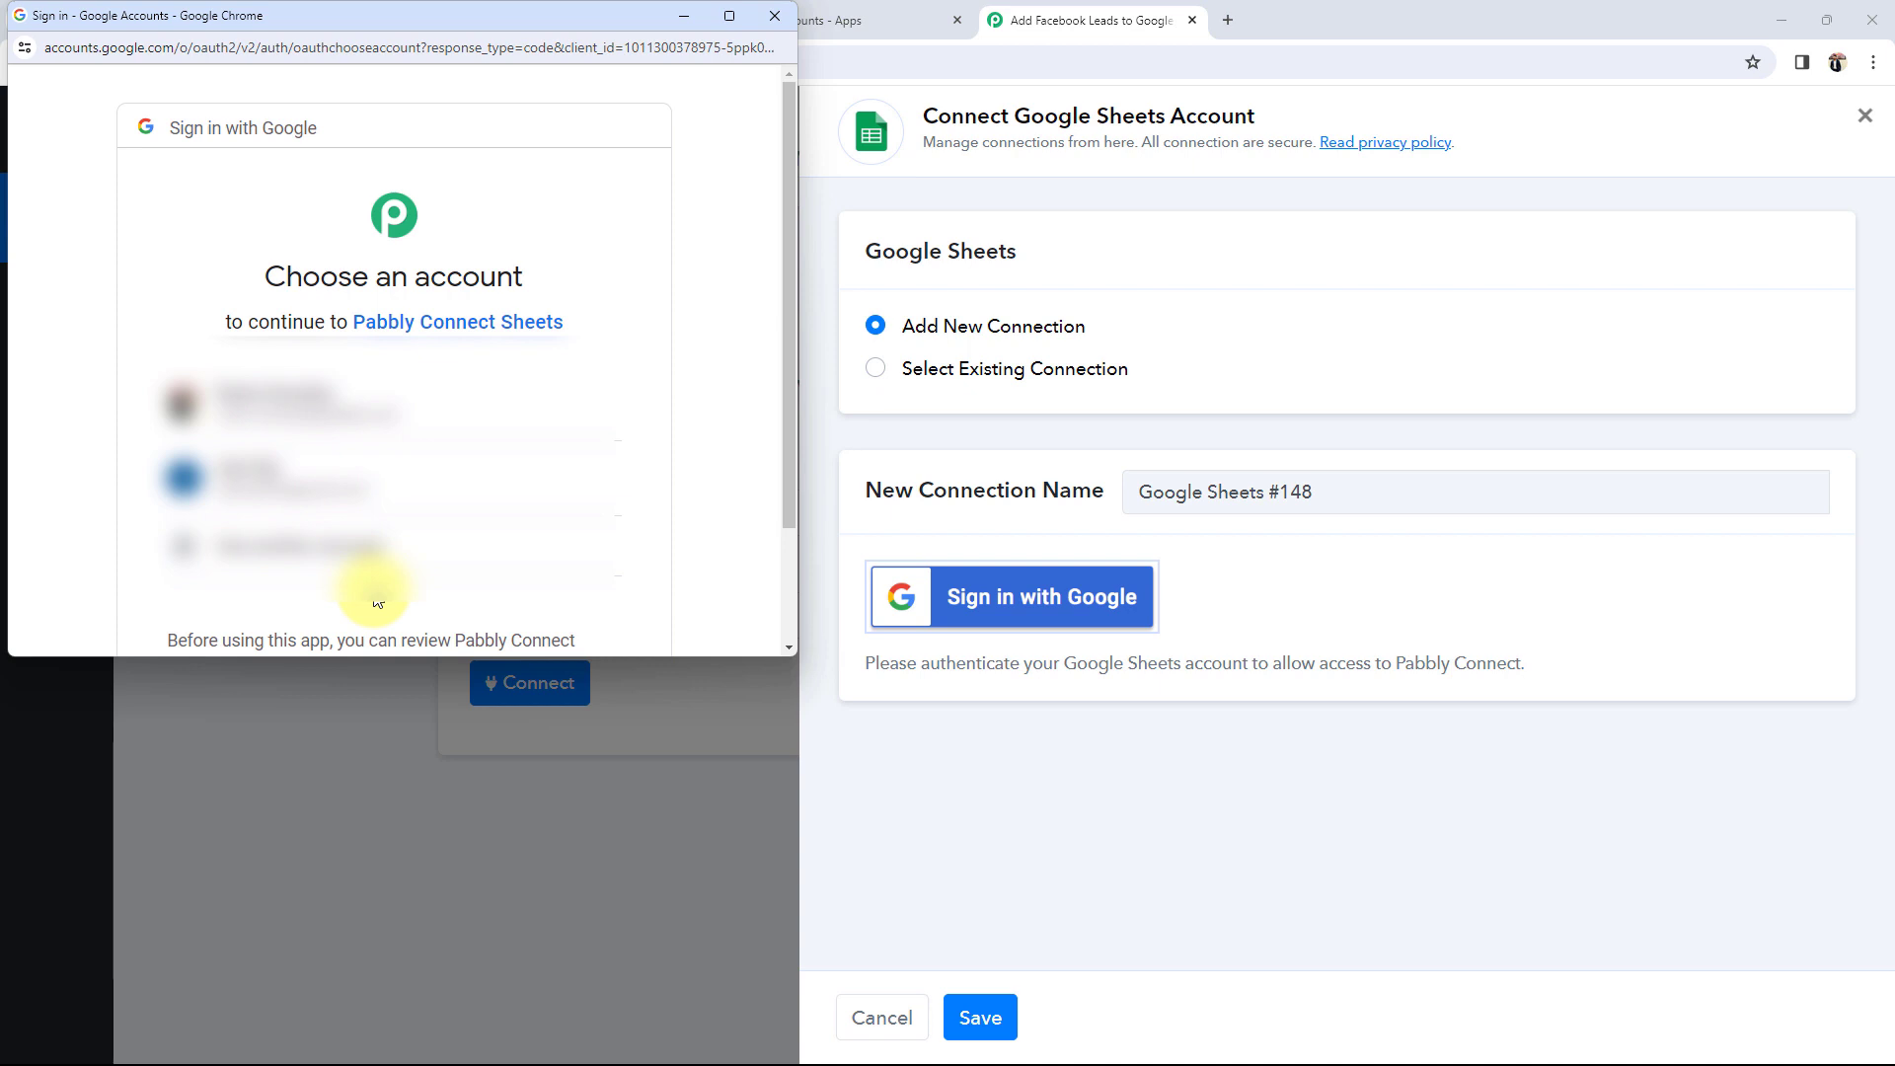
pyautogui.click(305, 405)
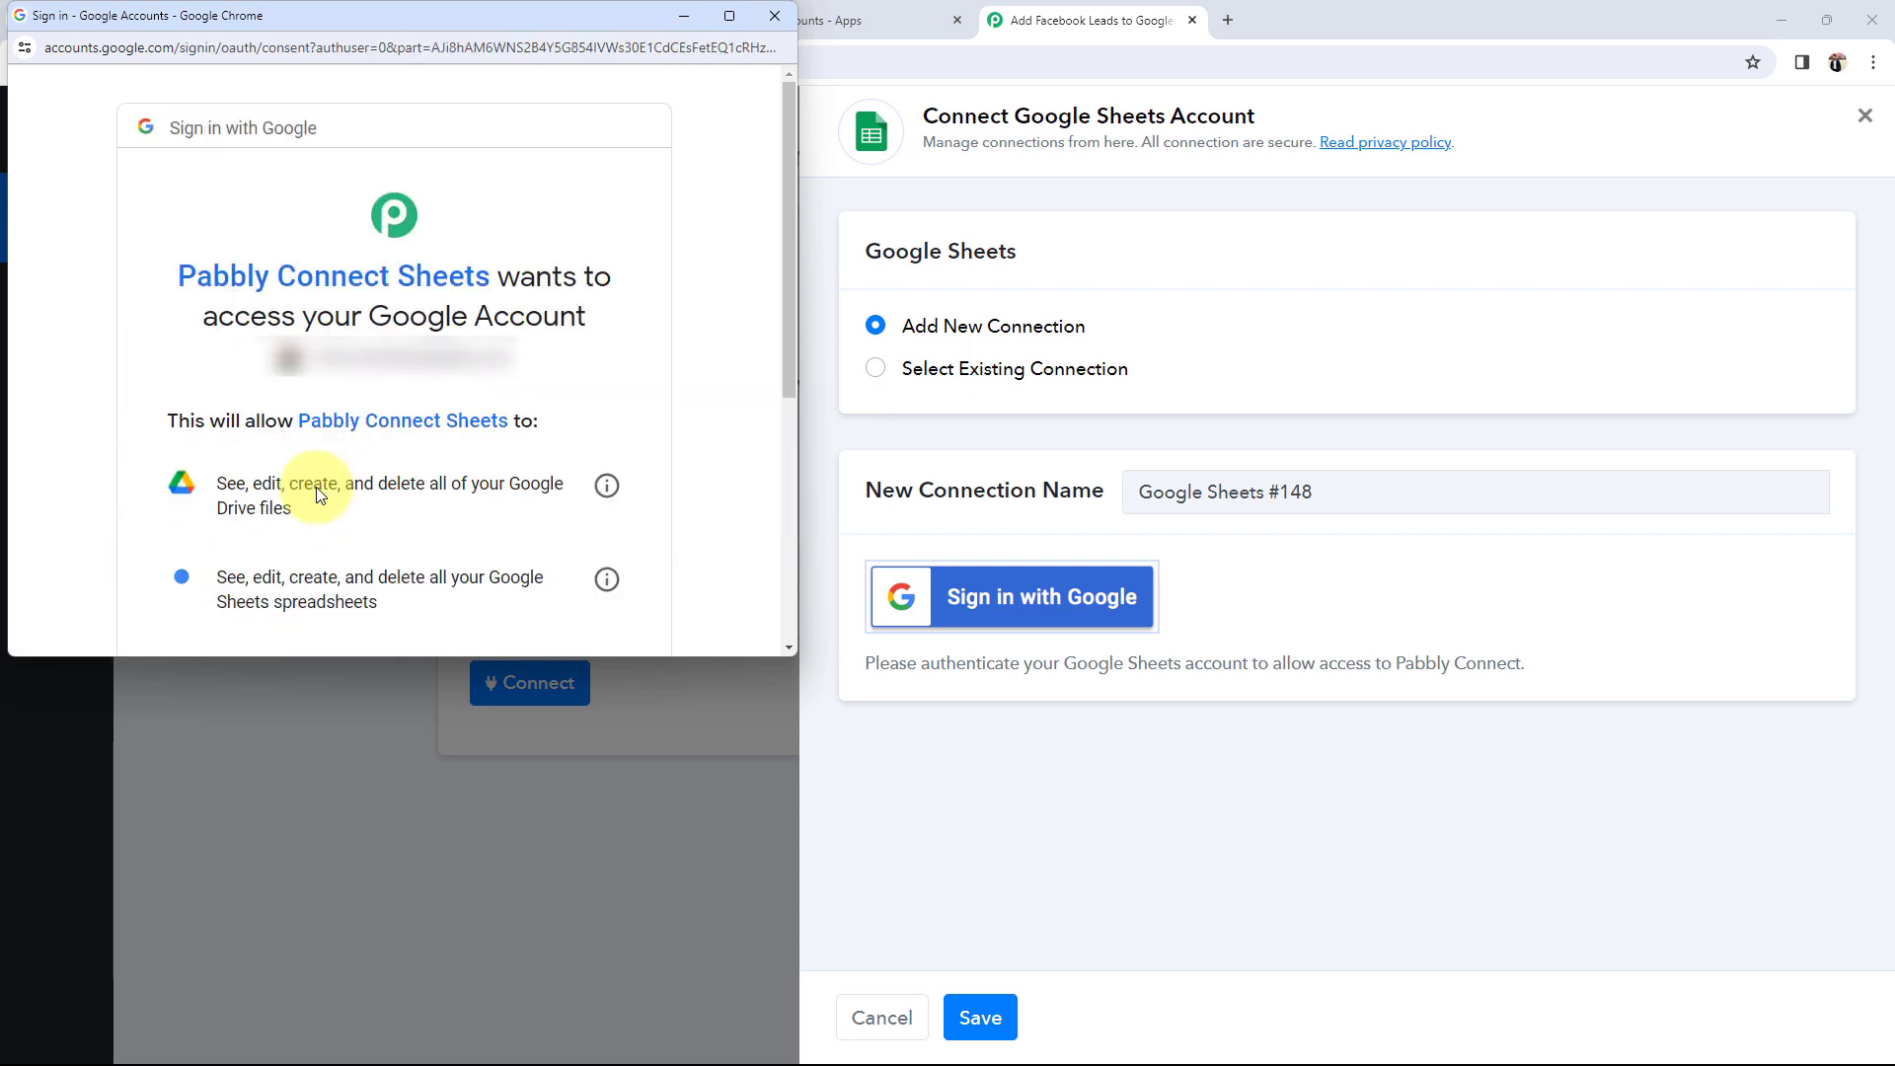
pyautogui.scroll(-5, 494, 398)
pyautogui.click(516, 477)
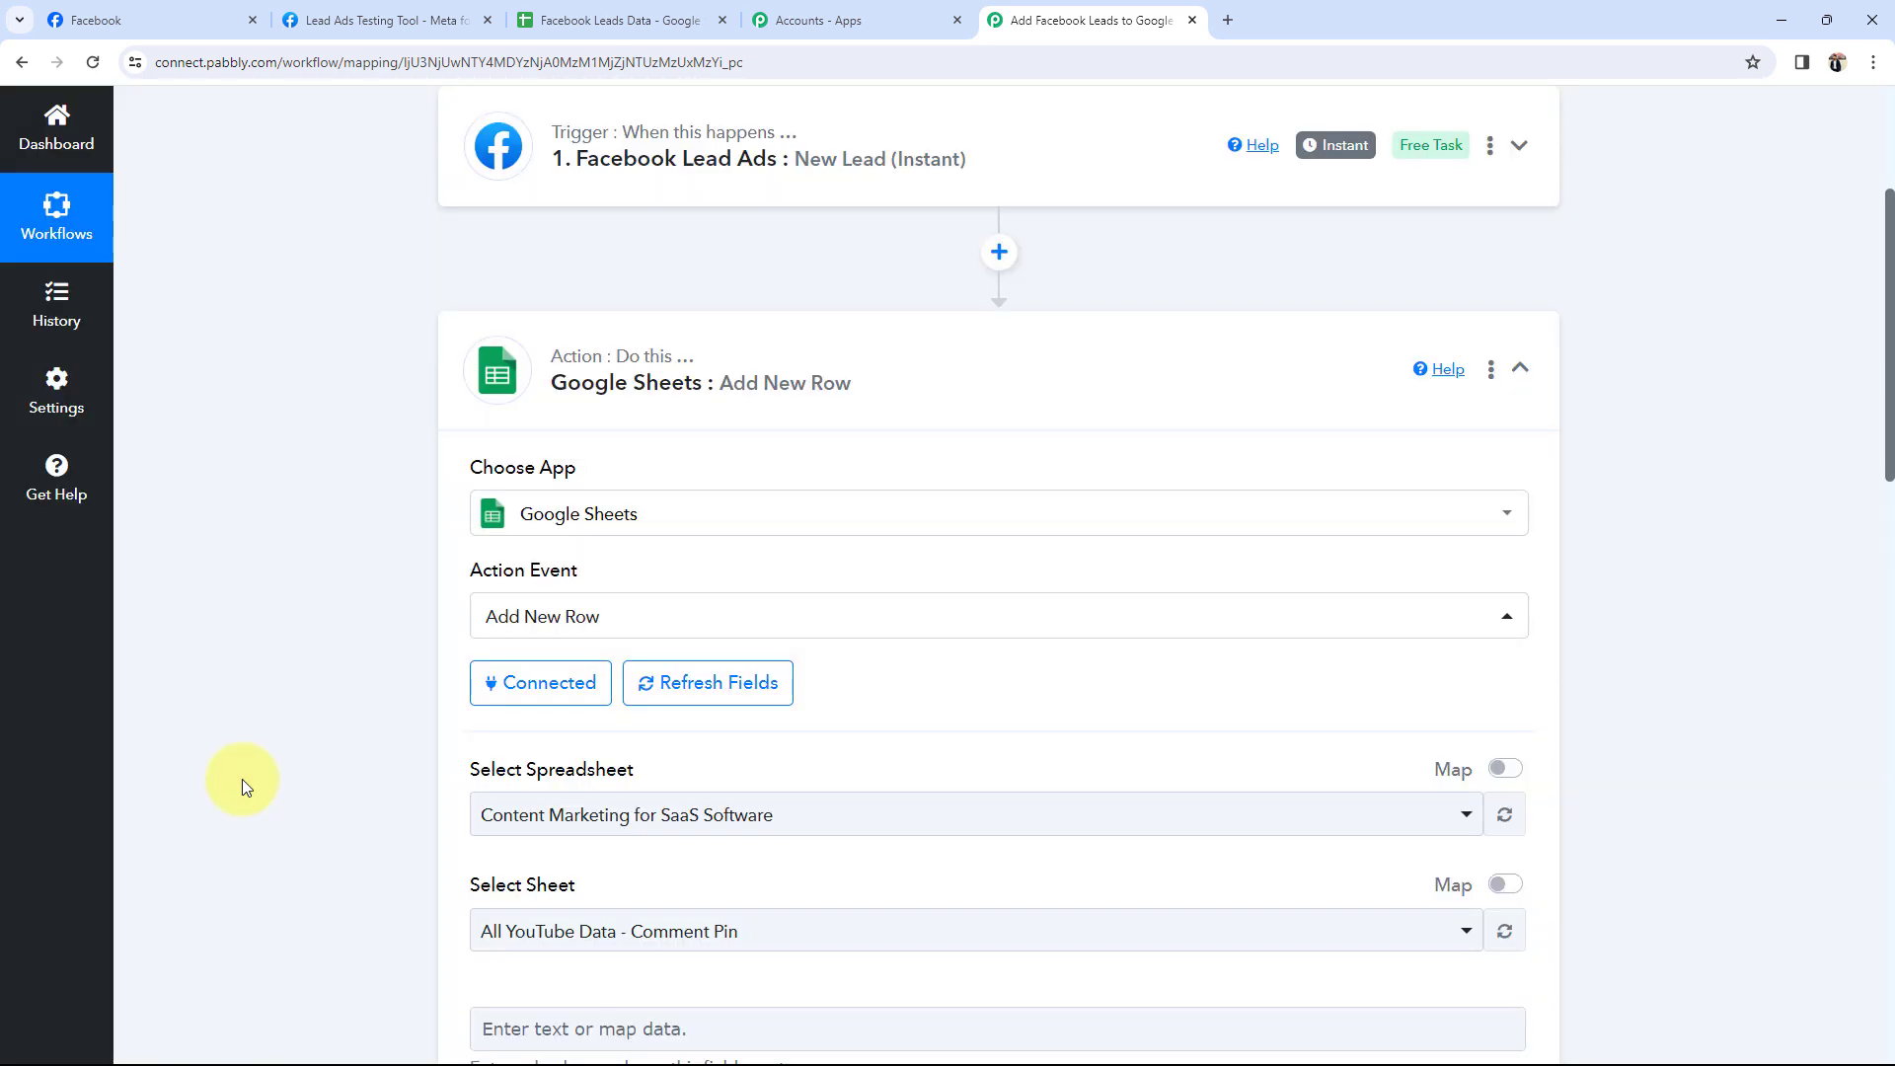
# - Switch to Google Sheets and review the Facebook Leads Data spreadsheet's name and column headers
pyautogui.scroll(-3, 436, 711)
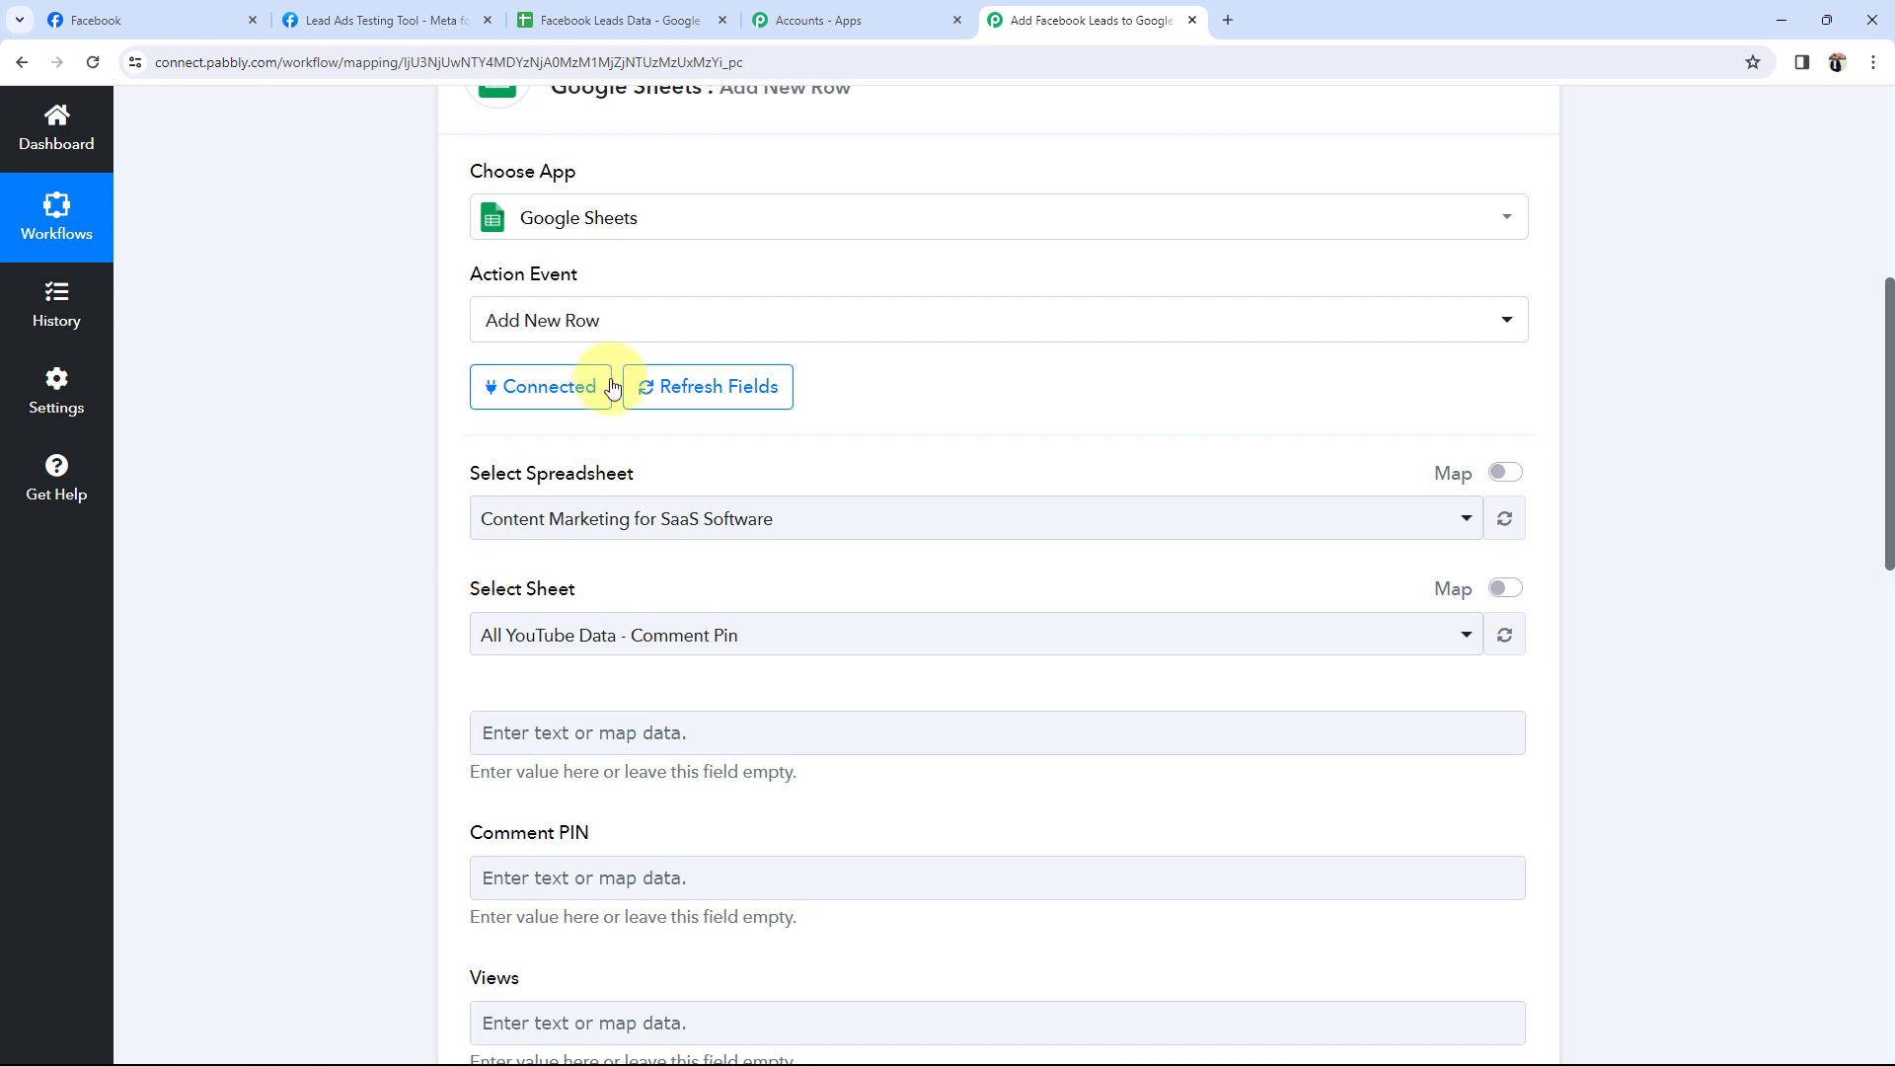
pyautogui.click(595, 9)
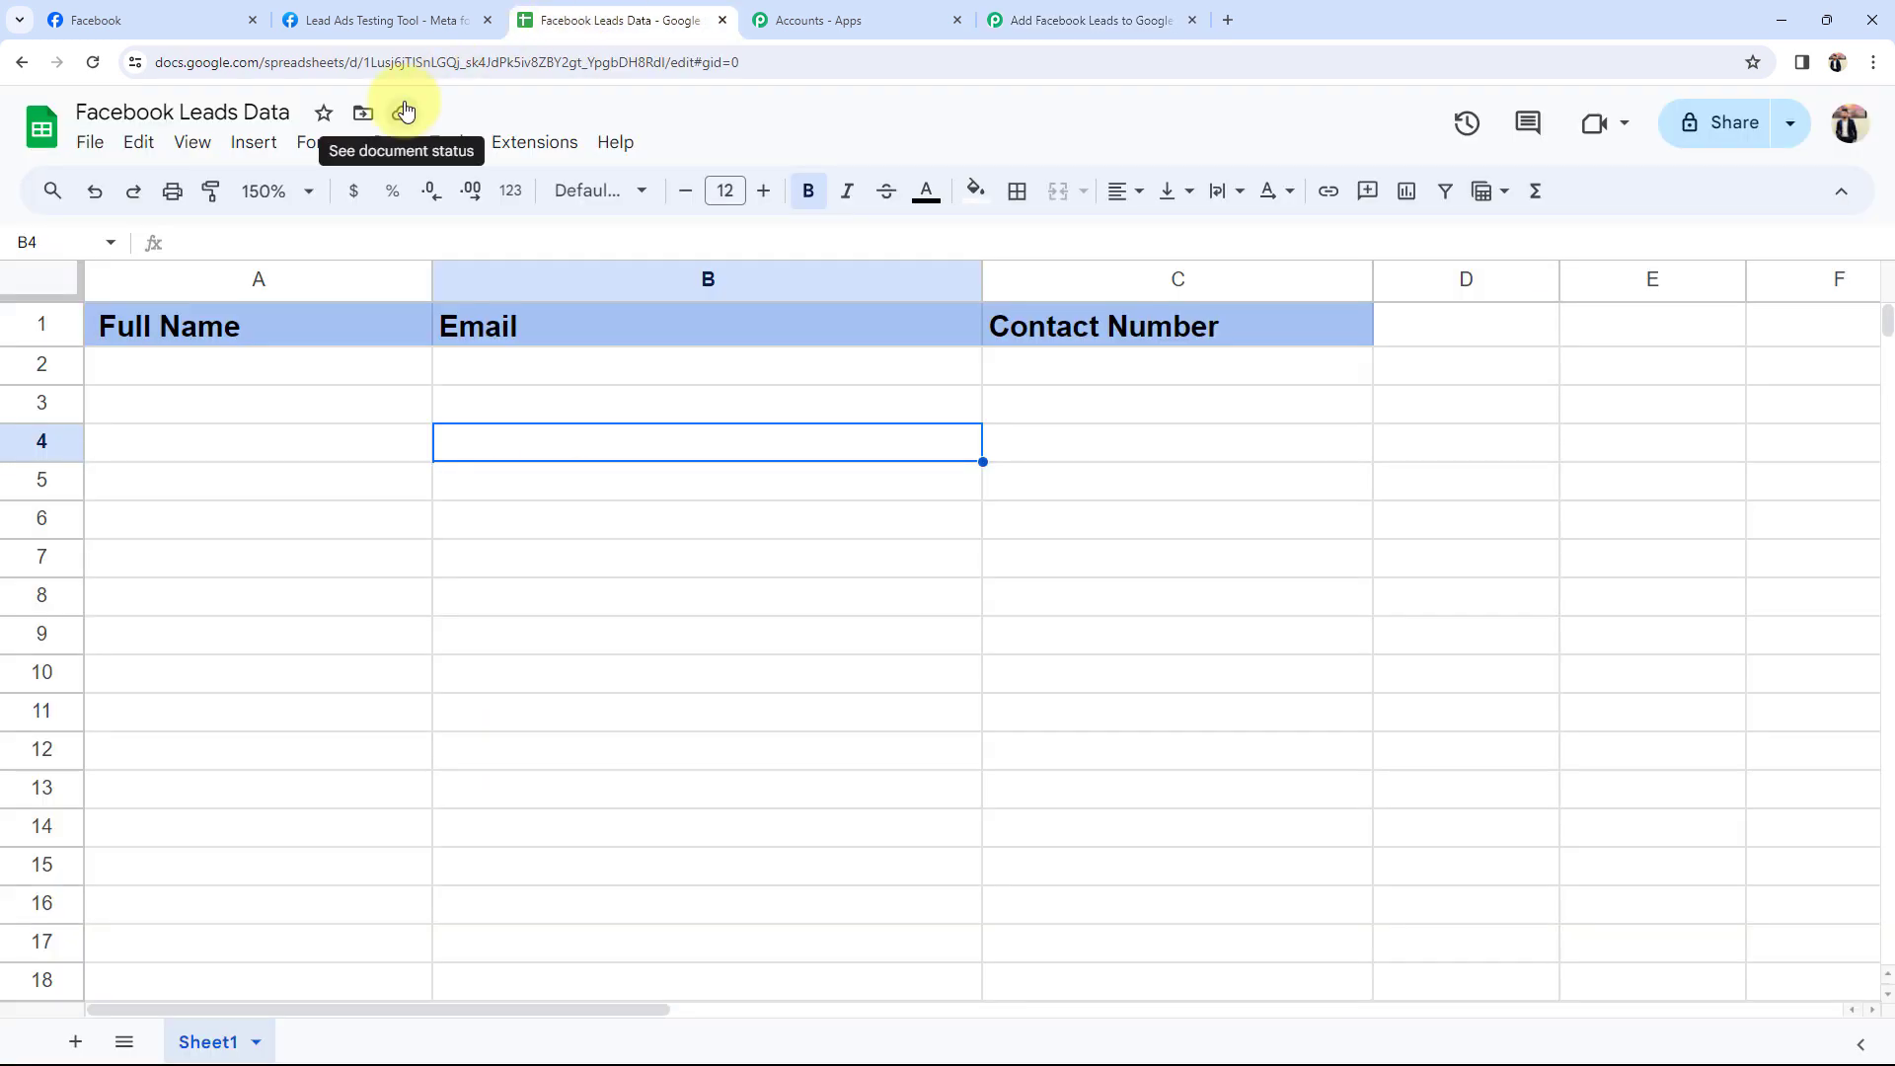
pyautogui.click(178, 18)
pyautogui.click(622, 18)
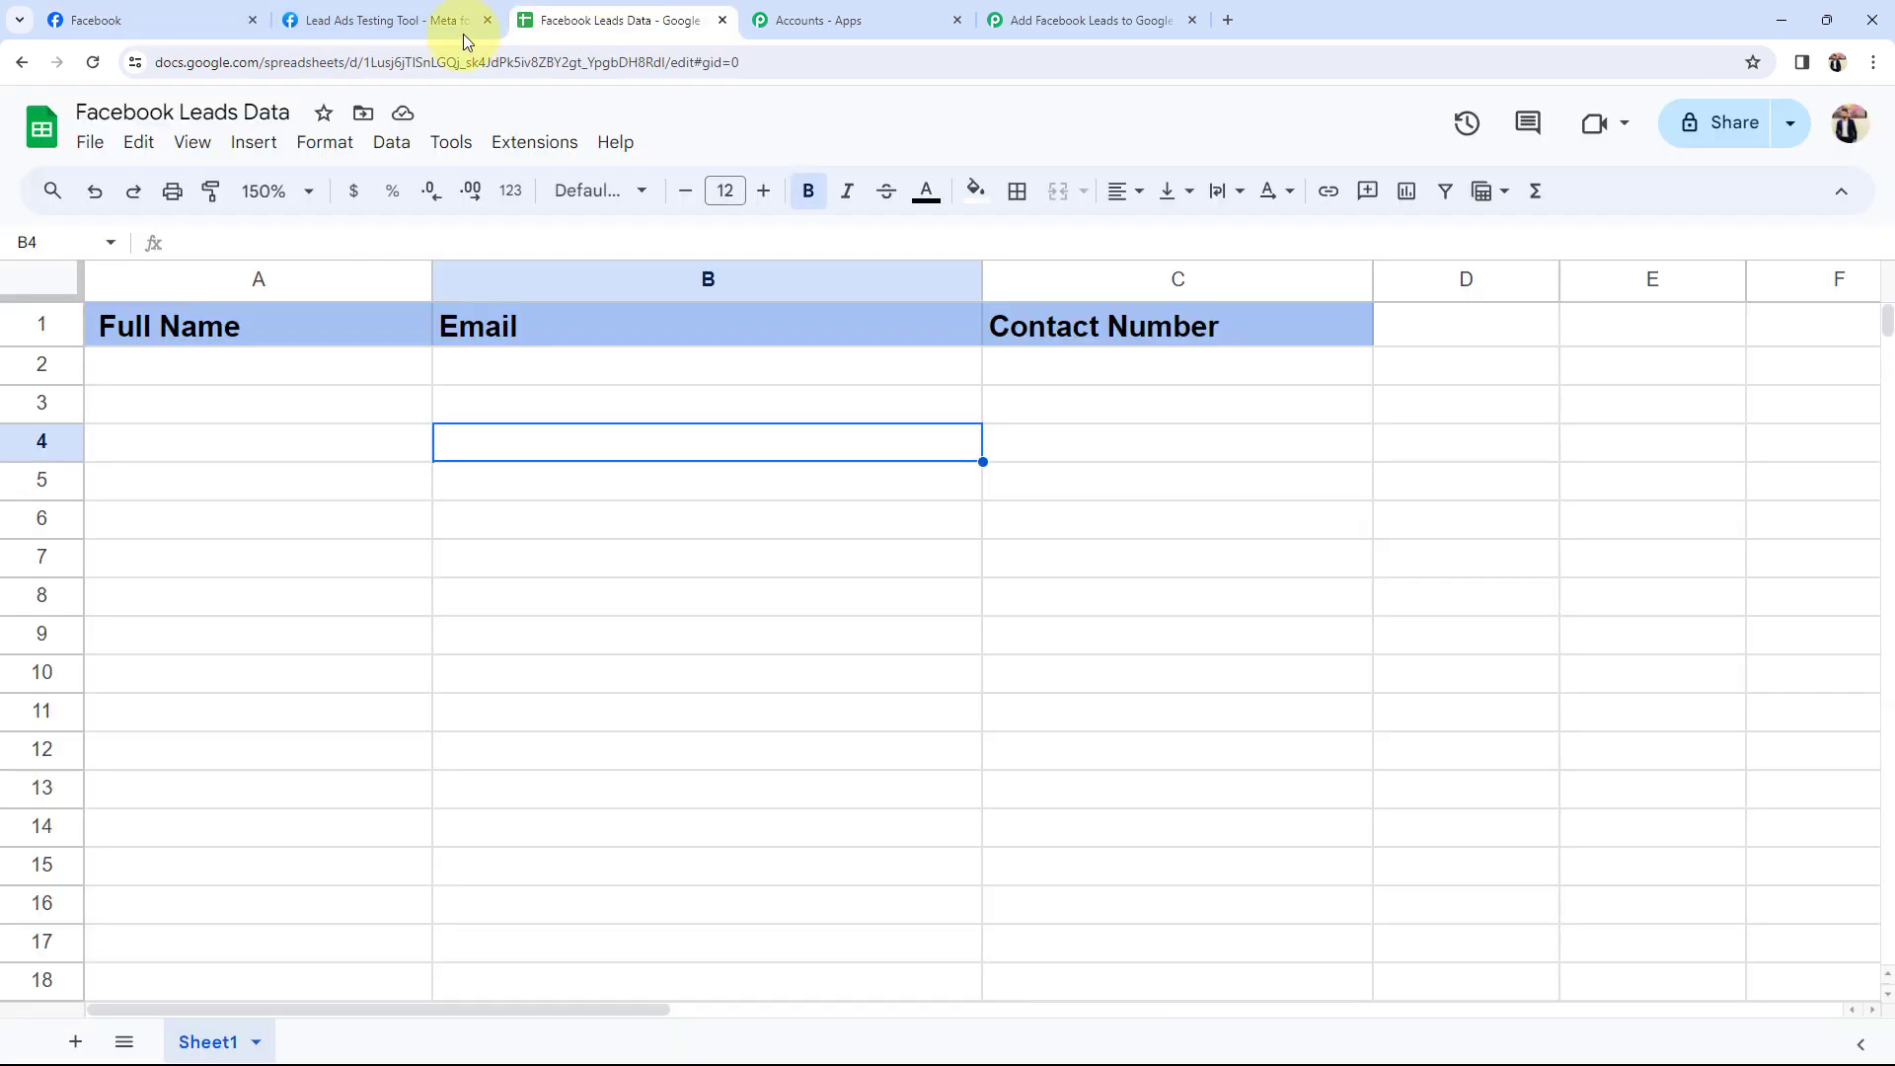
pyautogui.click(205, 367)
pyautogui.click(663, 444)
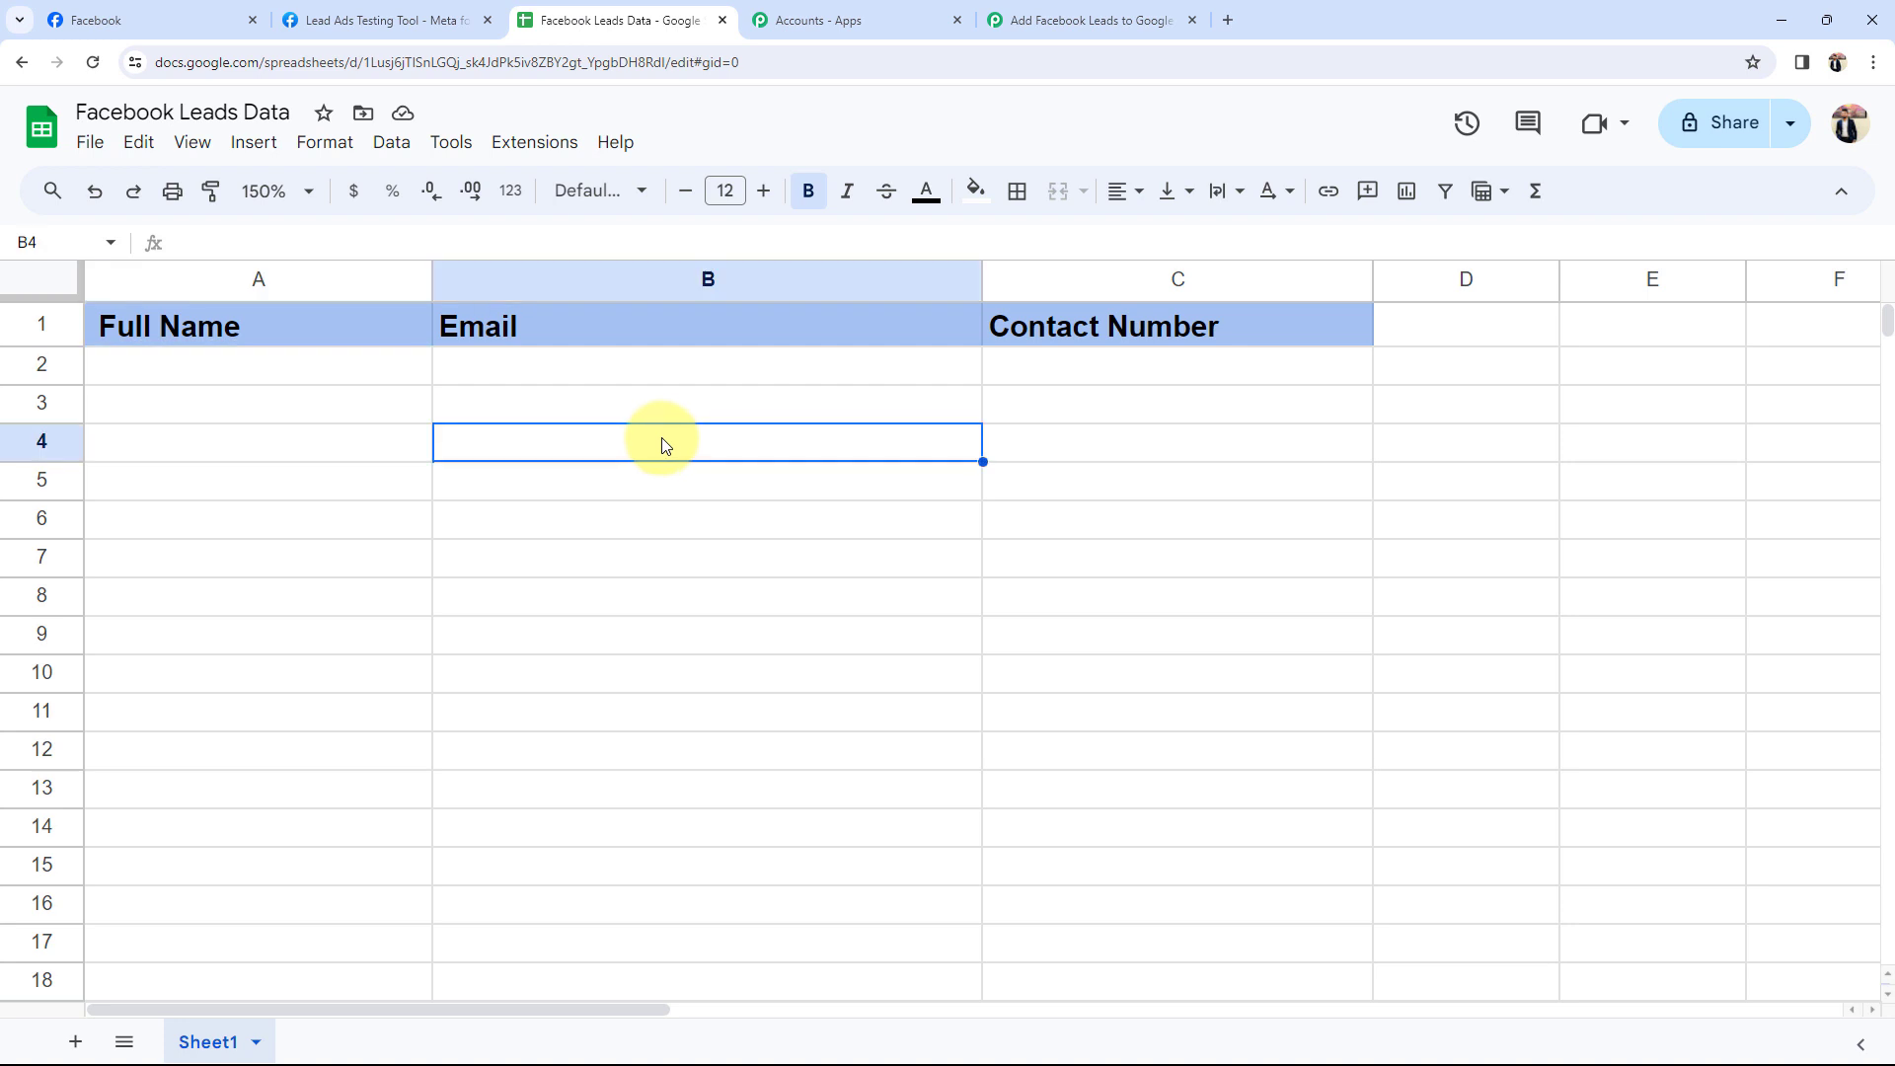
# - Return to Pabbly Connect and choose Facebook Leads Data as the action's spreadsheet, with Sheet1 as the sheet
pyautogui.click(1007, 20)
pyautogui.click(563, 515)
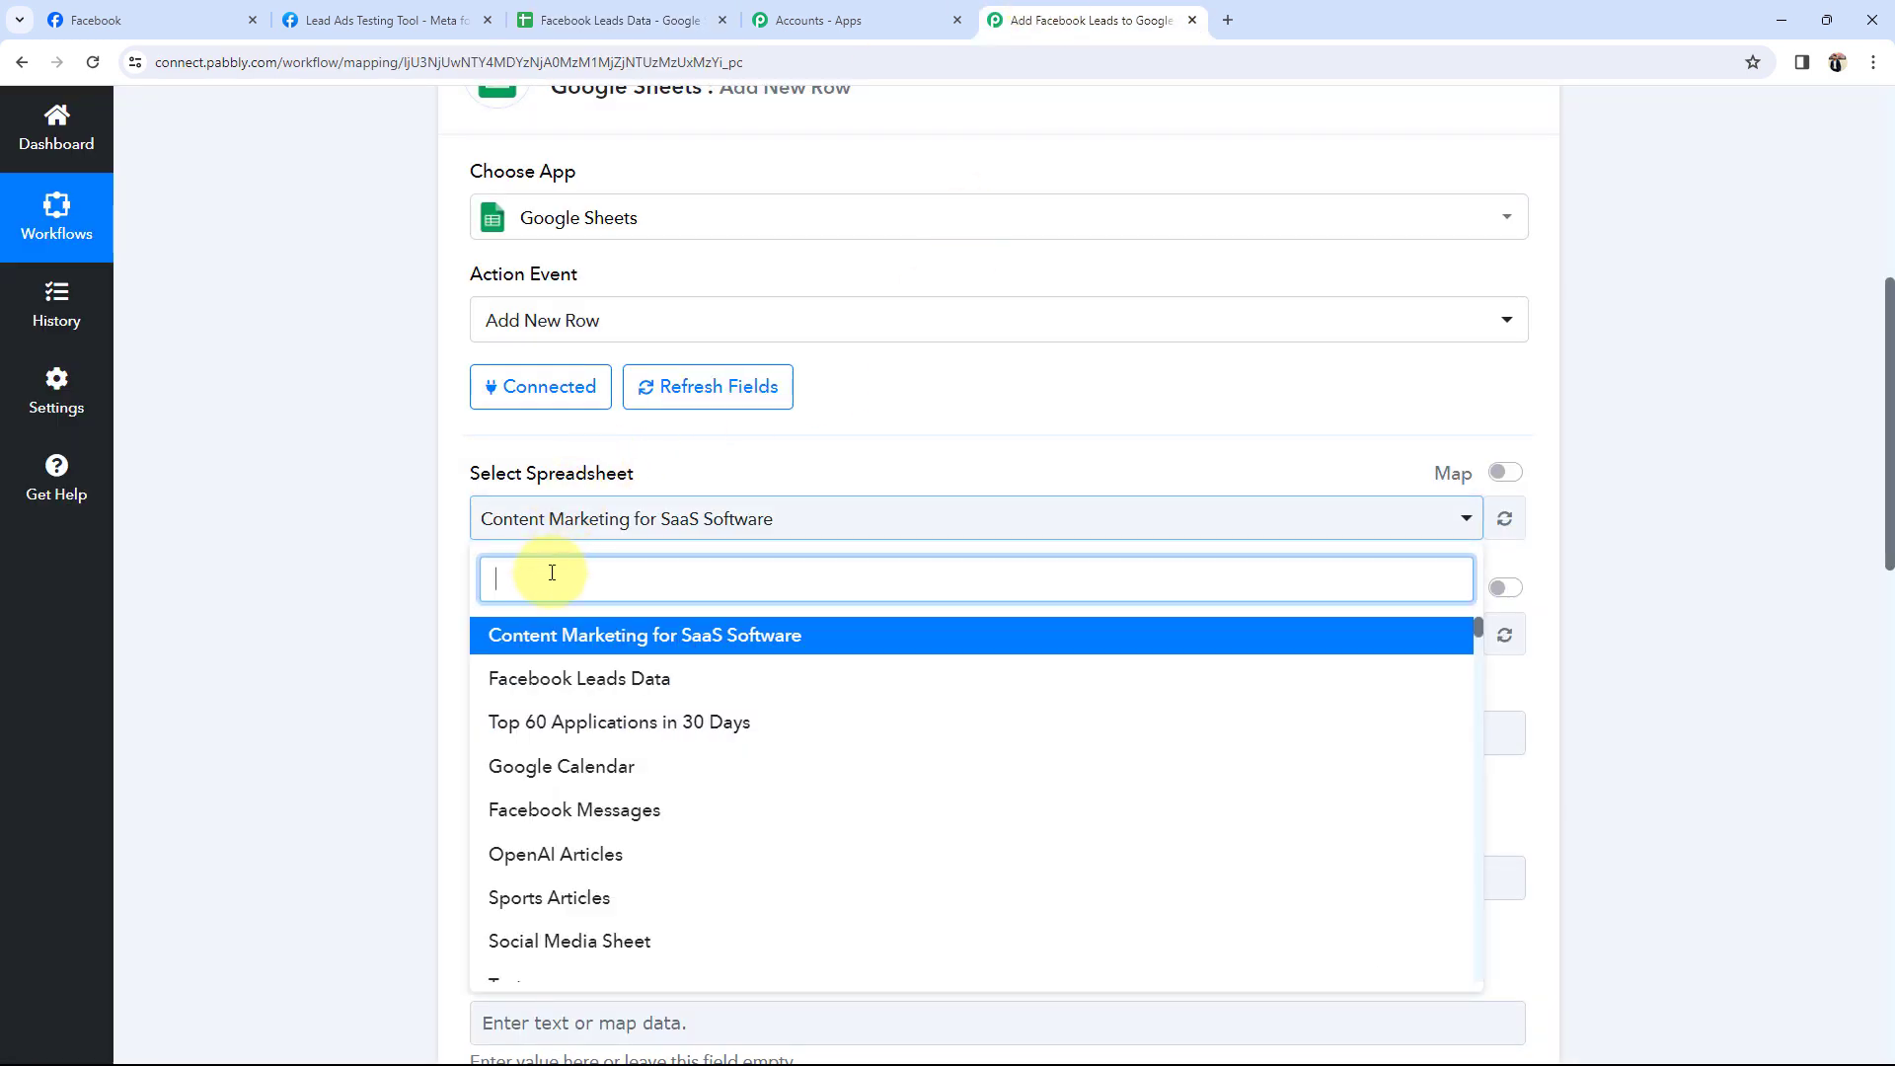
pyautogui.click(484, 679)
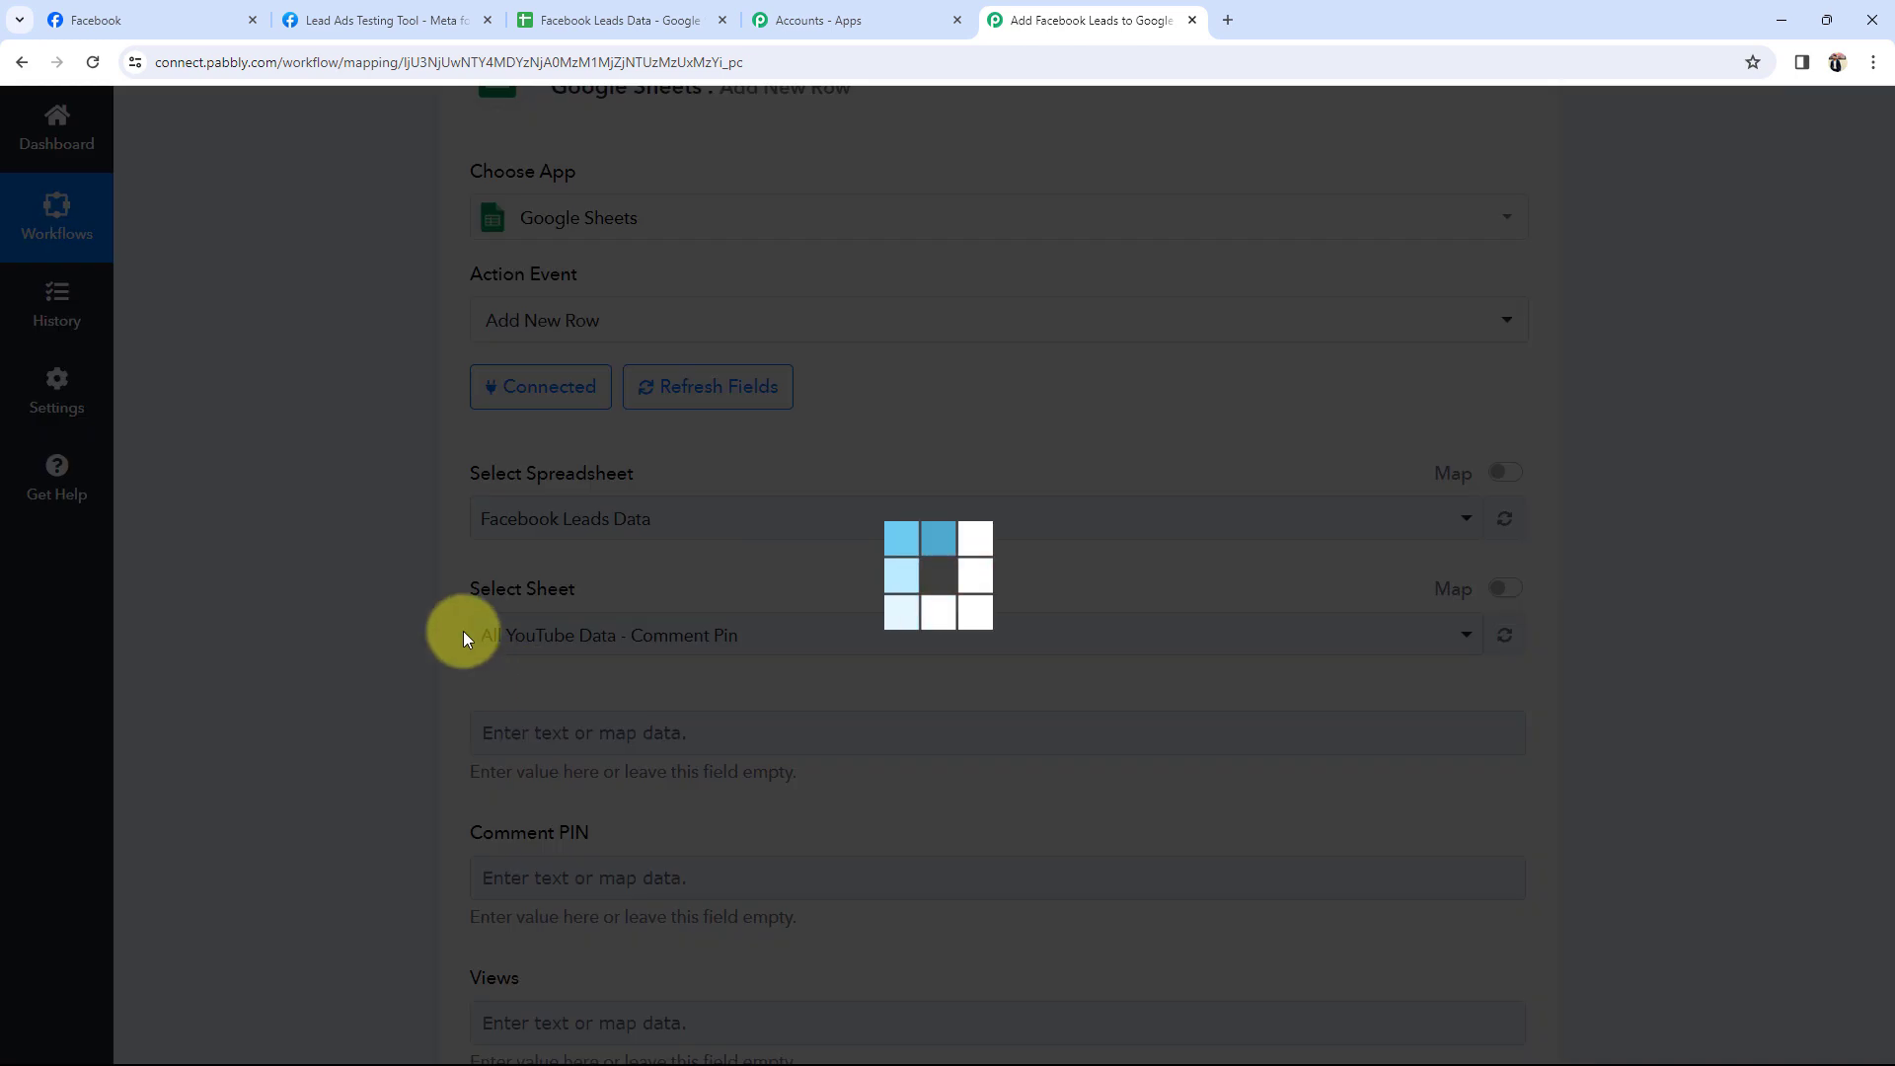
pyautogui.click(405, 20)
pyautogui.click(602, 19)
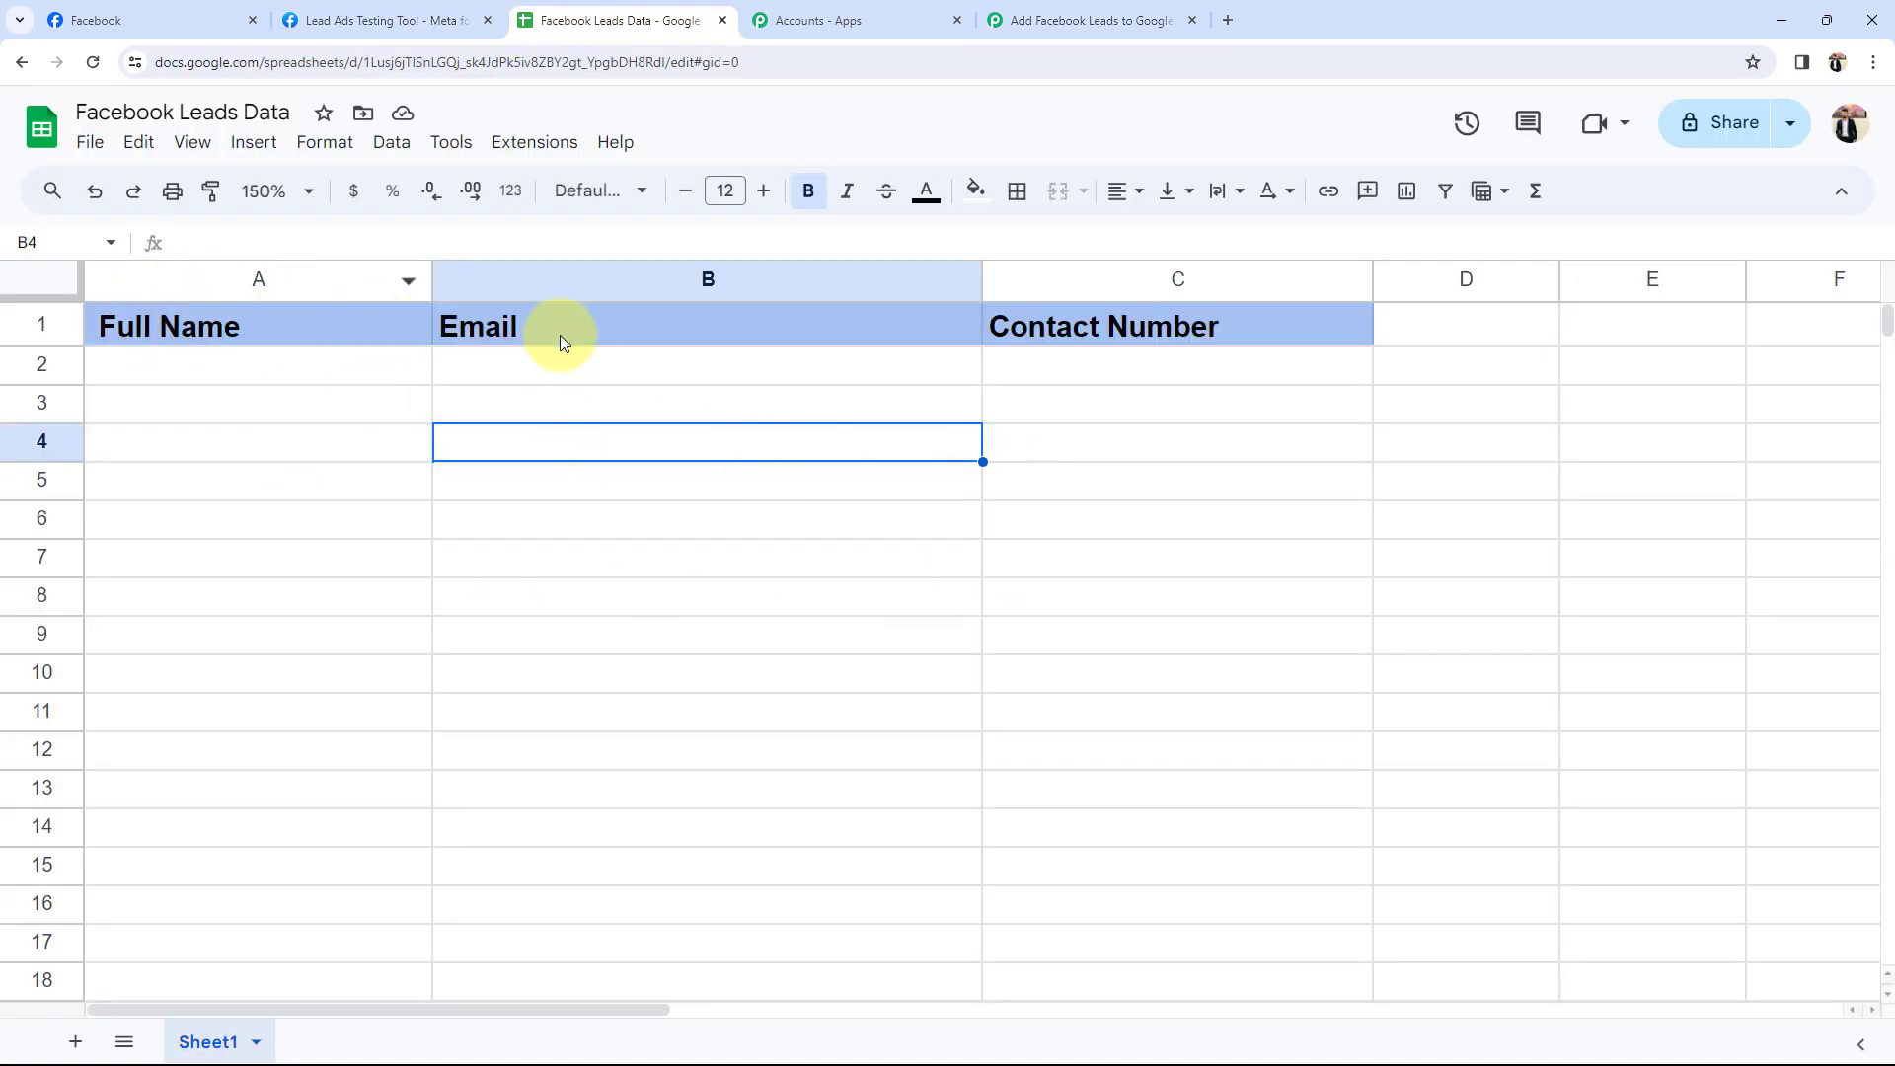
pyautogui.click(993, 21)
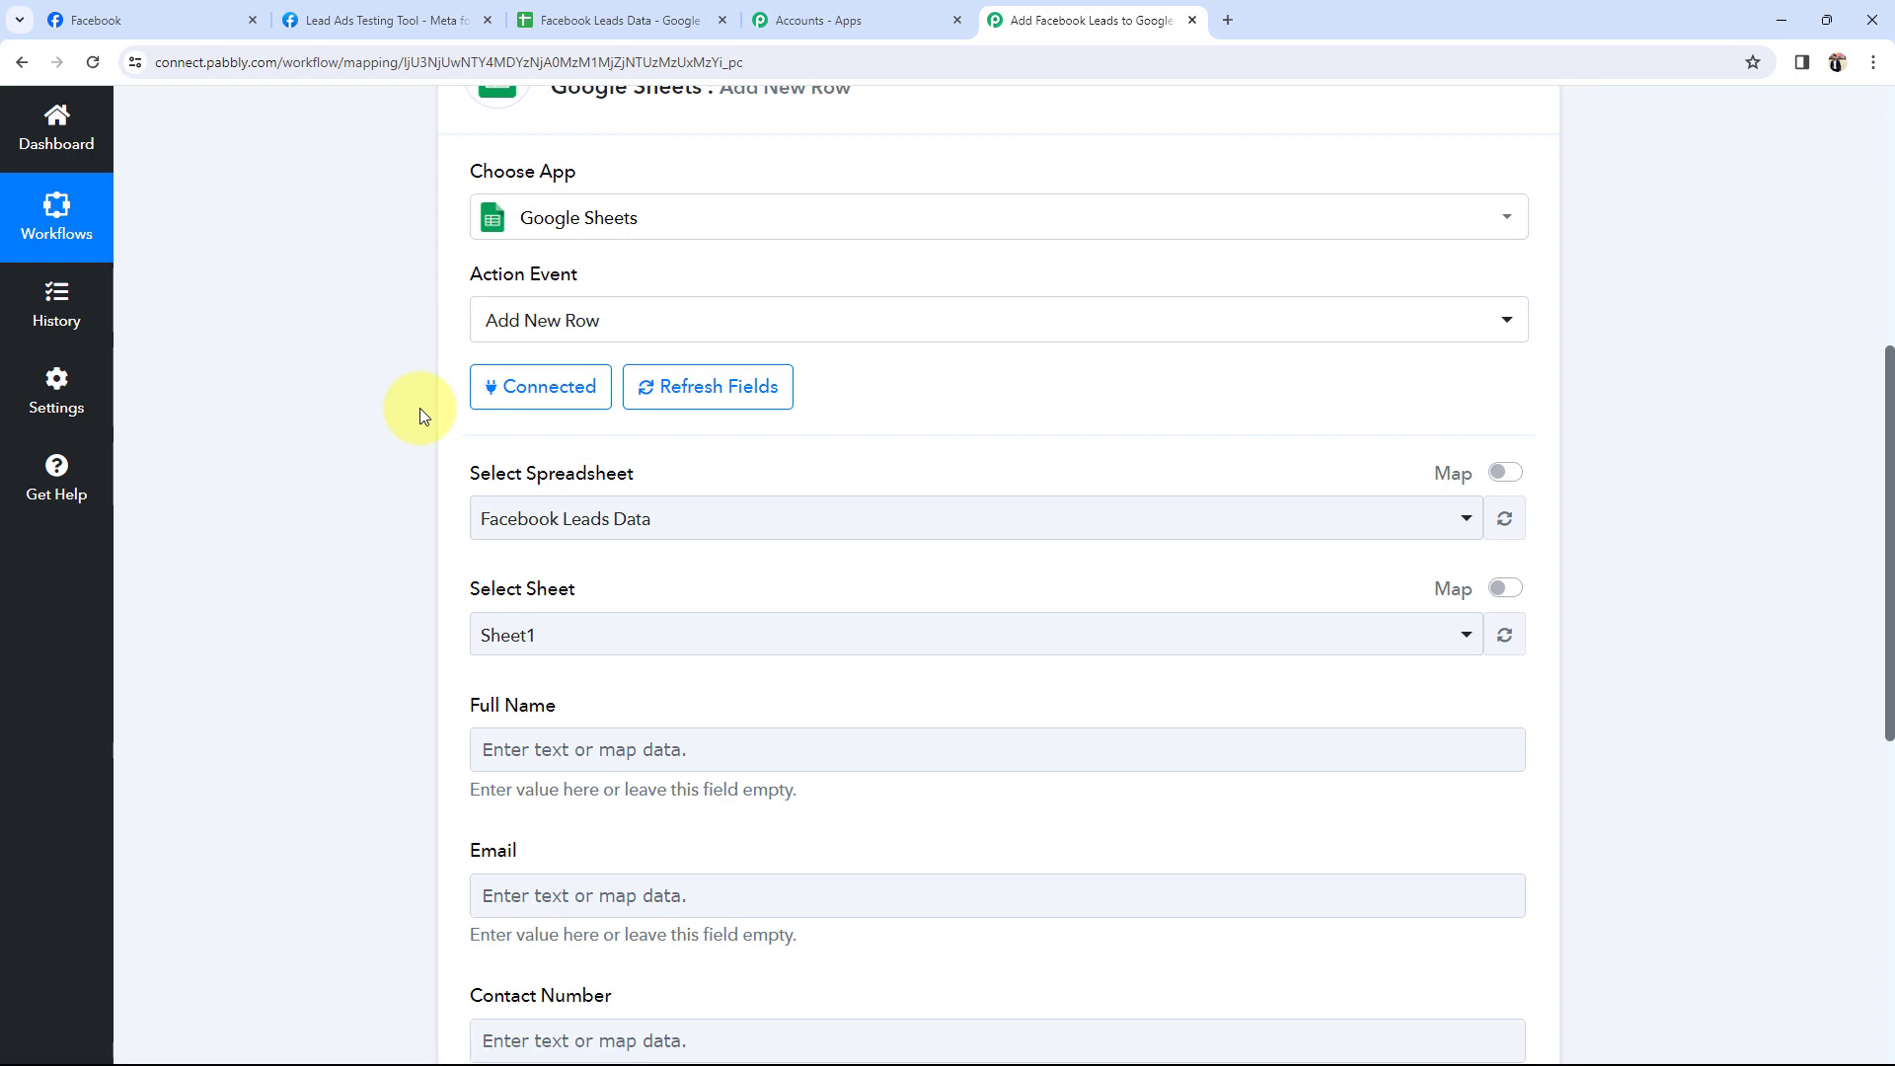
pyautogui.click(533, 650)
pyautogui.click(548, 749)
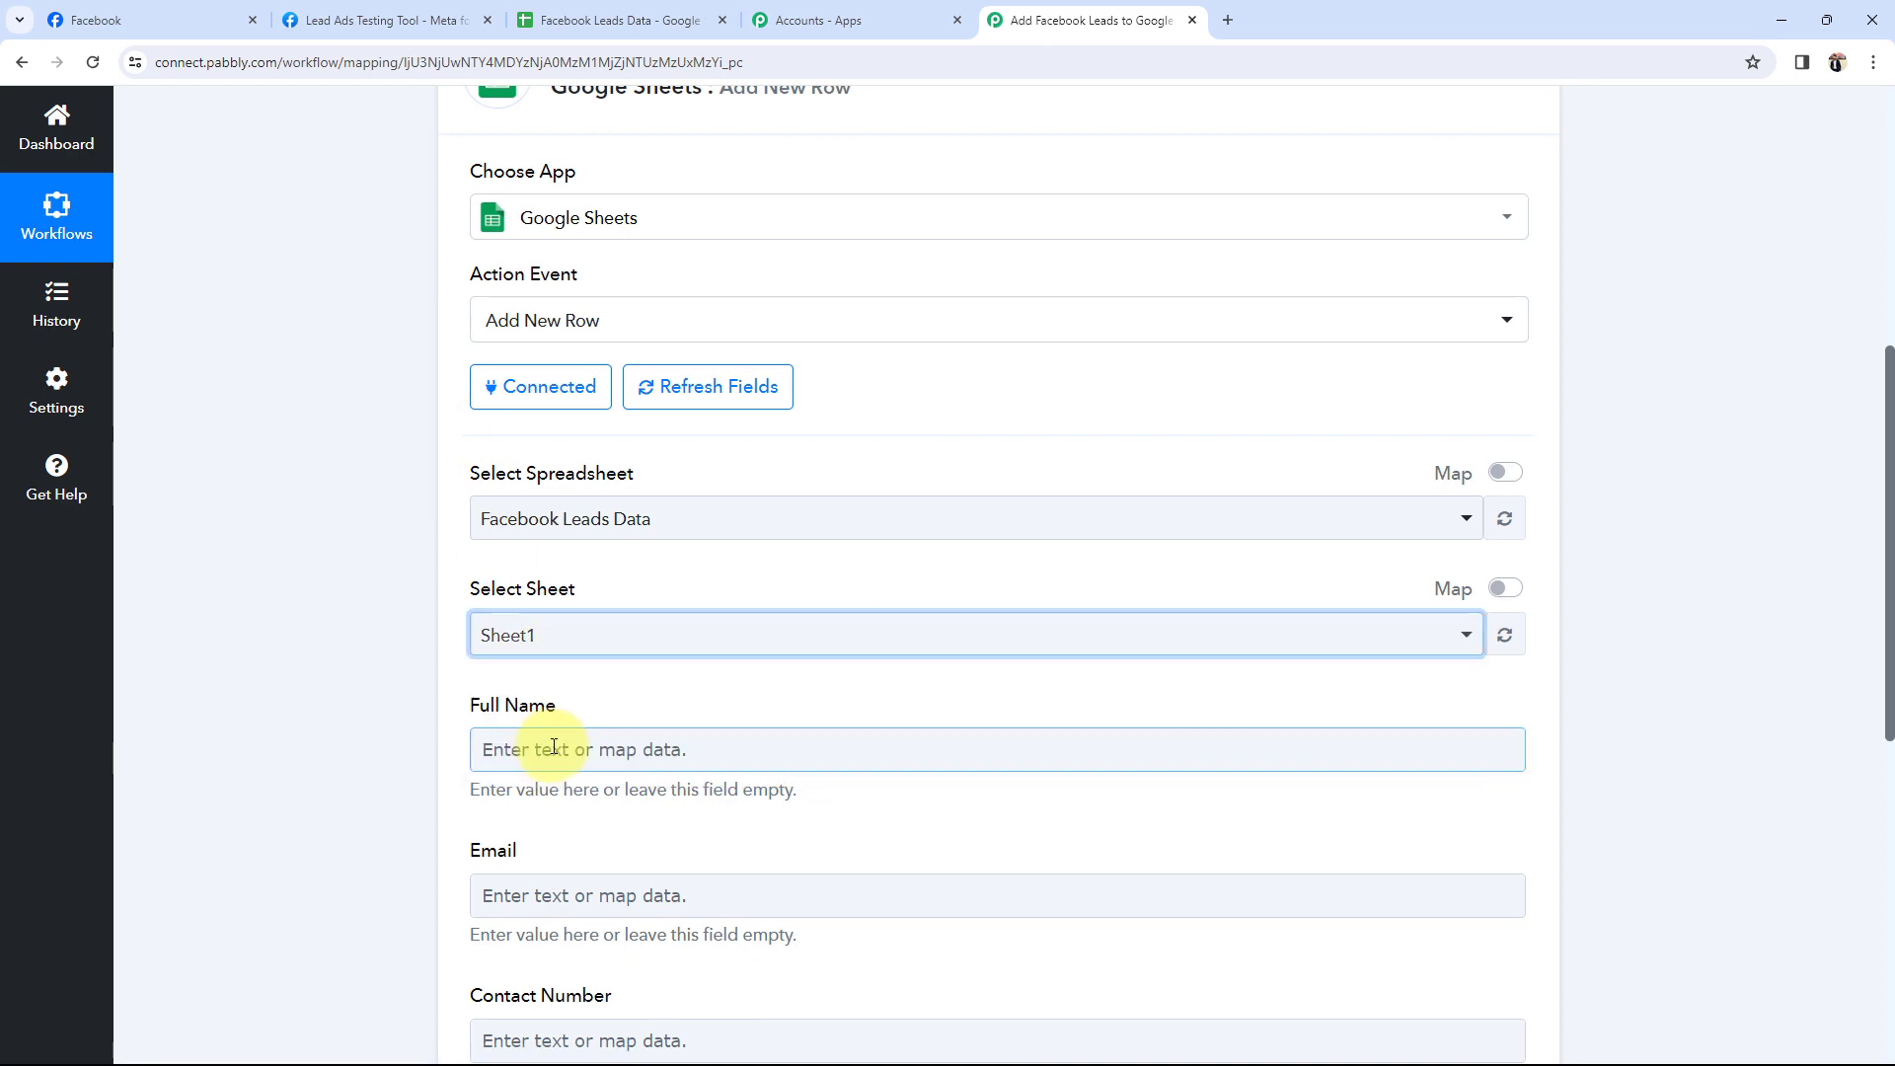
# - Compare the spreadsheet's columns with the action's Full Name, Email and Contact Number fields, and look over the workflow steps
pyautogui.click(672, 20)
pyautogui.click(1086, 20)
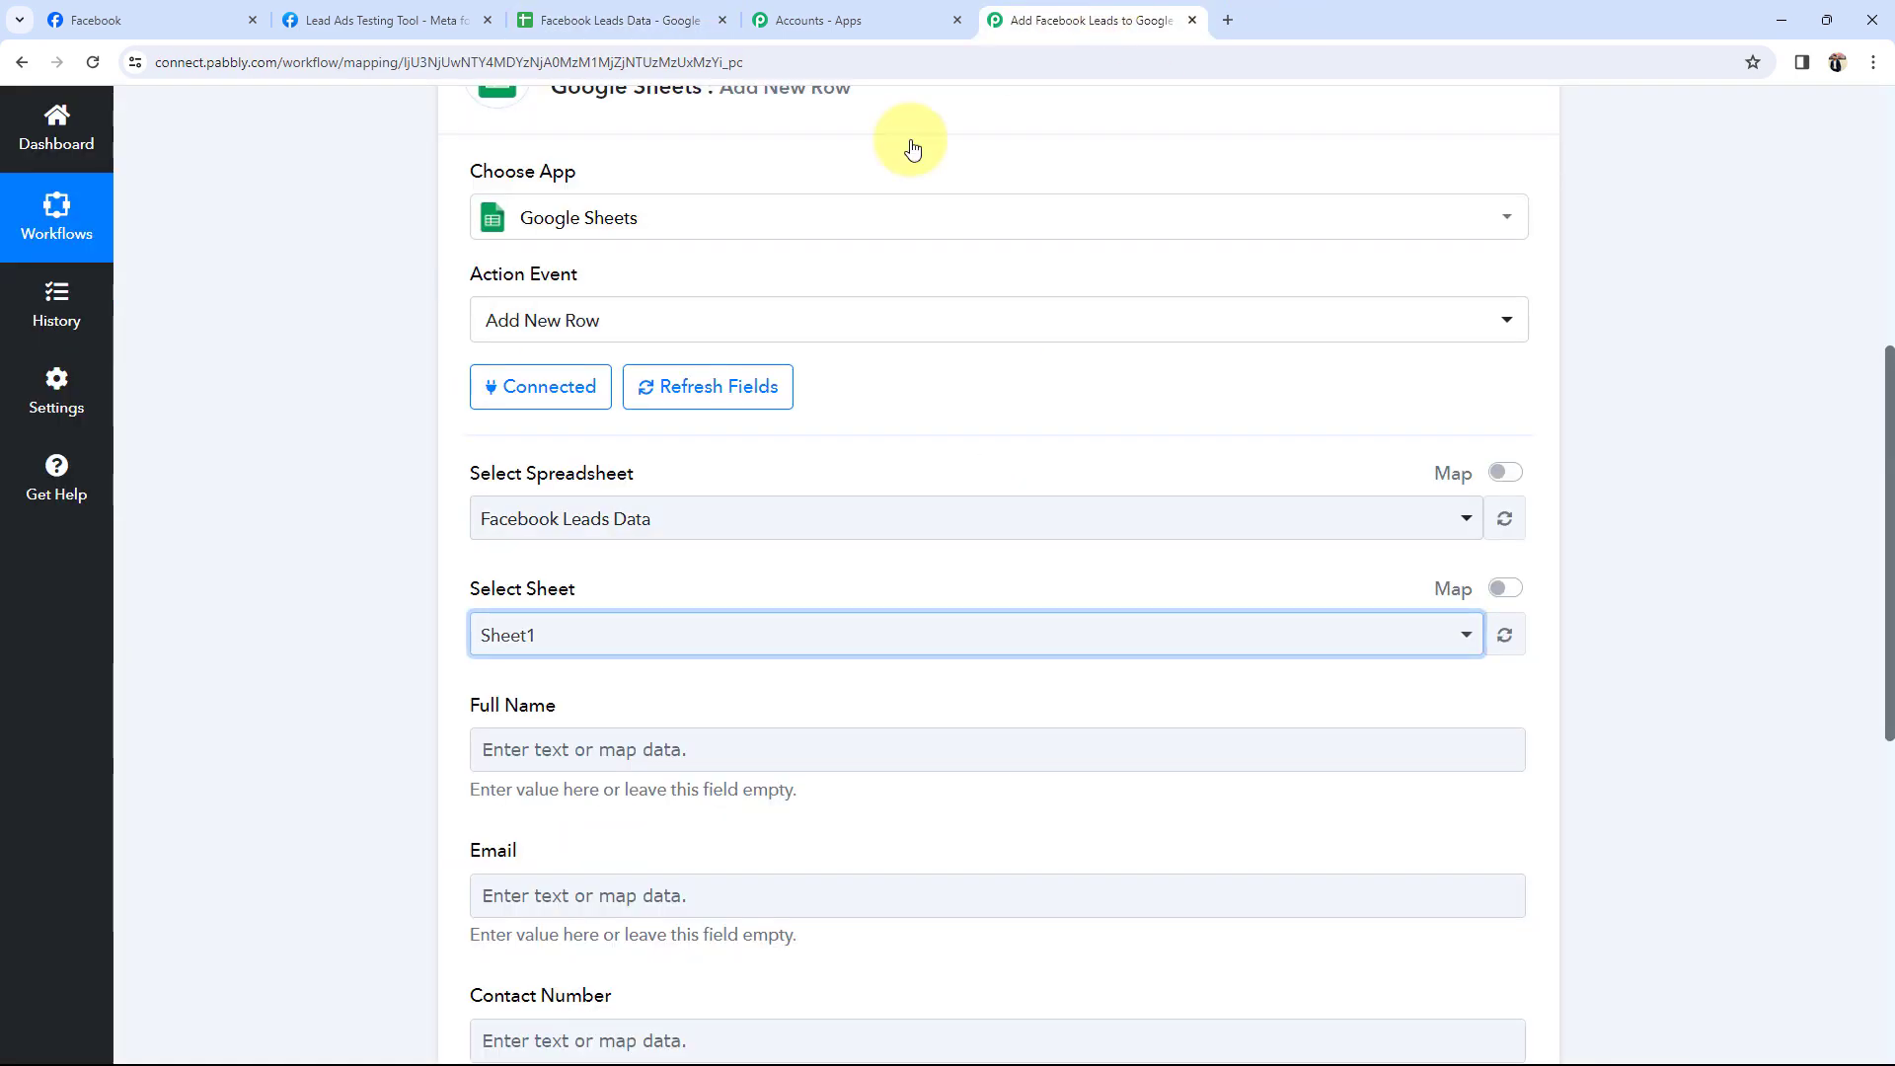
pyautogui.scroll(-3, 317, 698)
pyautogui.click(322, 678)
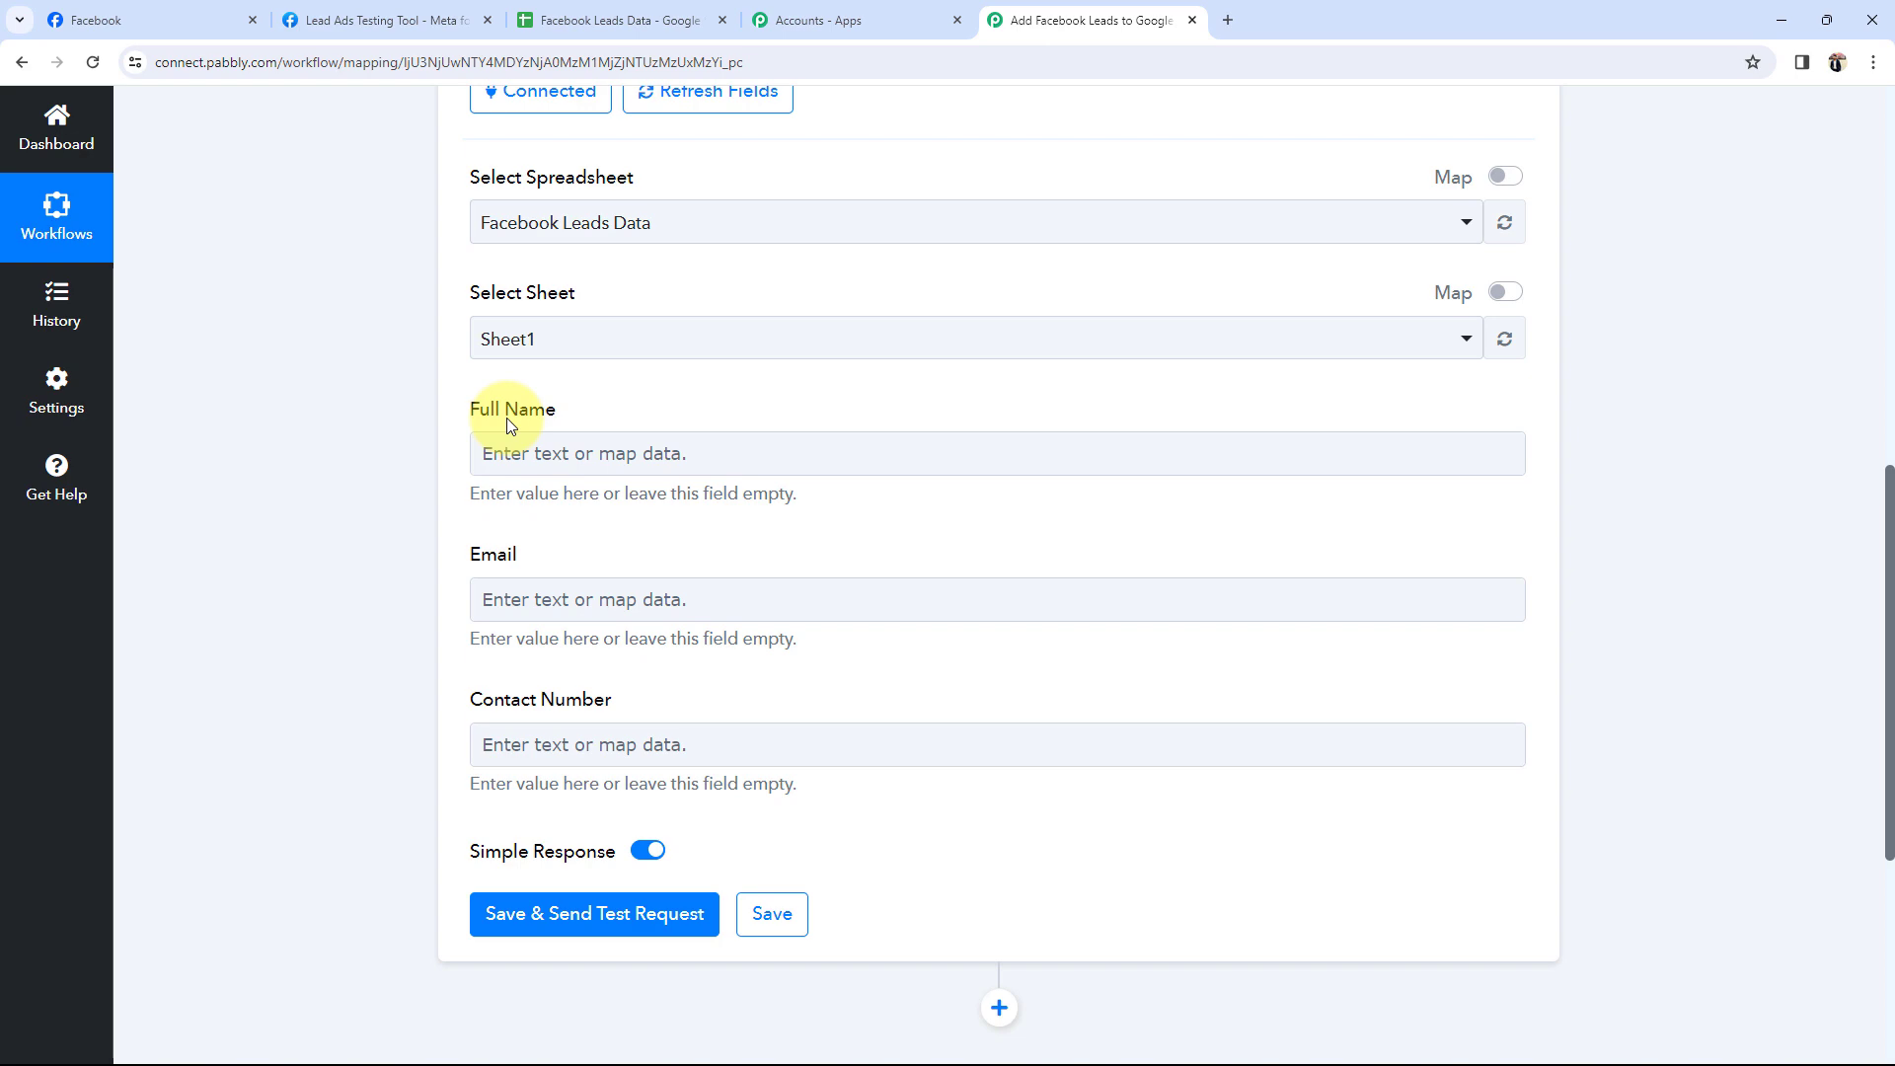
pyautogui.scroll(10, 405, 549)
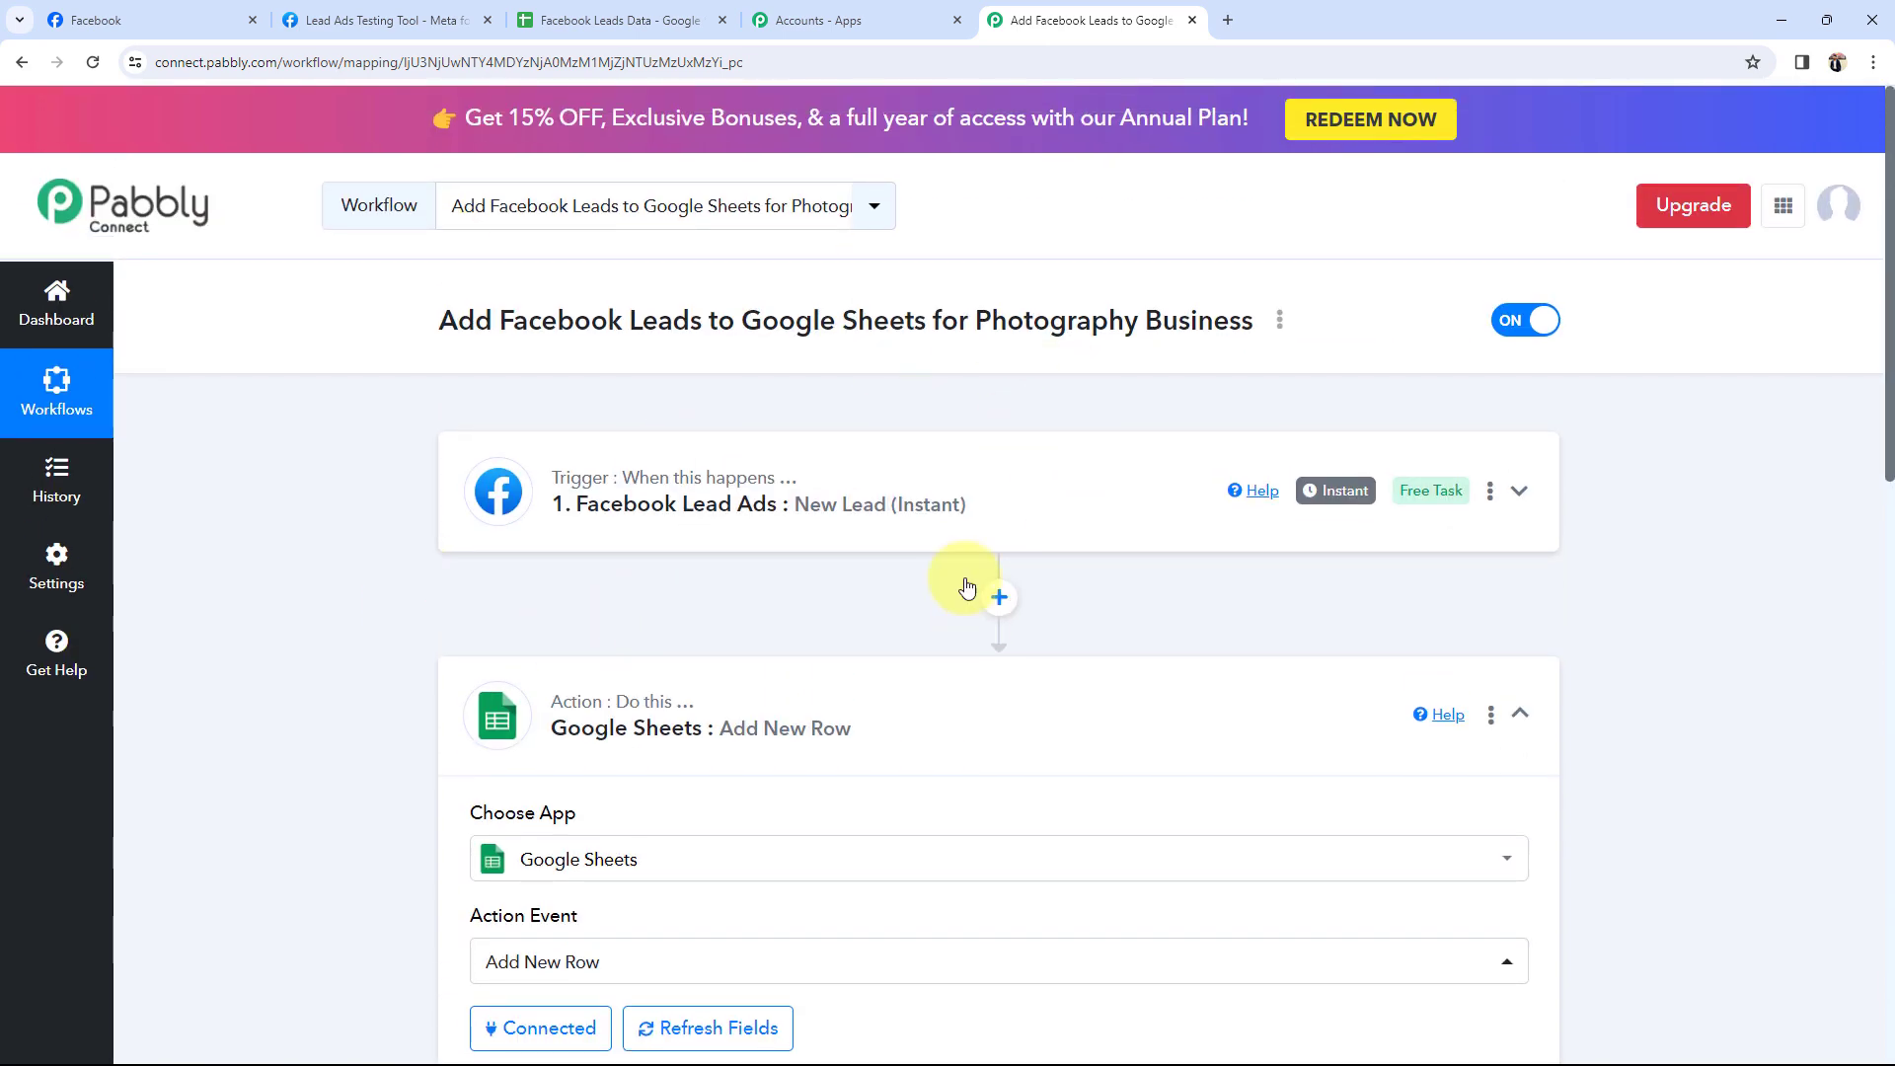
pyautogui.scroll(-5, 308, 565)
pyautogui.scroll(-5, 308, 564)
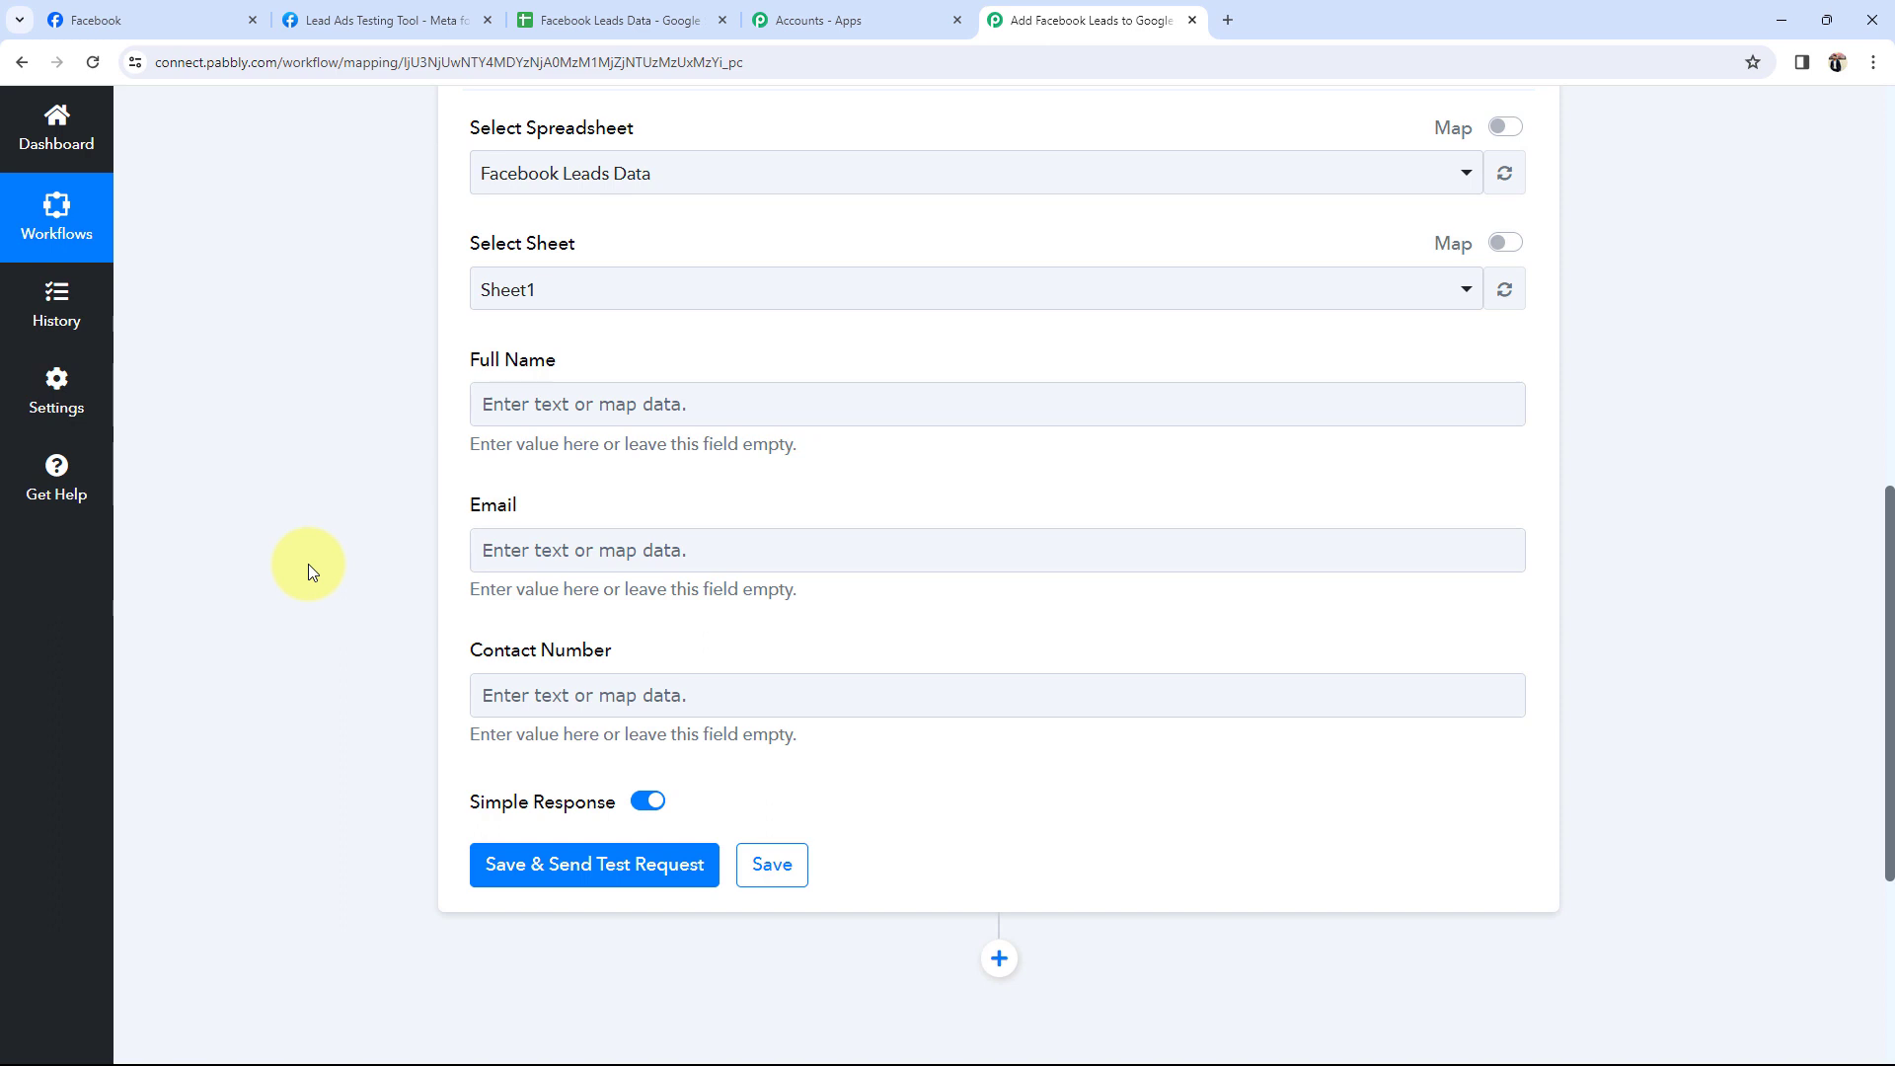
# - Map the Full Name field to Res4 Full Name from the Facebook Lead Ads trigger
pyautogui.click(482, 400)
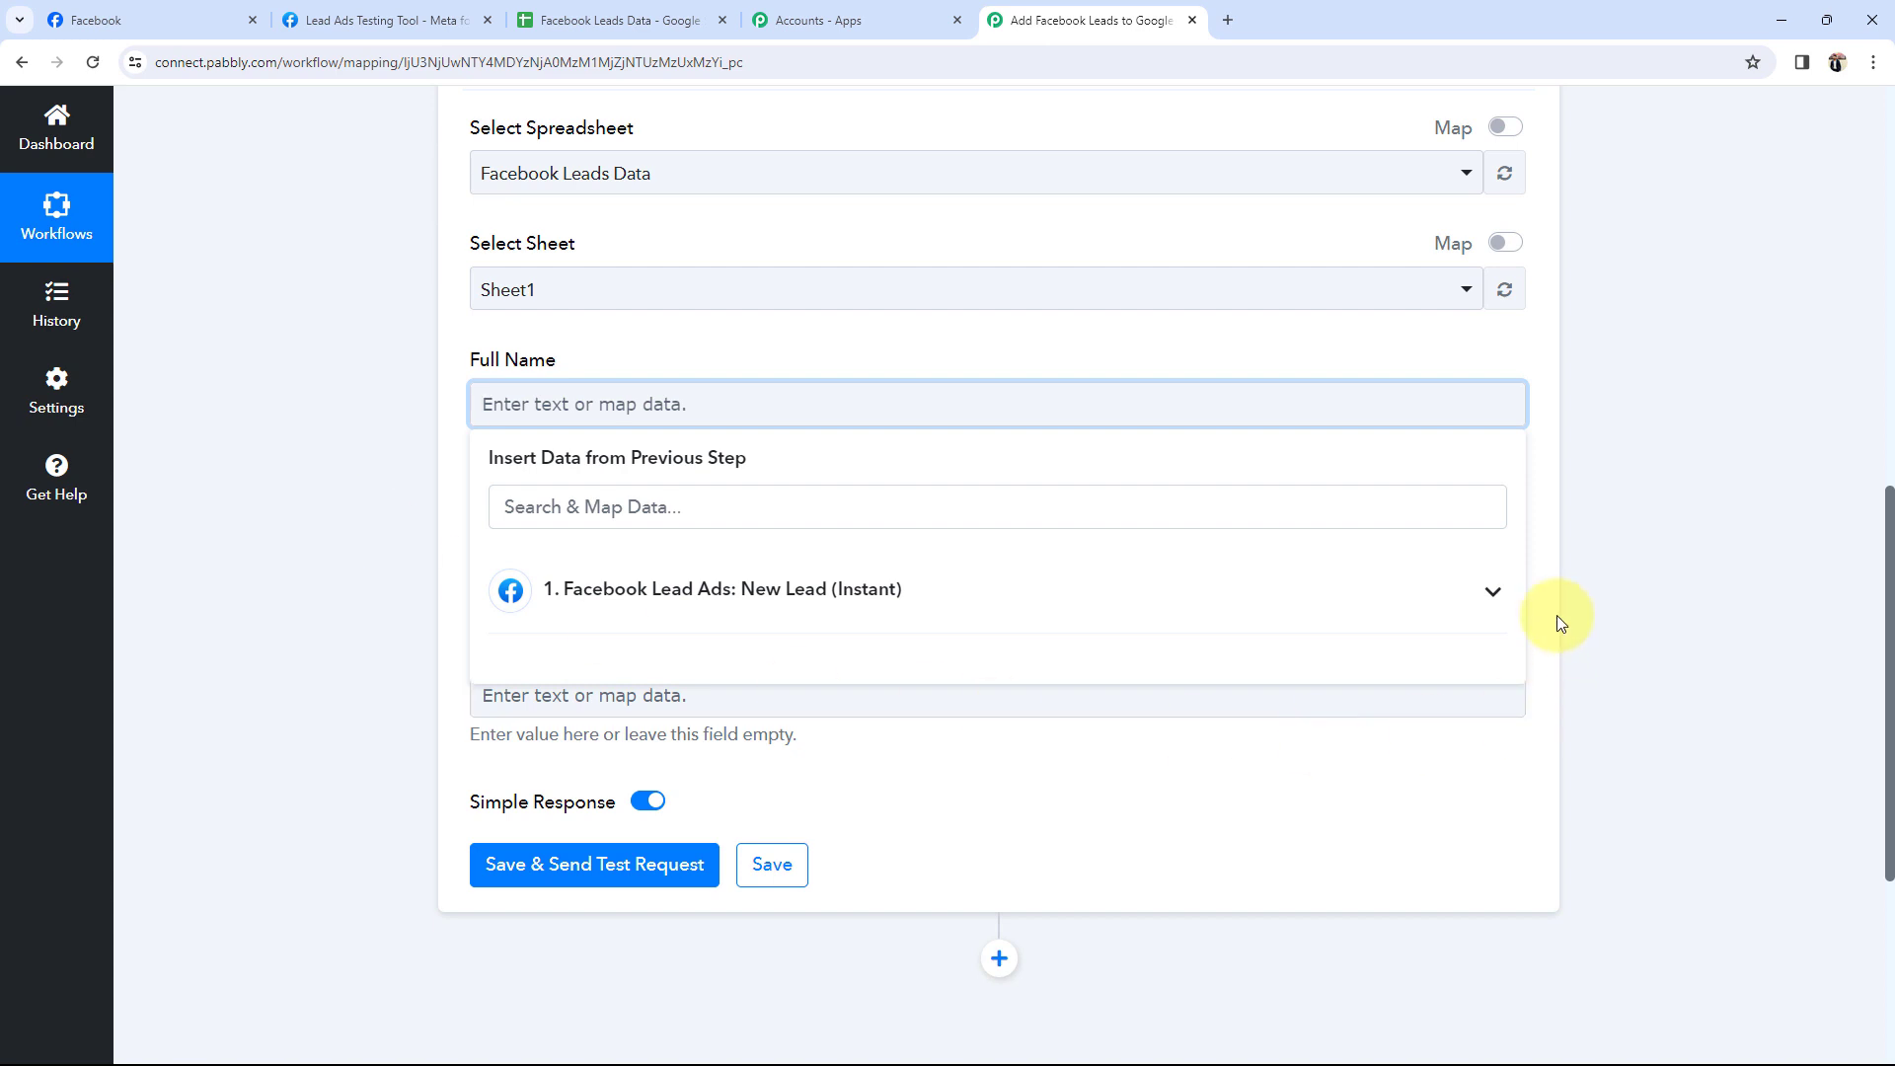
pyautogui.click(1487, 600)
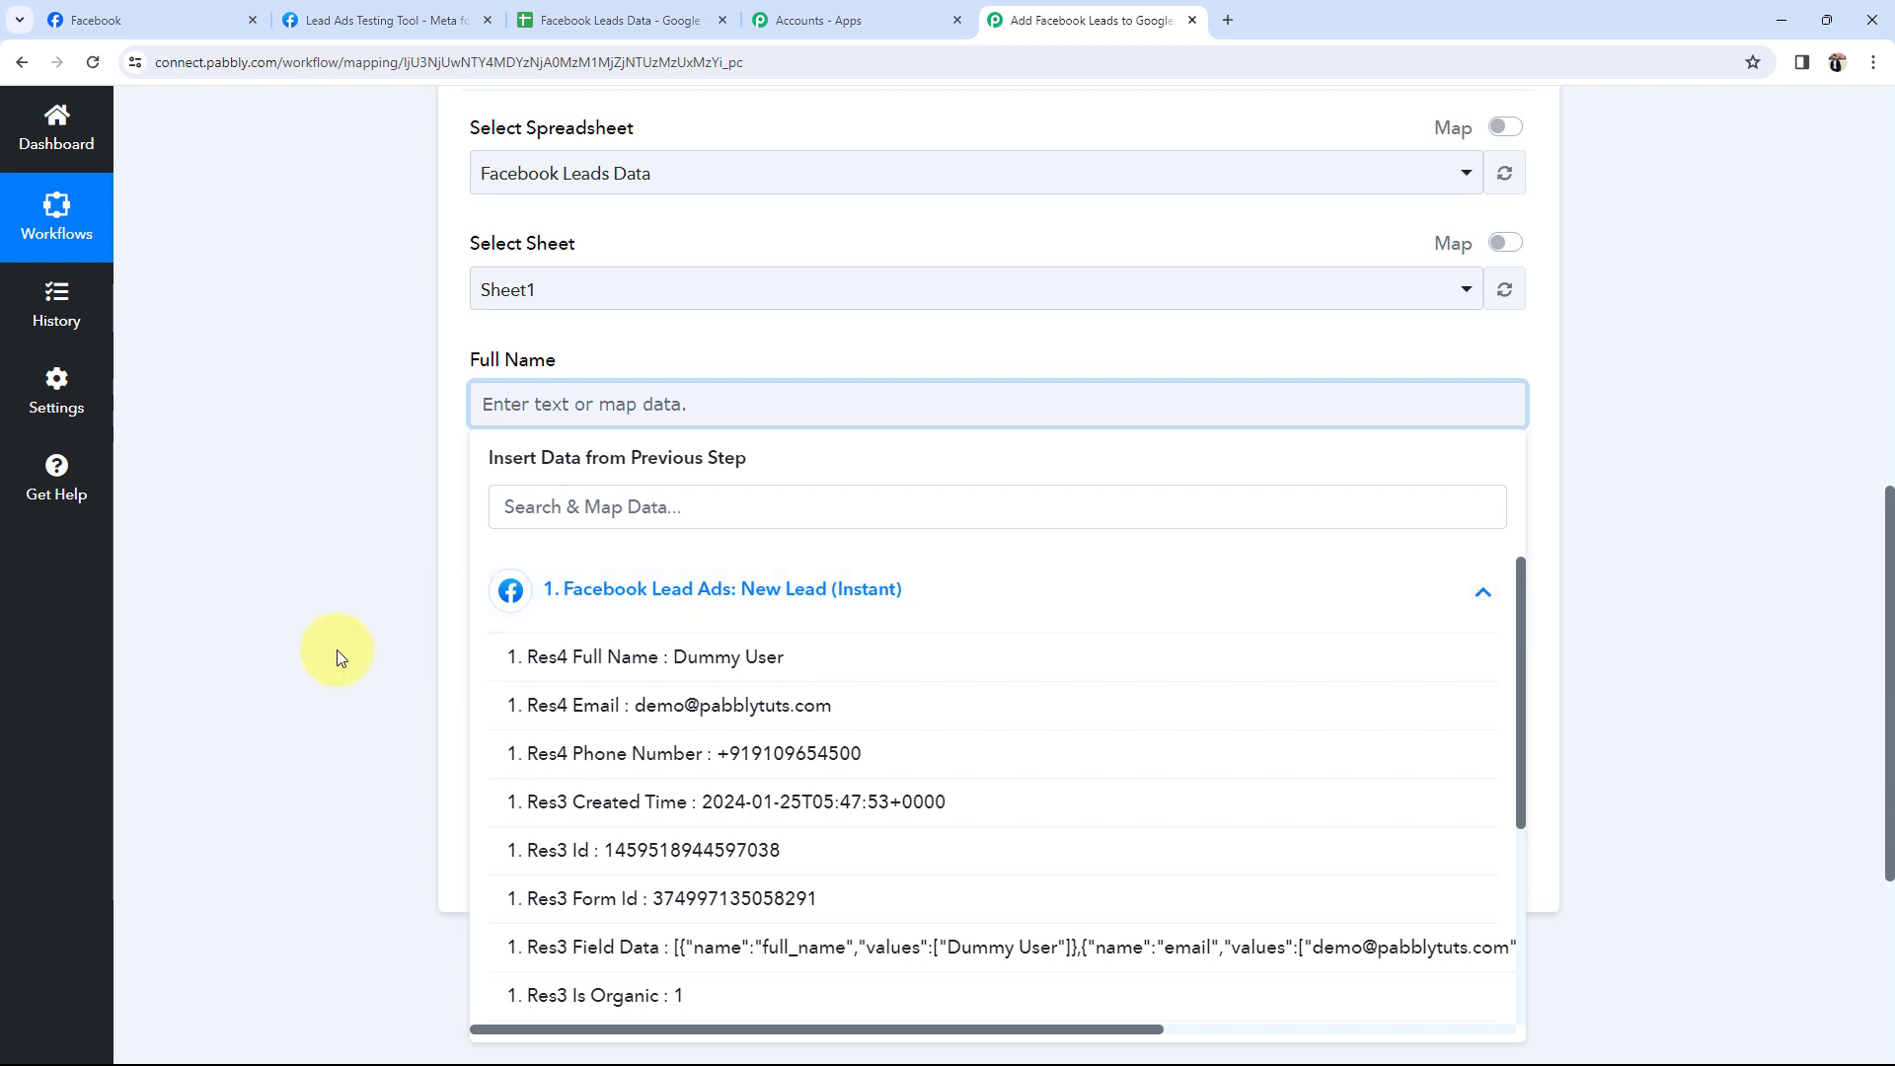
pyautogui.click(637, 656)
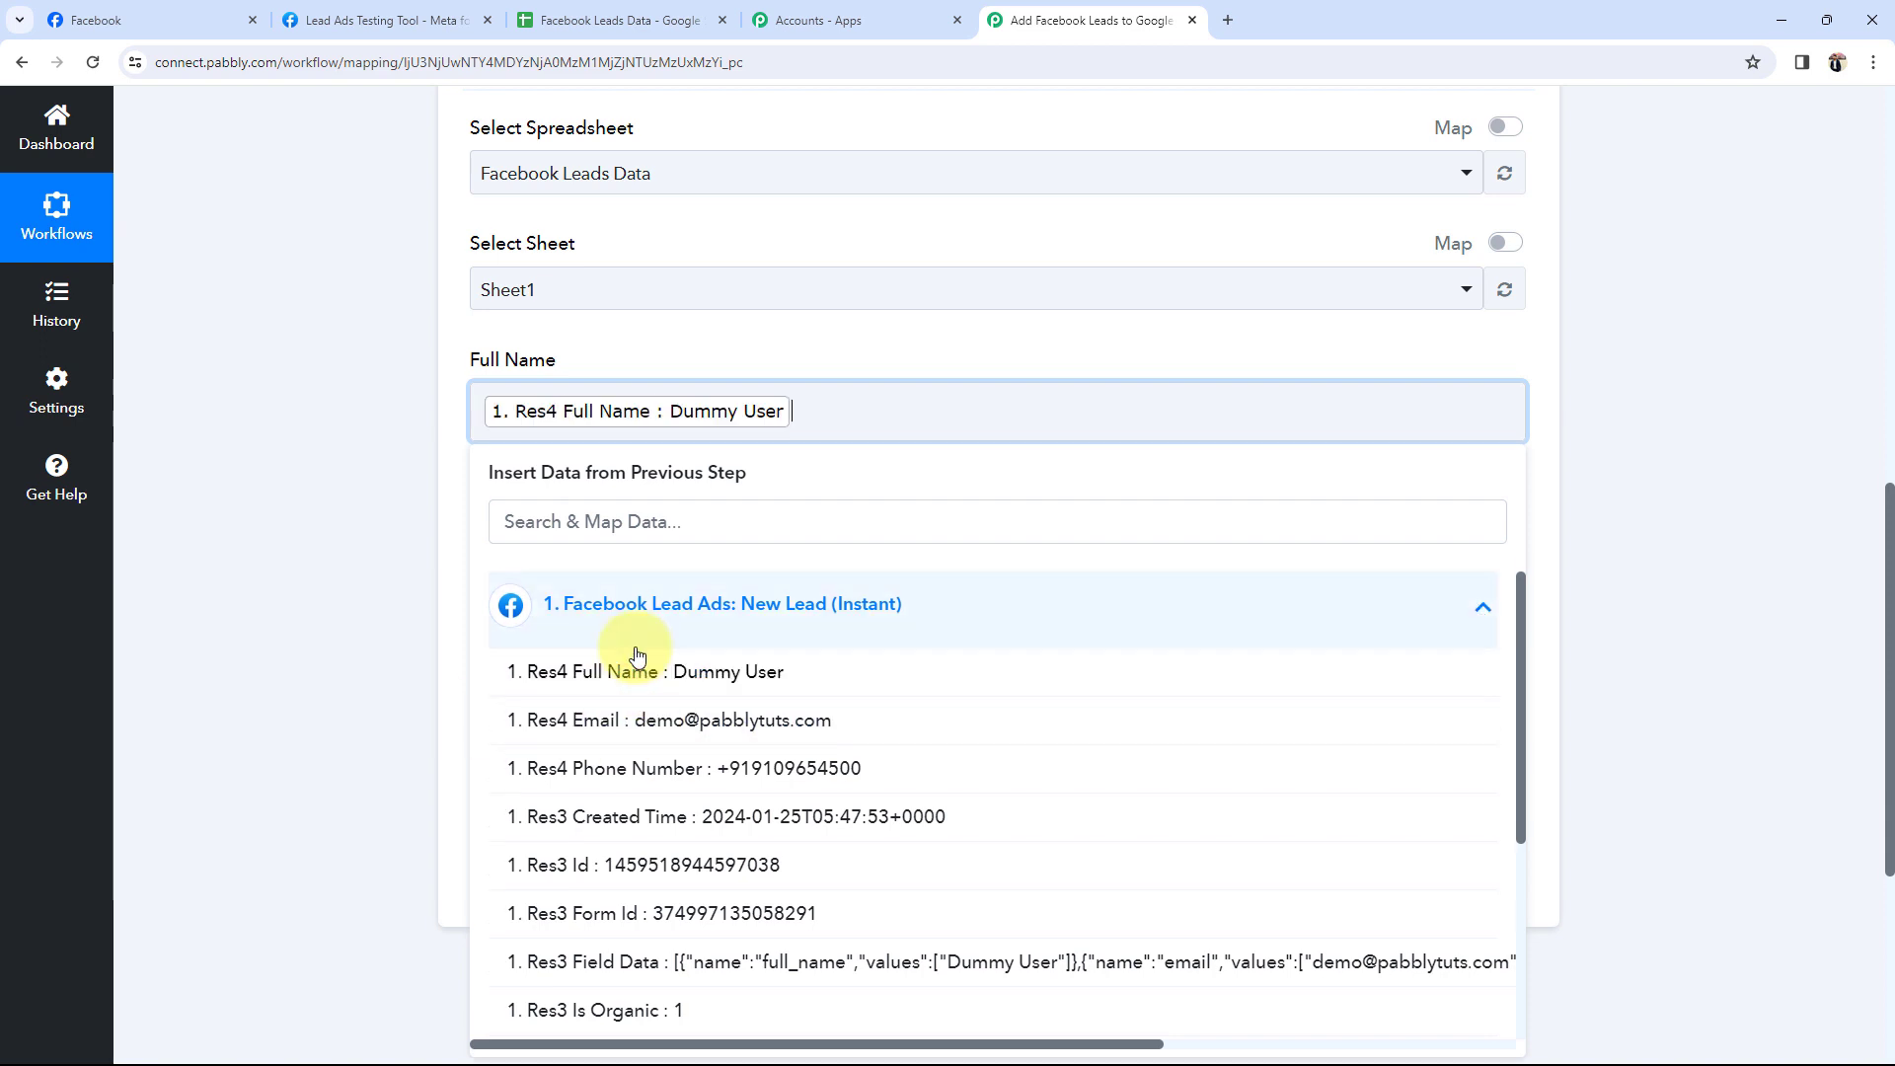
pyautogui.click(182, 565)
# - Map the Email field to Res4 Email from the Facebook Lead Ads trigger
pyautogui.scroll(-3, 453, 446)
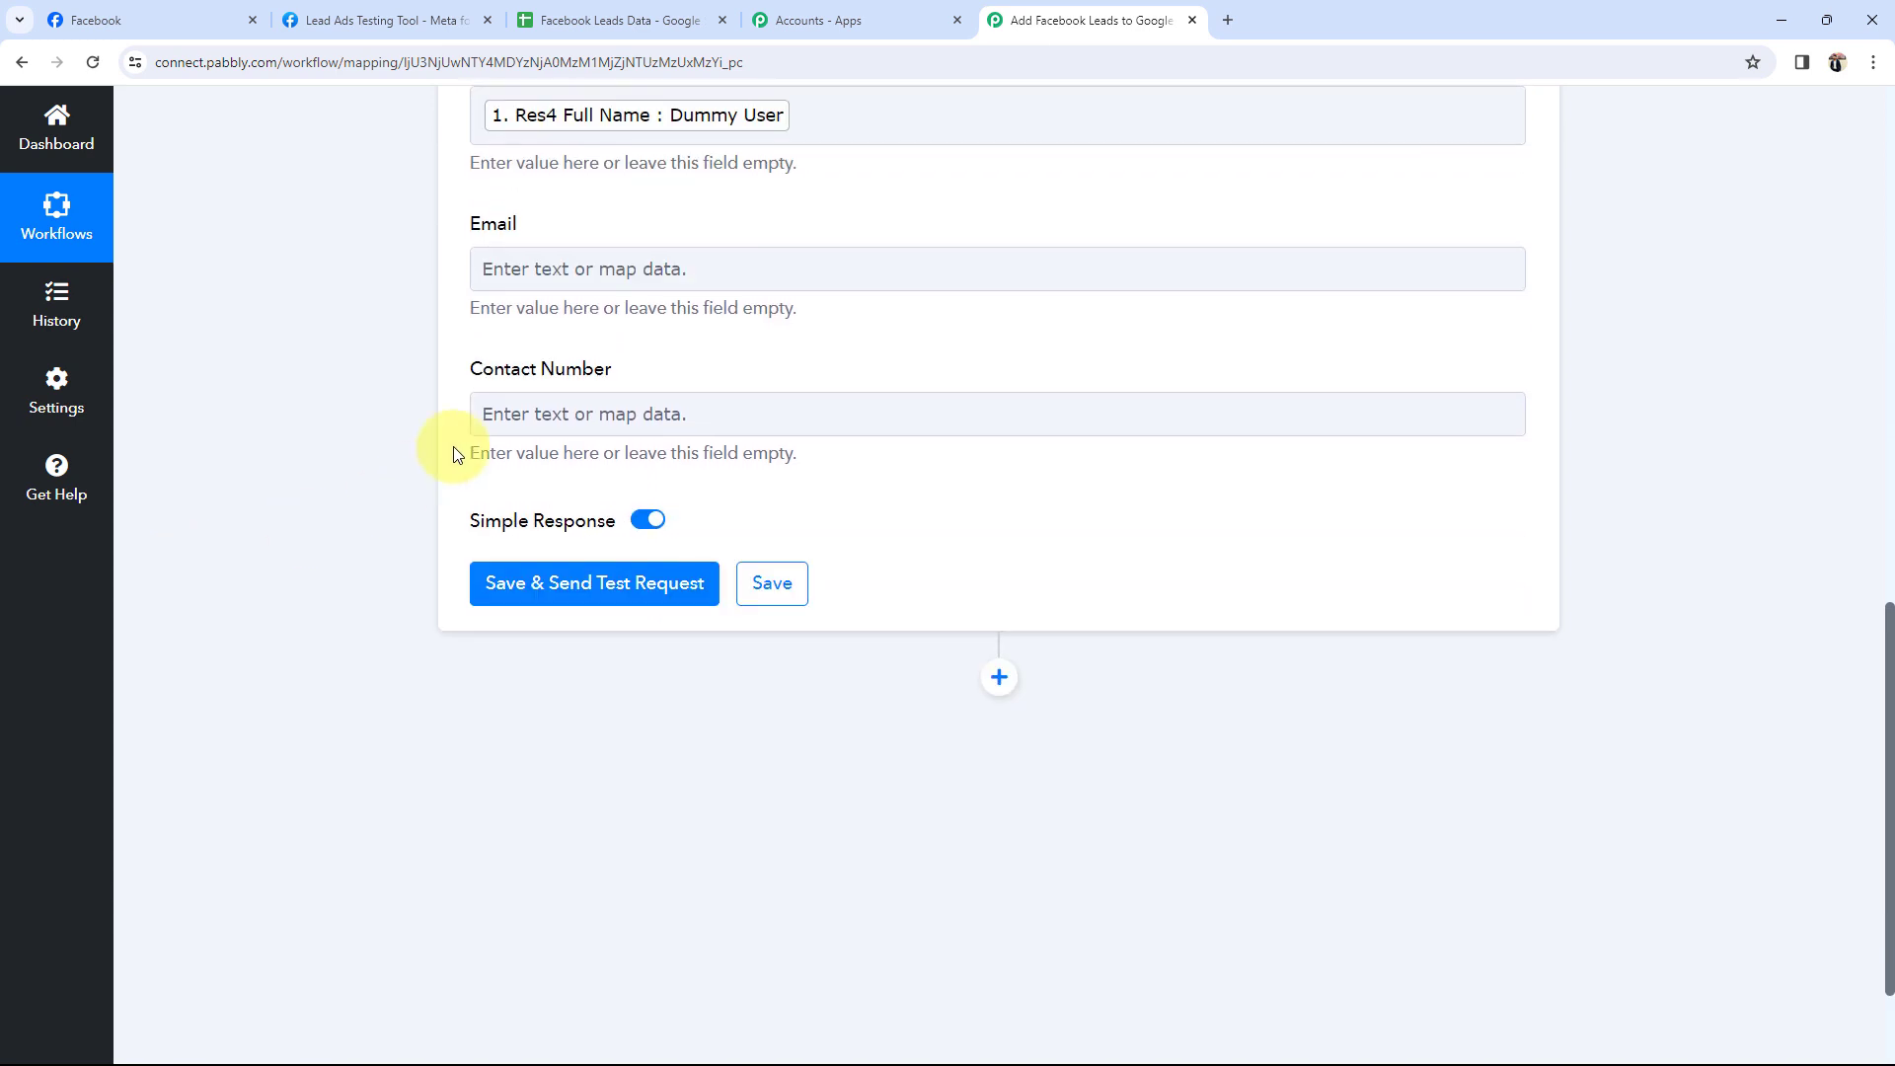
pyautogui.click(555, 262)
pyautogui.click(565, 453)
pyautogui.click(606, 579)
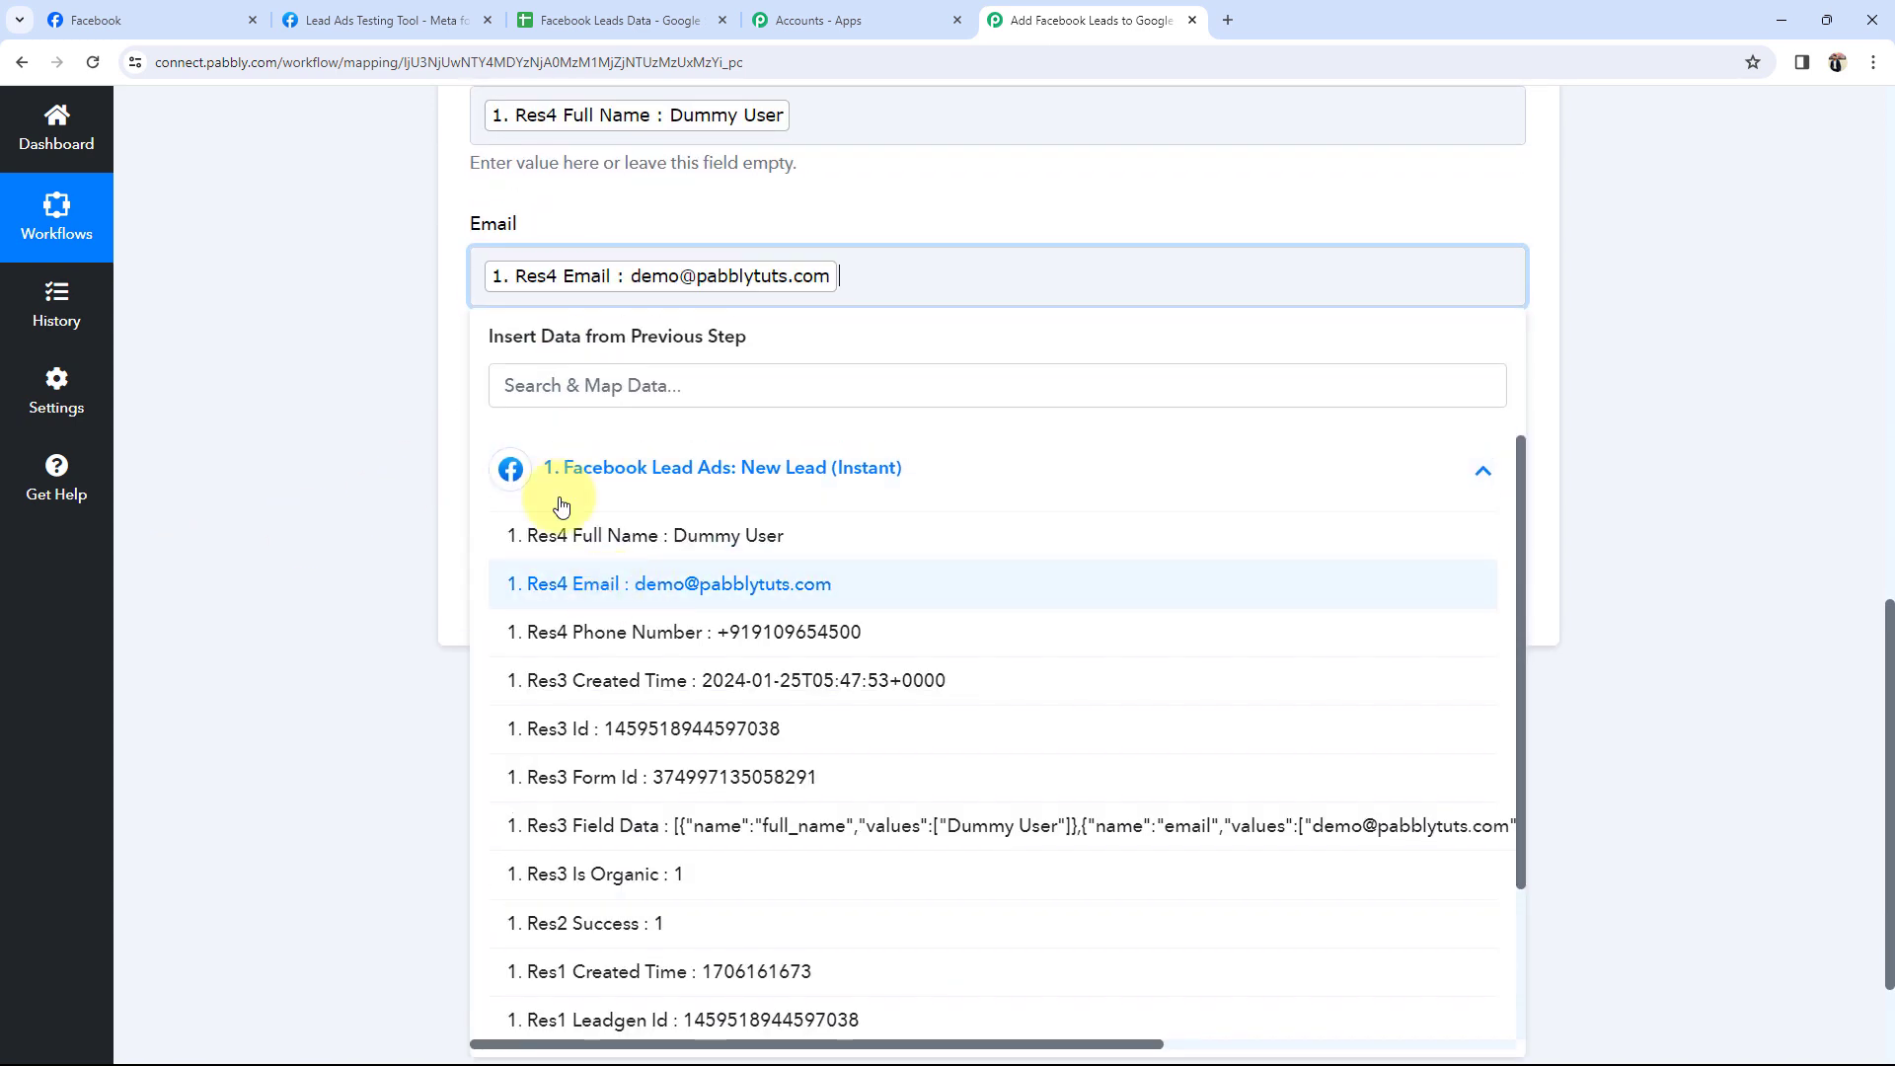
pyautogui.click(366, 374)
# - Map the Contact Number field to Res4 Phone Number from the trigger and review the completed field mappings
pyautogui.click(642, 441)
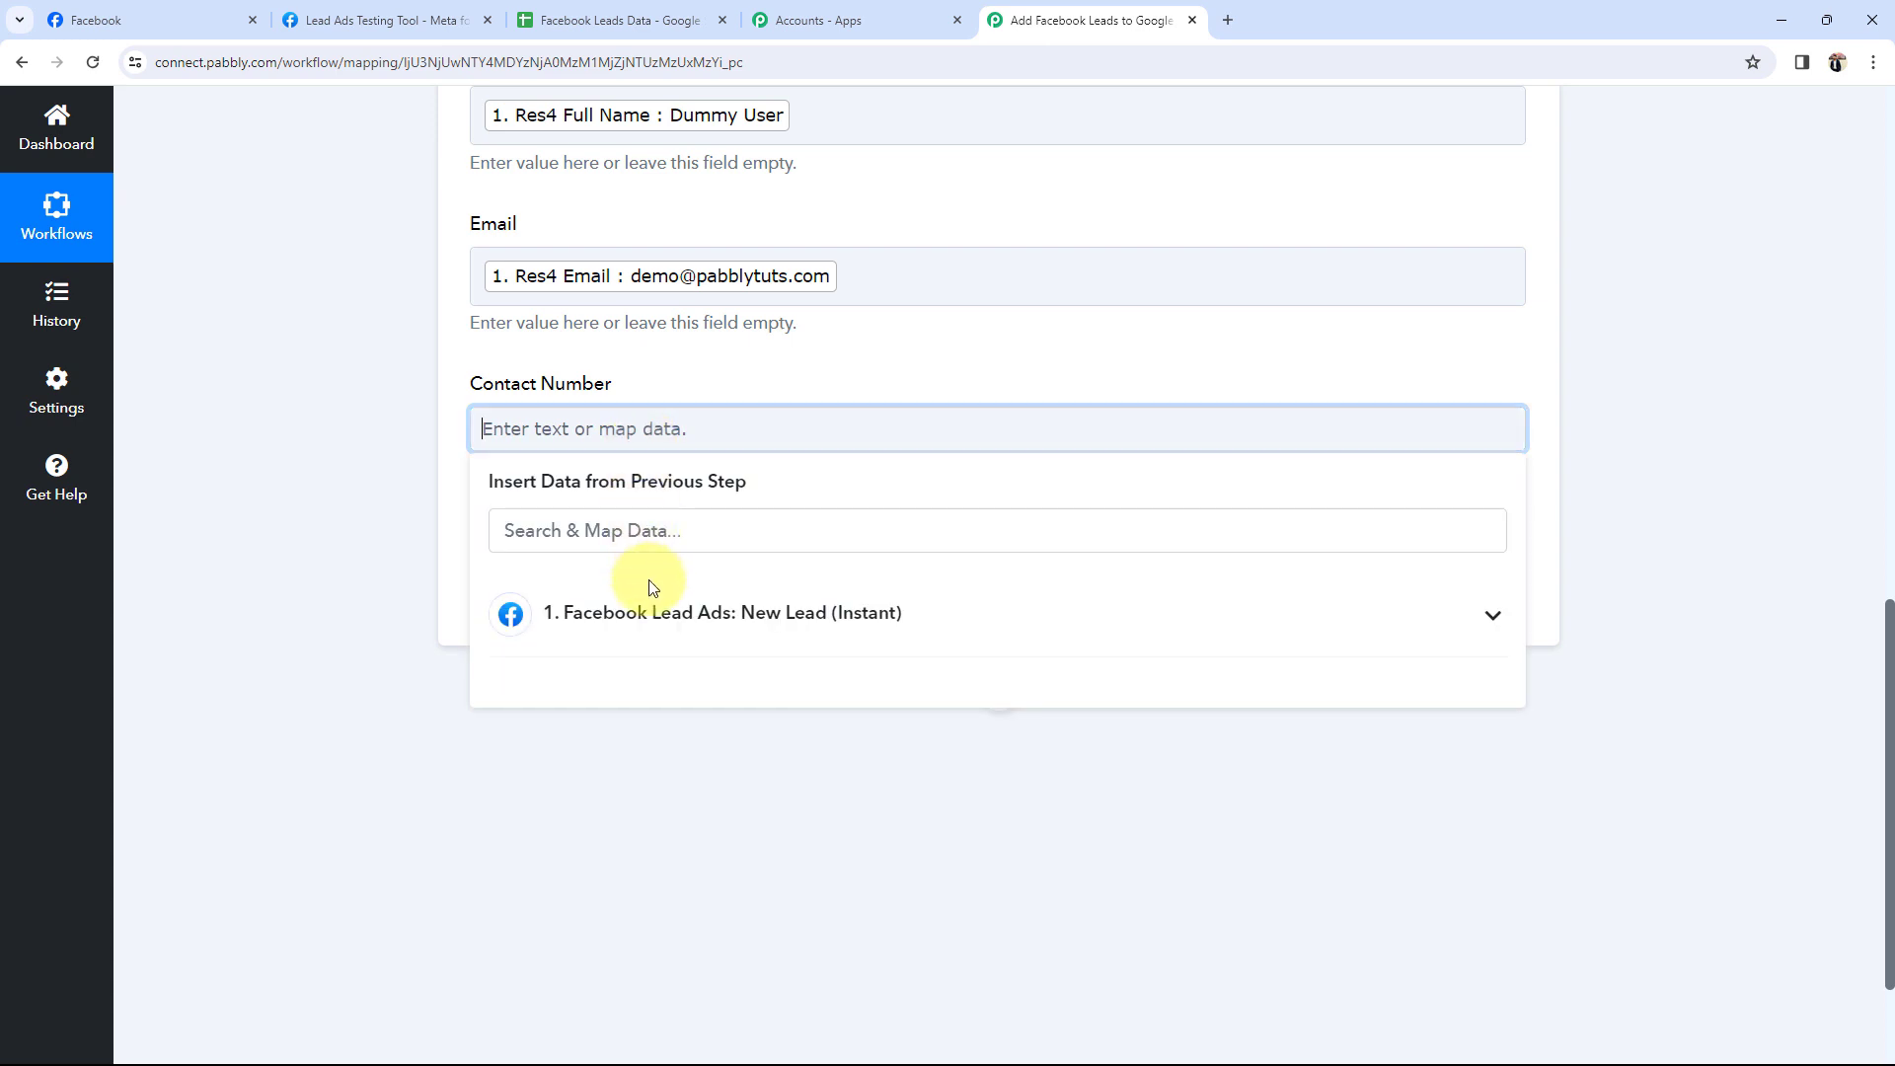
pyautogui.click(572, 610)
pyautogui.click(632, 778)
pyautogui.click(252, 496)
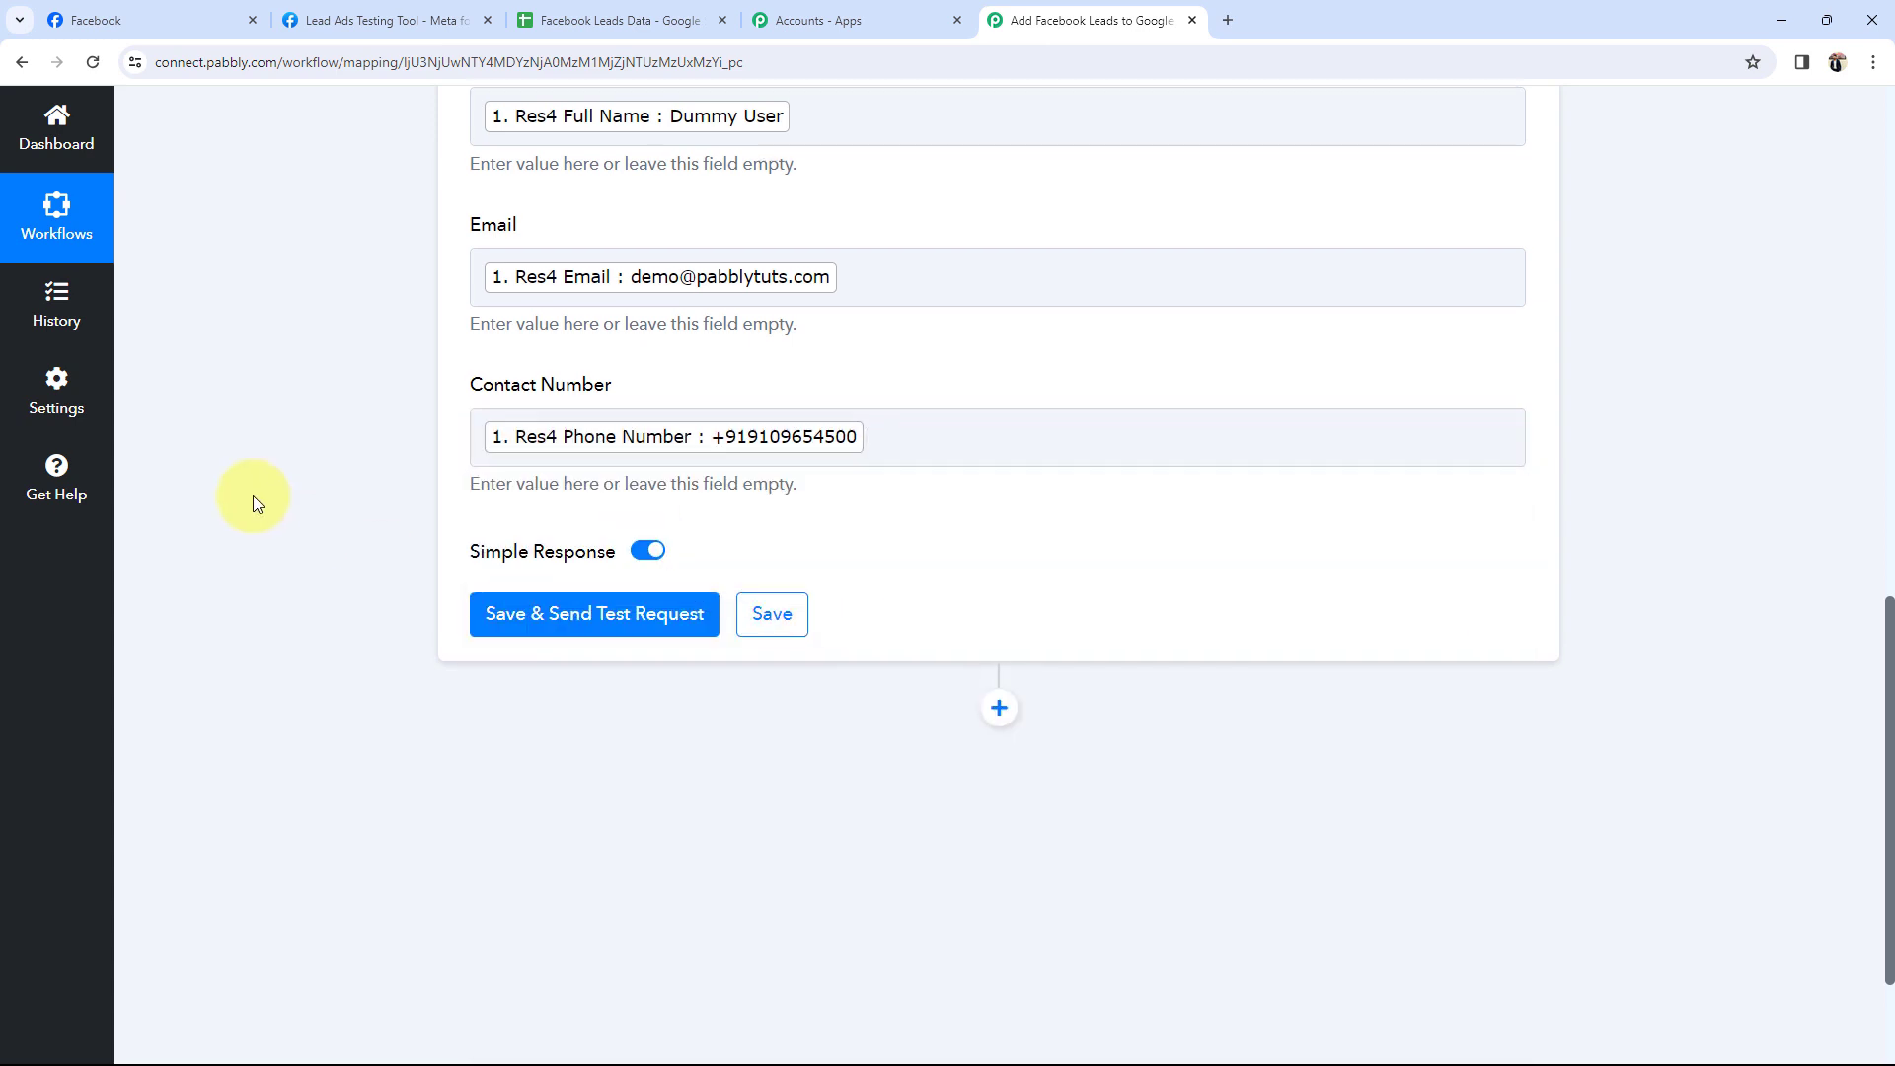
pyautogui.scroll(3, 253, 496)
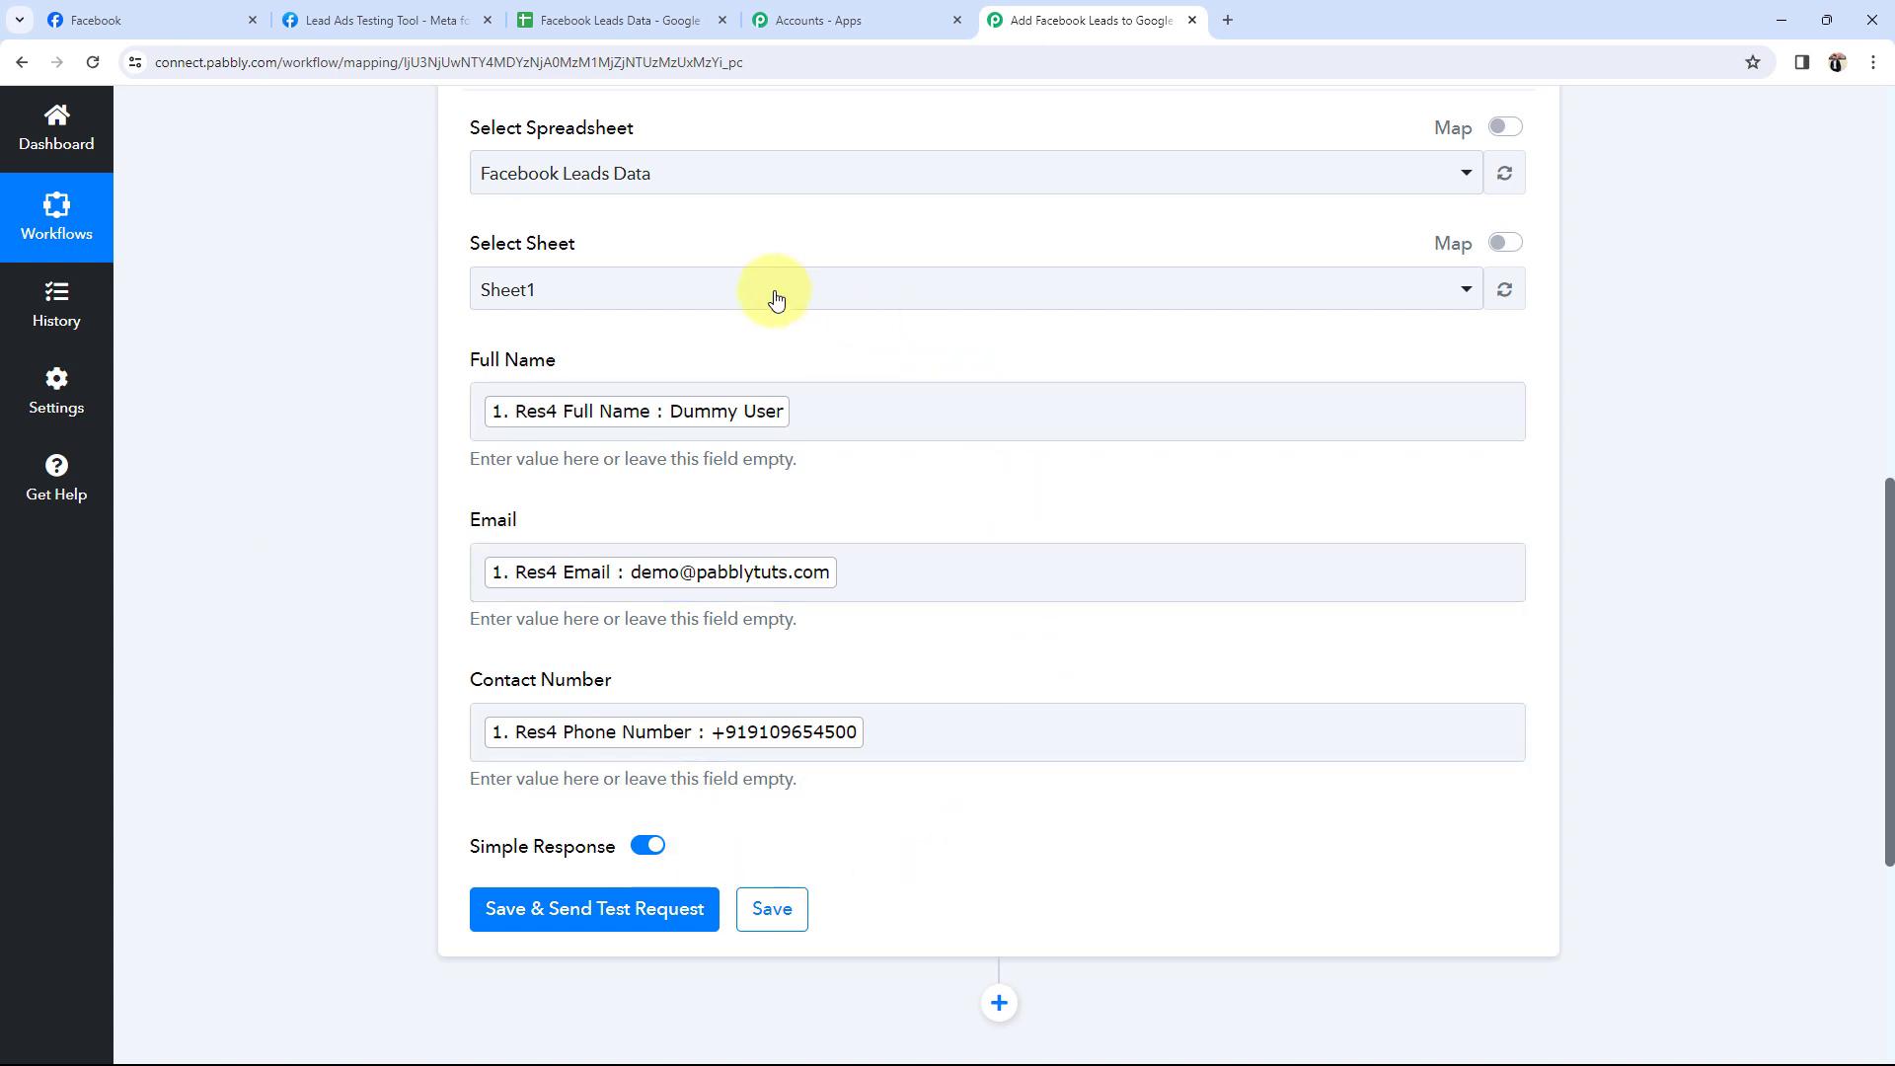
pyautogui.click(580, 251)
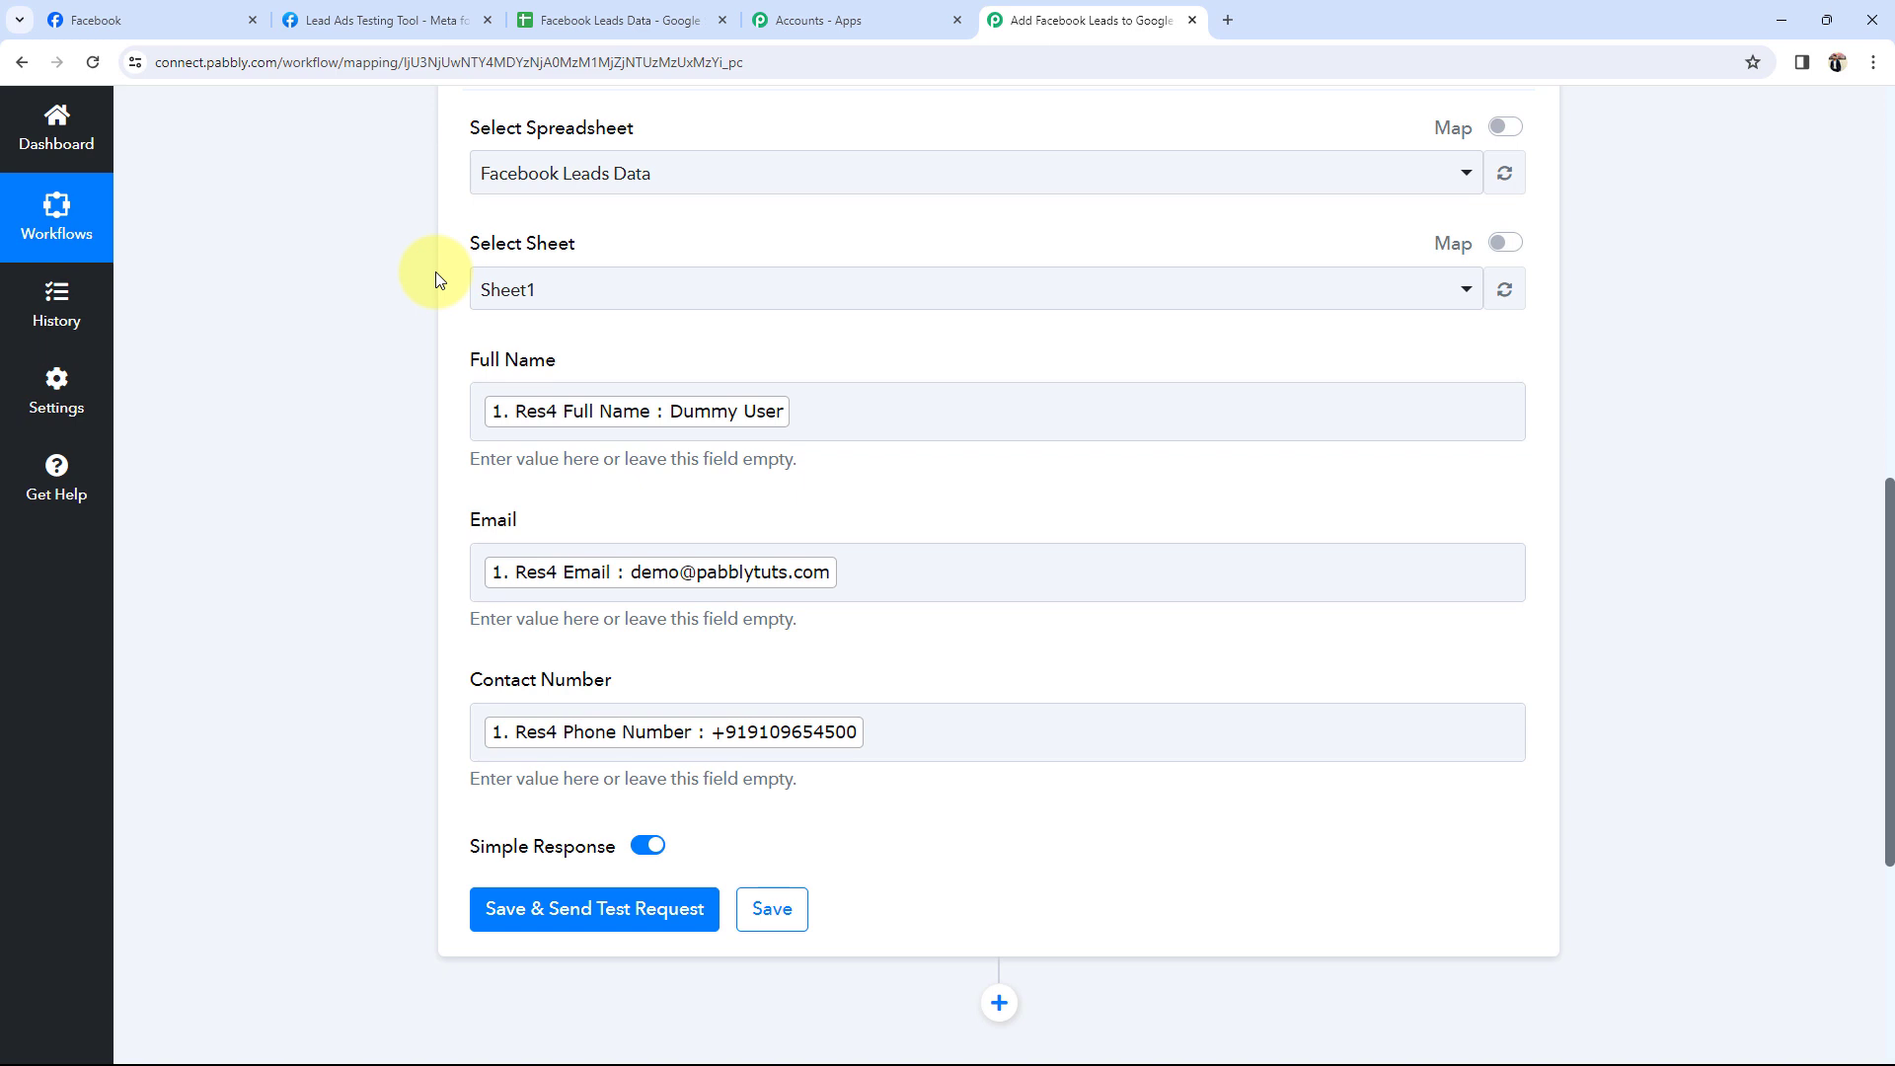
# - Look over the Broadcast Photo Studio Facebook page and the Facebook Leads Data sheet, and return to the workflow's field mappings
pyautogui.click(187, 21)
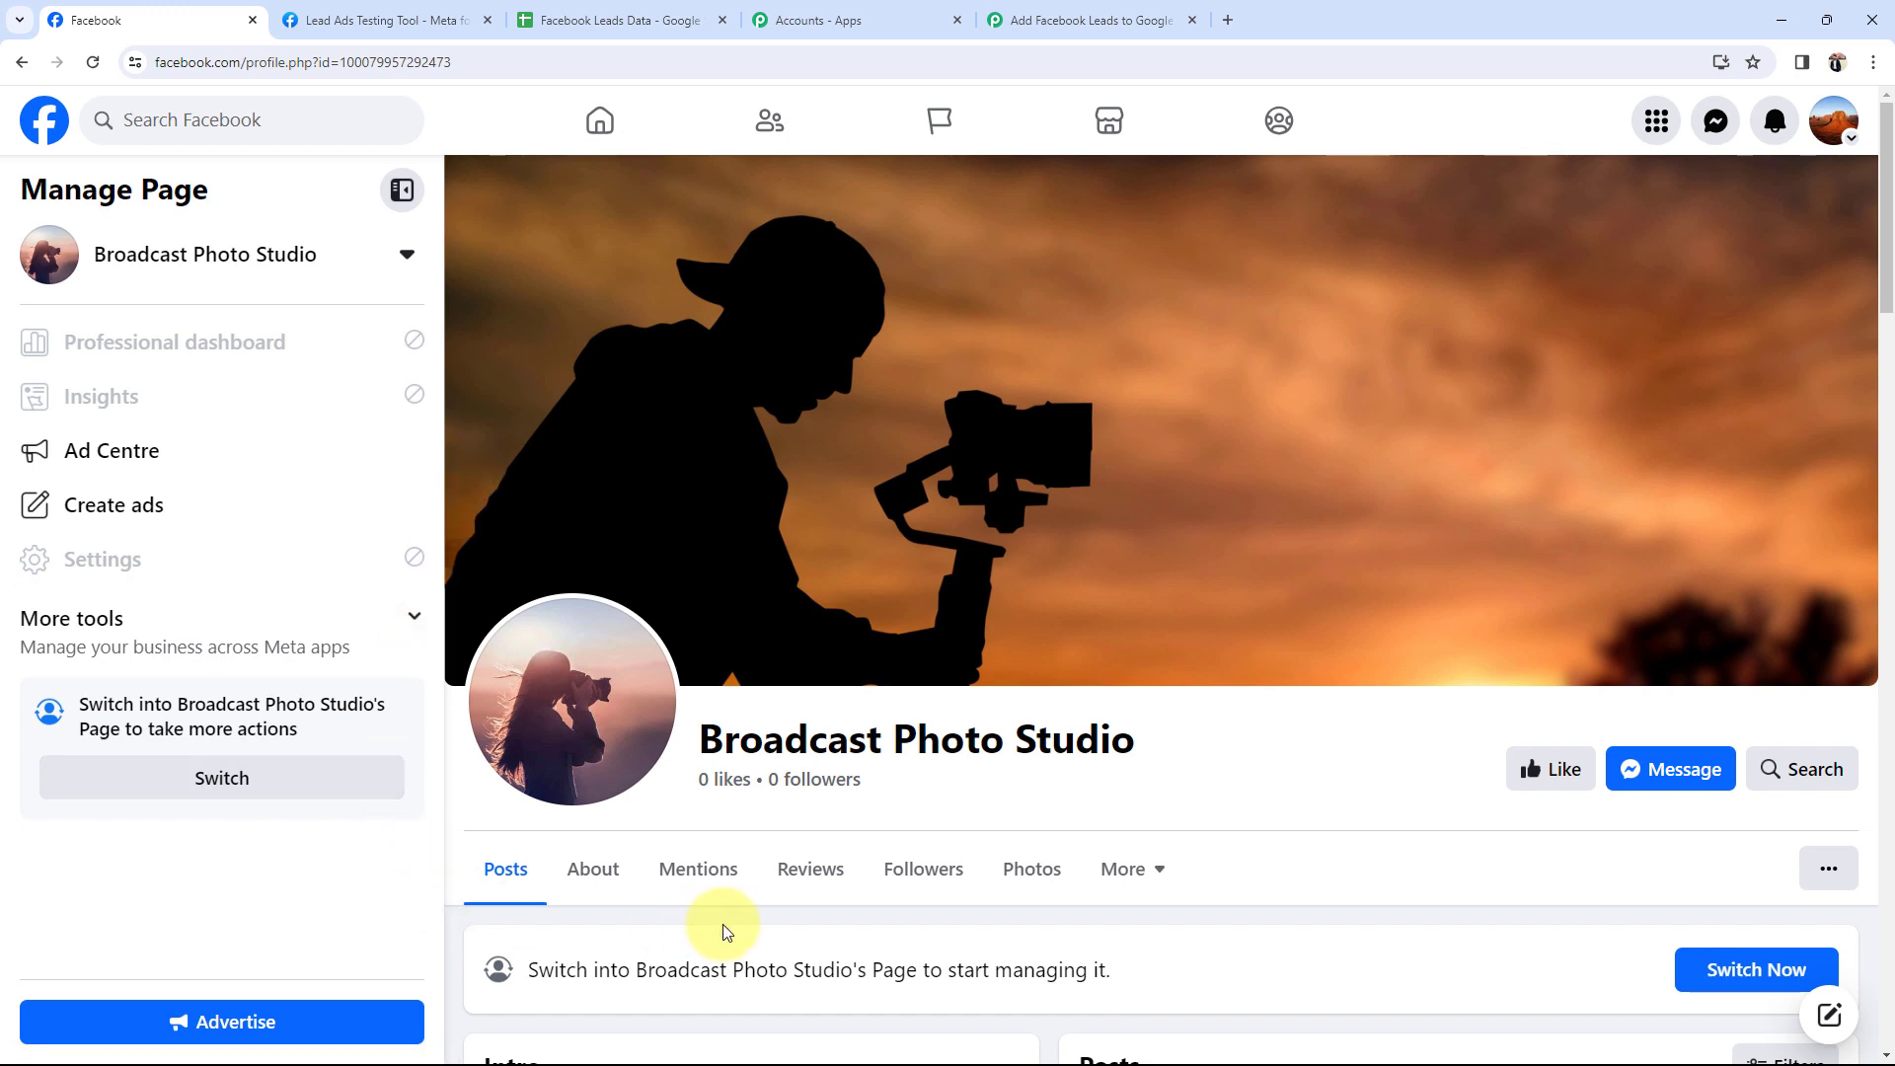
pyautogui.click(1086, 21)
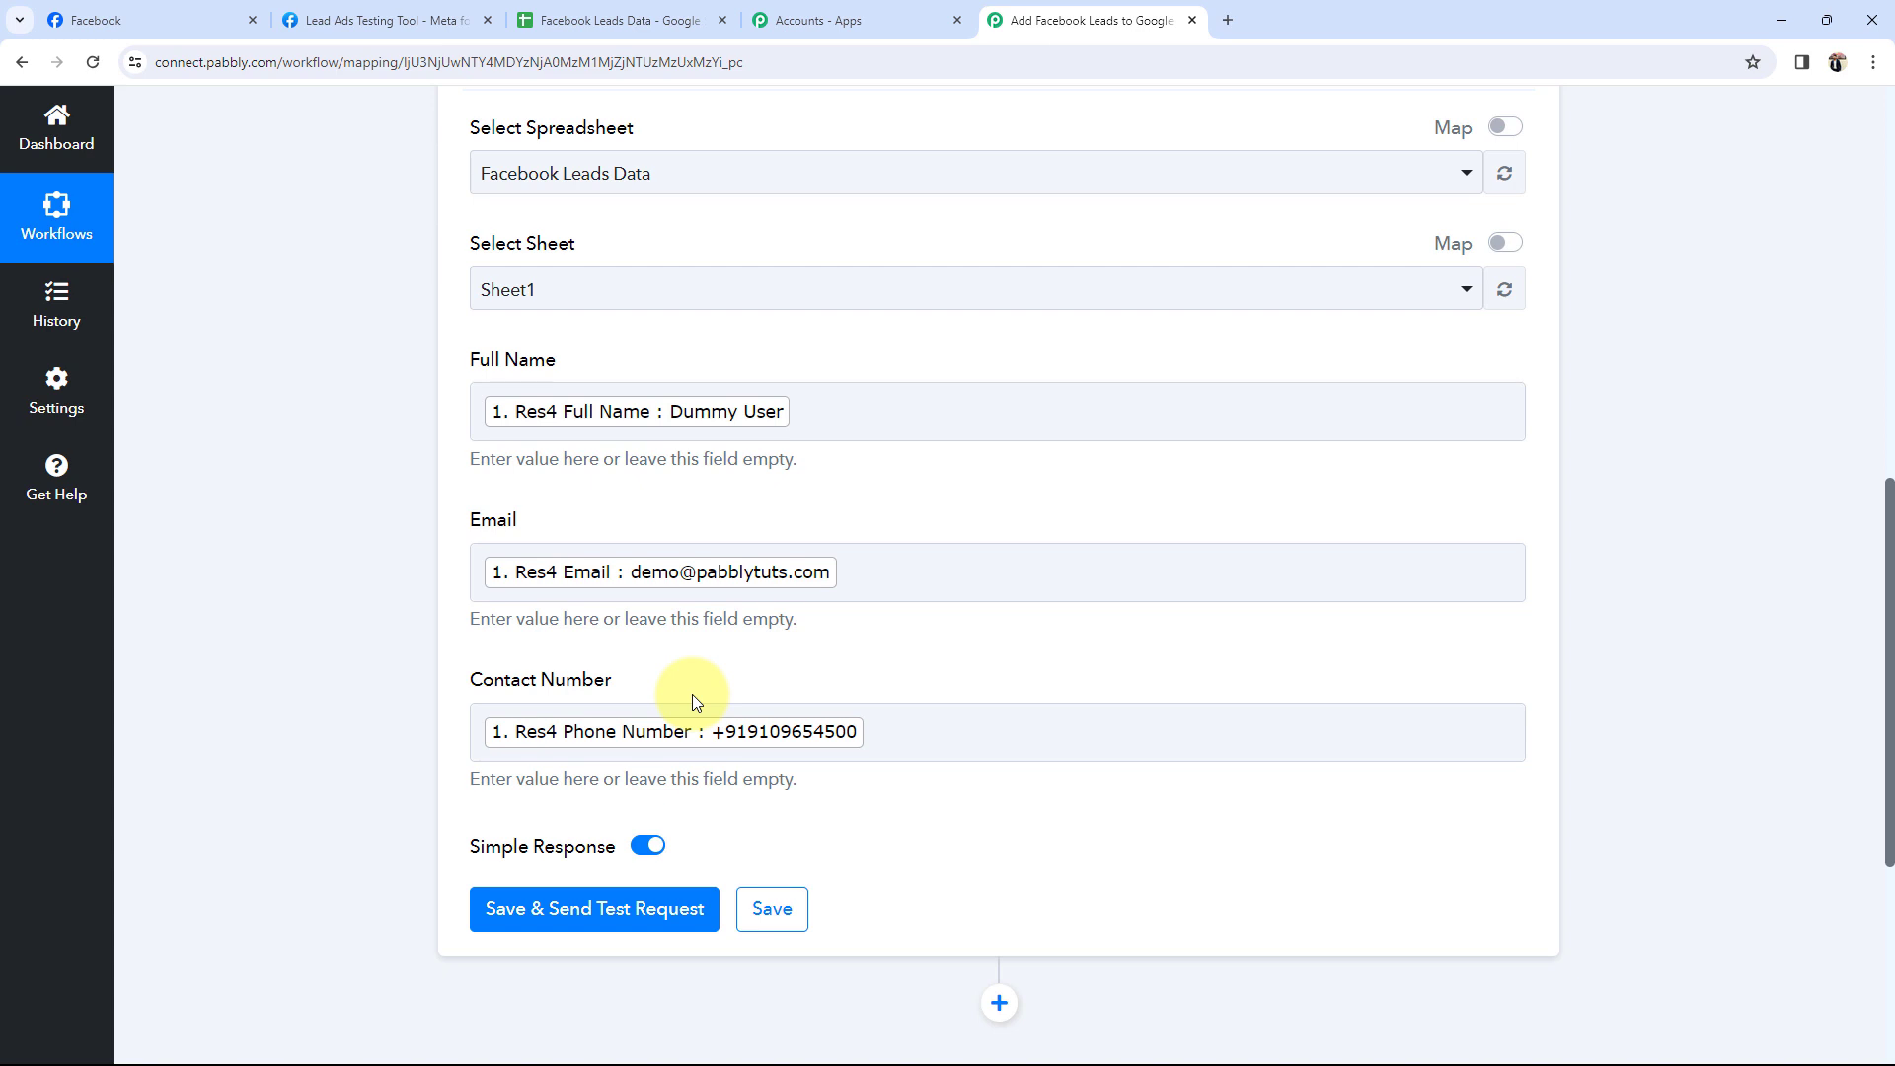
pyautogui.click(622, 19)
pyautogui.click(335, 635)
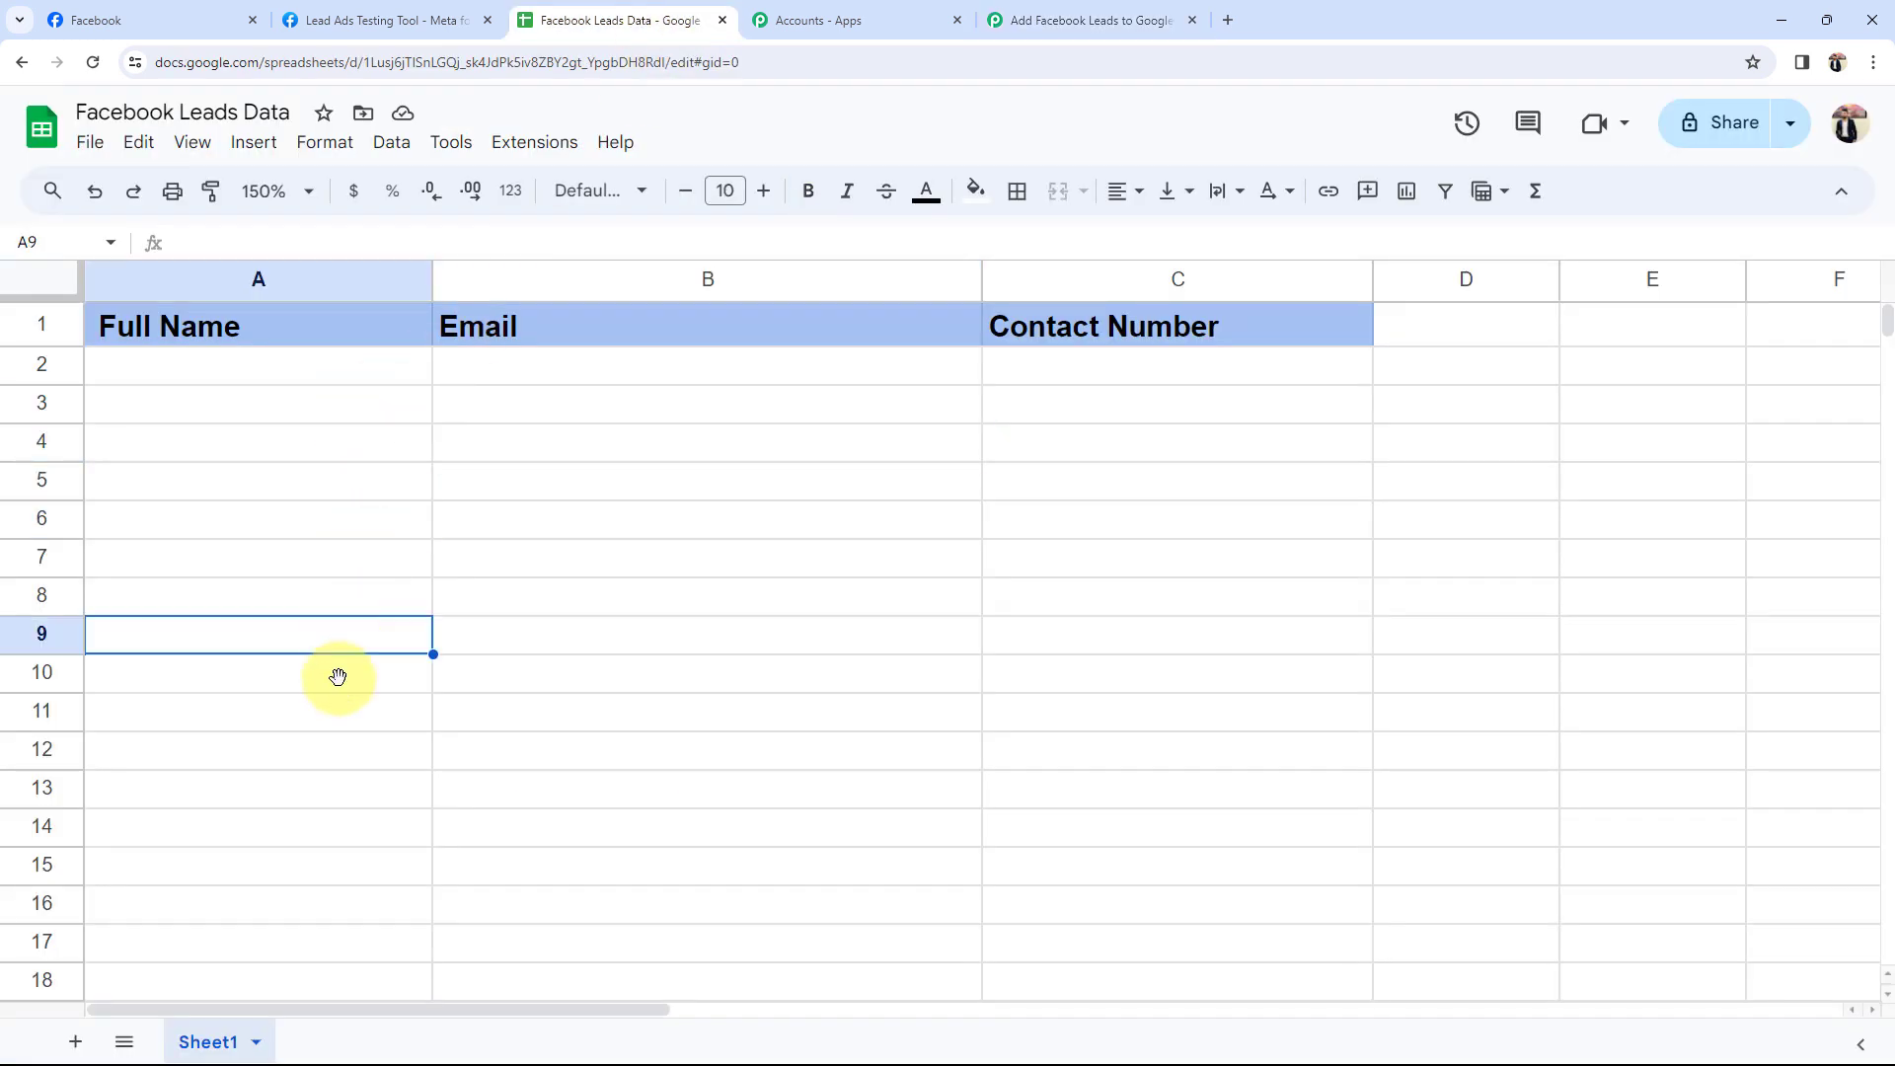
pyautogui.click(324, 789)
pyautogui.click(1056, 20)
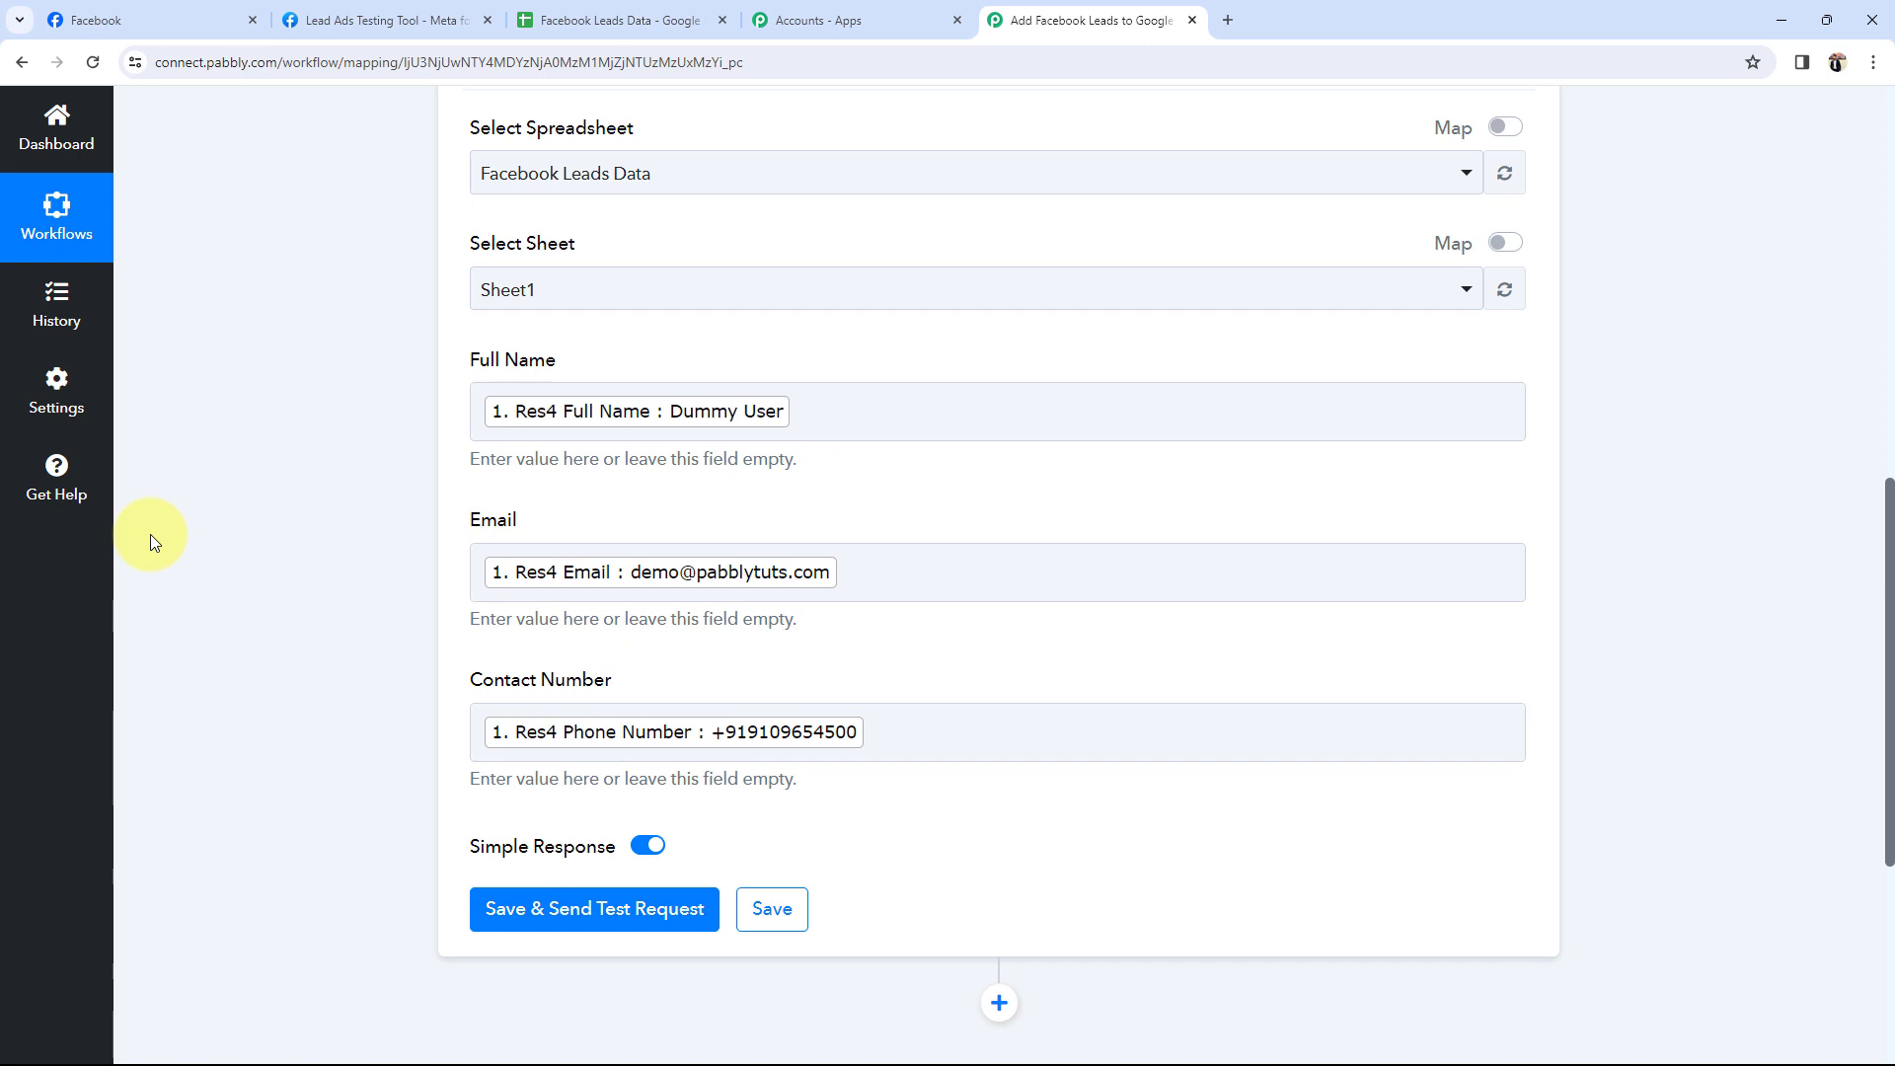
pyautogui.click(826, 413)
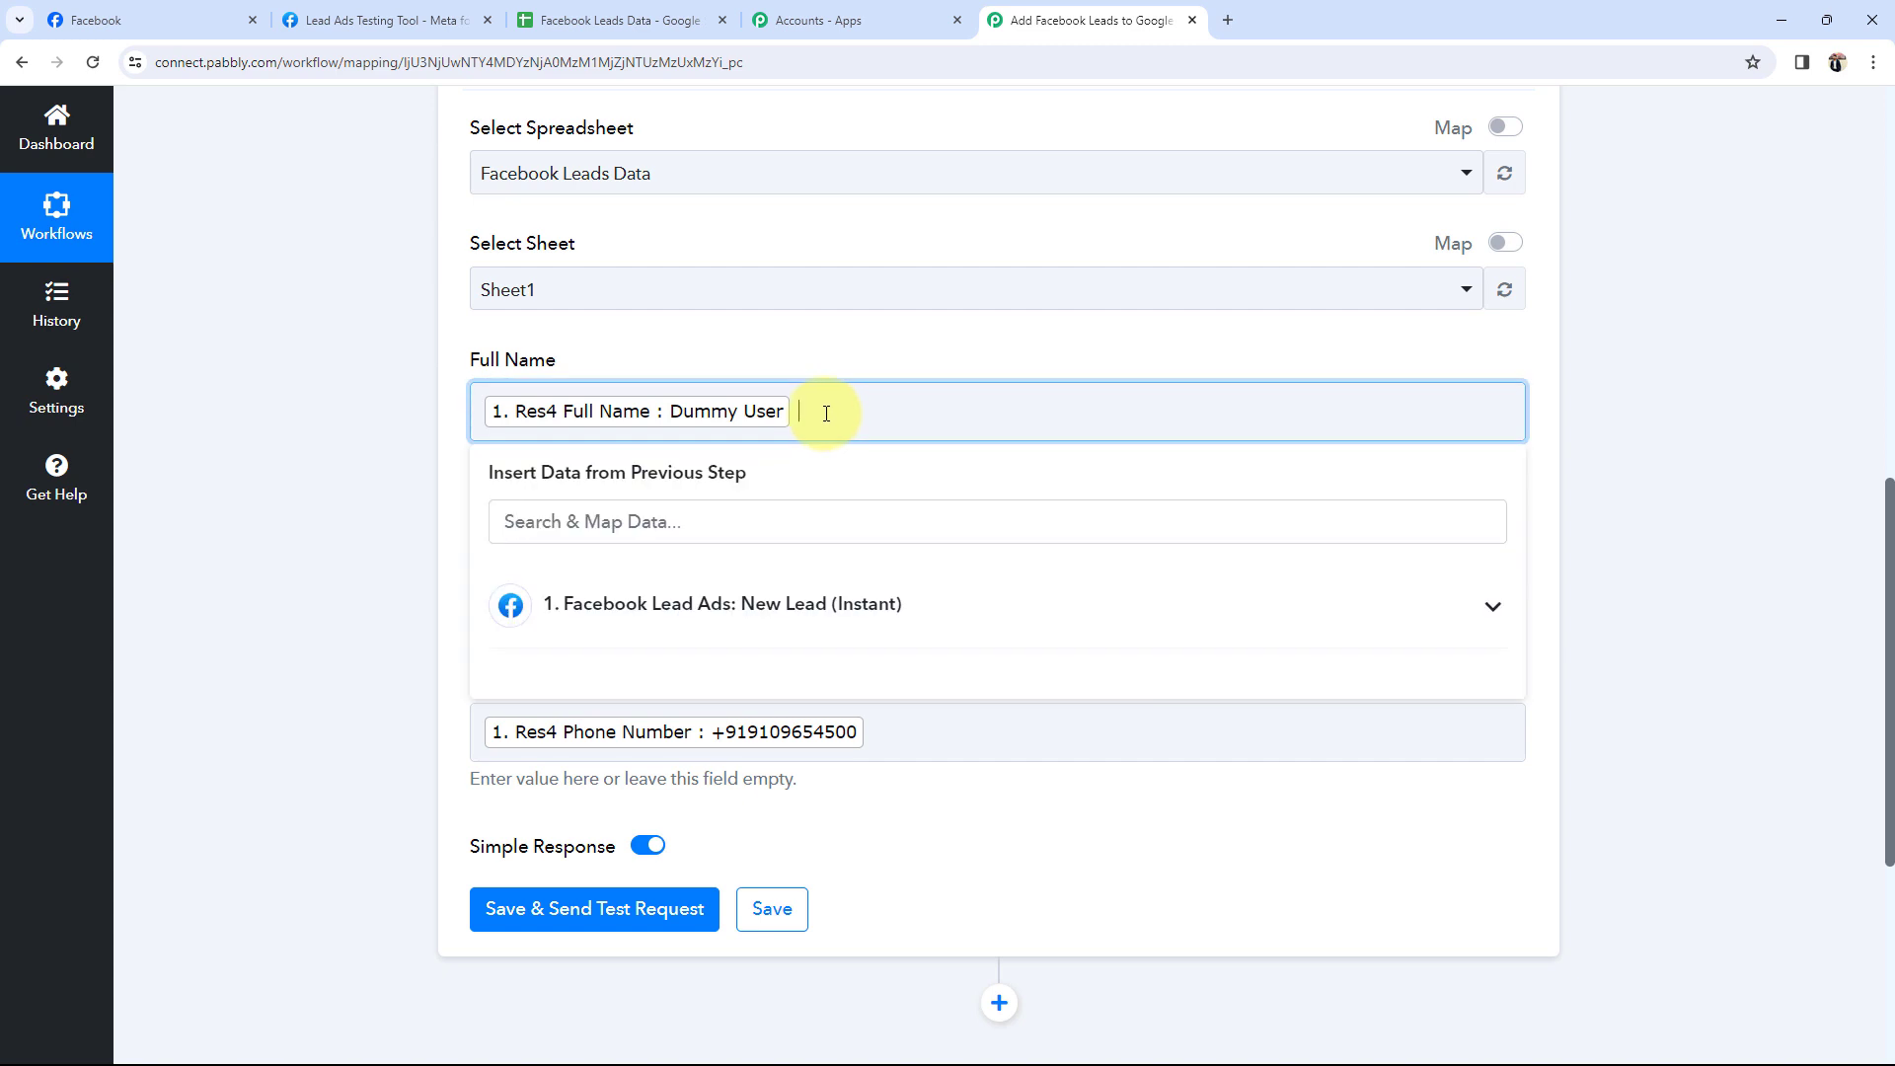
pyautogui.write('dumy')
pyautogui.press('BackSpace')
pyautogui.press('BackSpace')
pyautogui.press('BackSpace')
pyautogui.press('BackSpace')
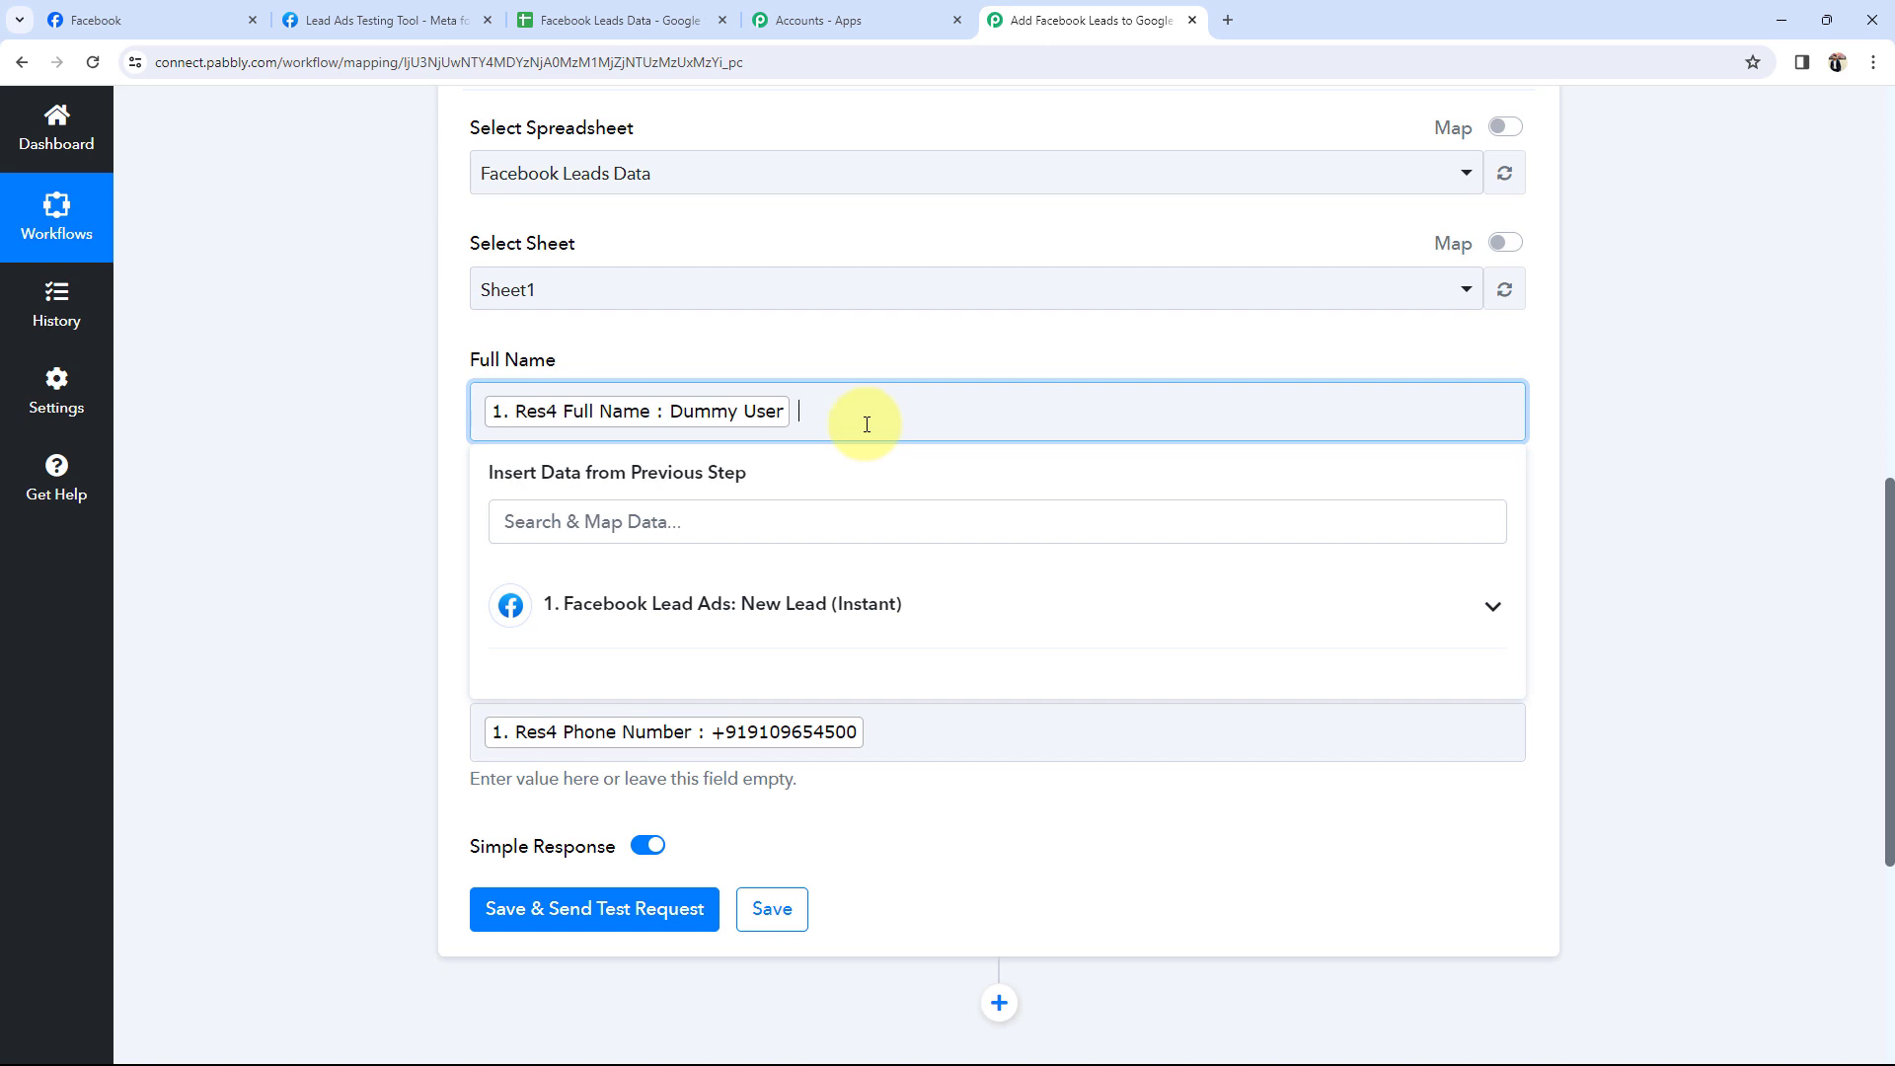
pyautogui.click(18, 592)
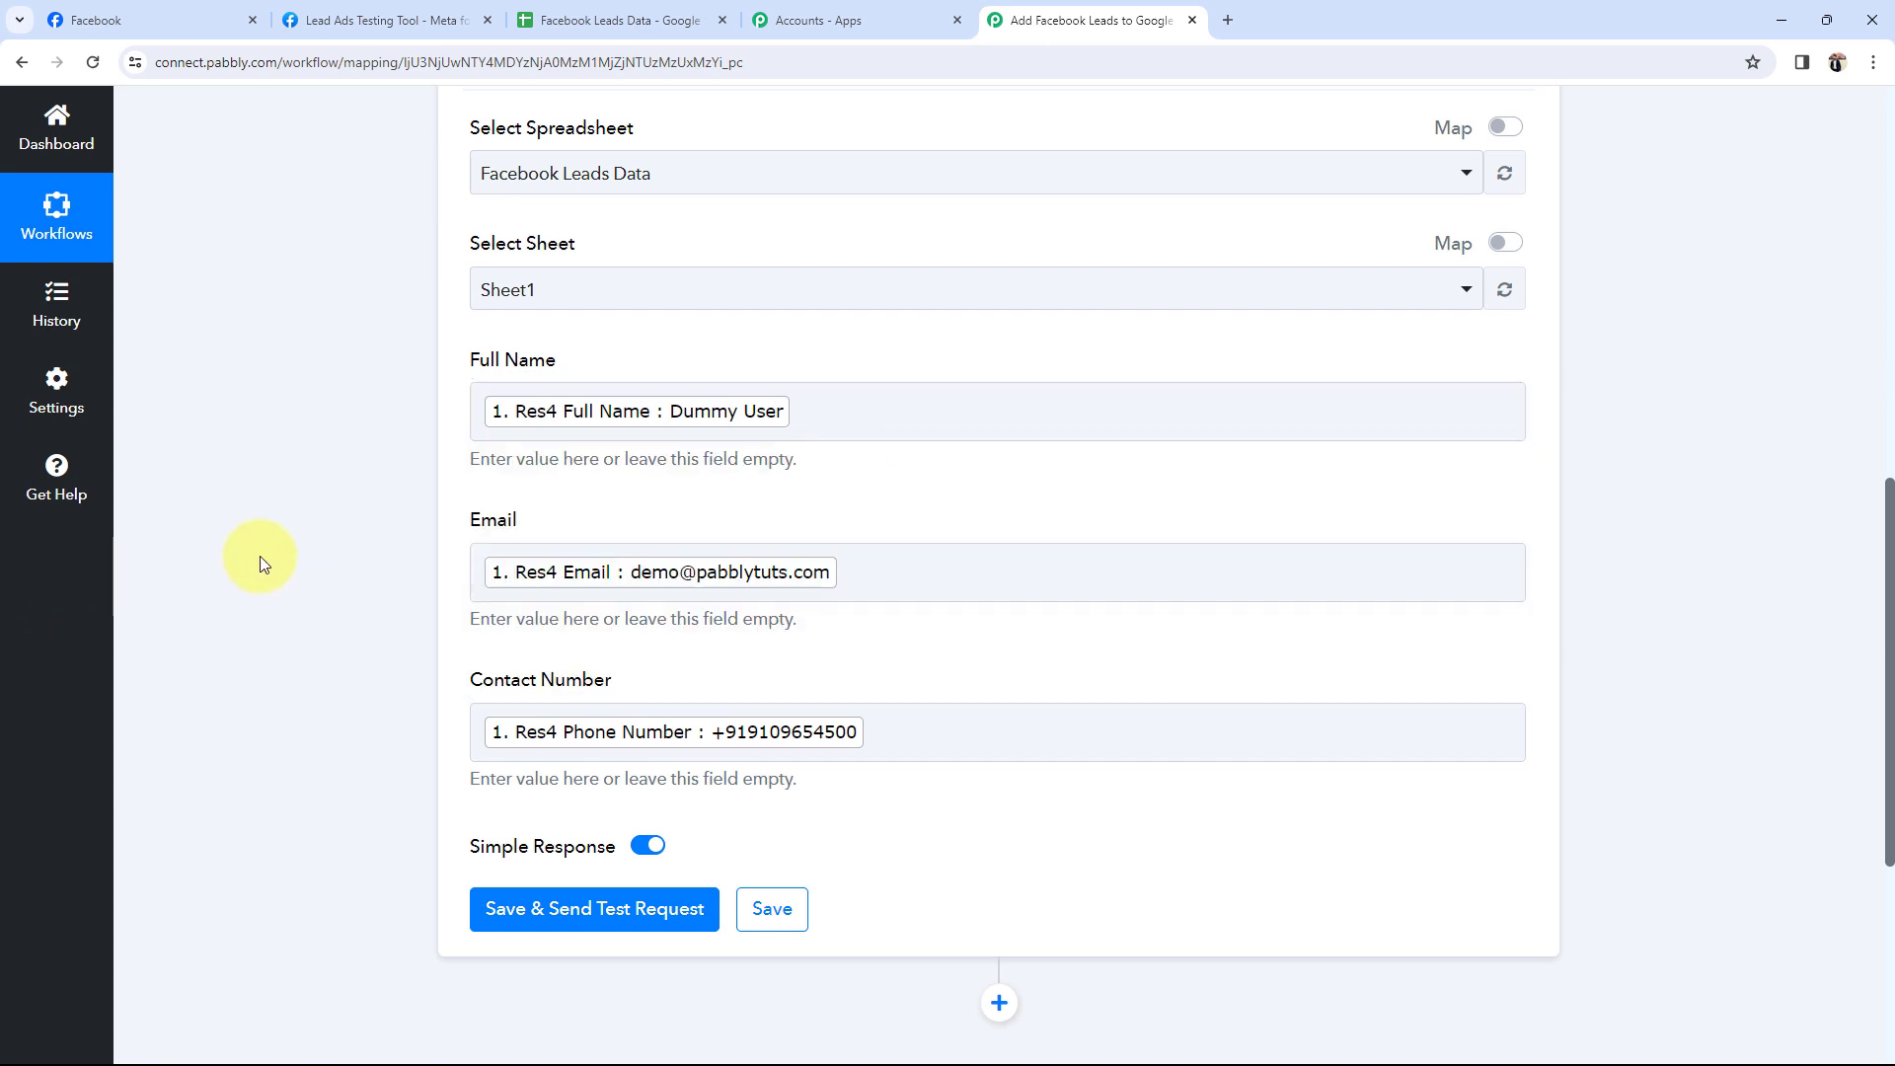
# - Save the Google Sheets action with a test request and examine the updated range, rows, columns and cells in its response
pyautogui.click(541, 906)
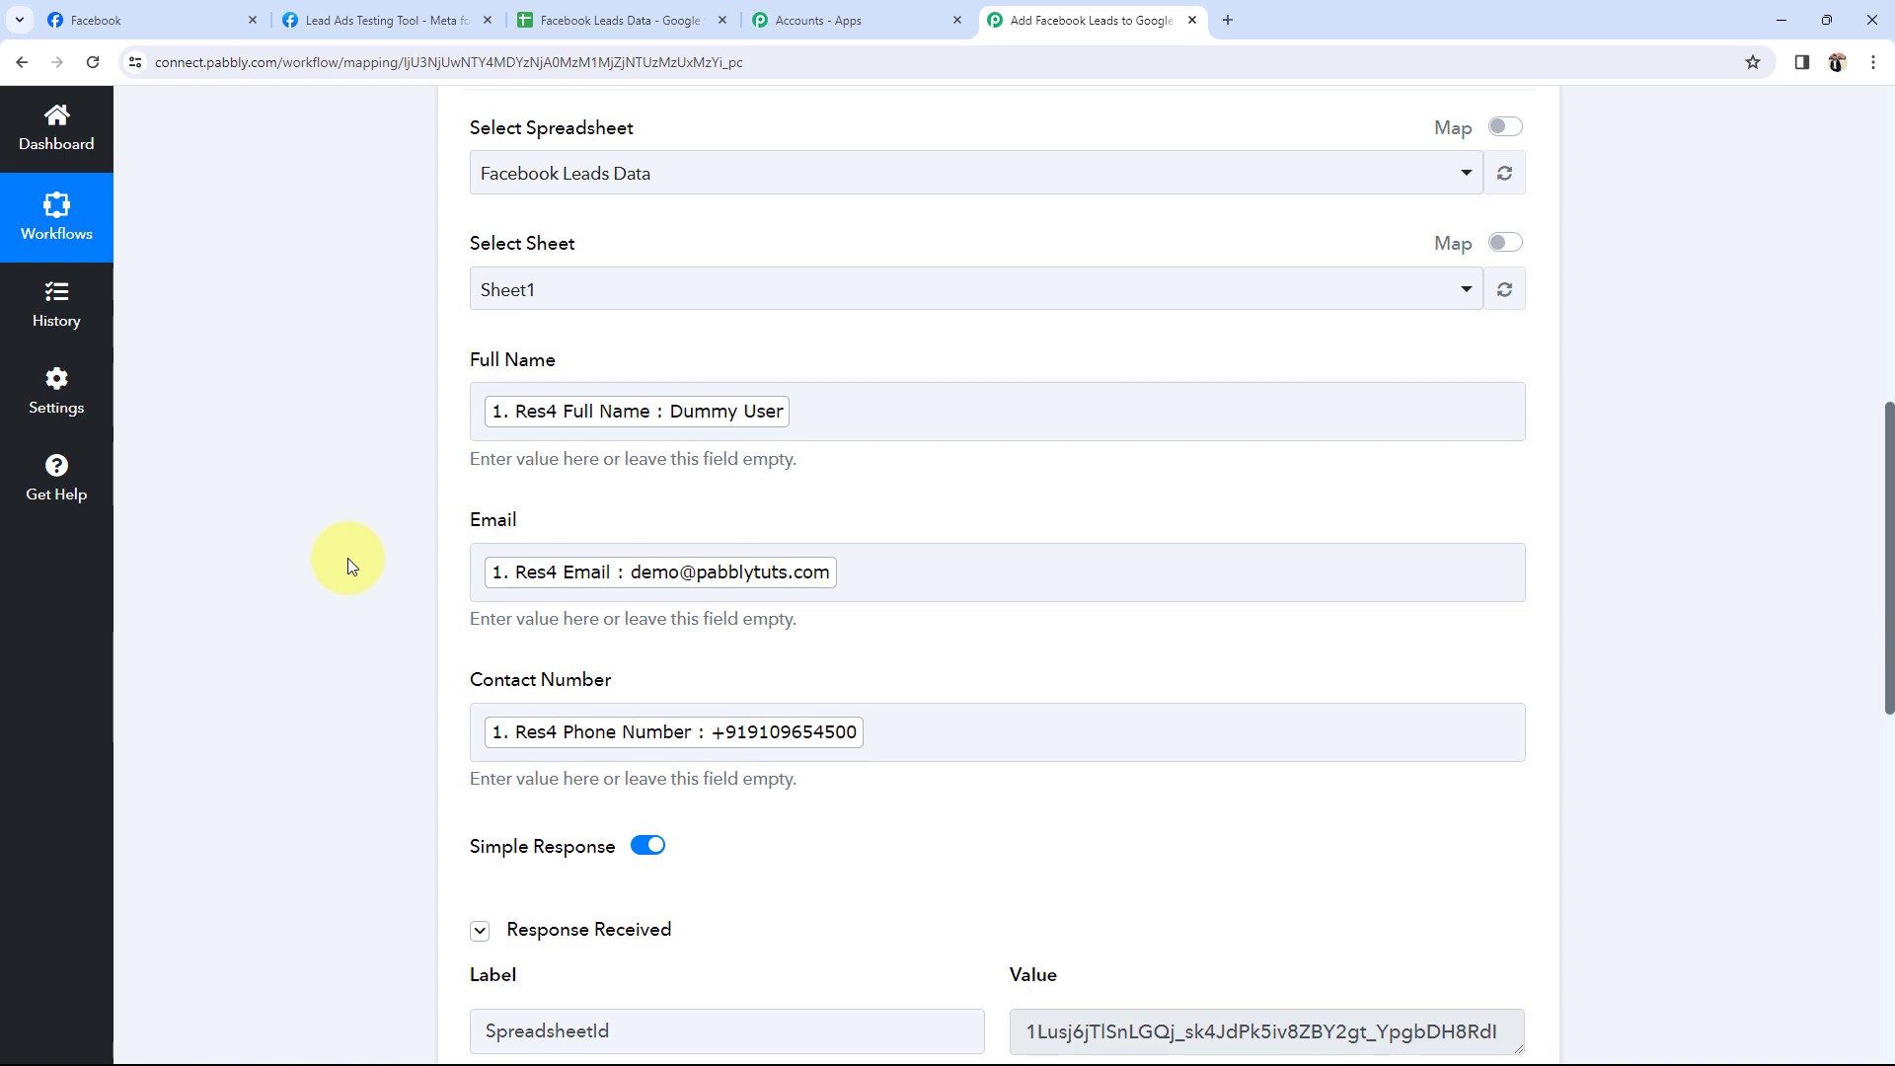
pyautogui.scroll(-8, 348, 558)
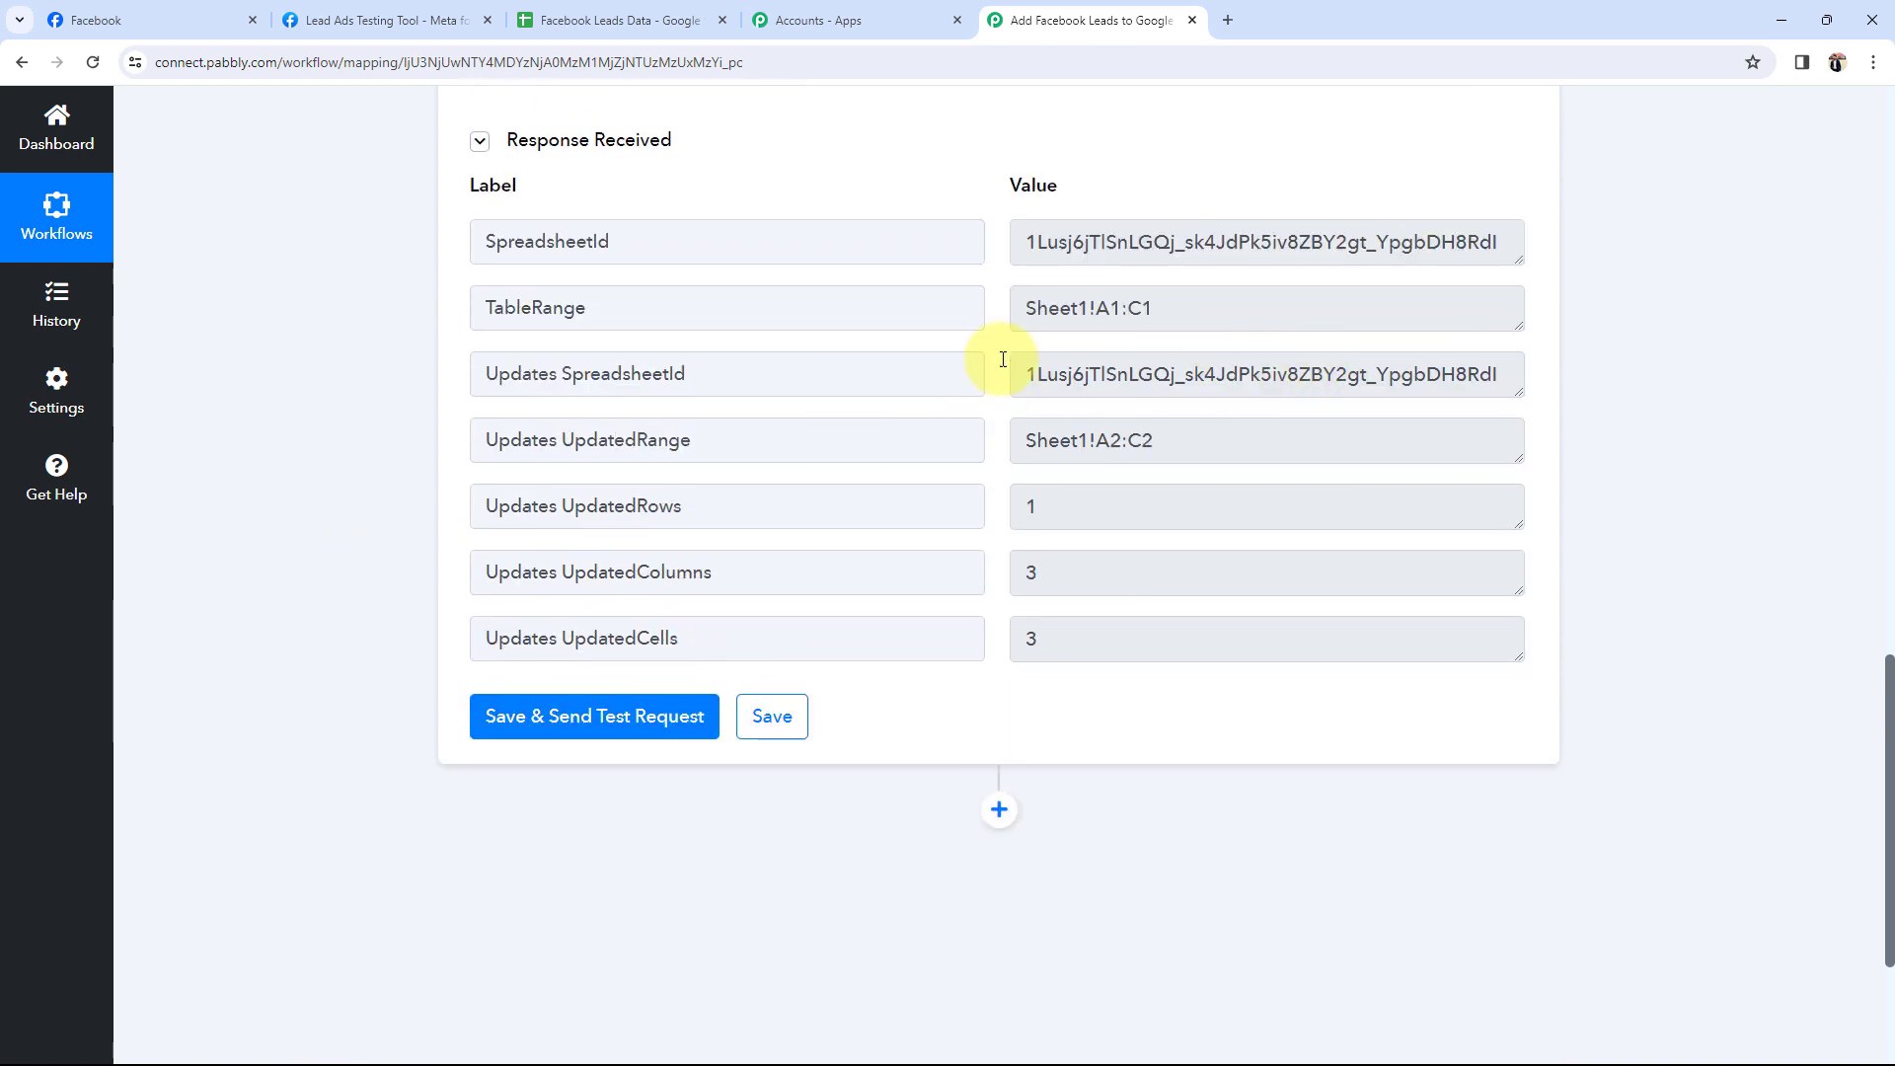
pyautogui.click(1086, 435)
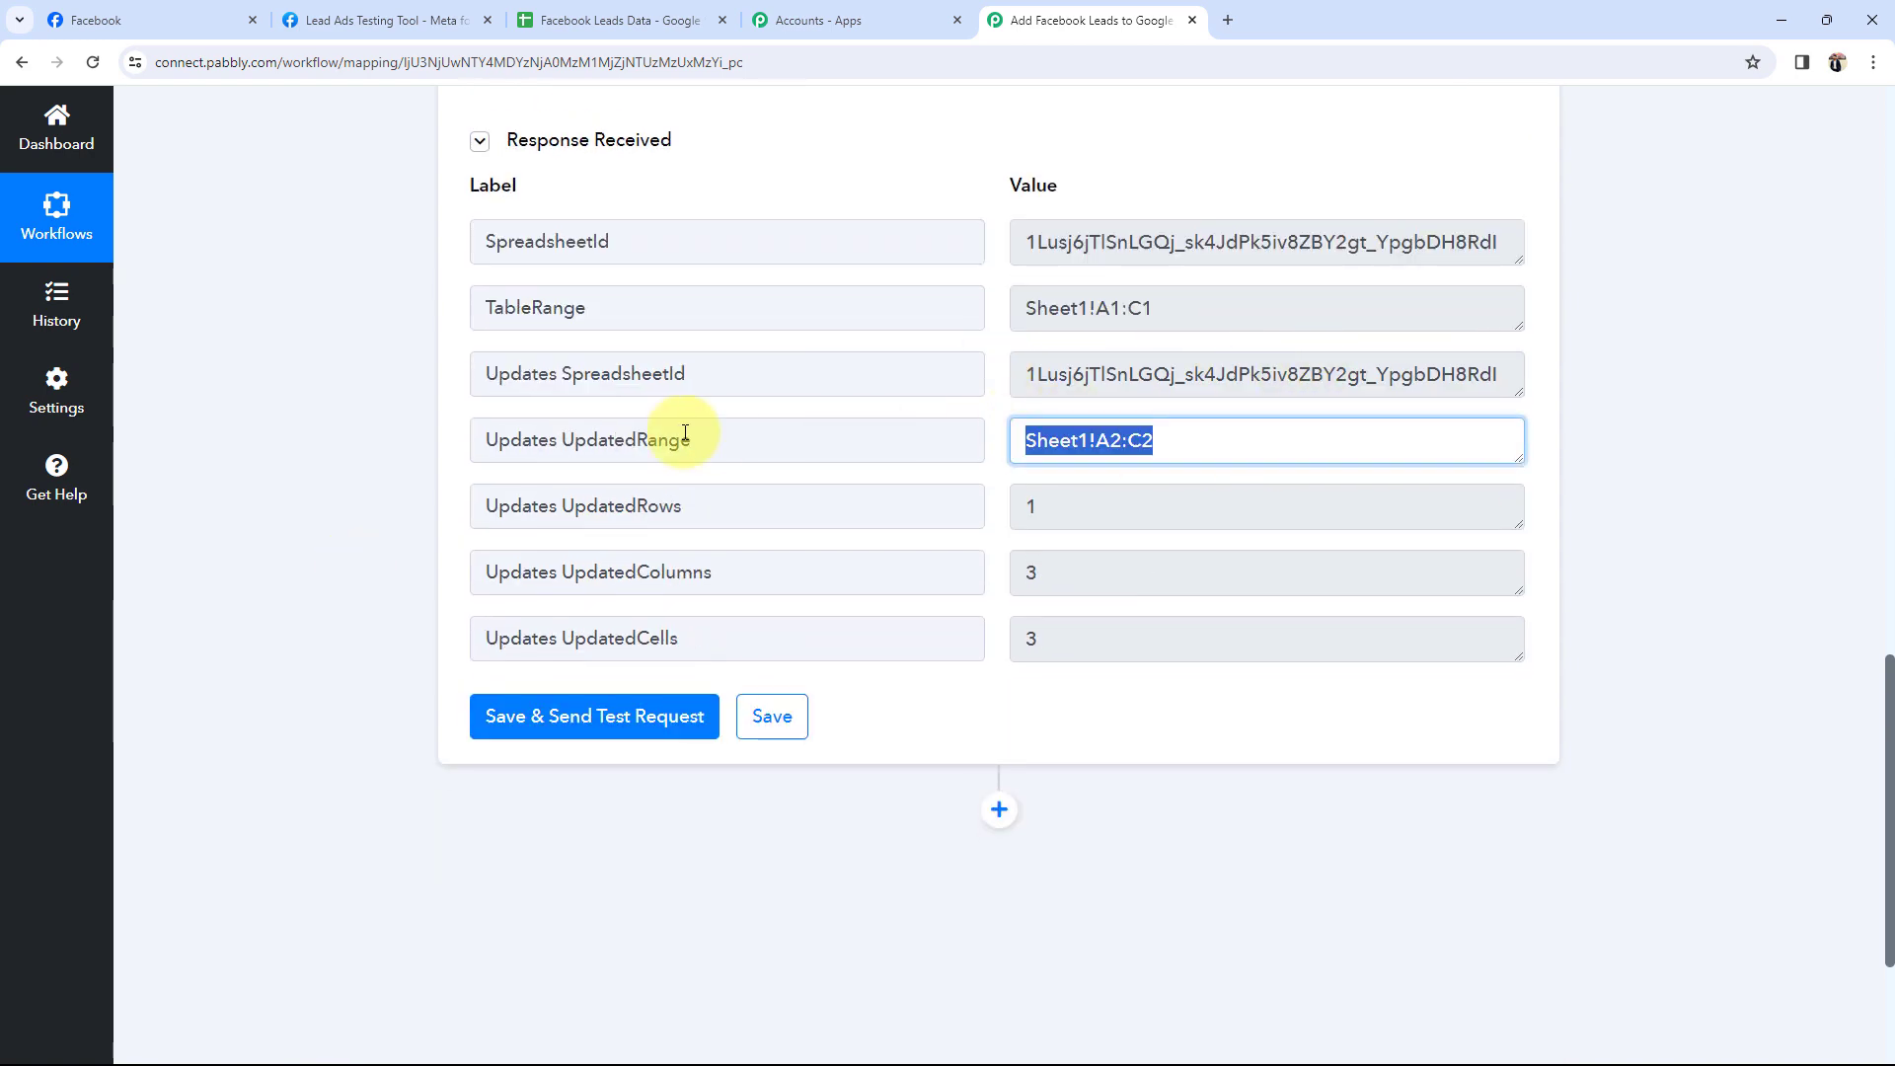
pyautogui.click(1045, 514)
pyautogui.click(1046, 563)
pyautogui.click(1087, 637)
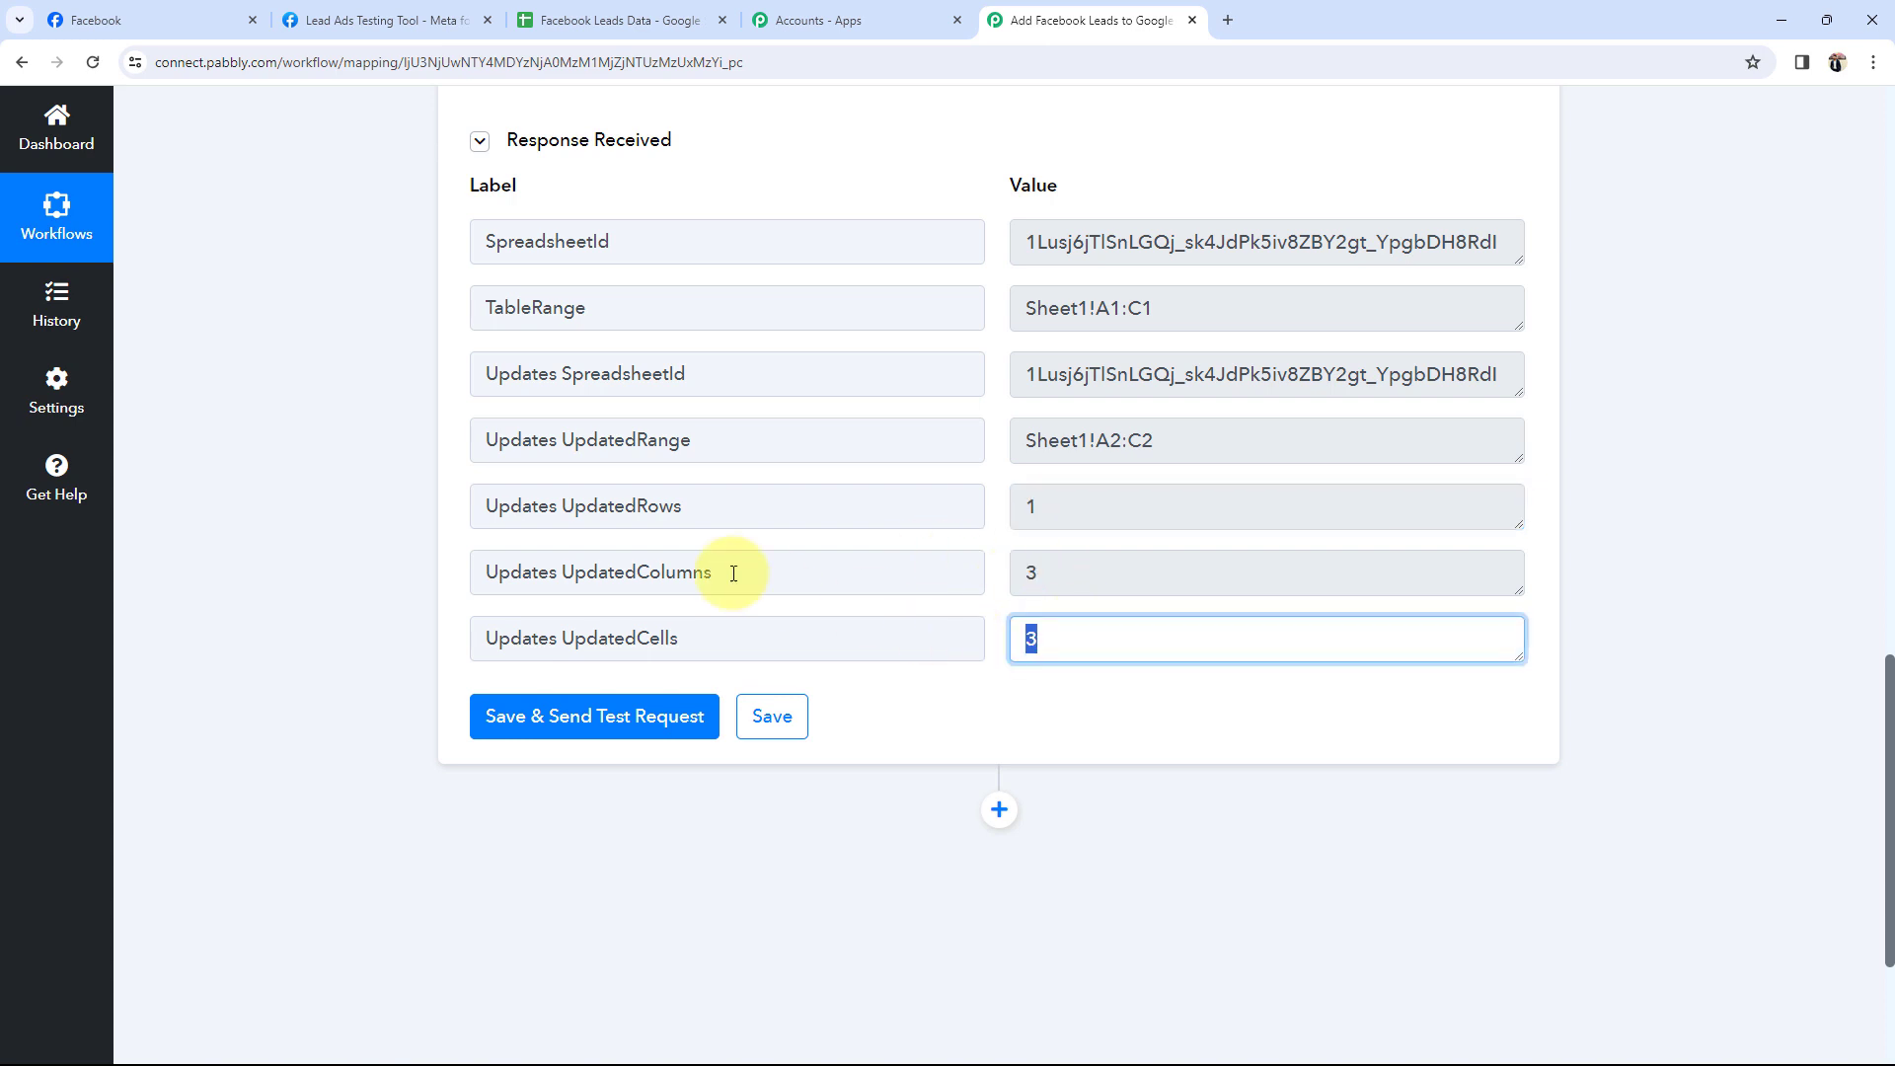
# - Check the full name, email and contact number in row 2 of Facebook Leads Data, and return to the workflow's trigger and action overview
pyautogui.click(571, 21)
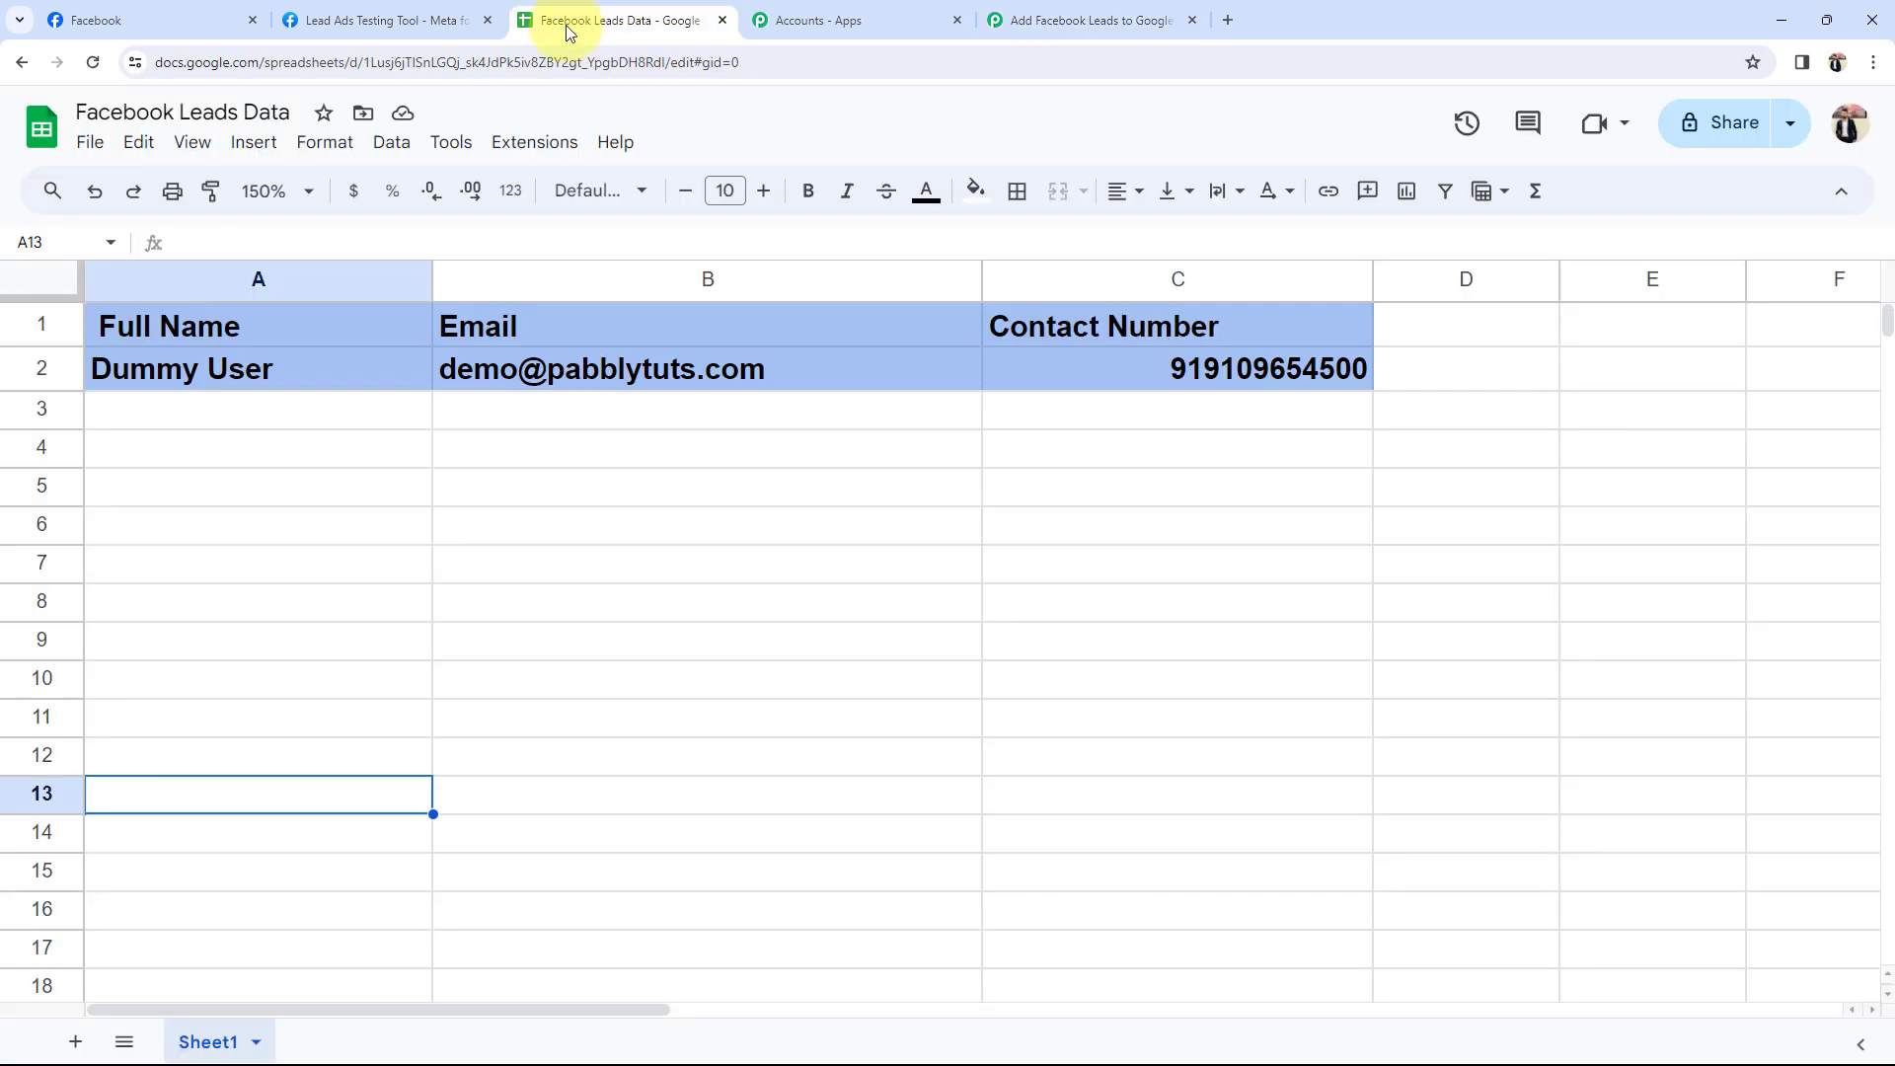
pyautogui.click(265, 375)
pyautogui.click(608, 371)
pyautogui.click(1219, 390)
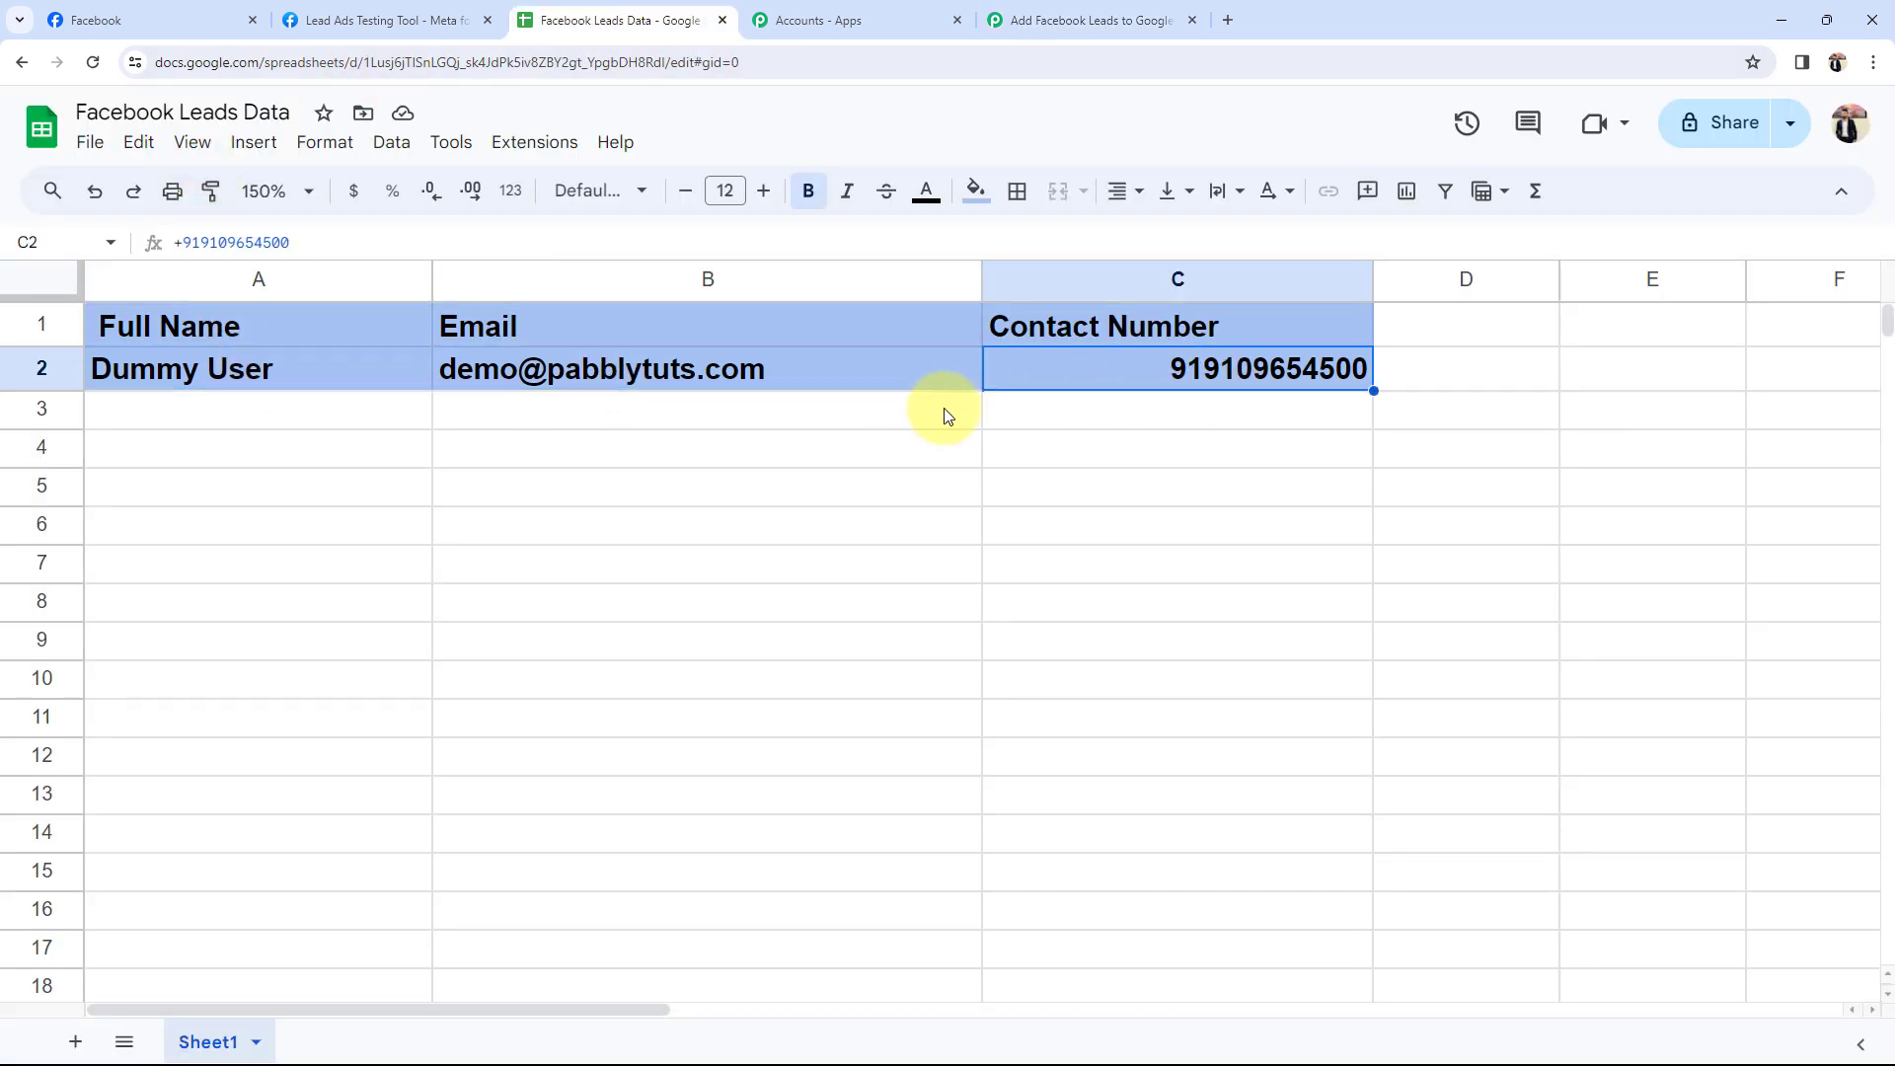
pyautogui.click(389, 454)
pyautogui.click(194, 381)
pyautogui.click(524, 392)
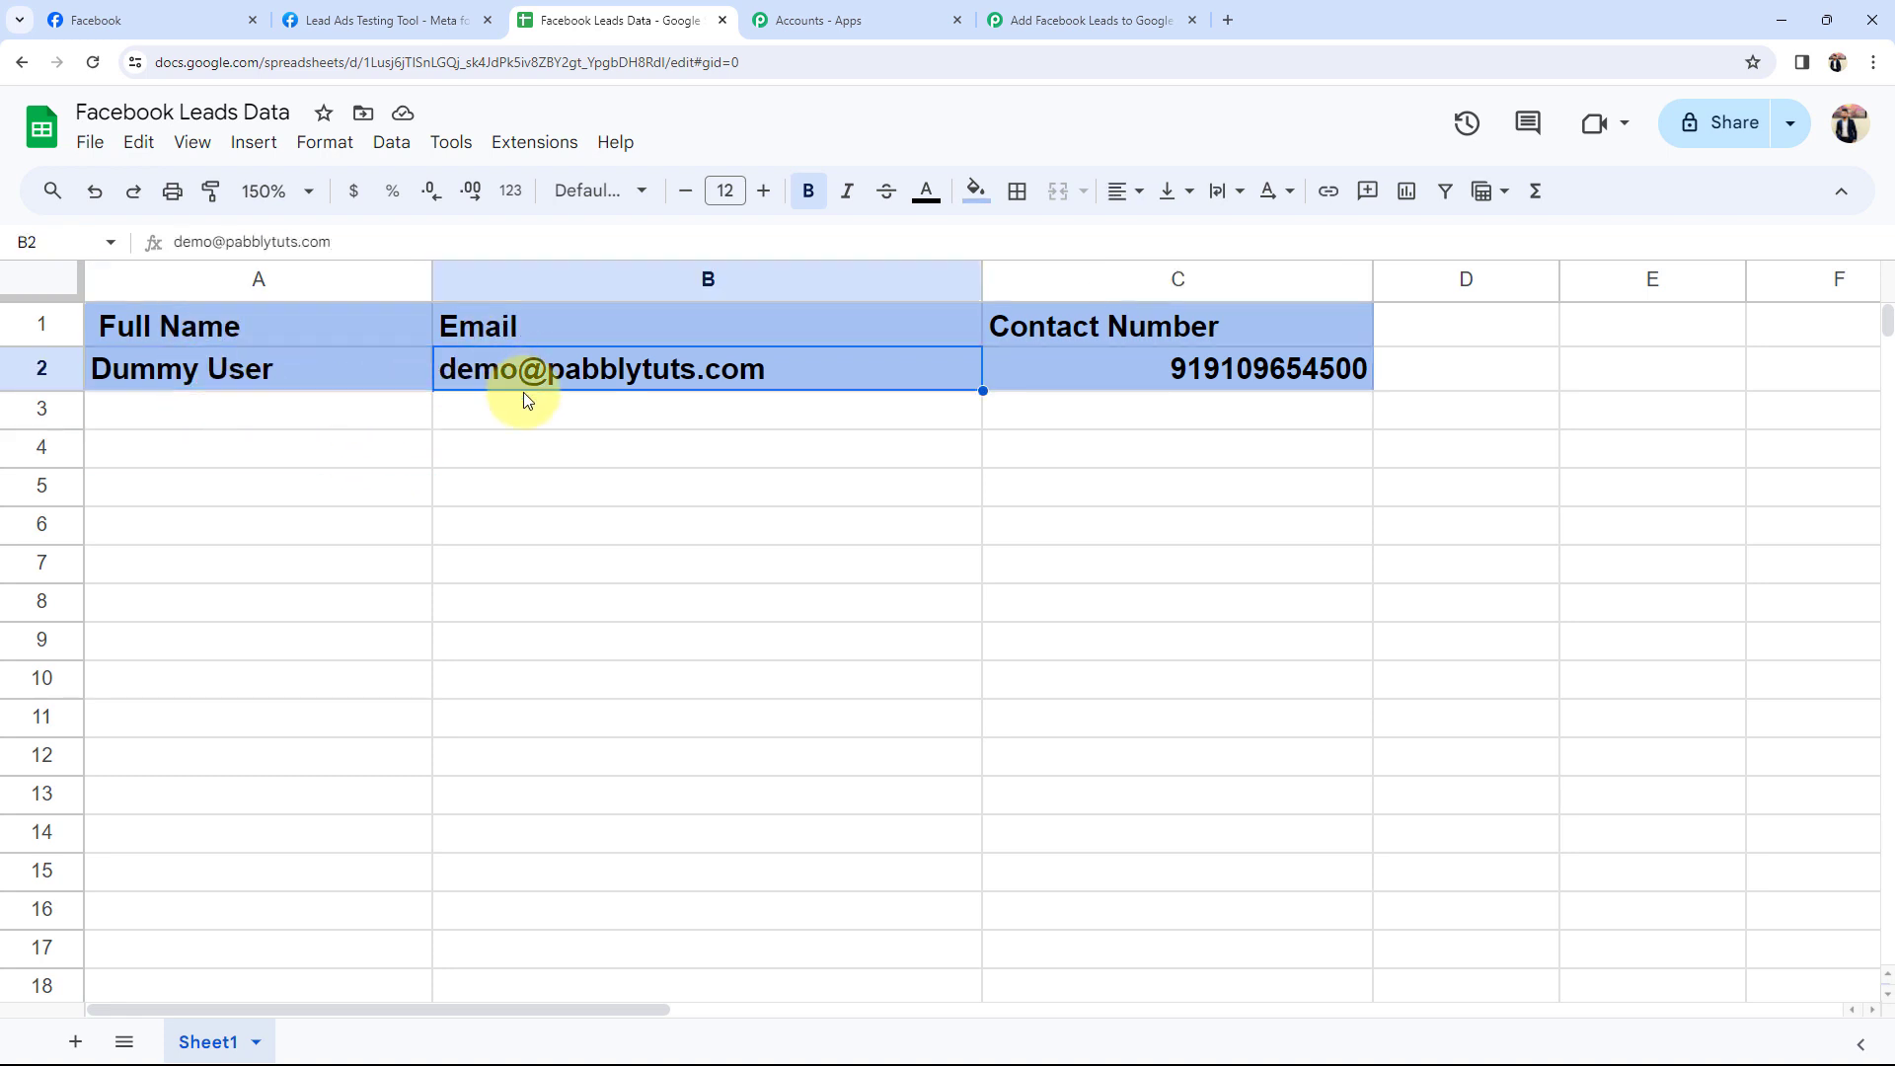
pyautogui.click(1130, 383)
pyautogui.click(614, 383)
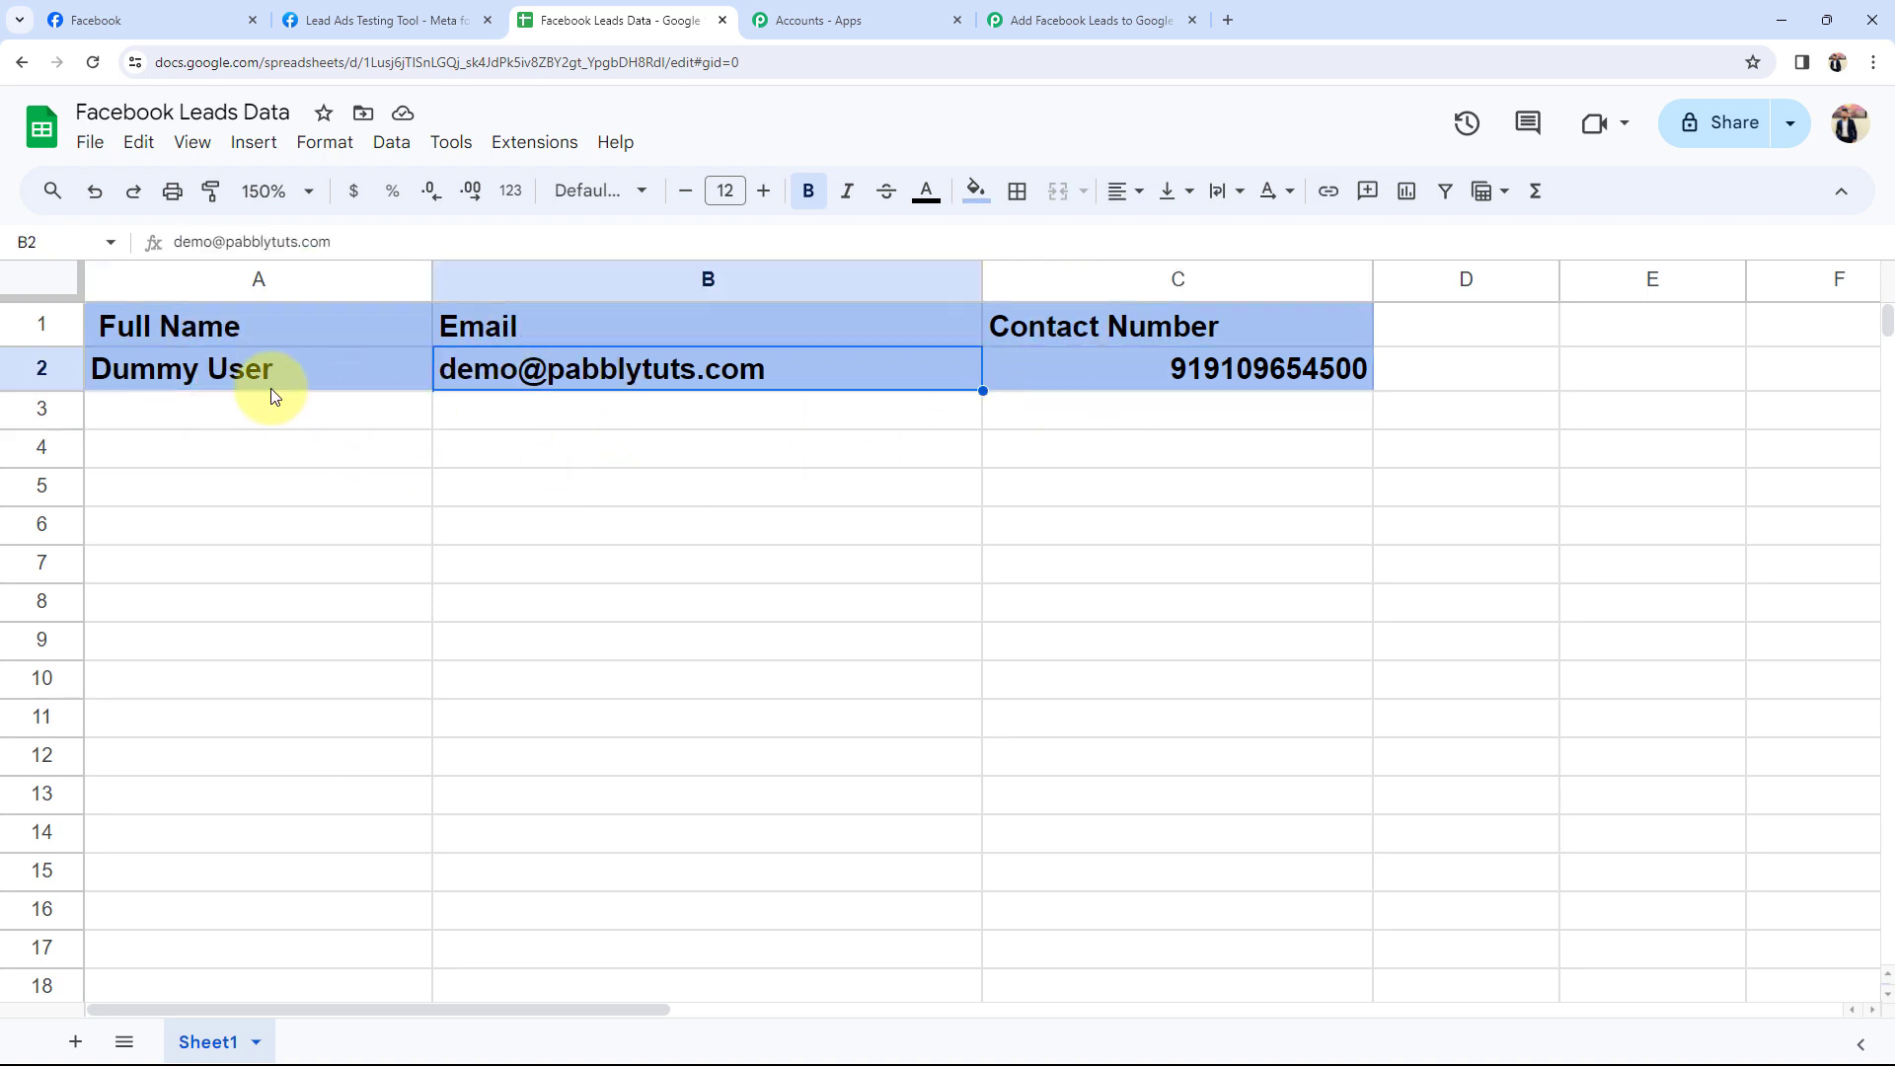
pyautogui.click(270, 388)
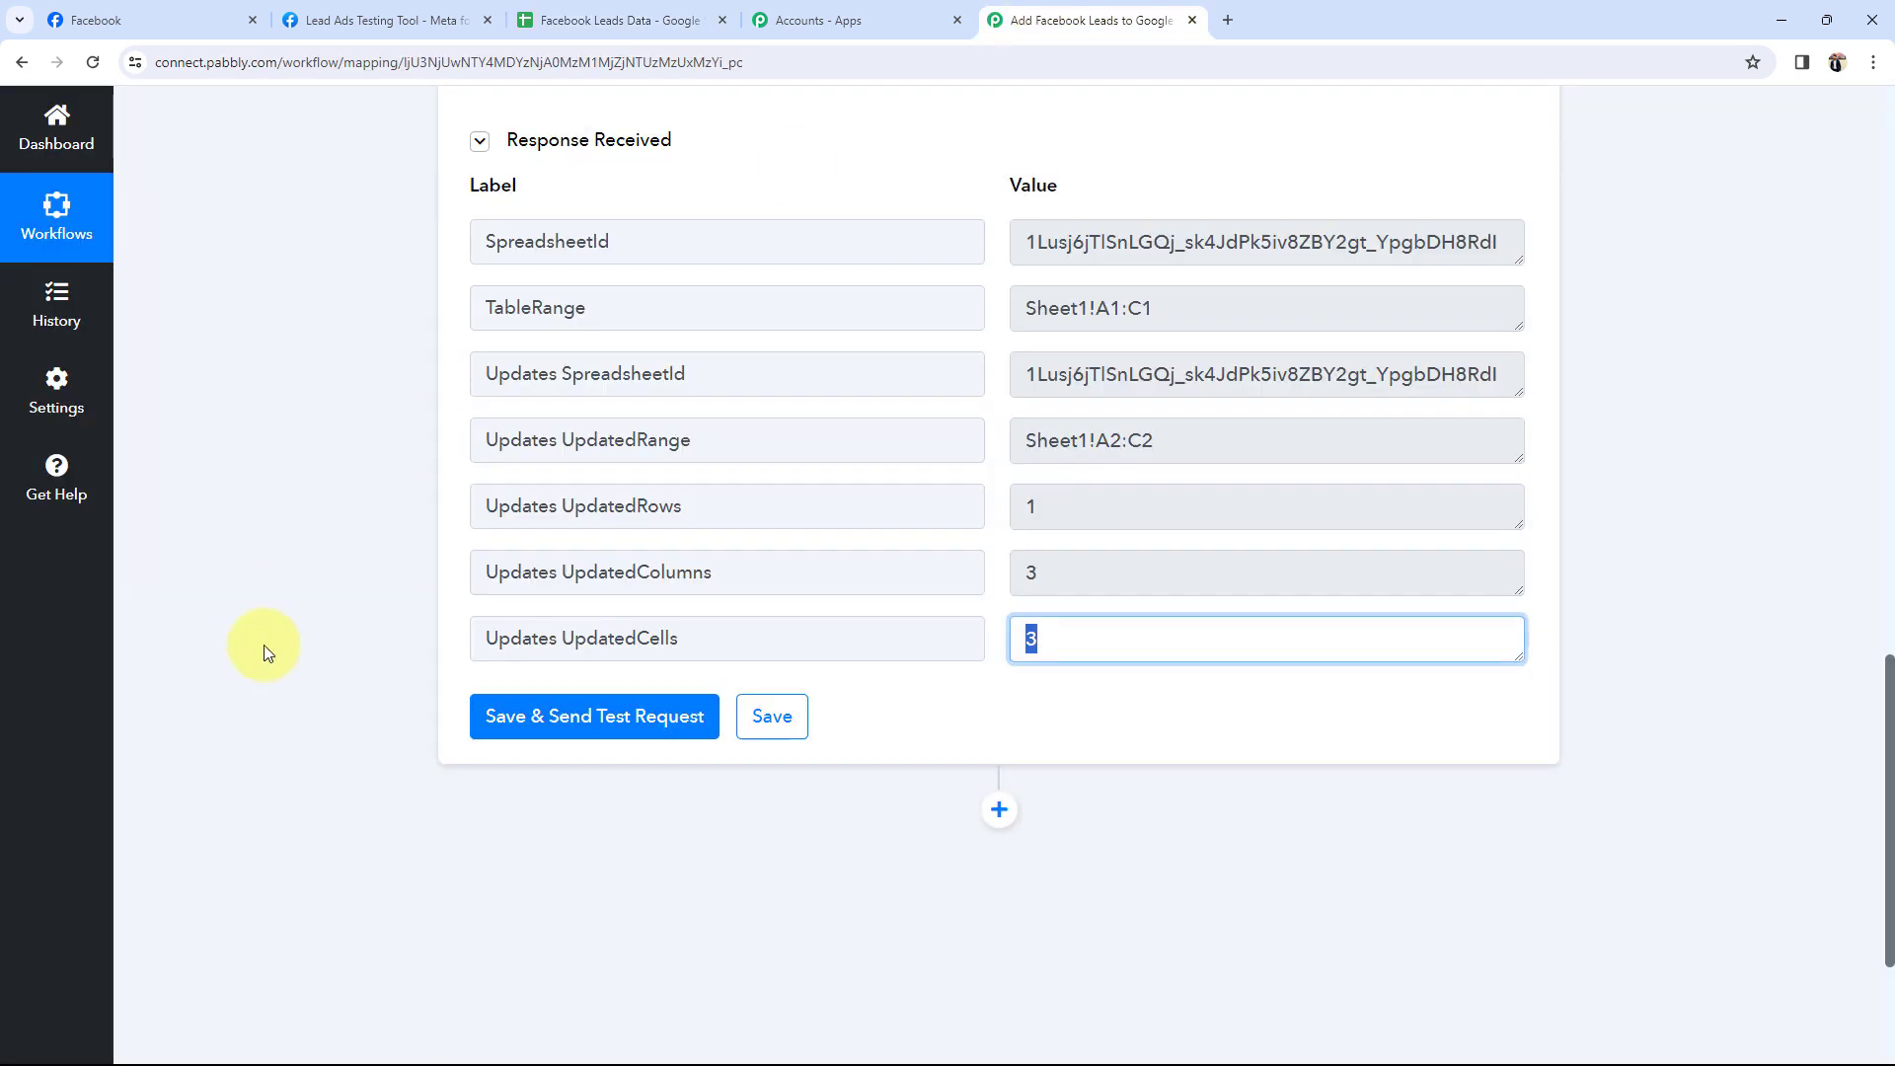
pyautogui.scroll(10, 263, 644)
pyautogui.scroll(5, 264, 643)
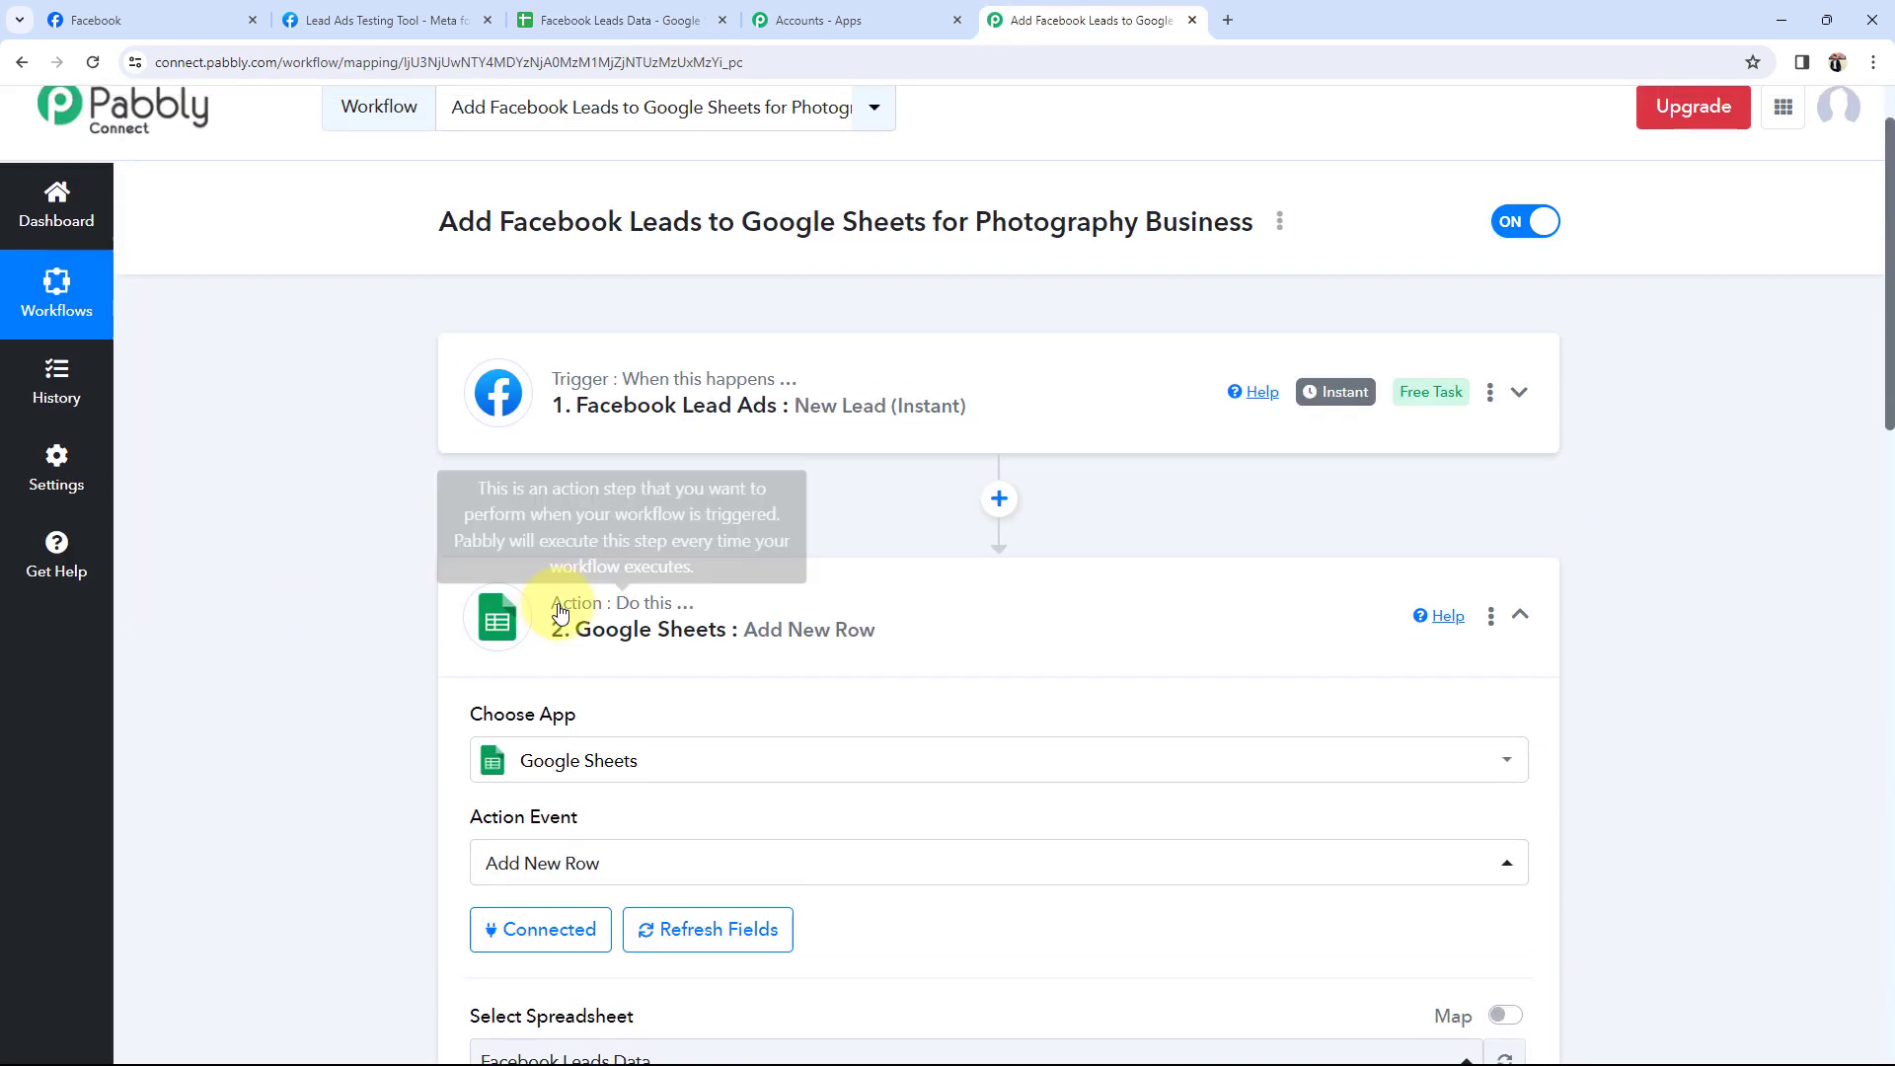